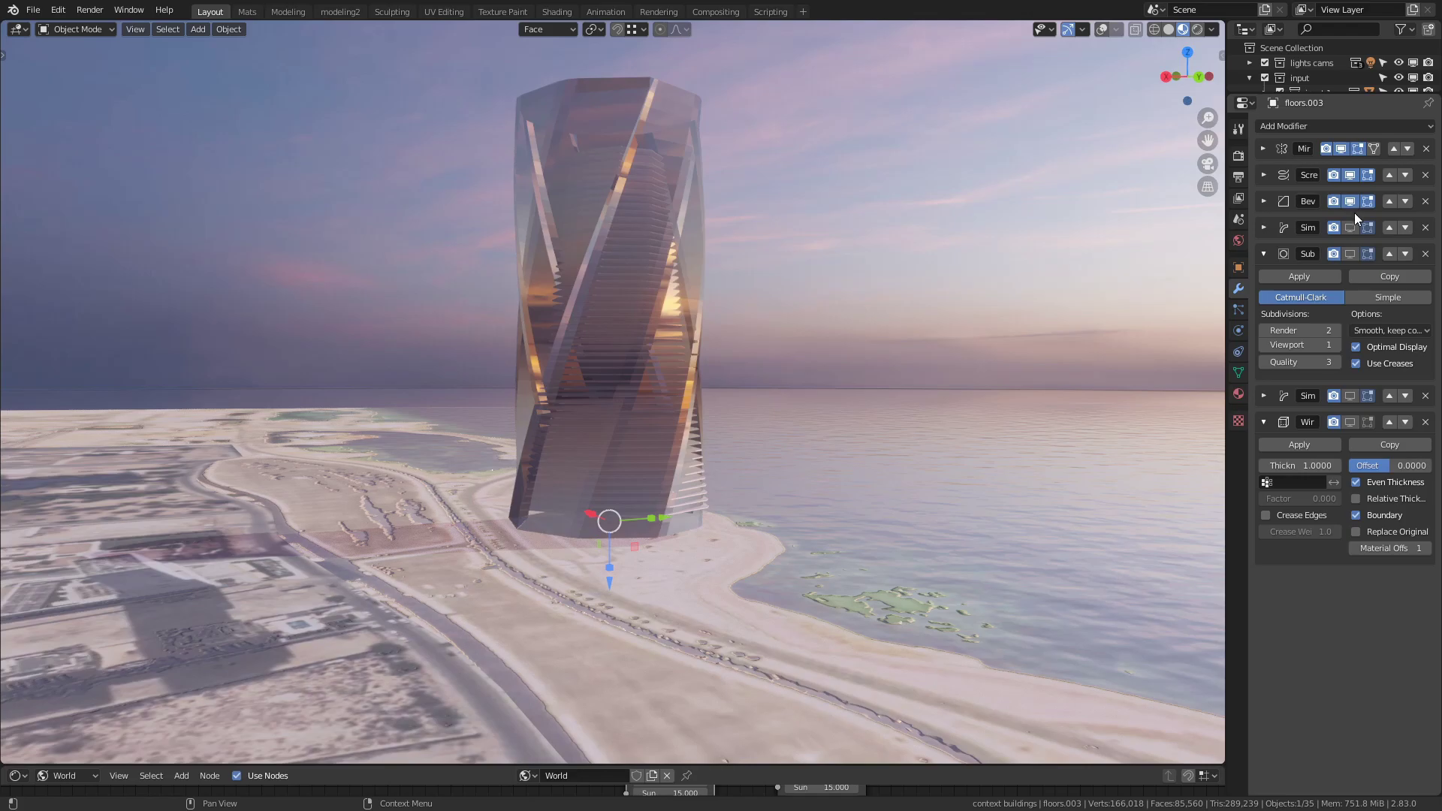
- Enable the viewport display of the tower's Simple Deform, Subdivision and Wireframe modifiers in turn and inspect the resulting lattice near the base
left_click(1350, 228)
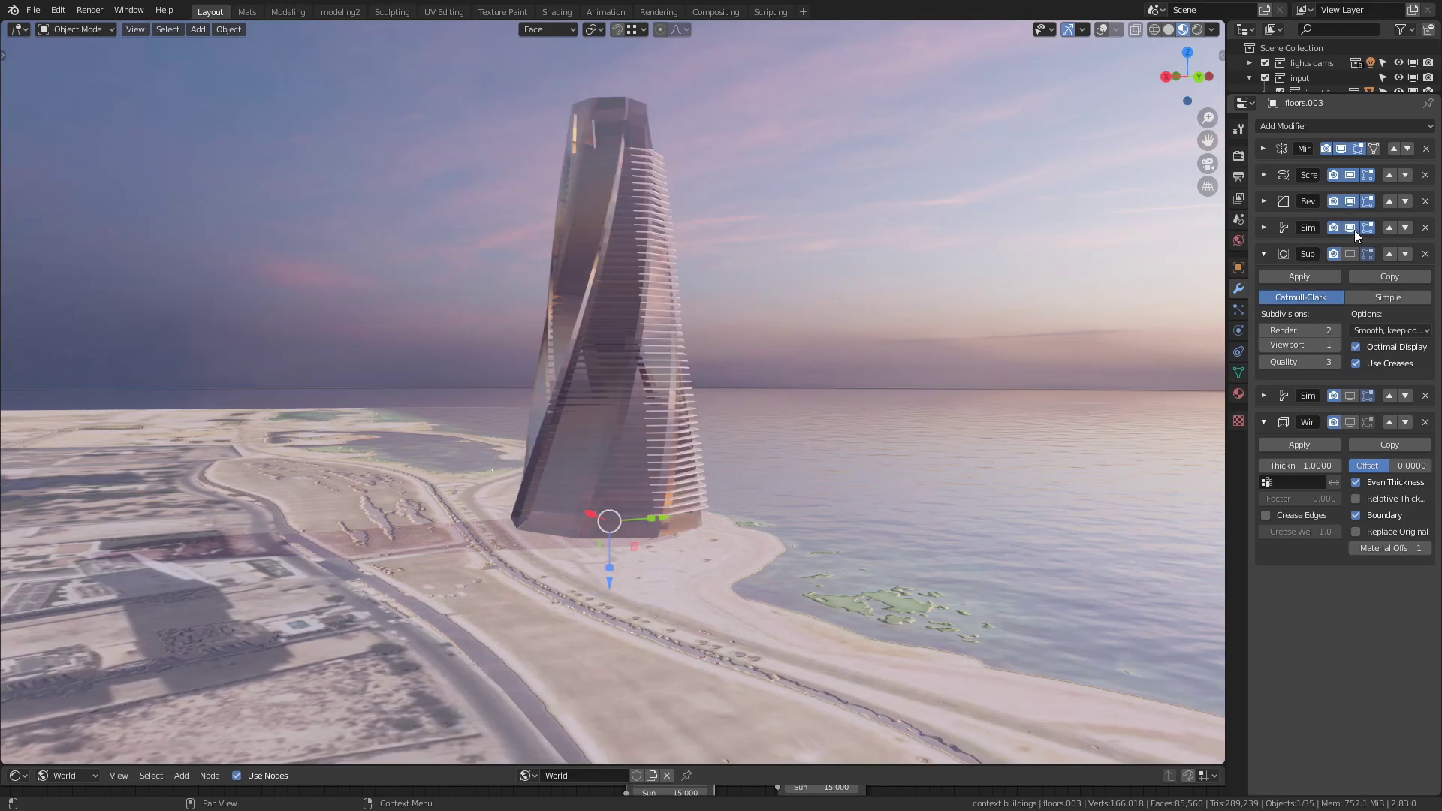
left_click(1350, 253)
left_click(1351, 395)
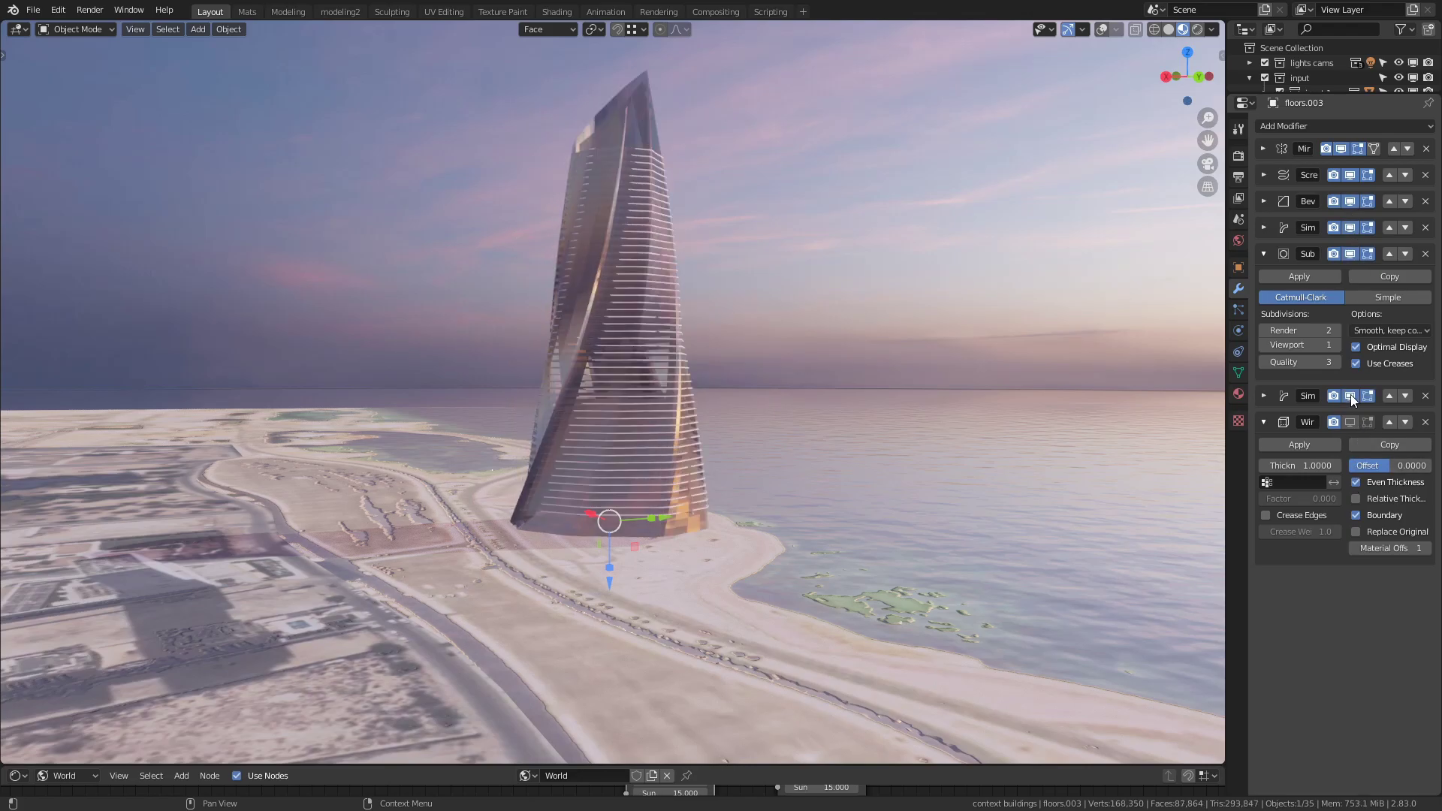
left_click(1350, 422)
middle_click_drag(721, 391, 664, 384)
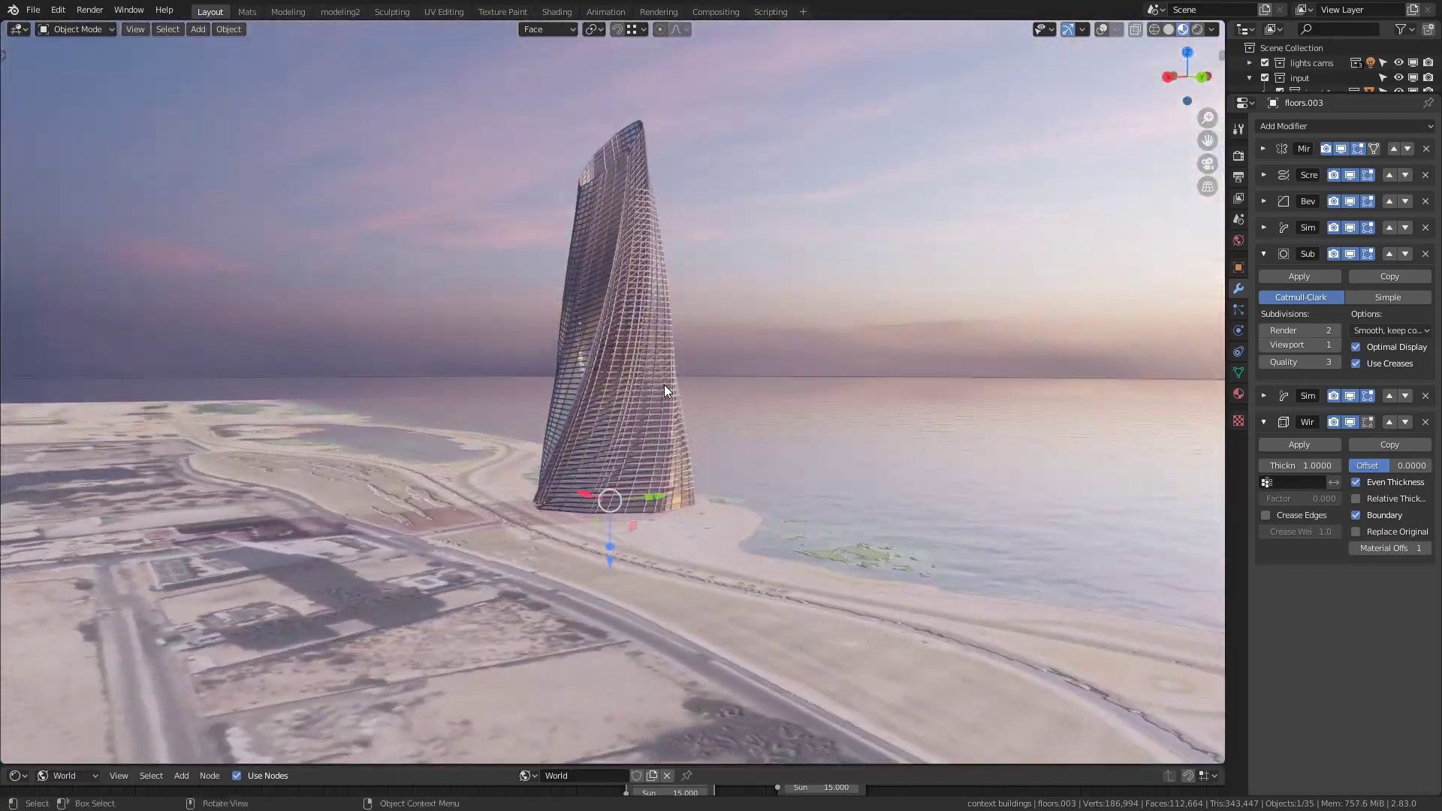
scroll(664, 384, "up", 6)
middle_click_drag(639, 475, 858, 477)
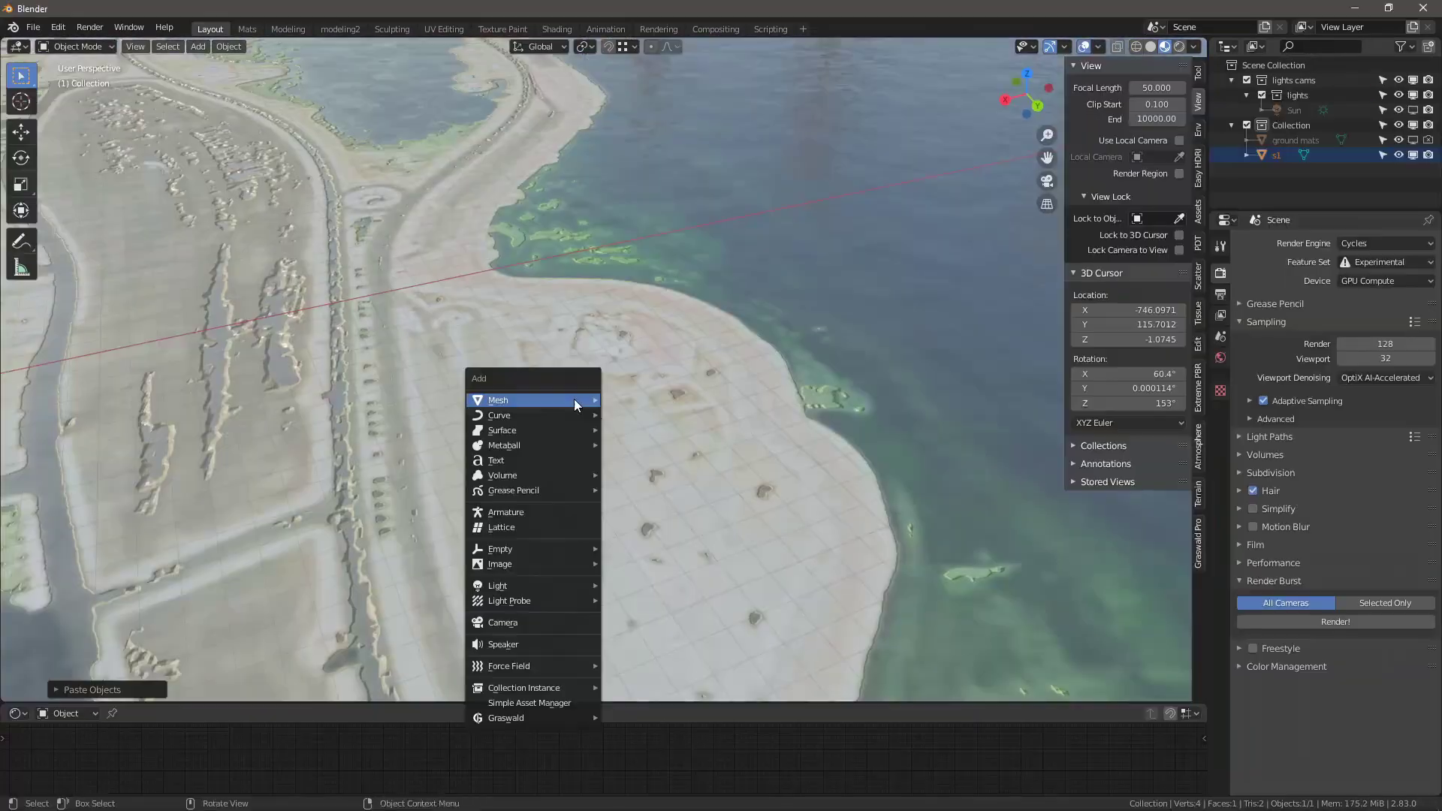
- Add a mesh plane at the 3D cursor on the sandy headland and scale it up into a building footprint
mouse_move(573, 400)
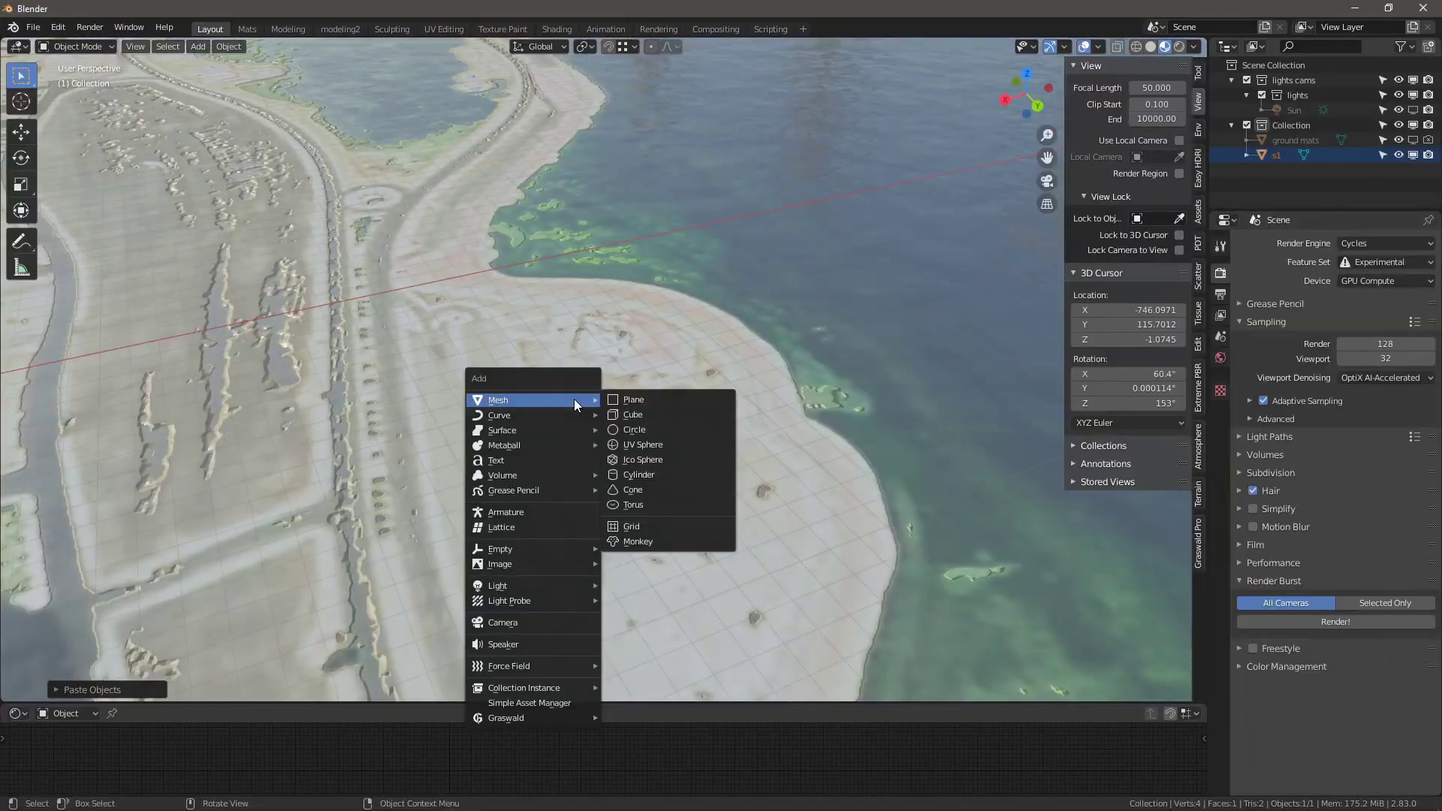
left_click(625, 400)
key("s")
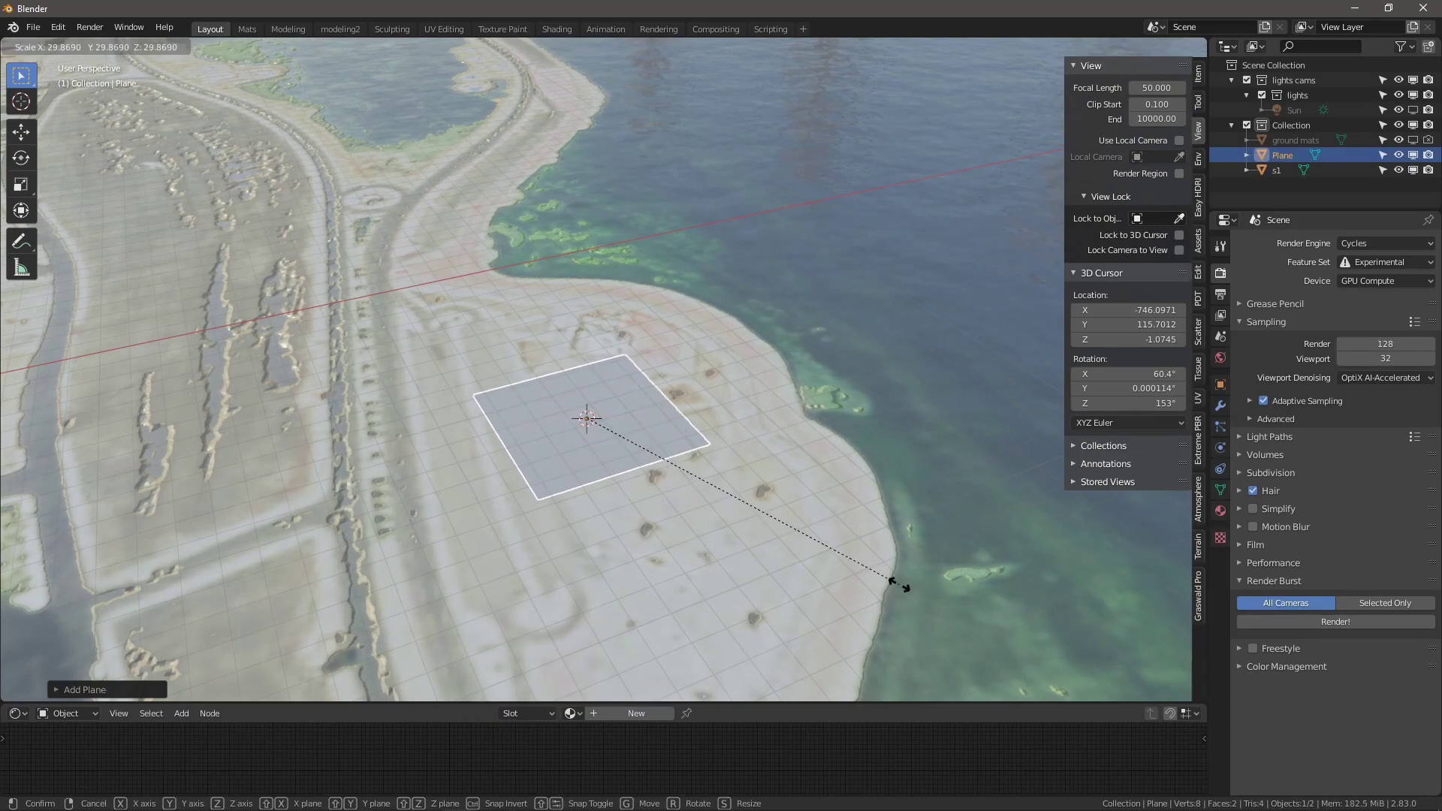
left_click(986, 628)
- Add one centred loop cut that divides the plane's mesh into two equal halves
key("Tab")
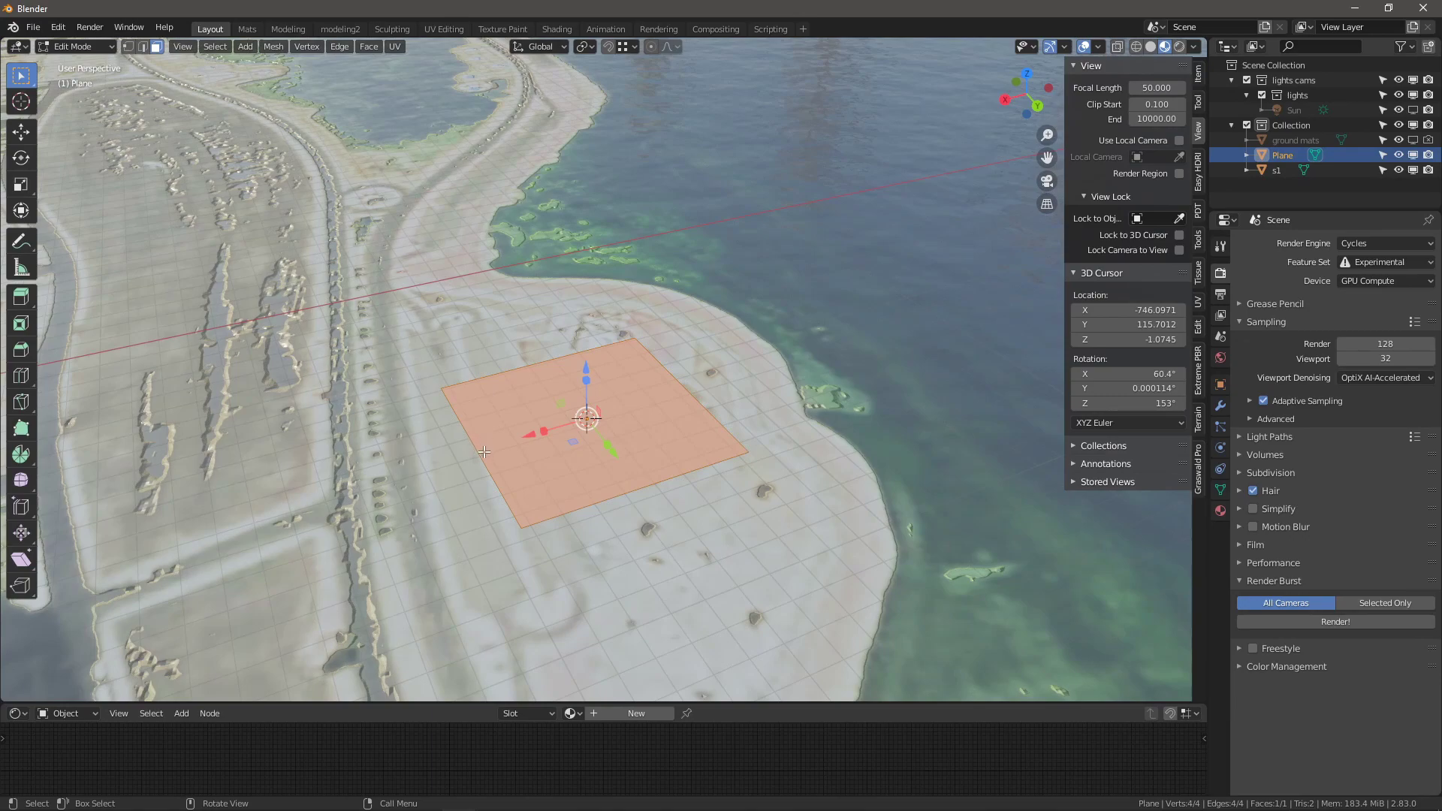
key("ctrl+r")
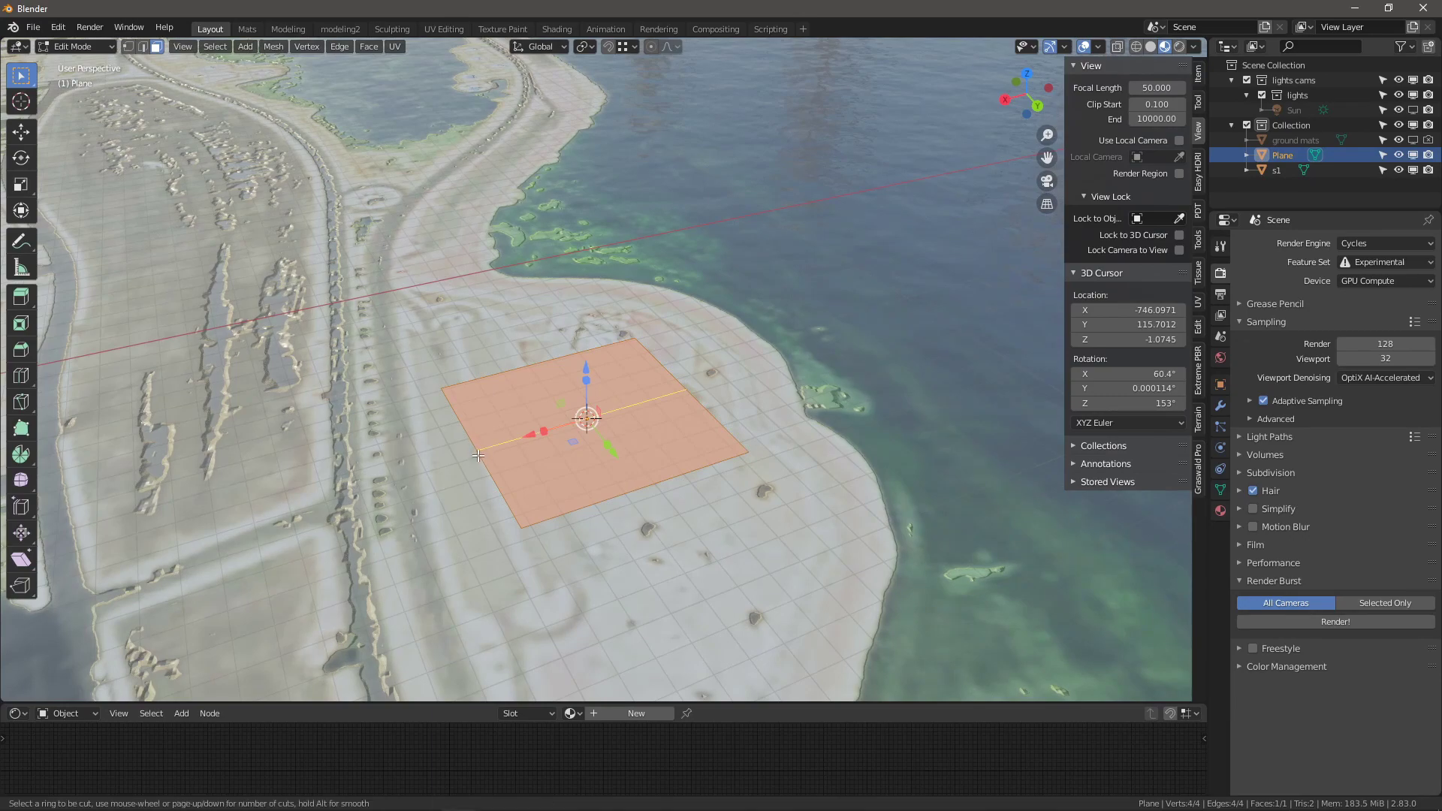
left_click(478, 455)
right_click(502, 444)
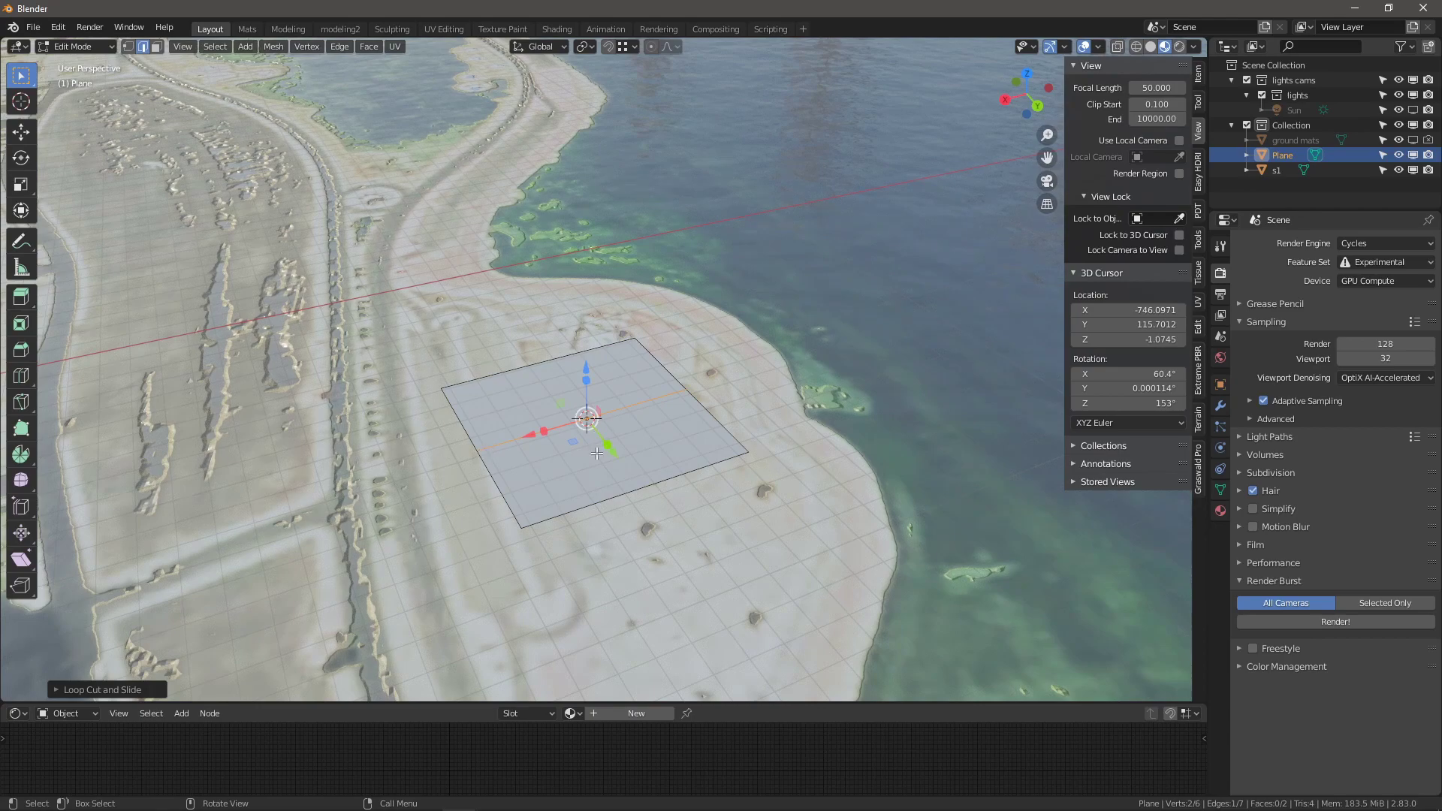
- Delete the two corner vertices on the far side of the plane, leaving only the near half
left_click(488, 375)
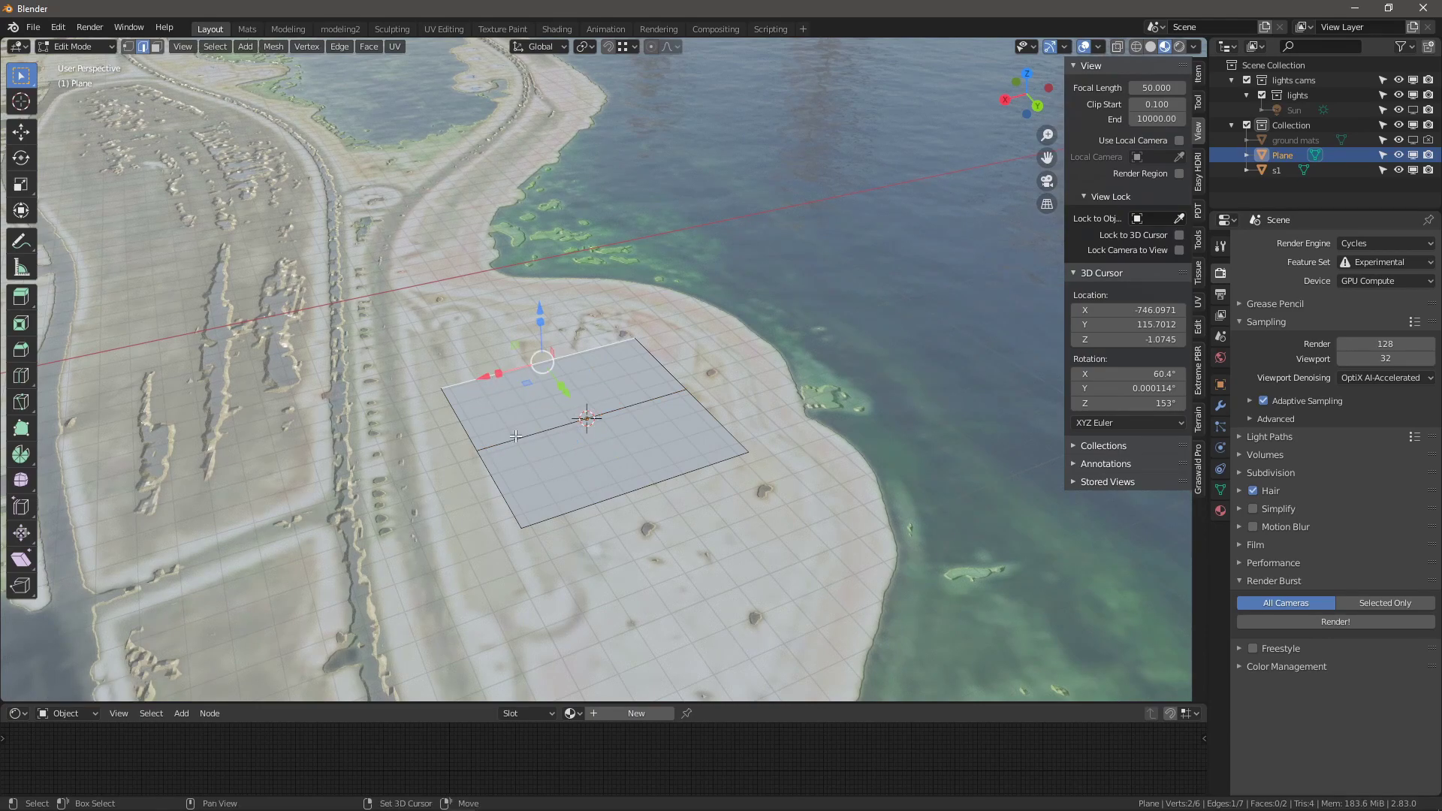
key("1")
left_click(442, 388)
left_click(635, 338, "shift")
key("x")
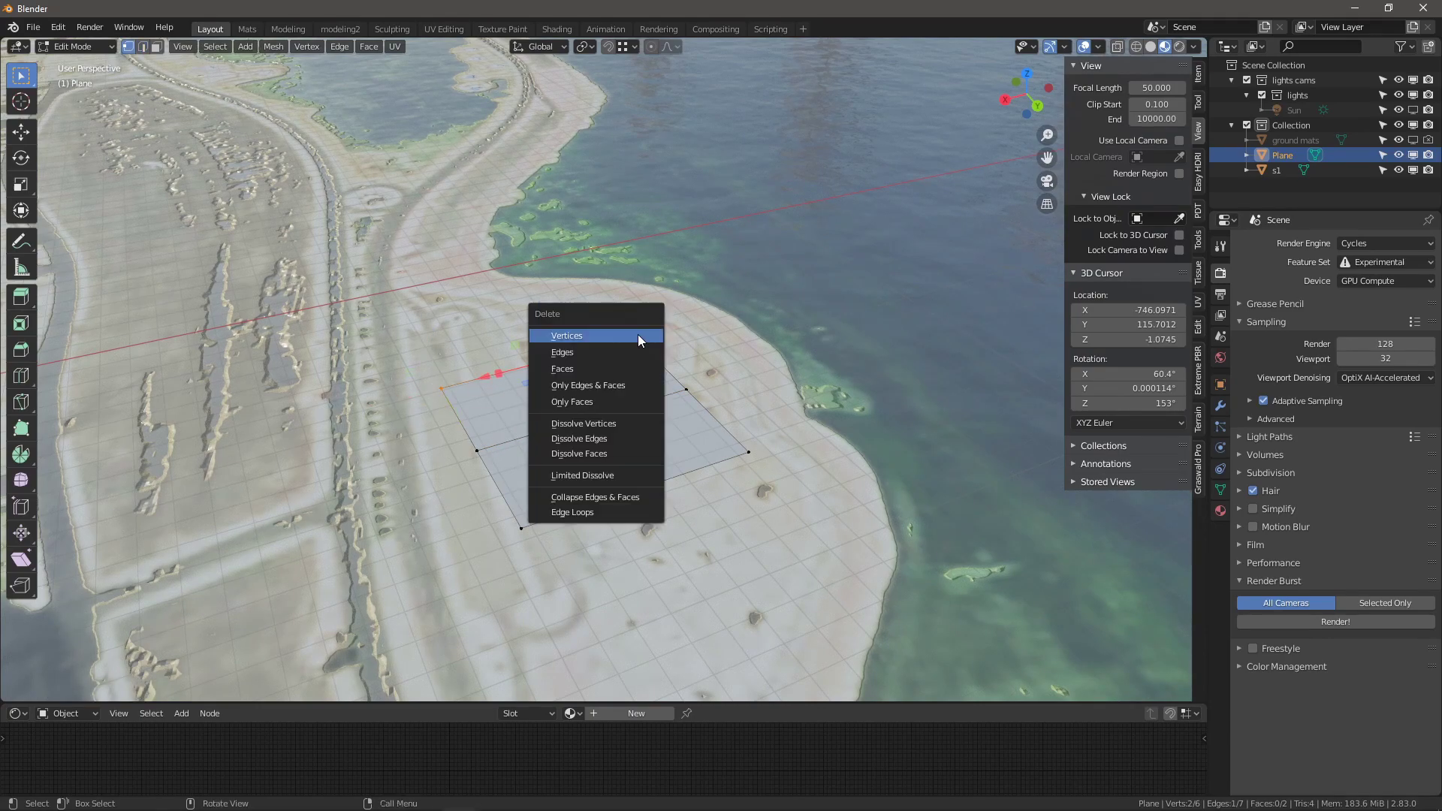
left_click(637, 335)
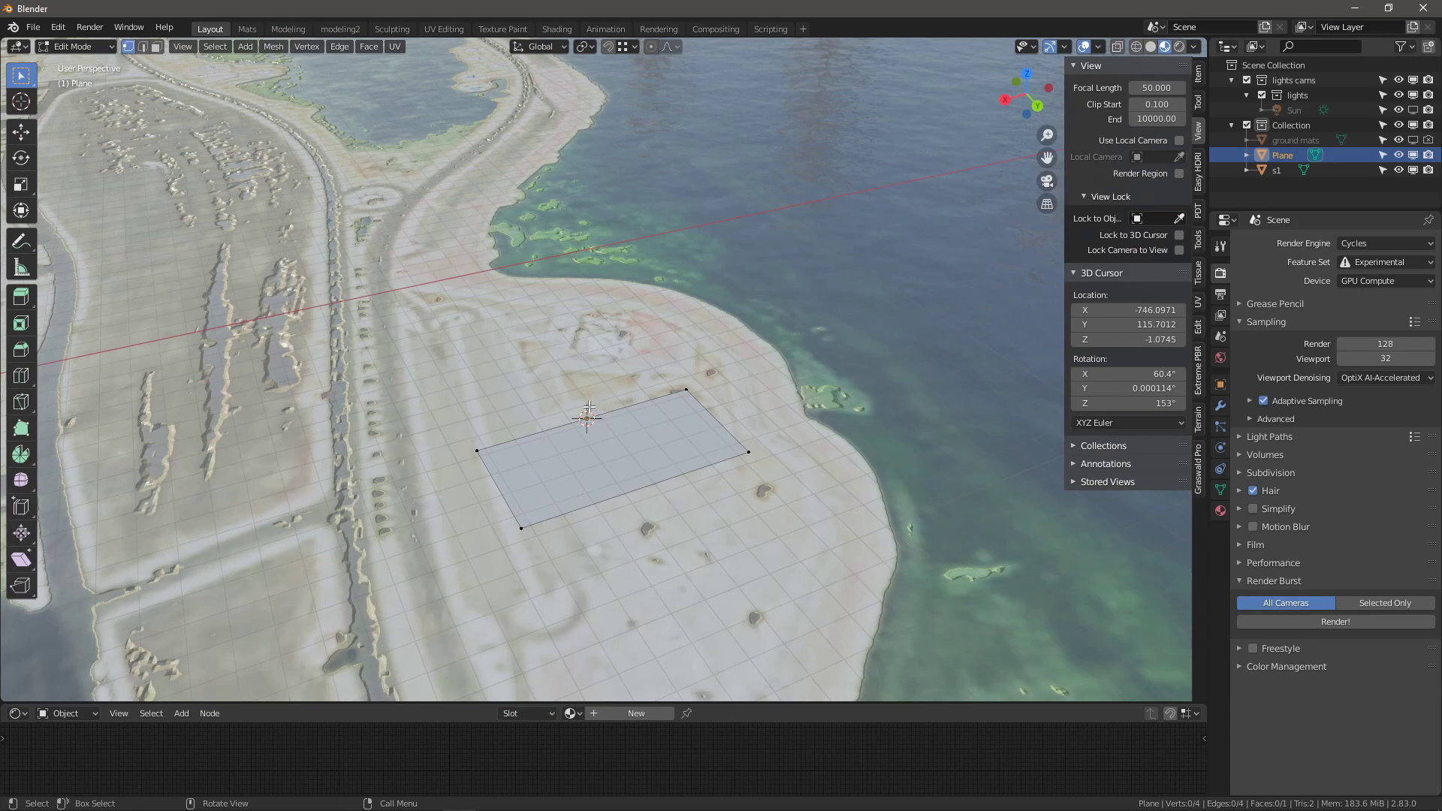
- Delete the half plane's edge along the former centre line to leave an open three-sided outline, and return to Object Mode
key("2")
left_click(597, 413)
key("x")
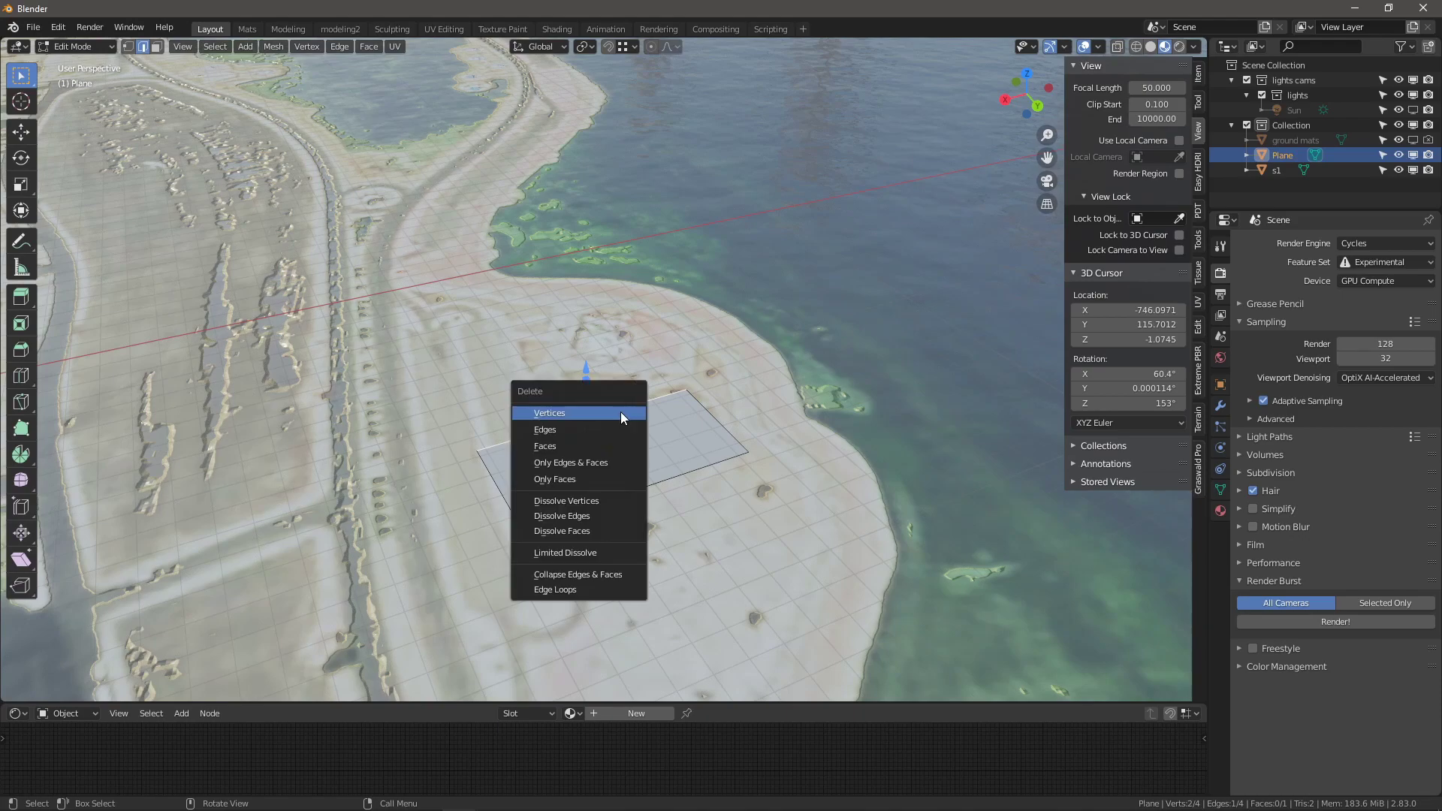
left_click(620, 431)
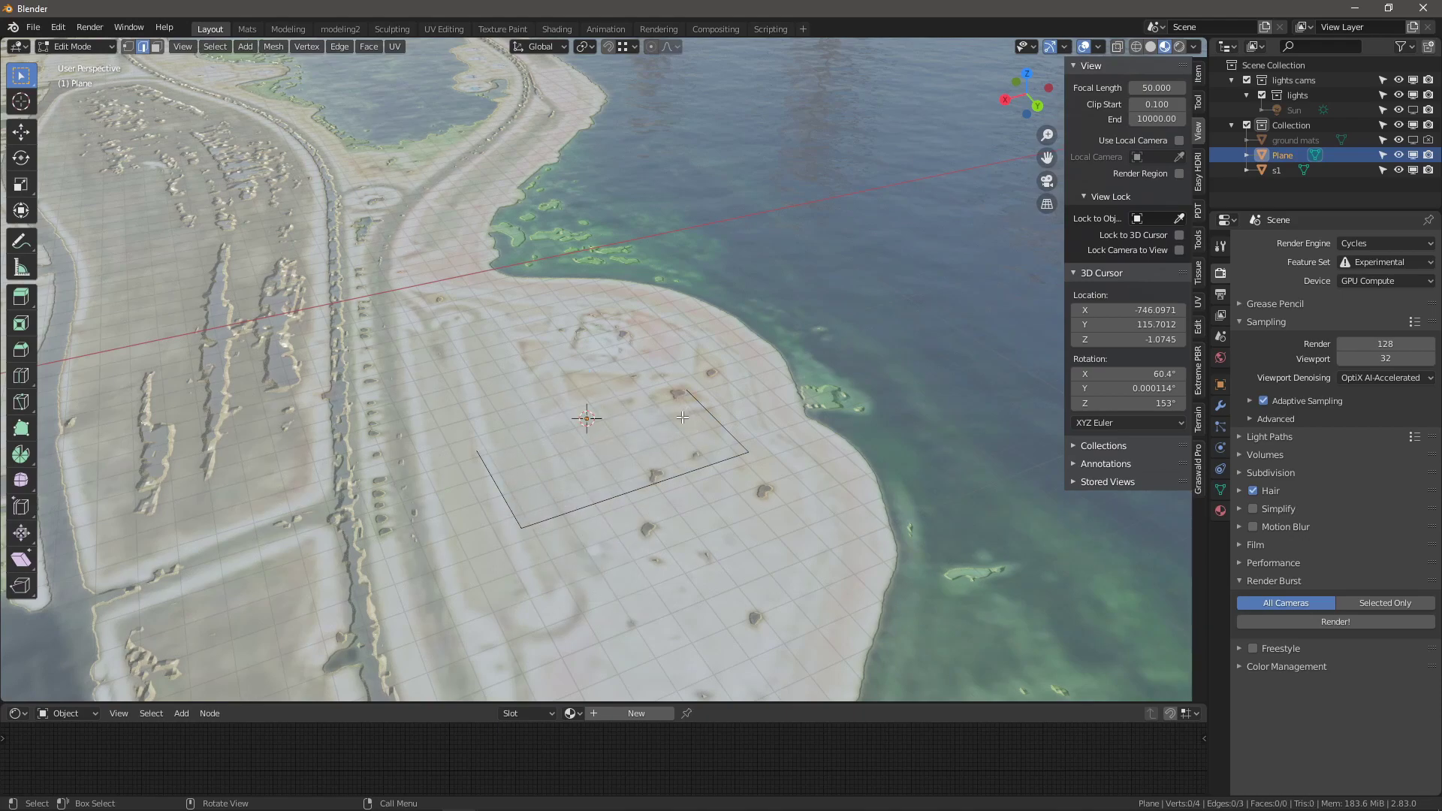
key("Tab")
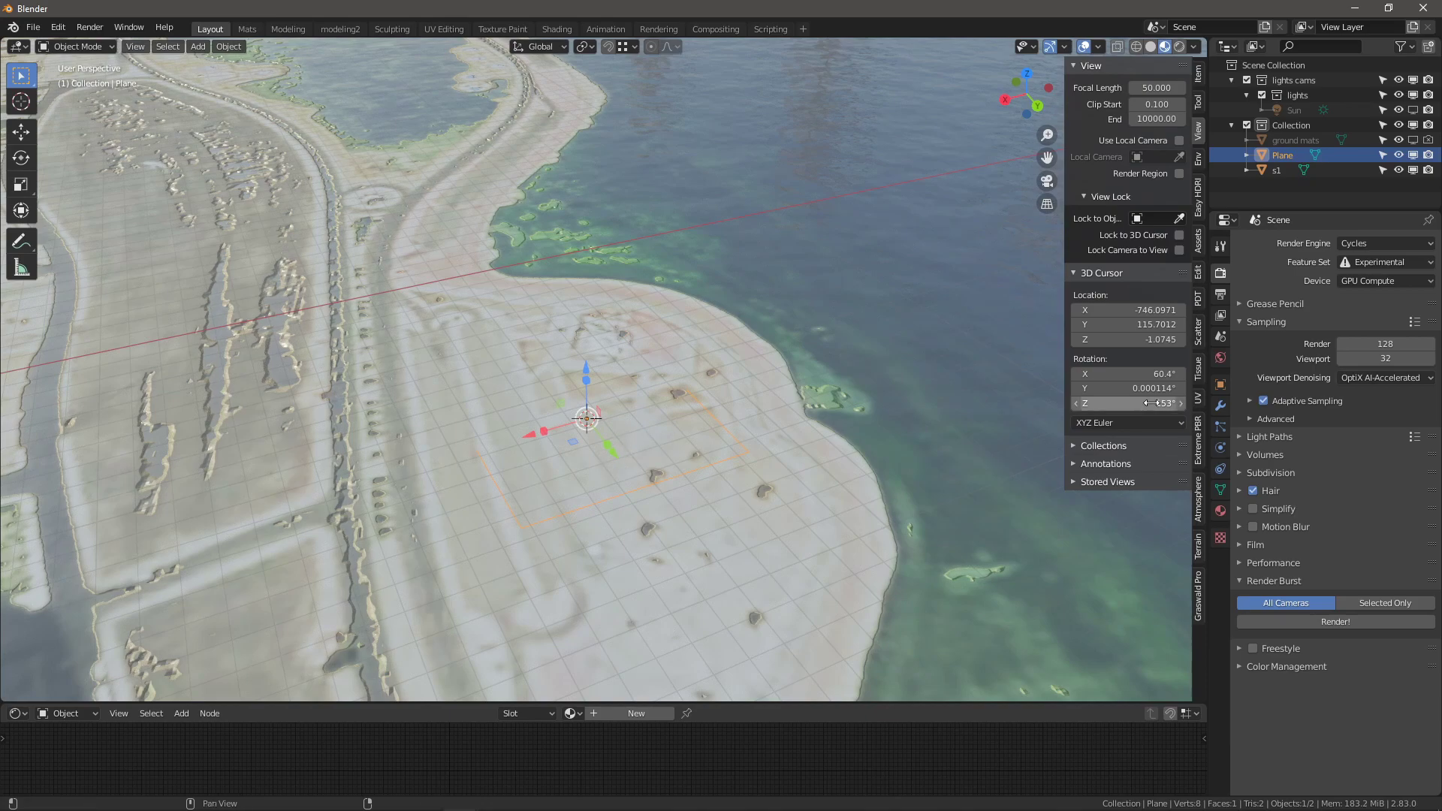
- Add a Mirror modifier to the outline and mirror it across the Y axis only, with X disabled
left_click(1220, 406)
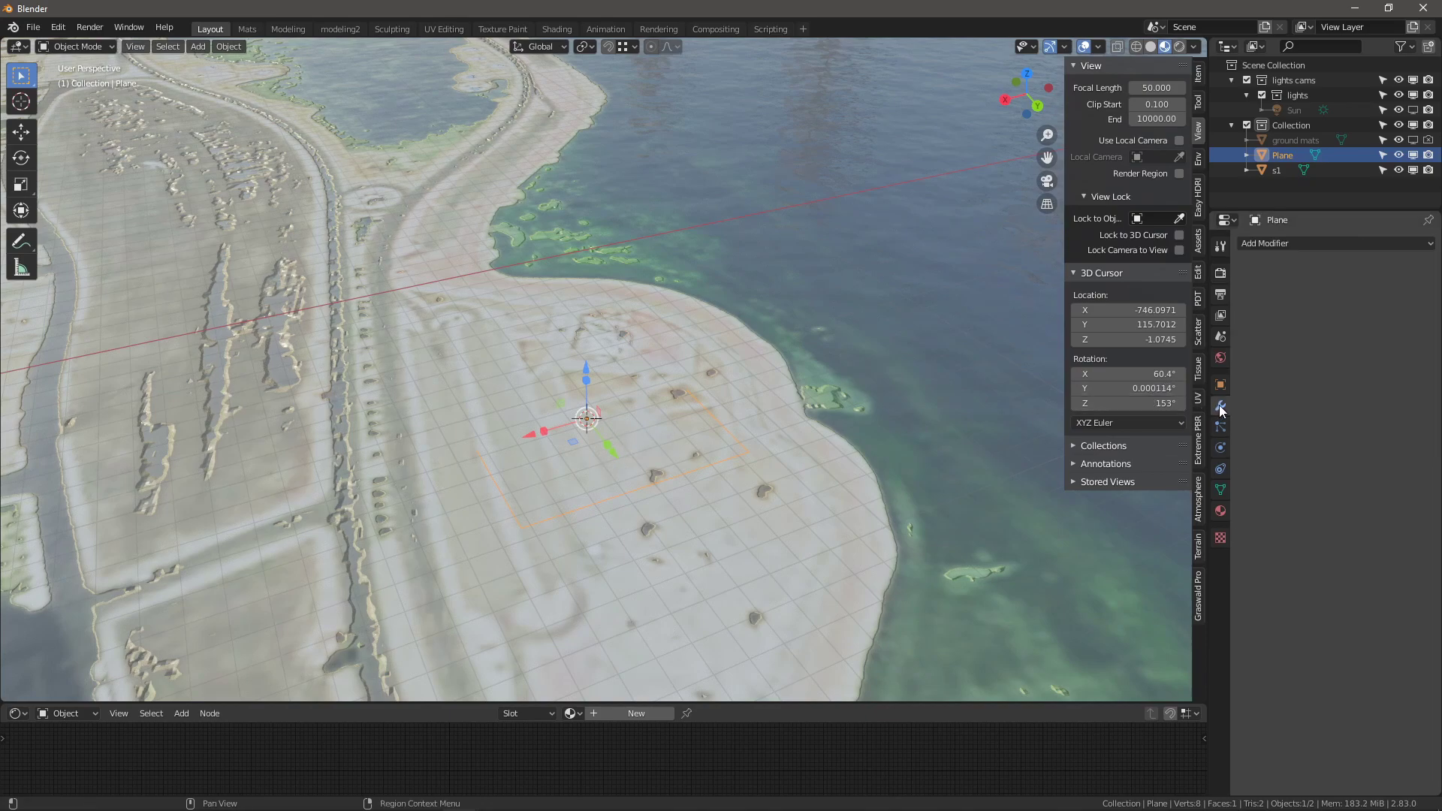
left_click(1290, 242)
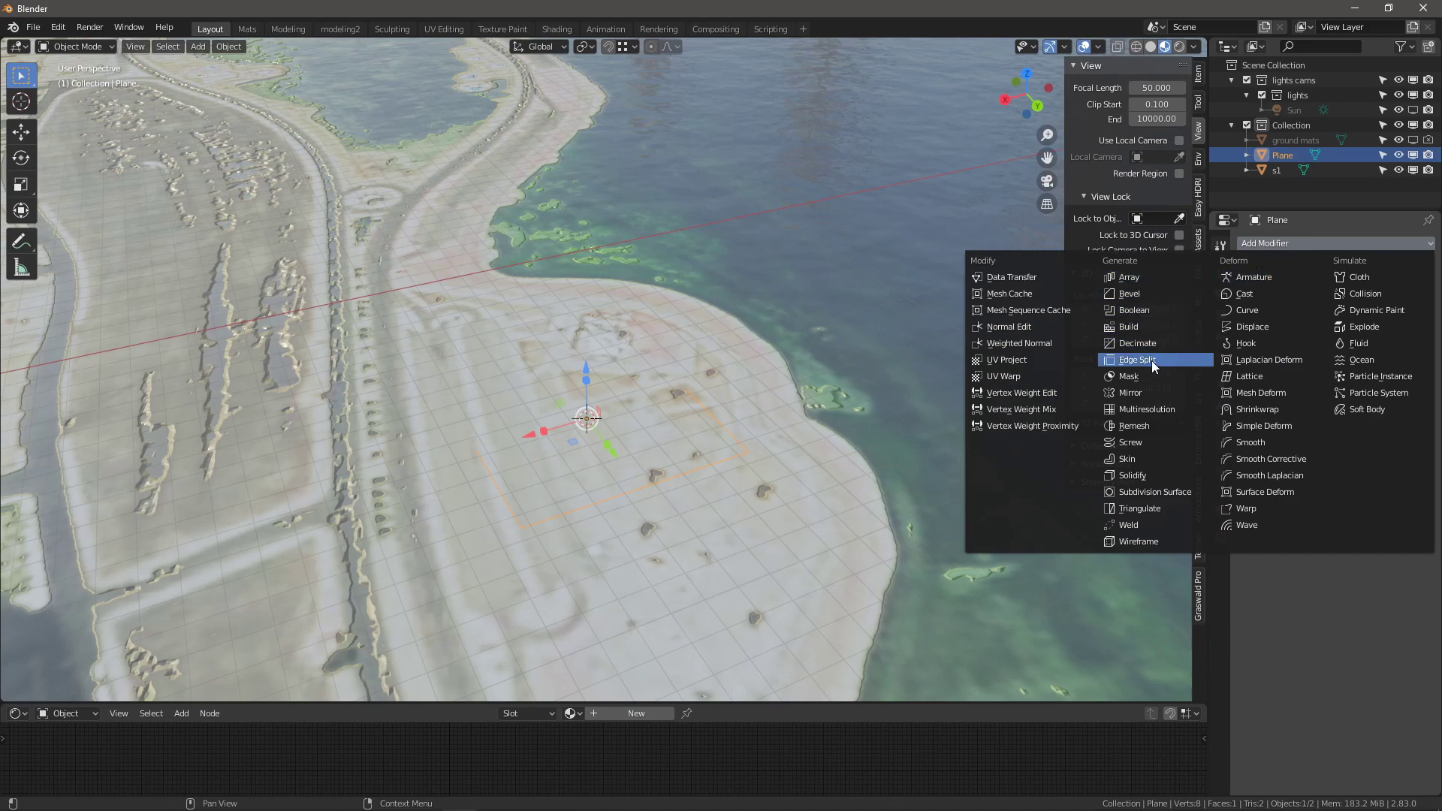
left_click(1135, 392)
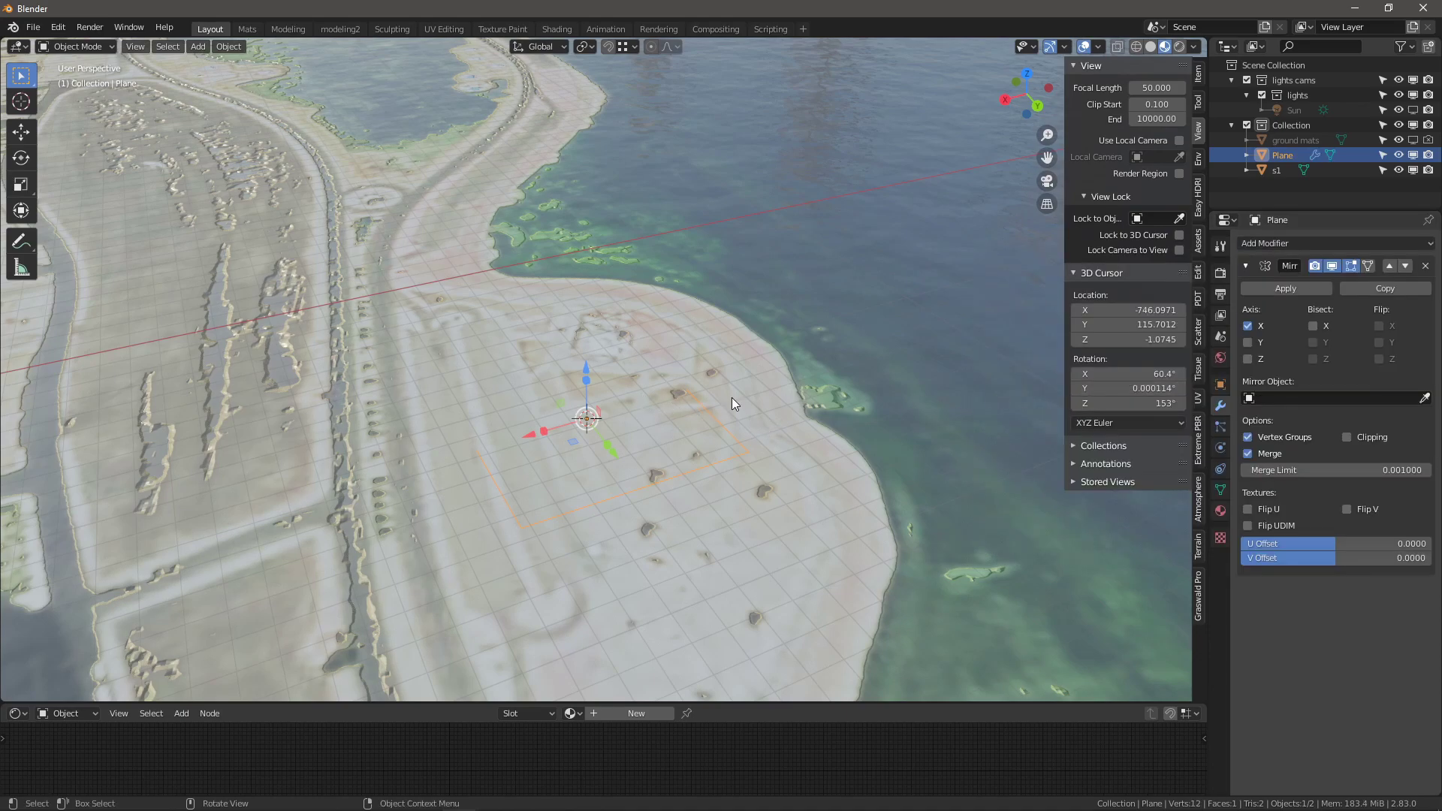
left_click(1247, 325)
left_click(1247, 343)
- Raise the mirrored outline slightly along Z and switch the viewport to solid shading
middle_click_drag(547, 384, 576, 369)
key("g")
key("z")
left_click(583, 356)
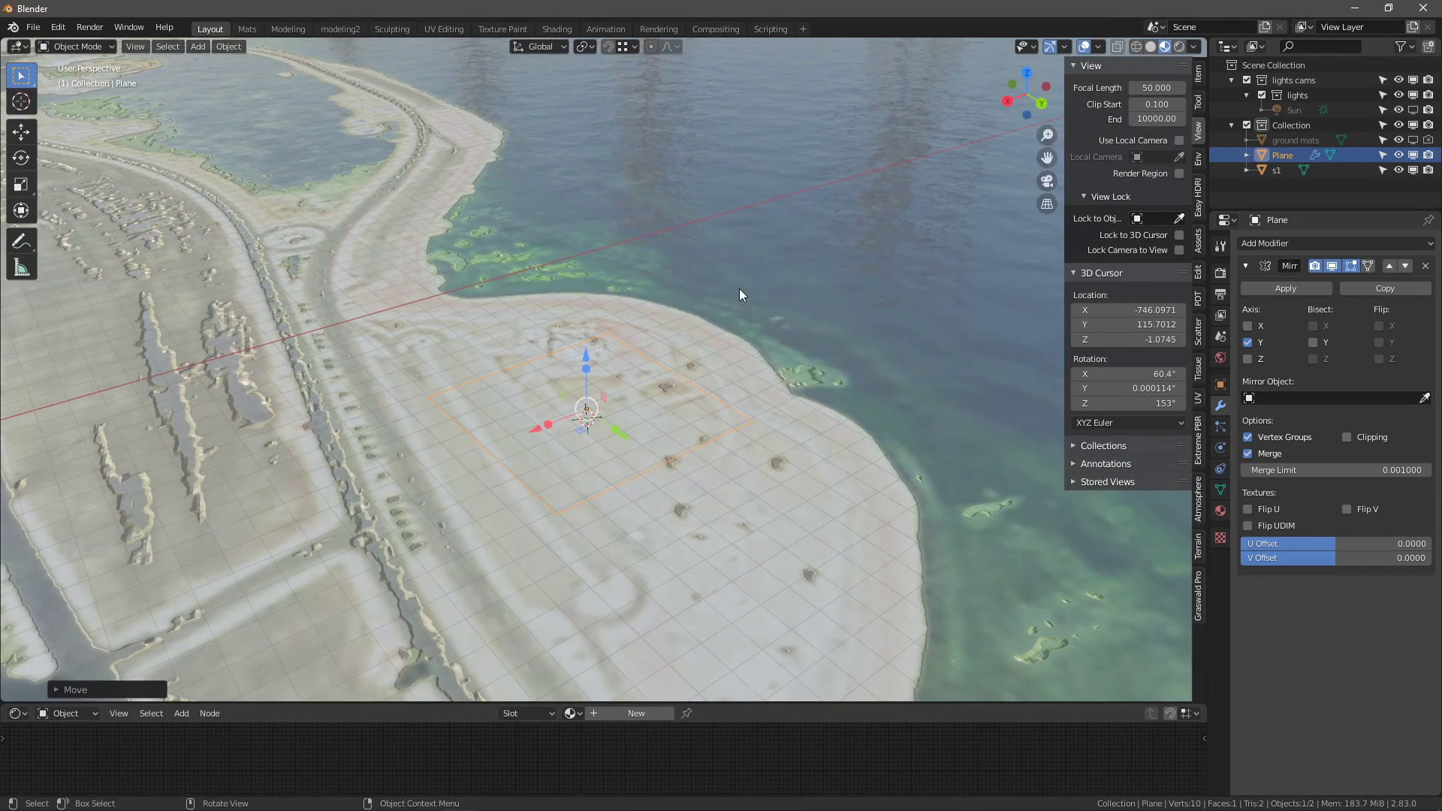
left_click(1151, 46)
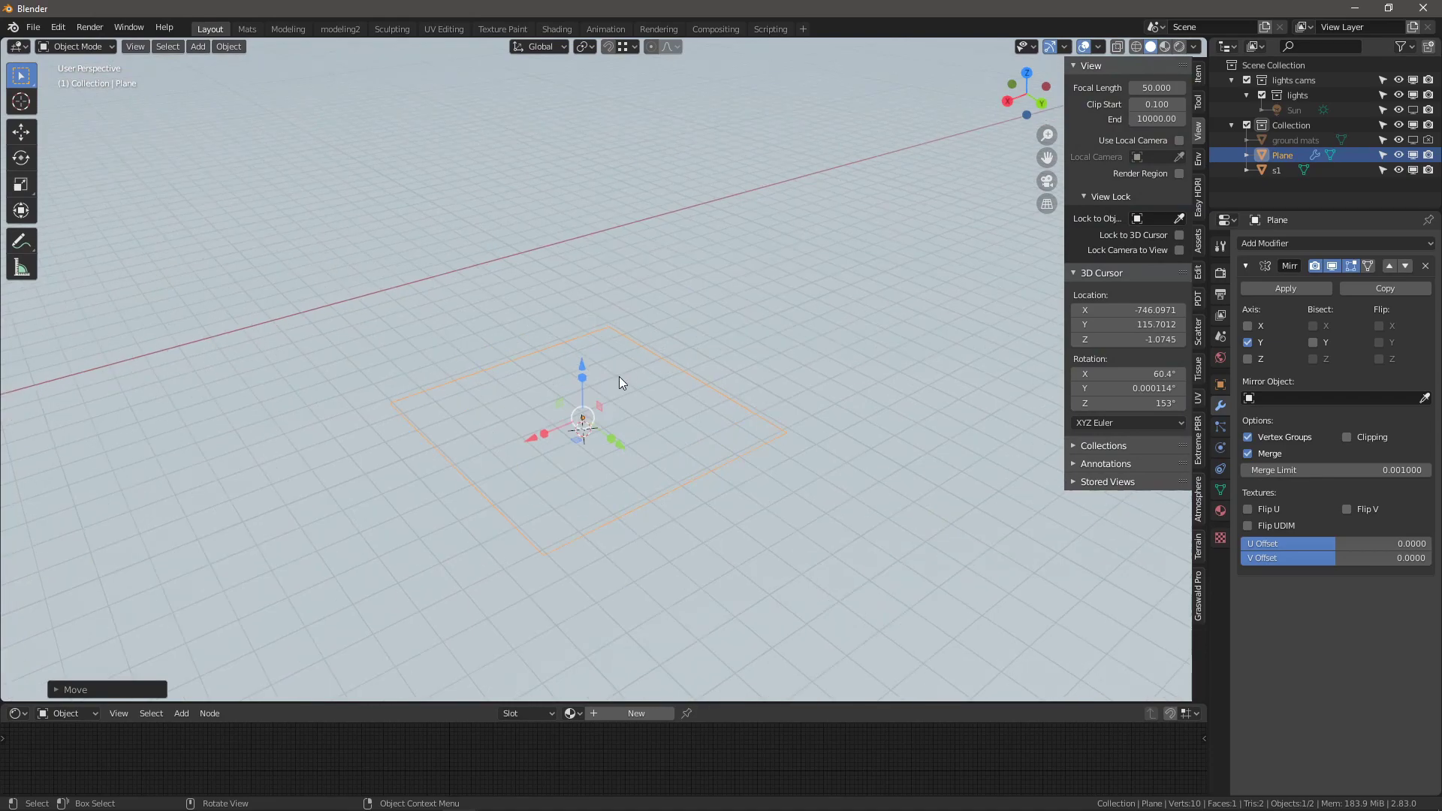
middle_click_drag(610, 383, 578, 367)
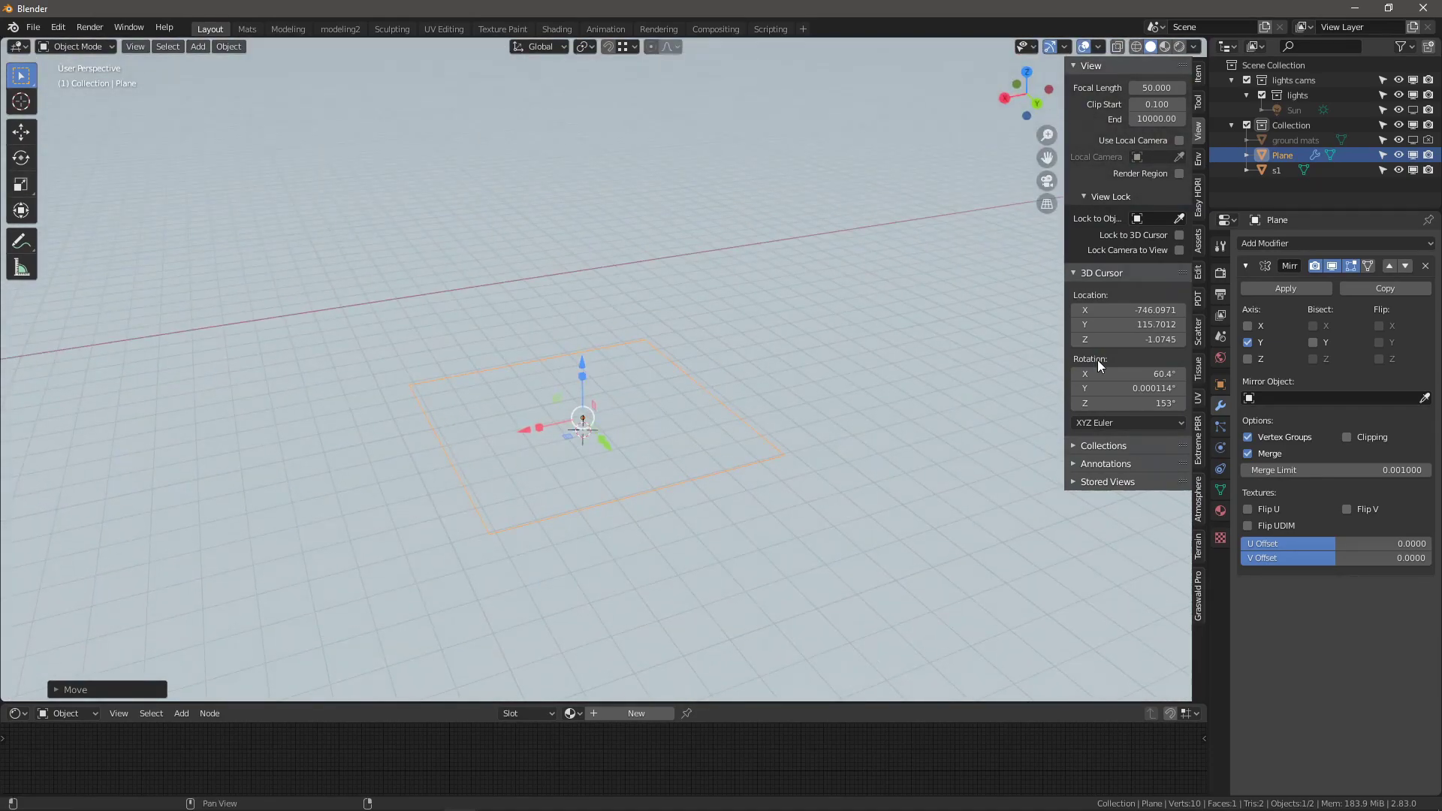
- Add a Screw modifier to the outline with an angle of 0° and a screw height of 3.000
left_click(1259, 247)
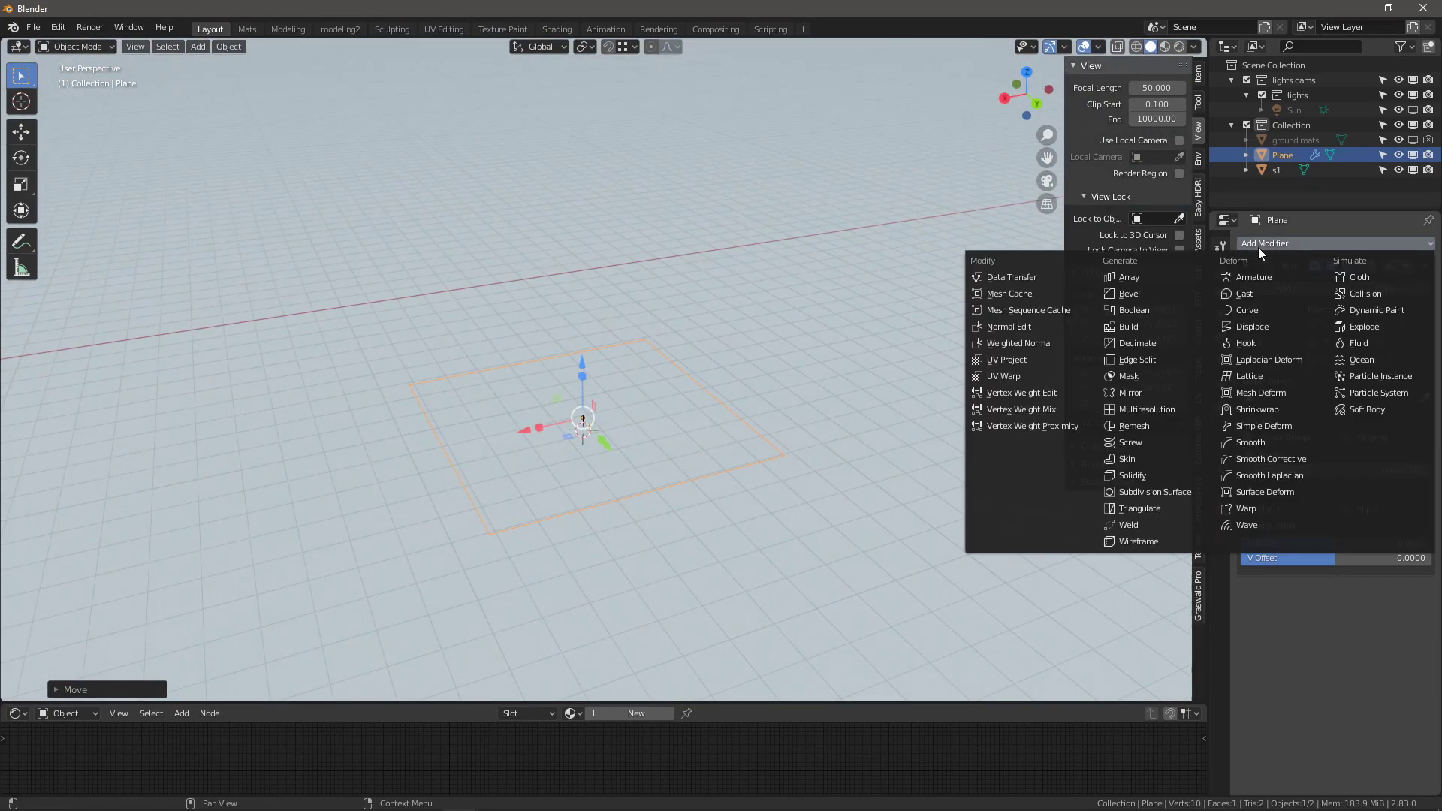
left_click(1126, 444)
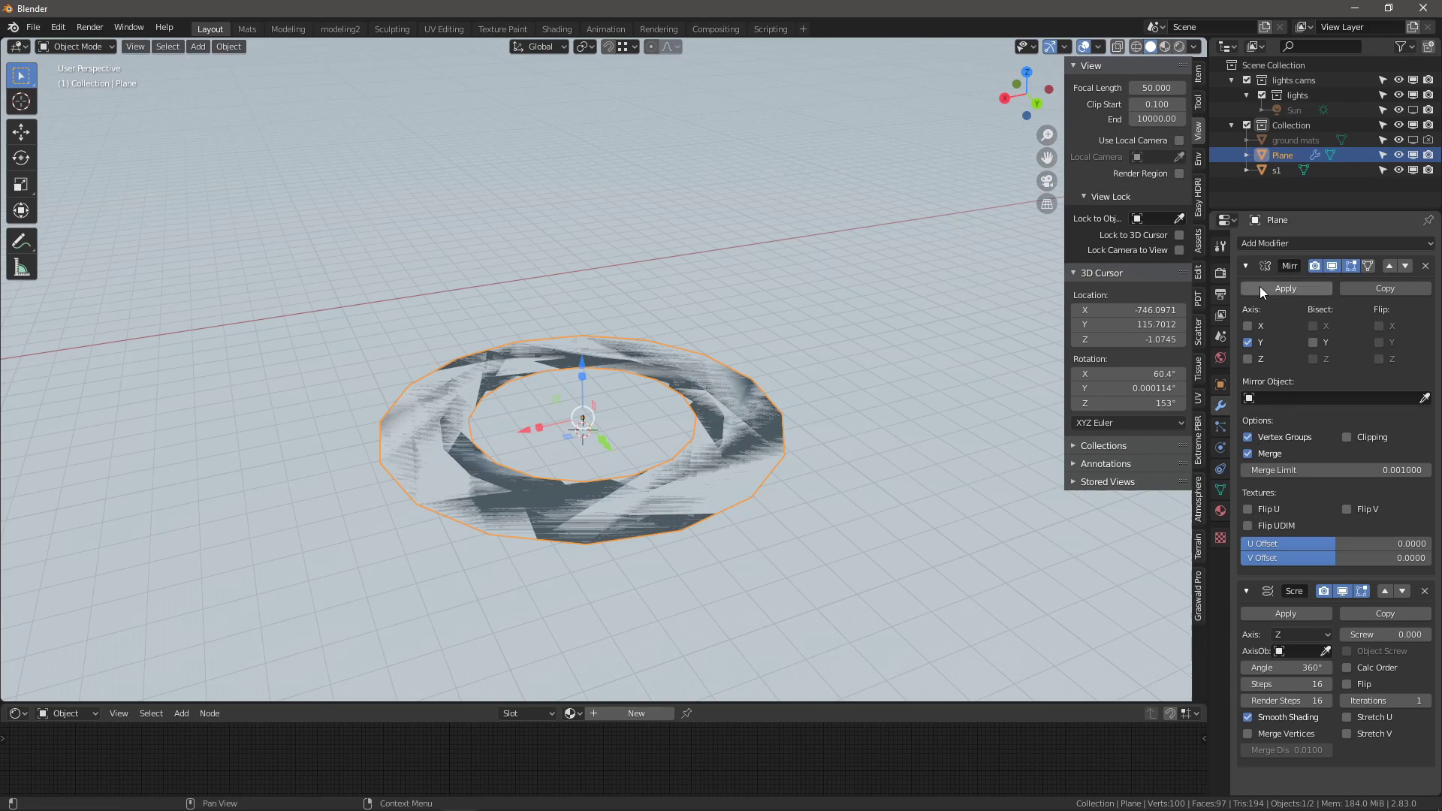
left_click(1246, 265)
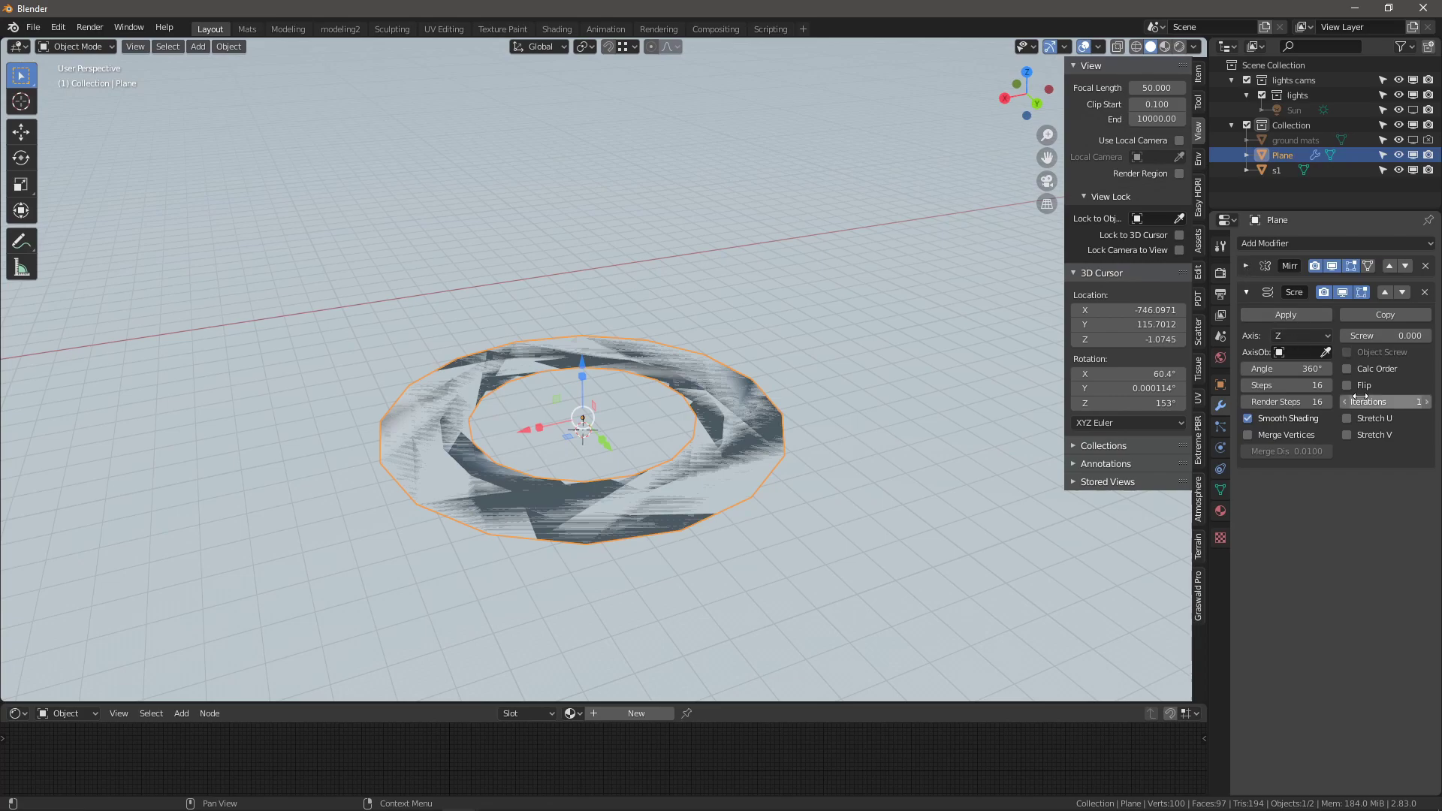
left_click(1297, 369)
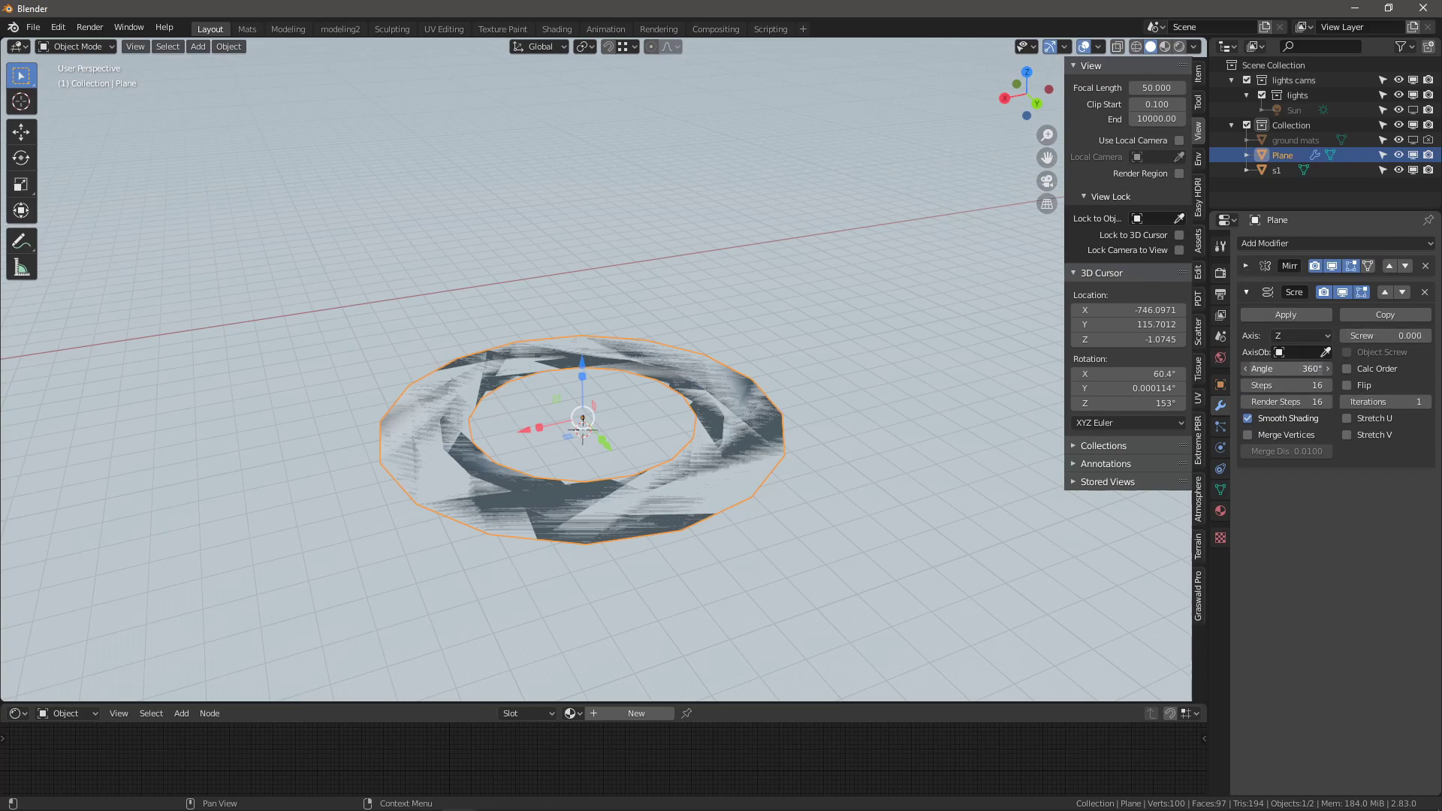
type("0d")
key("Return")
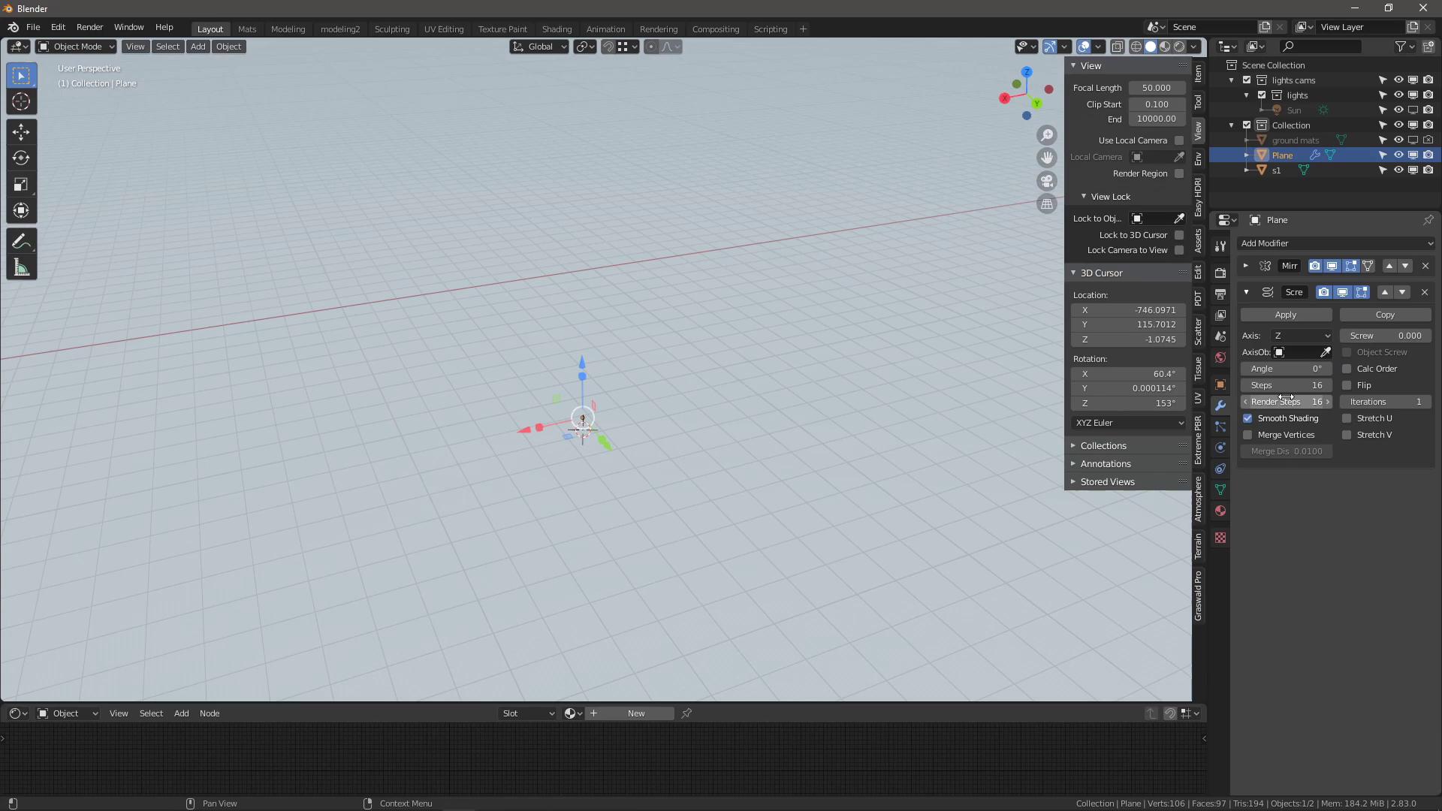
left_click_drag(1377, 337, 1426, 336)
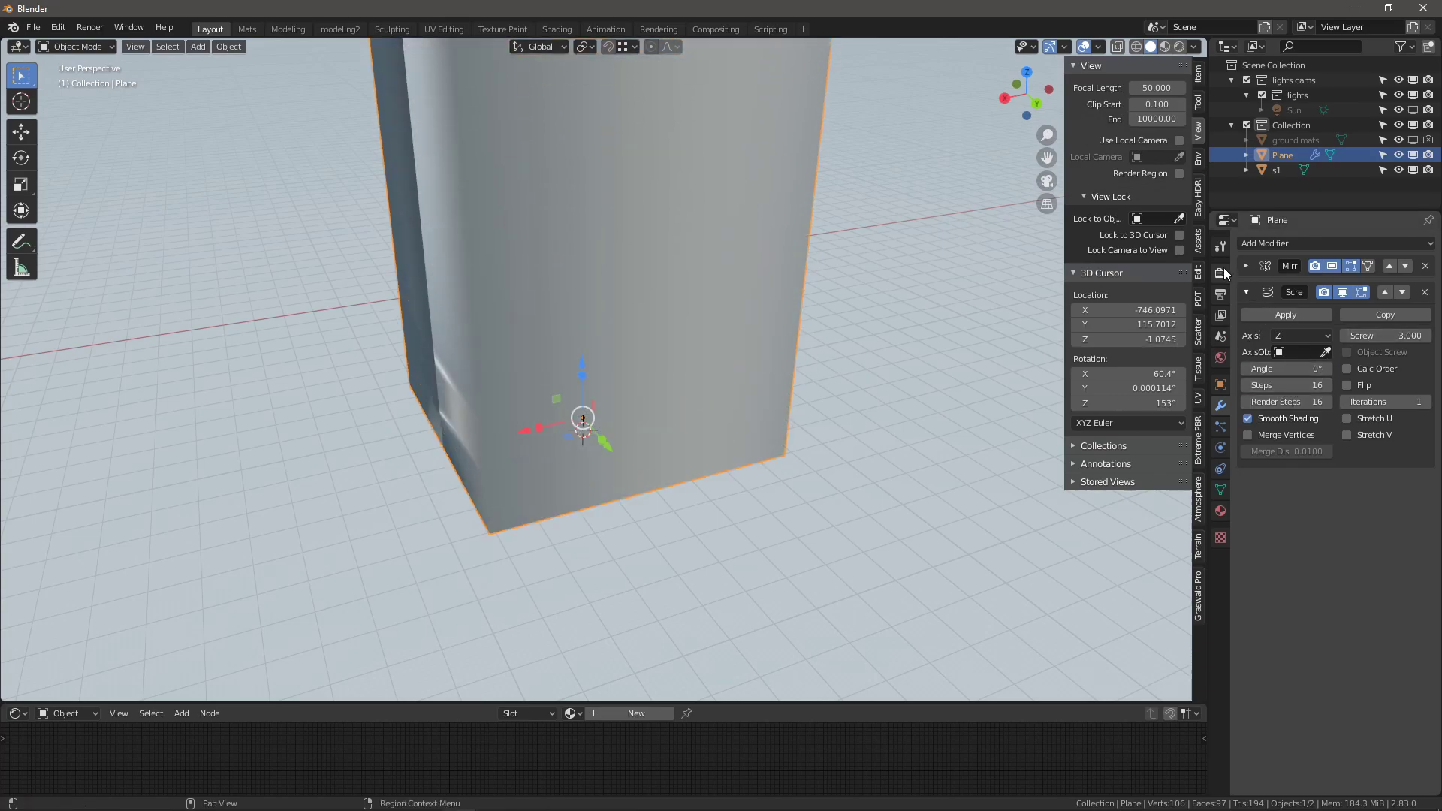
left_click(1246, 265)
left_click(1271, 511)
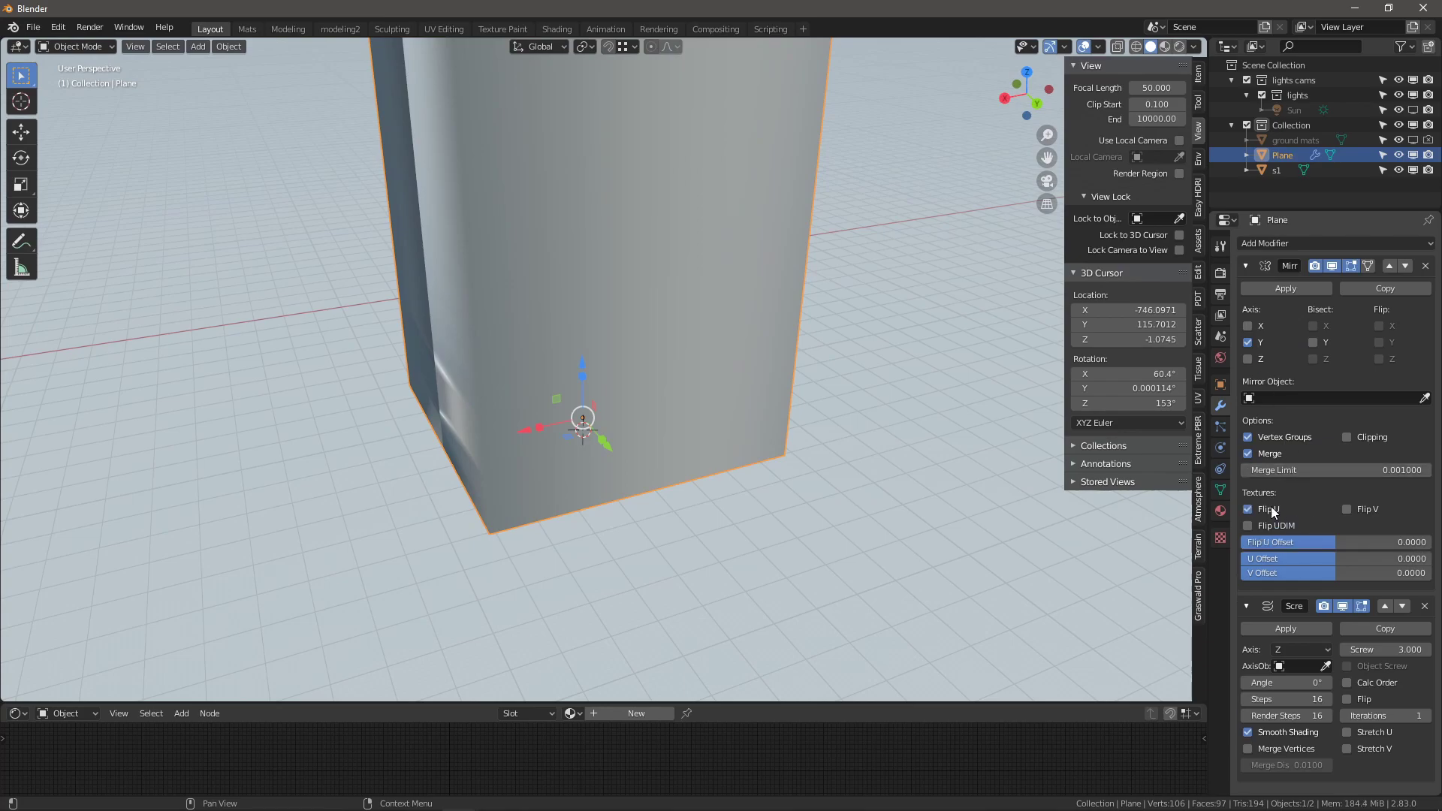
left_click(1270, 510)
left_click(1352, 509)
left_click(1350, 509)
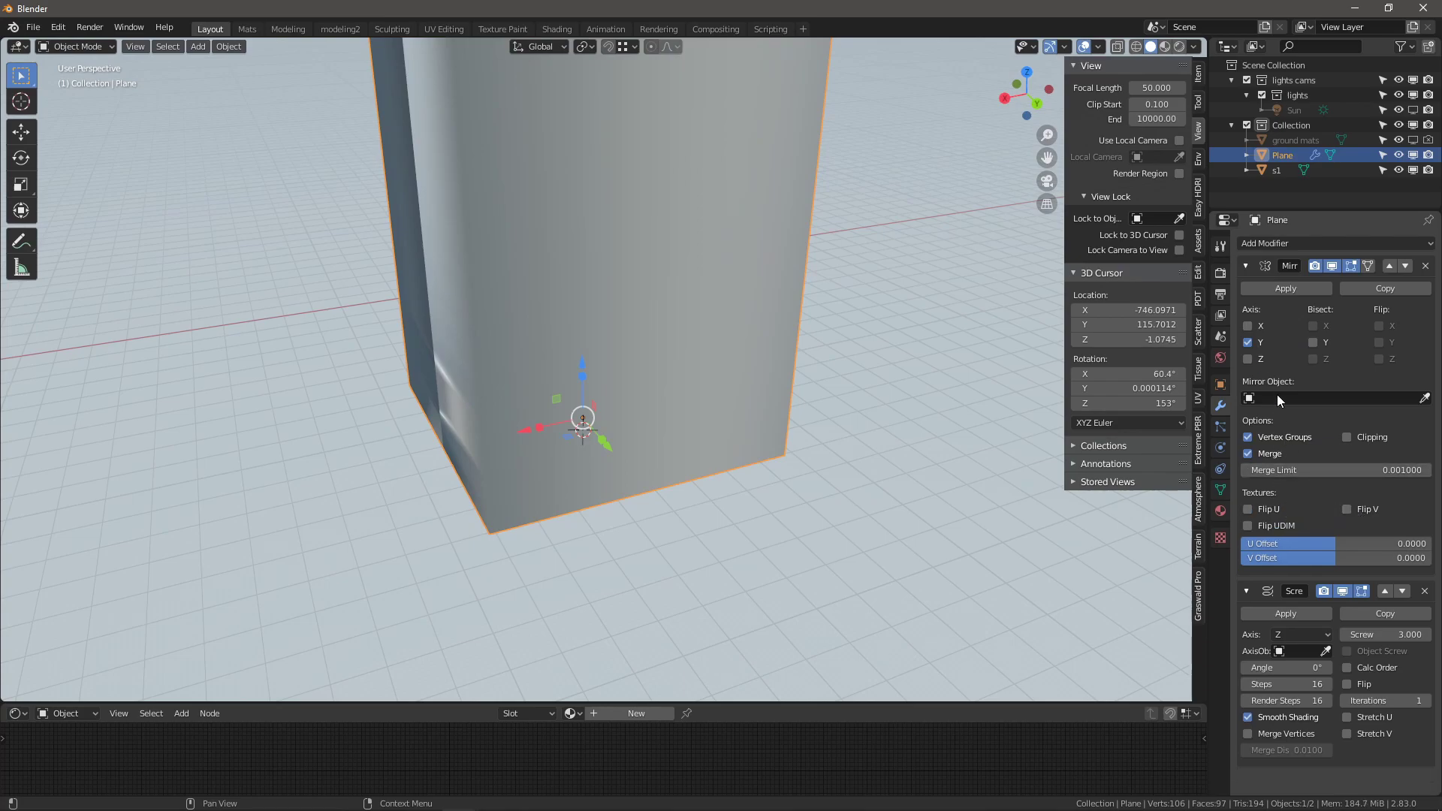
- Turn off Smooth Shading in the Screw modifier so the extruded walls are flat shaded
middle_click_drag(654, 308, 683, 327)
scroll(679, 332, "down", 5)
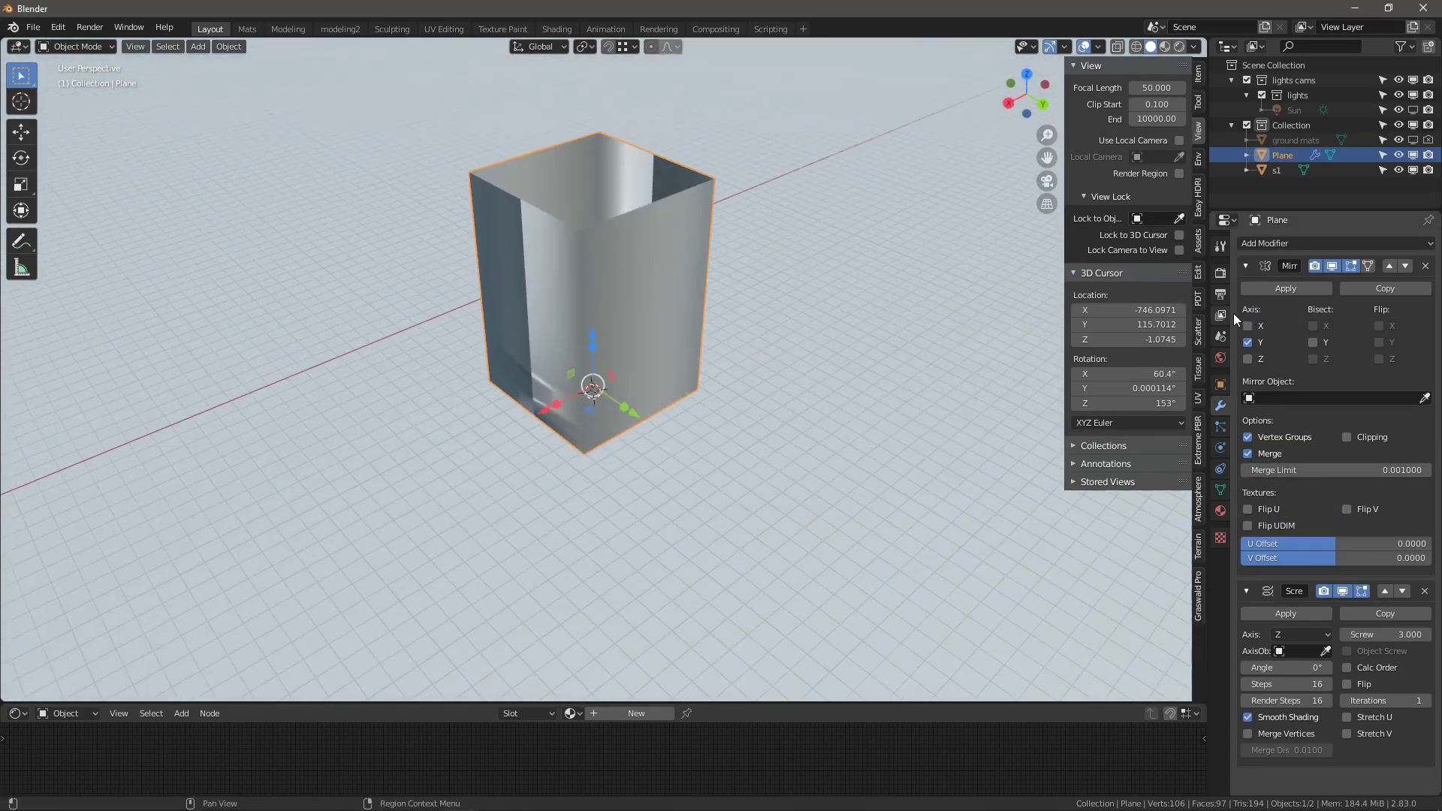
left_click(1245, 264)
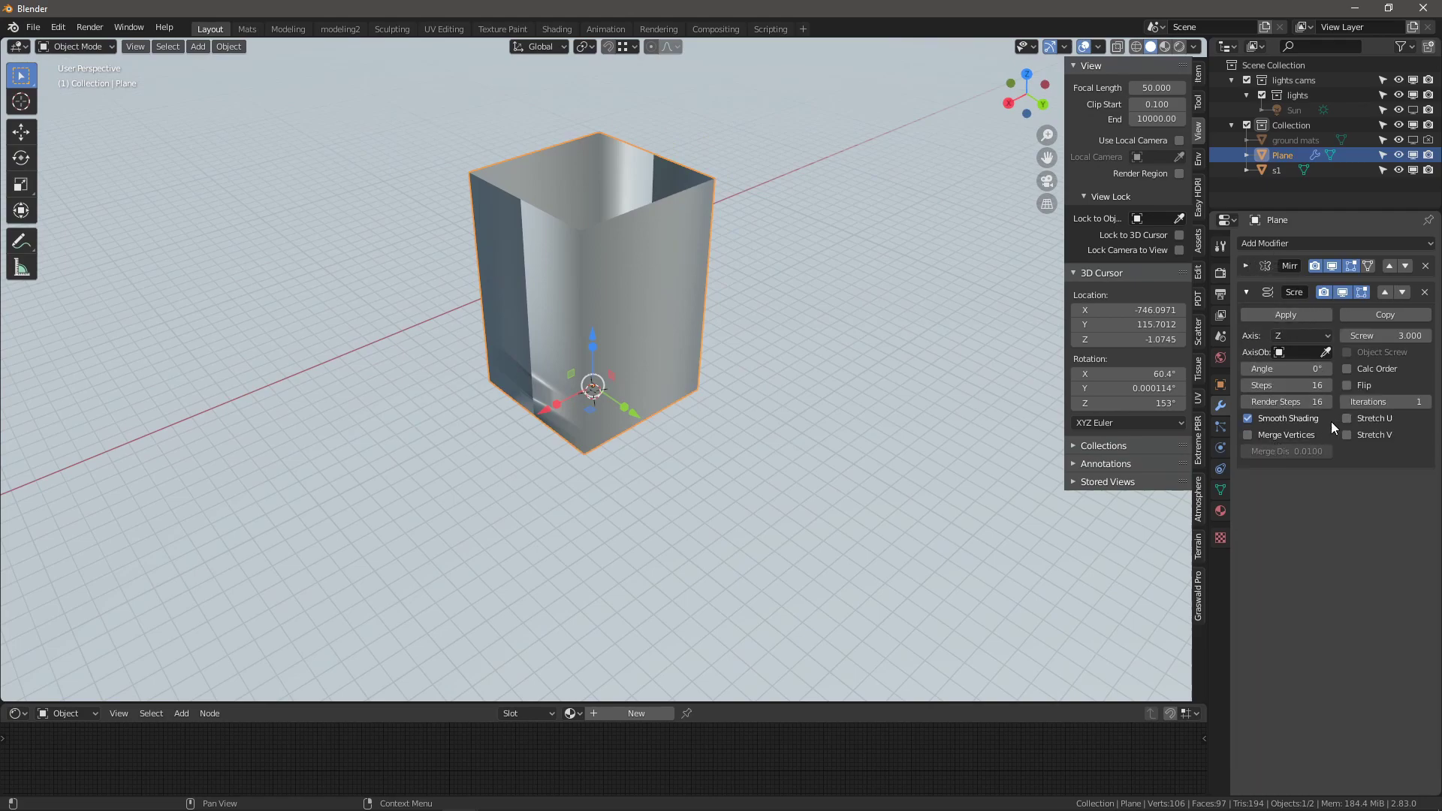
left_click(1277, 421)
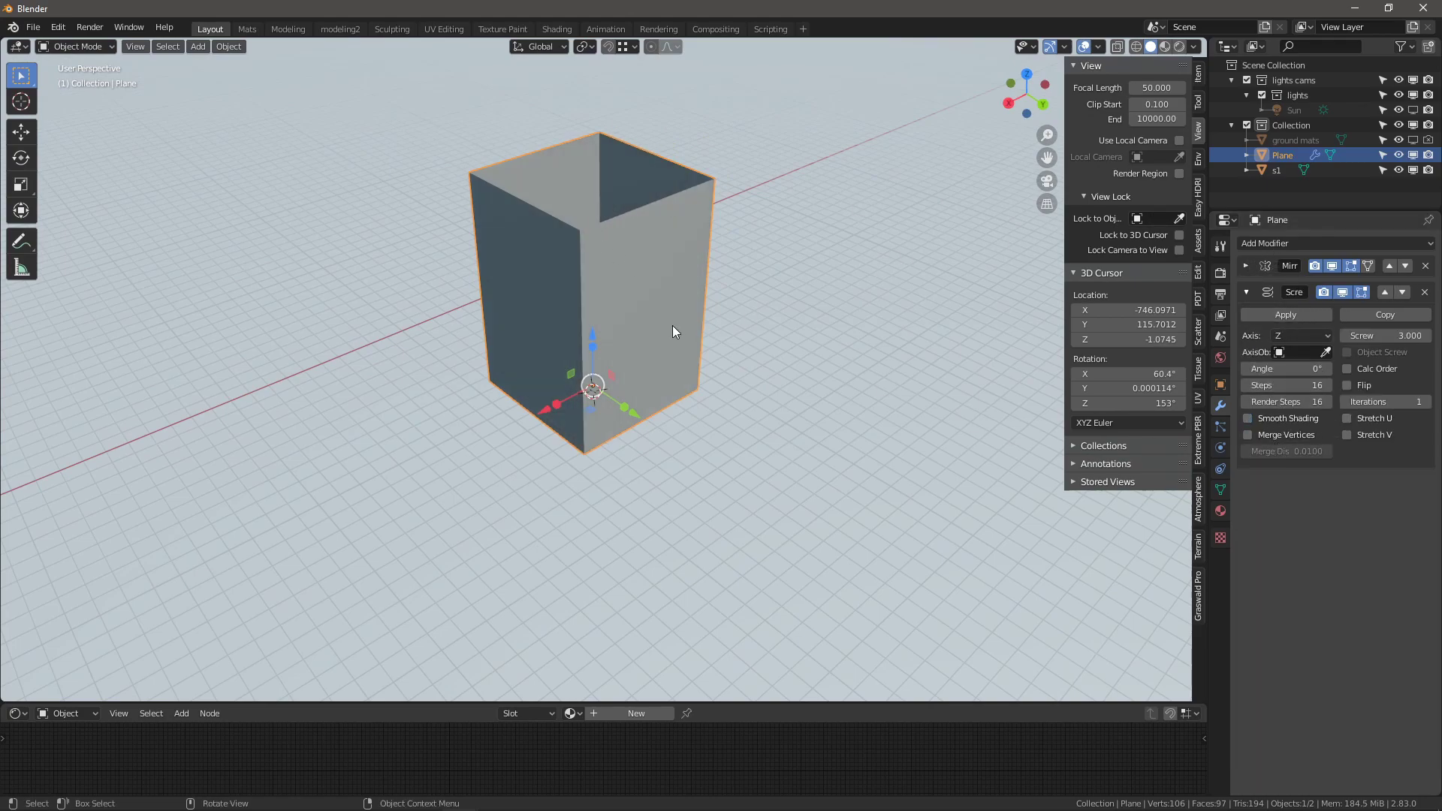
- Twist the extruded walls by setting the Screw modifier's angle to 68°
middle_click_drag(672, 326, 672, 315)
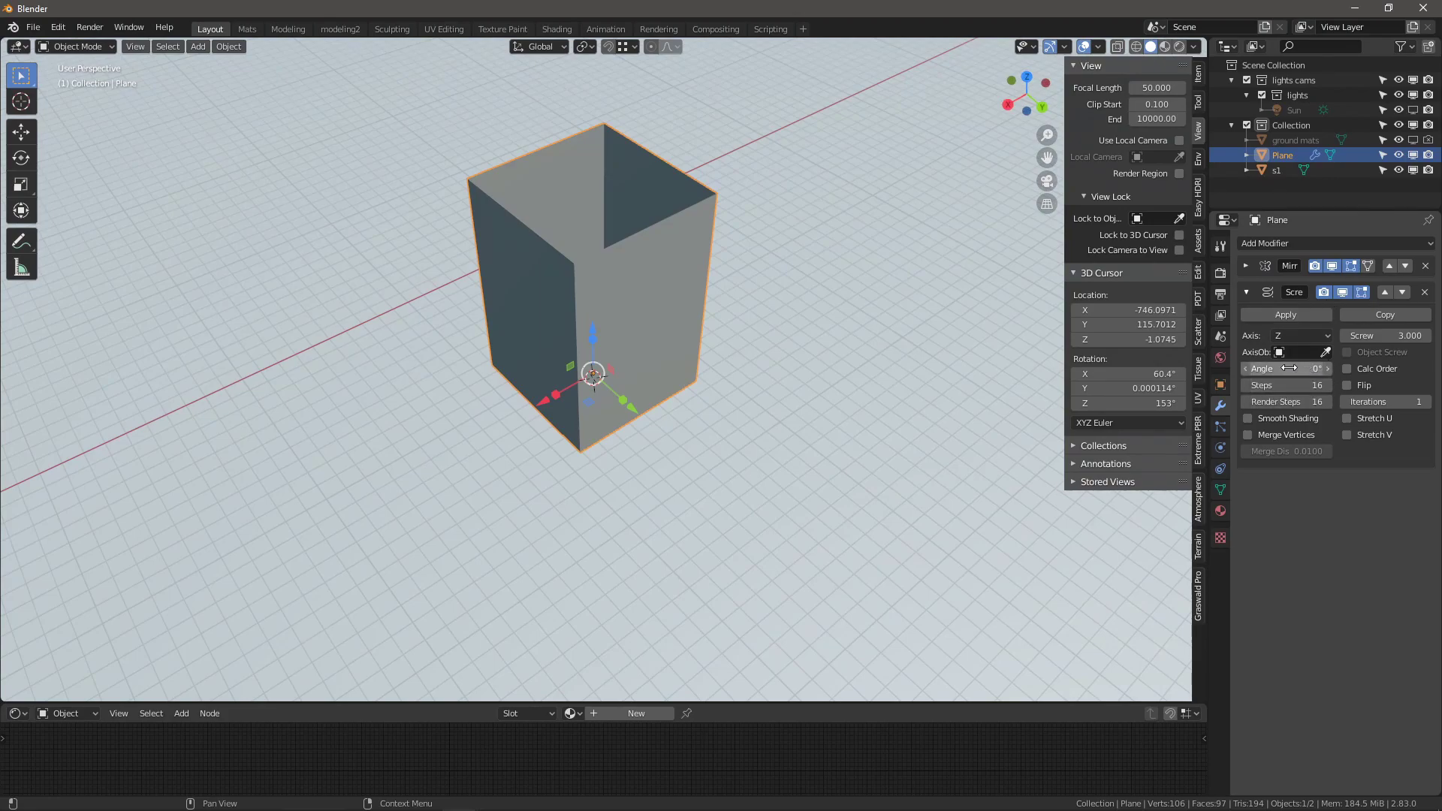
left_click_drag(1297, 368, 1362, 368)
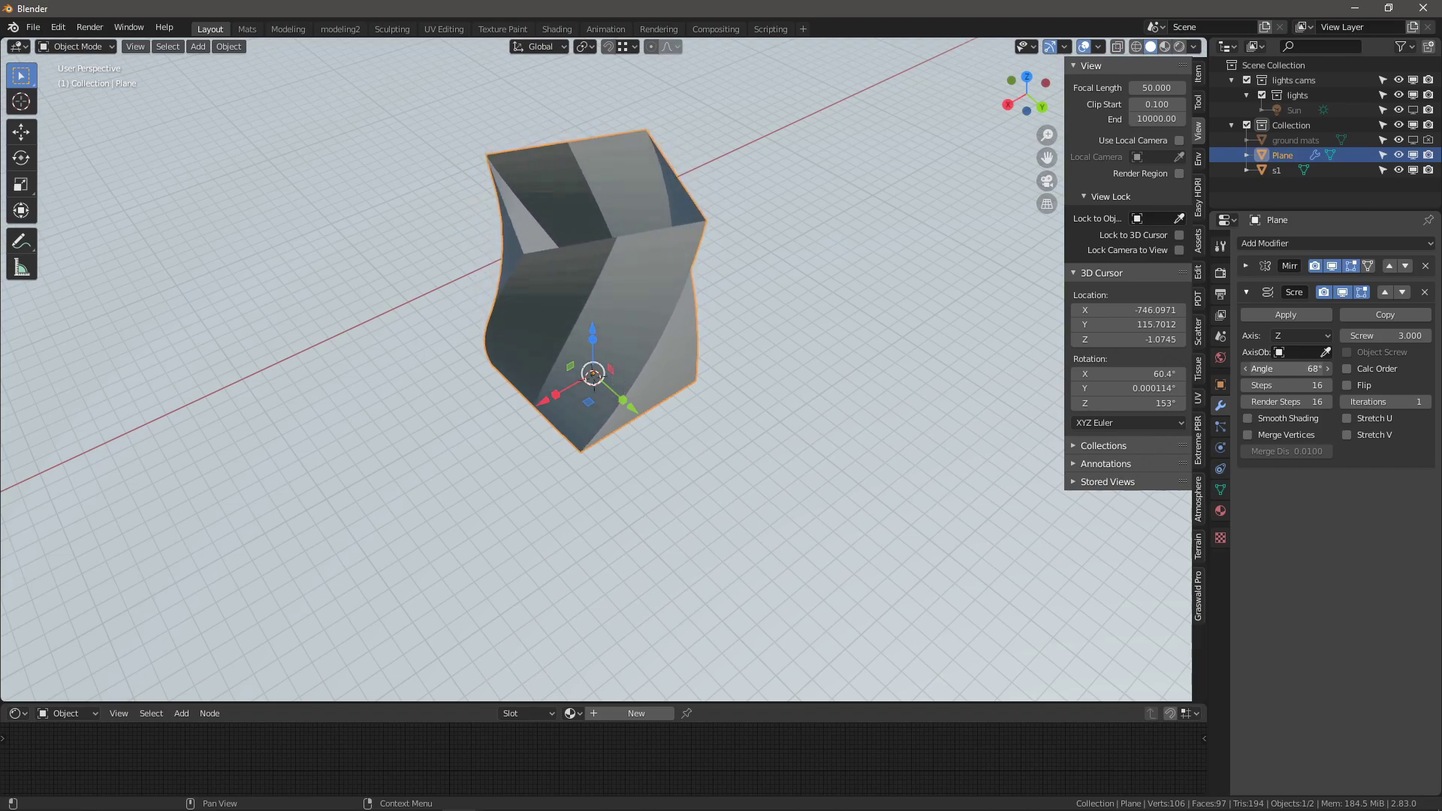
middle_click_drag(557, 367, 451, 360)
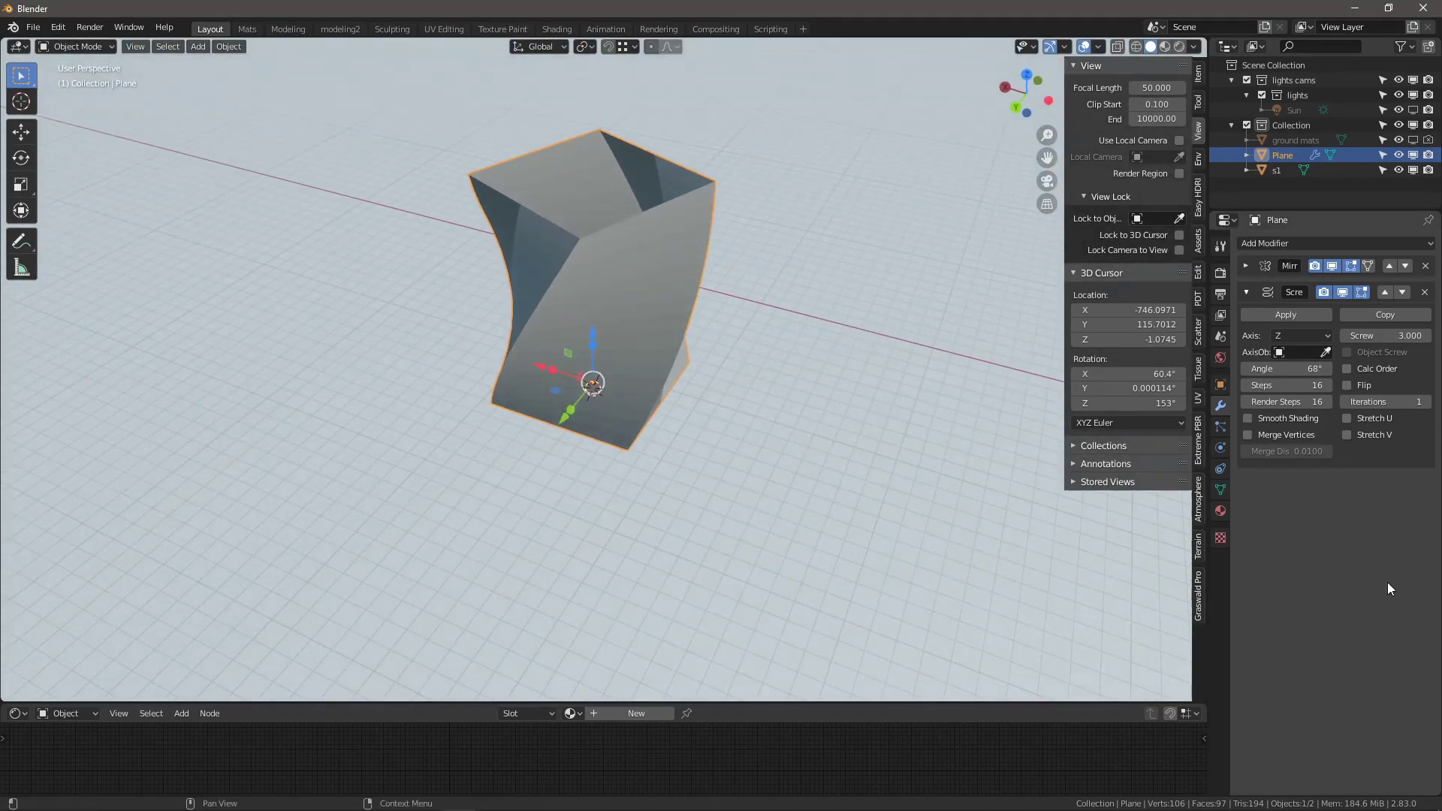
- Set the Screw modifier's iterations to 2 and raise its screw height to 3.200
left_click(1428, 402)
scroll(725, 437, "down", 4)
middle_click_drag(572, 348, 628, 421, "shift")
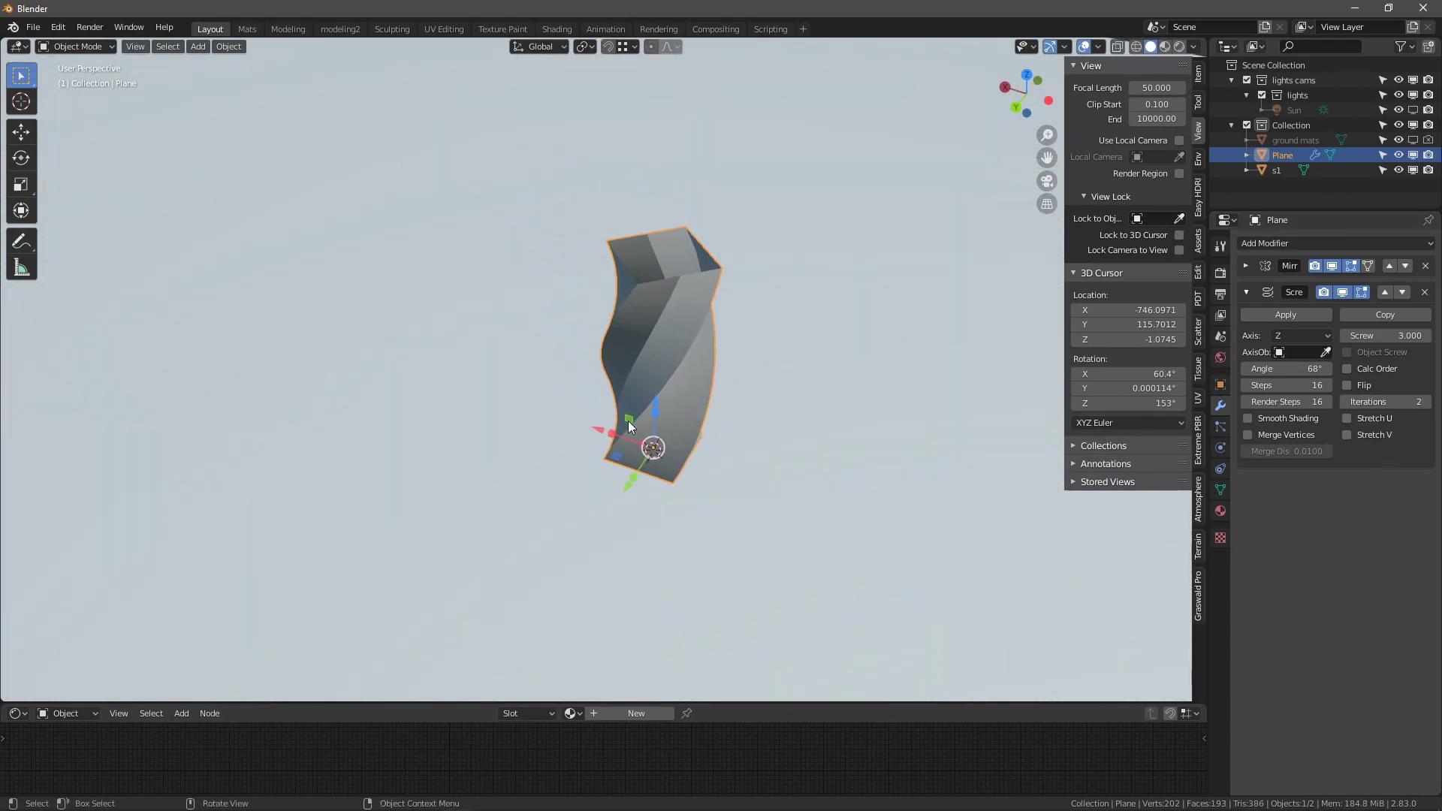
scroll(624, 451, "up", 5)
middle_click_drag(680, 459, 733, 496)
scroll(735, 503, "down", 3)
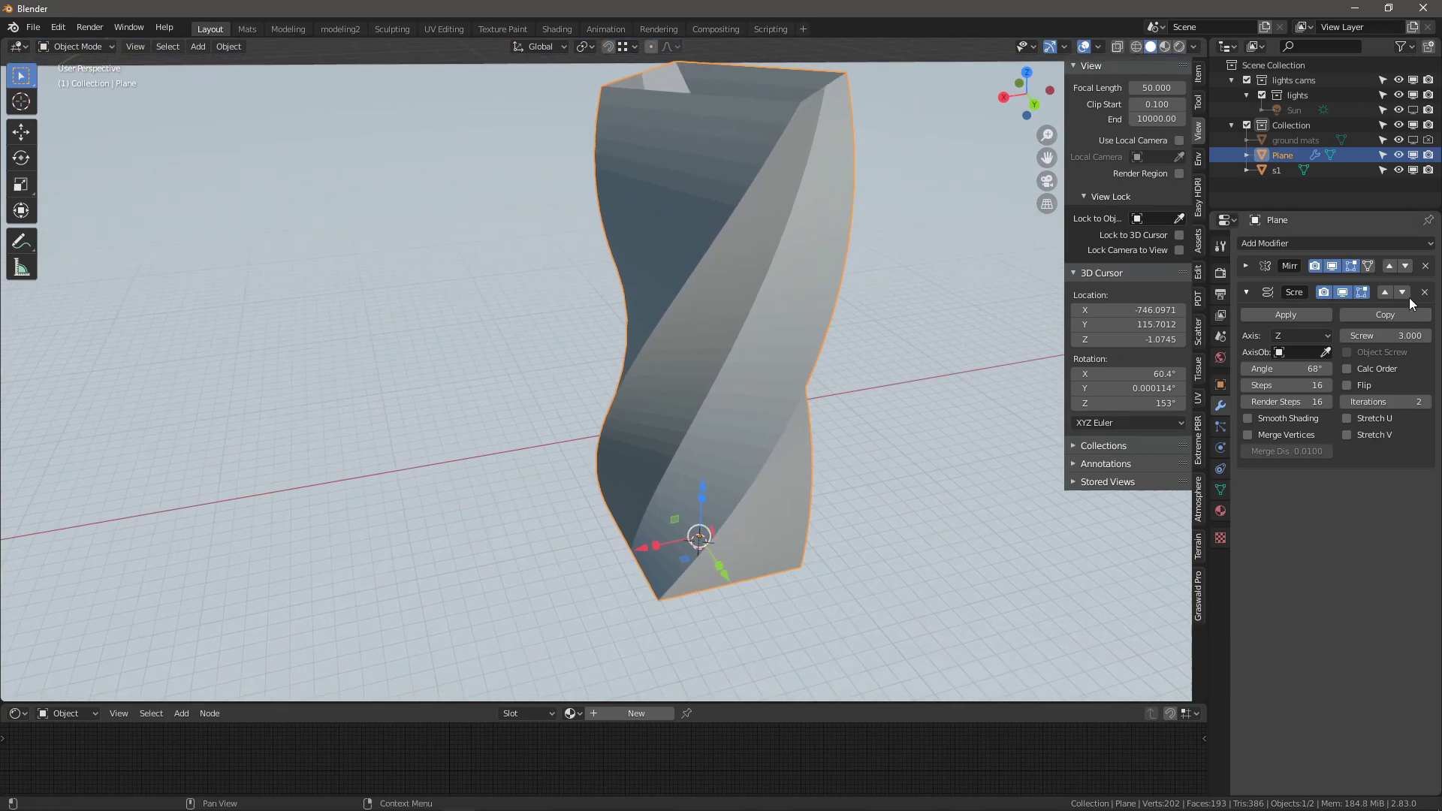
mouse_move(1390, 335)
left_mouse_down()
mouse_move(1285, 335)
mouse_move(1391, 335)
left_mouse_up()
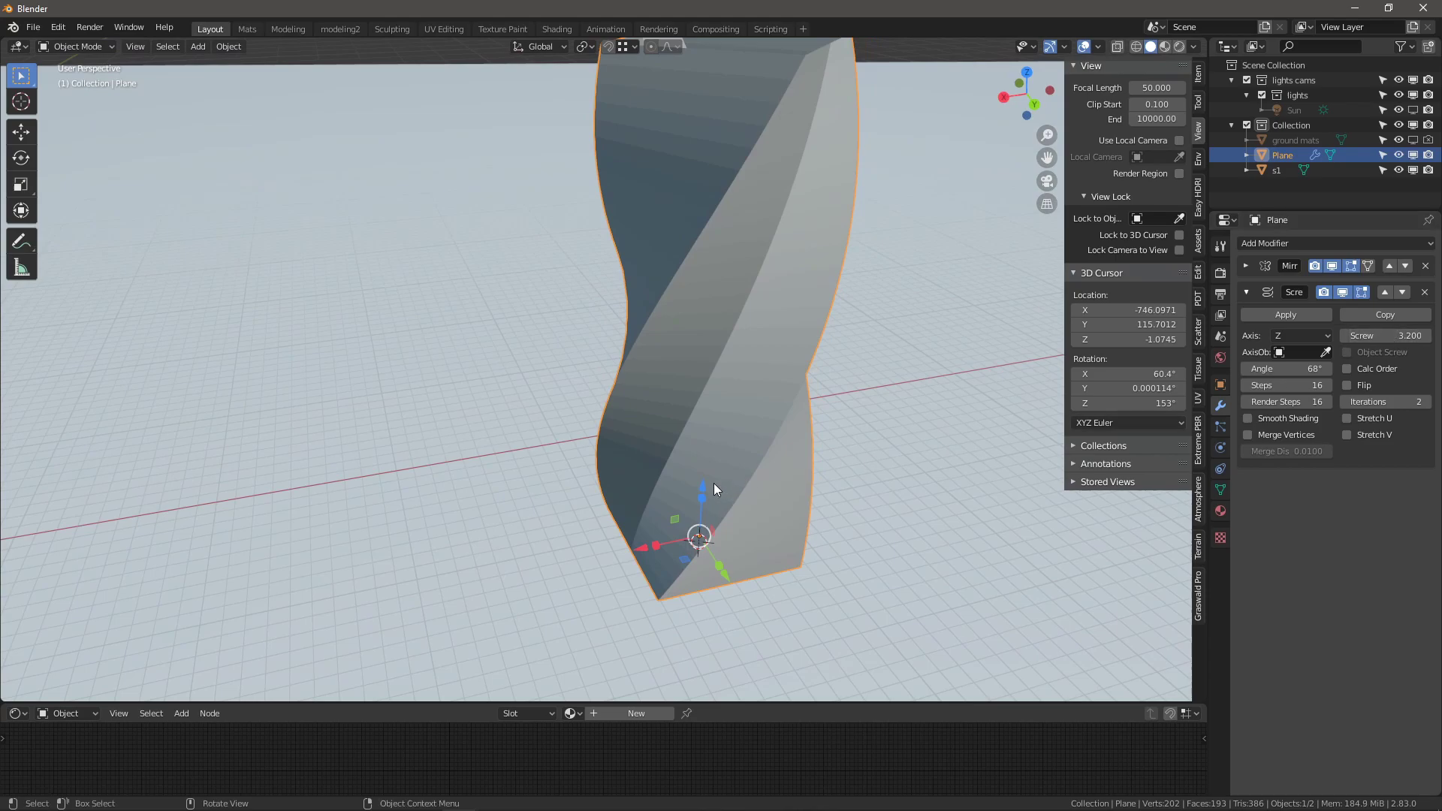
middle_click_drag(713, 484, 697, 548)
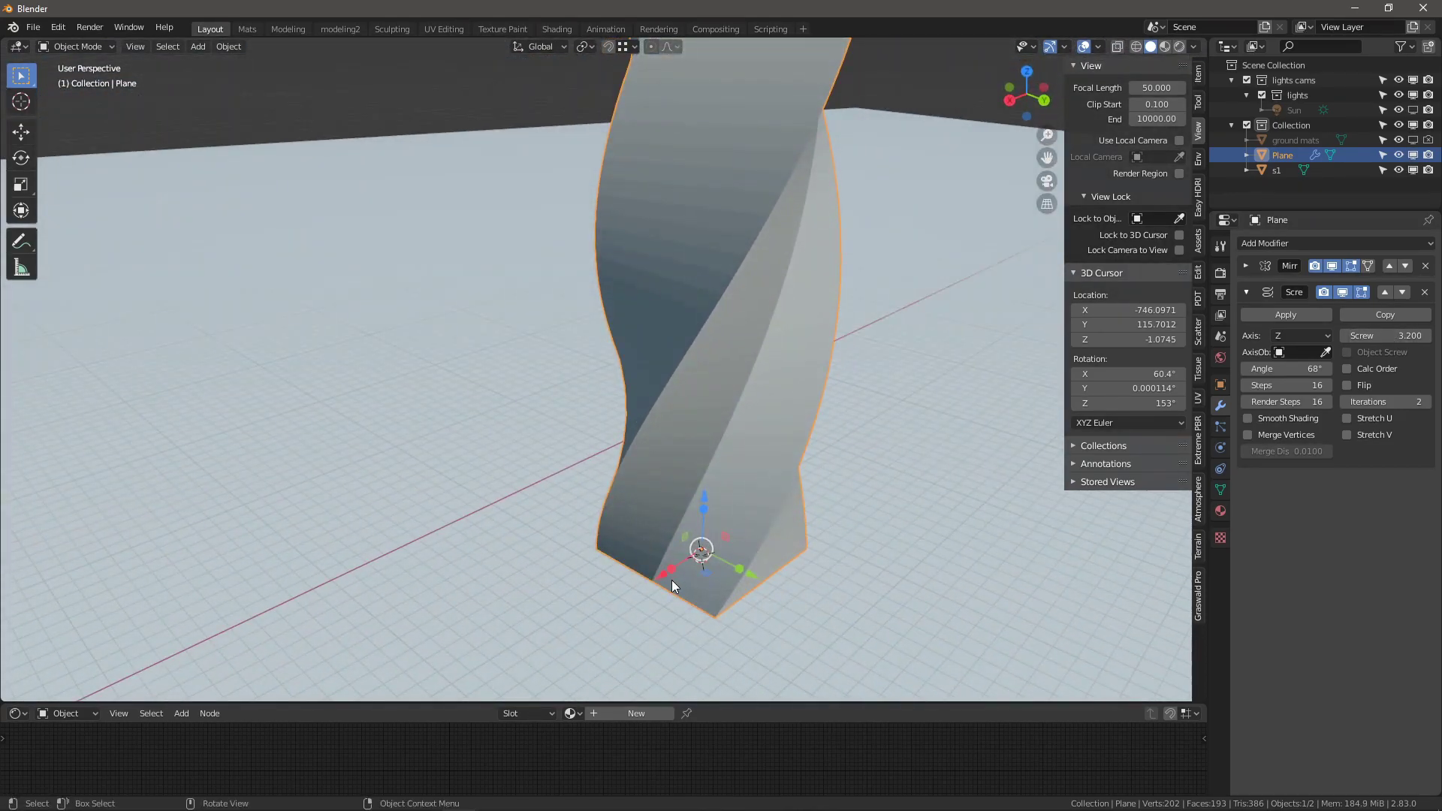
- Enter Edit Mode on the outline and turn off the Edit Mode display of the Screw and Mirror modifiers
key("Tab")
left_click(1361, 292)
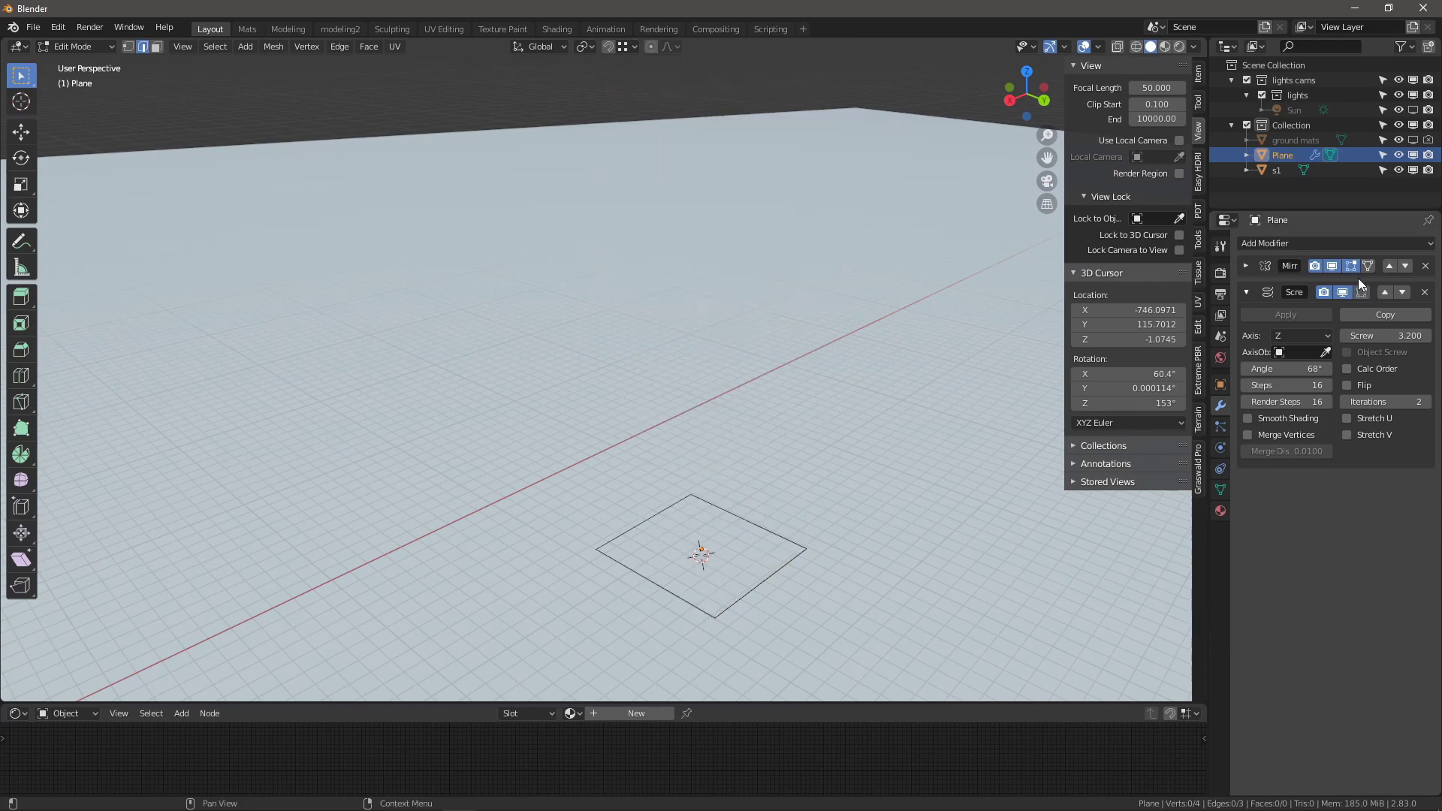
left_click(1351, 265)
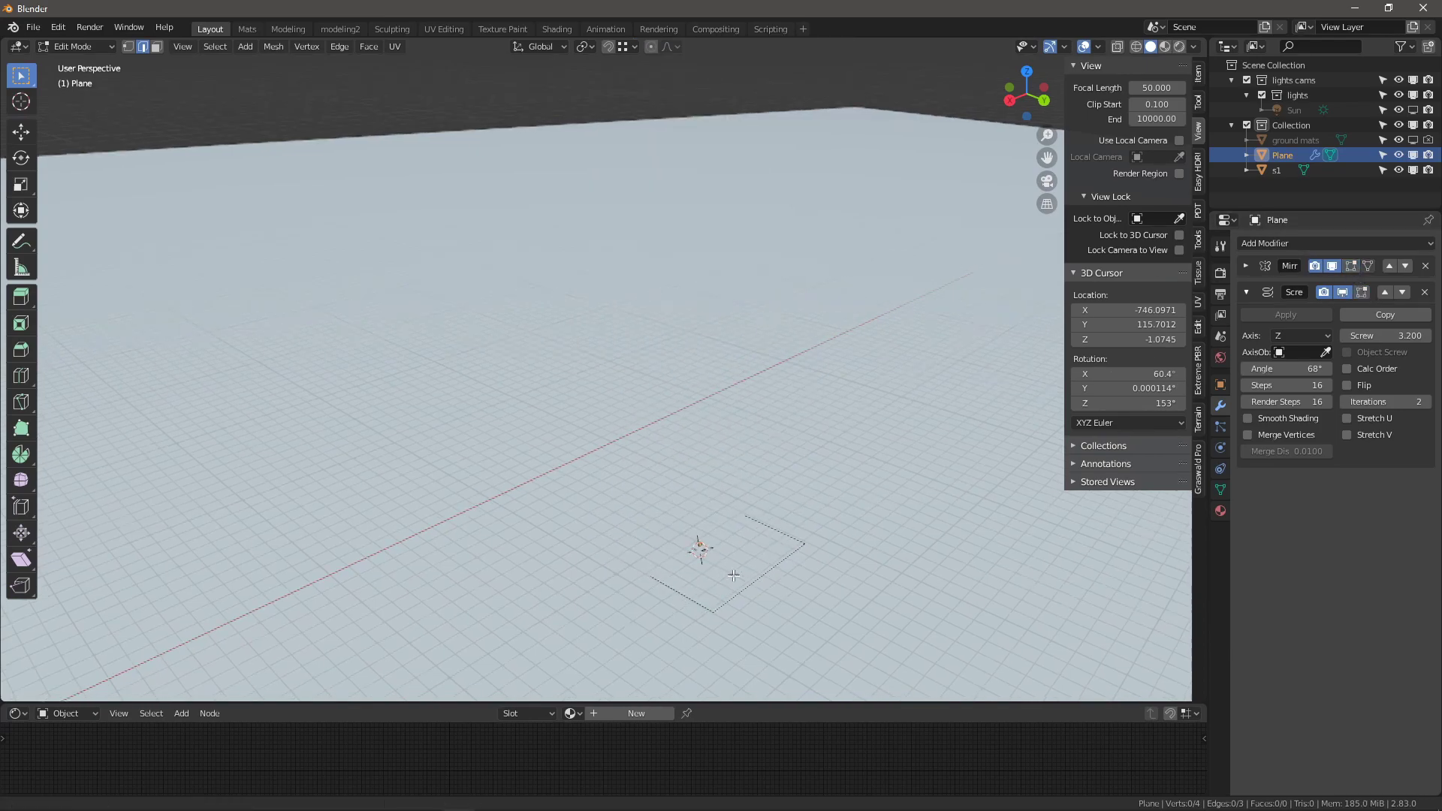
- Select the half outline's two open end vertices, spread them apart symmetrically along X, and return to Object Mode
middle_click_drag(733, 575, 661, 552)
key("1")
left_click(655, 533)
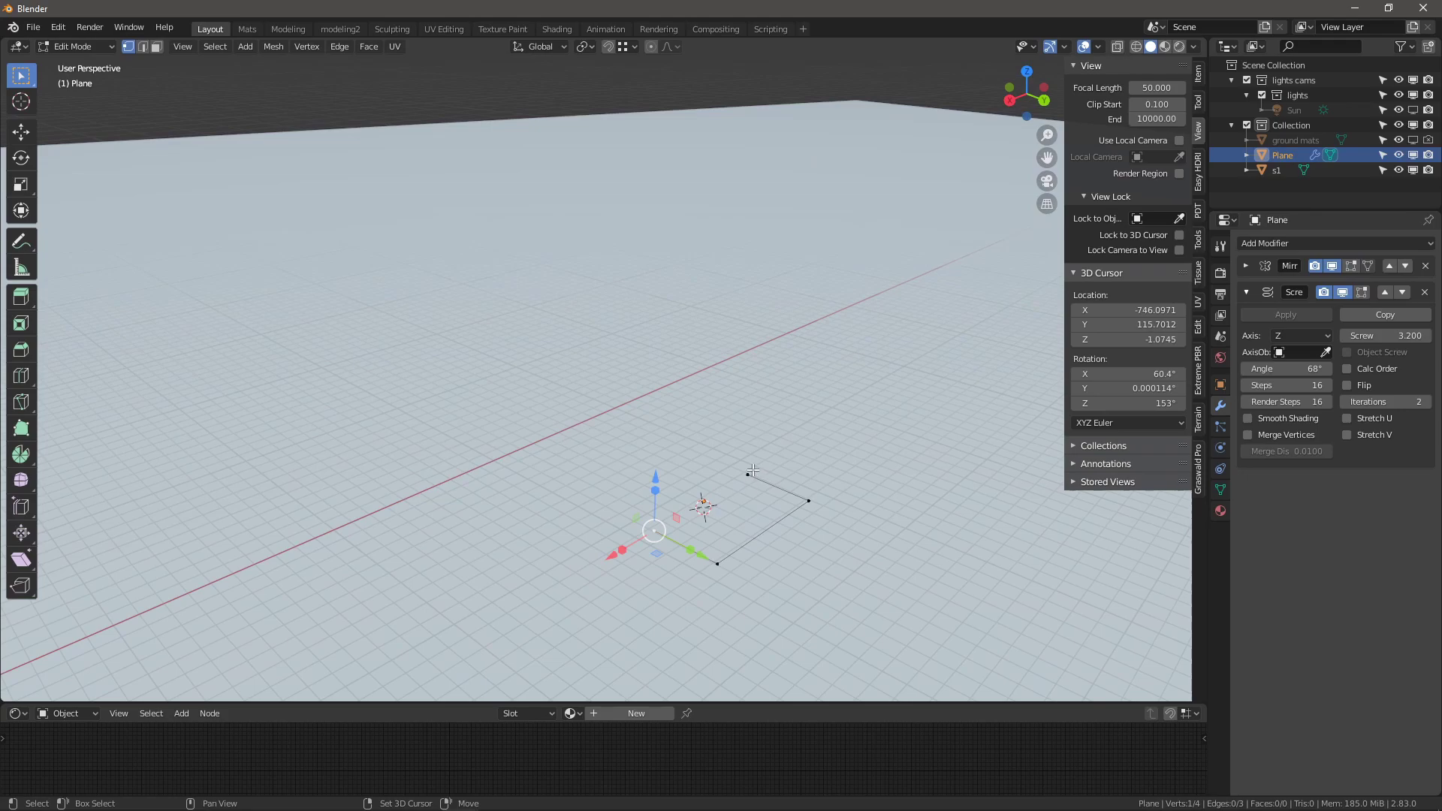
left_click(750, 473, "shift")
left_click_drag(675, 518, 659, 526)
key("Tab")
scroll(685, 565, "down", 3)
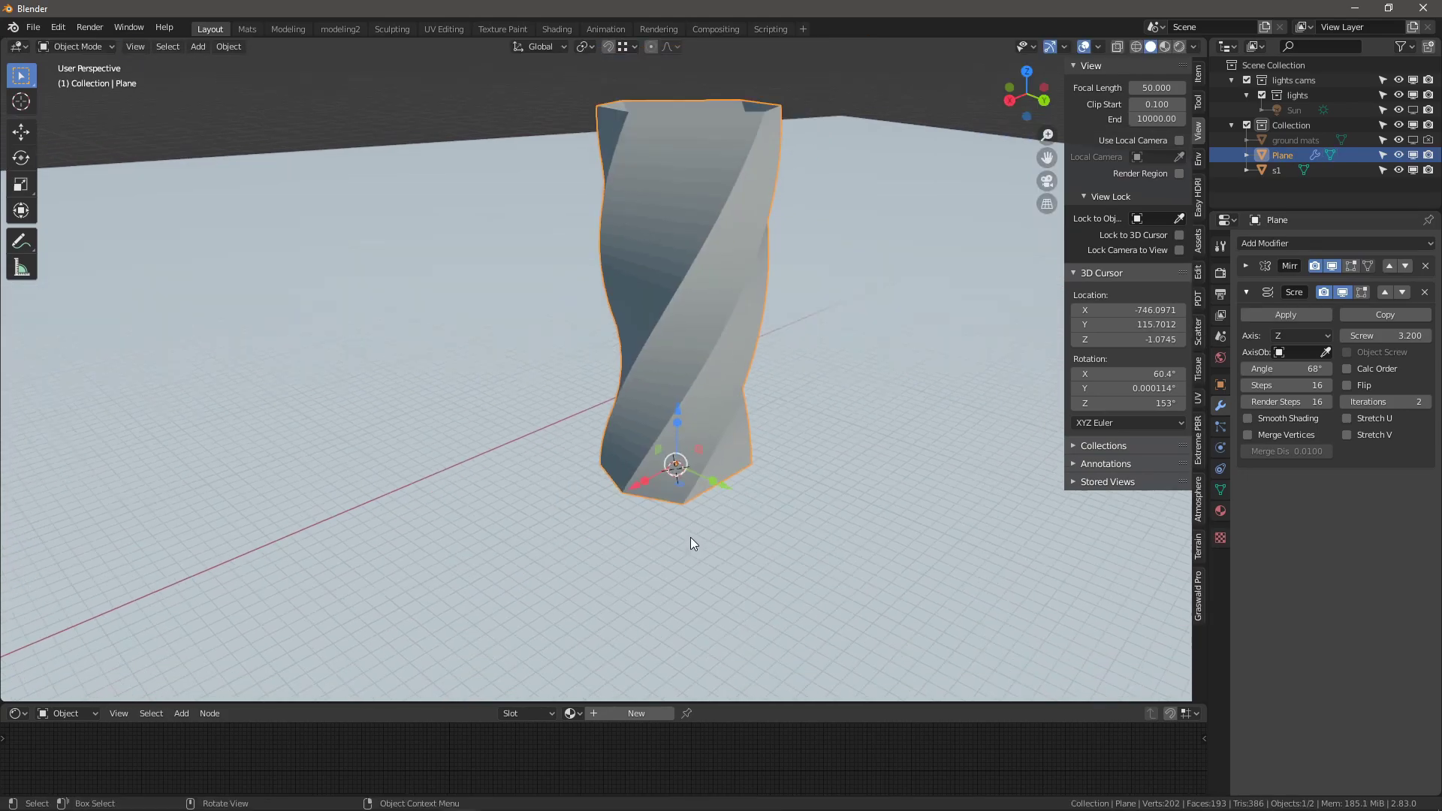
- In Edit Mode, subdivide the long edge between the outline's two corner vertices and clear the selection
middle_click_drag(691, 537, 651, 555)
key("Tab")
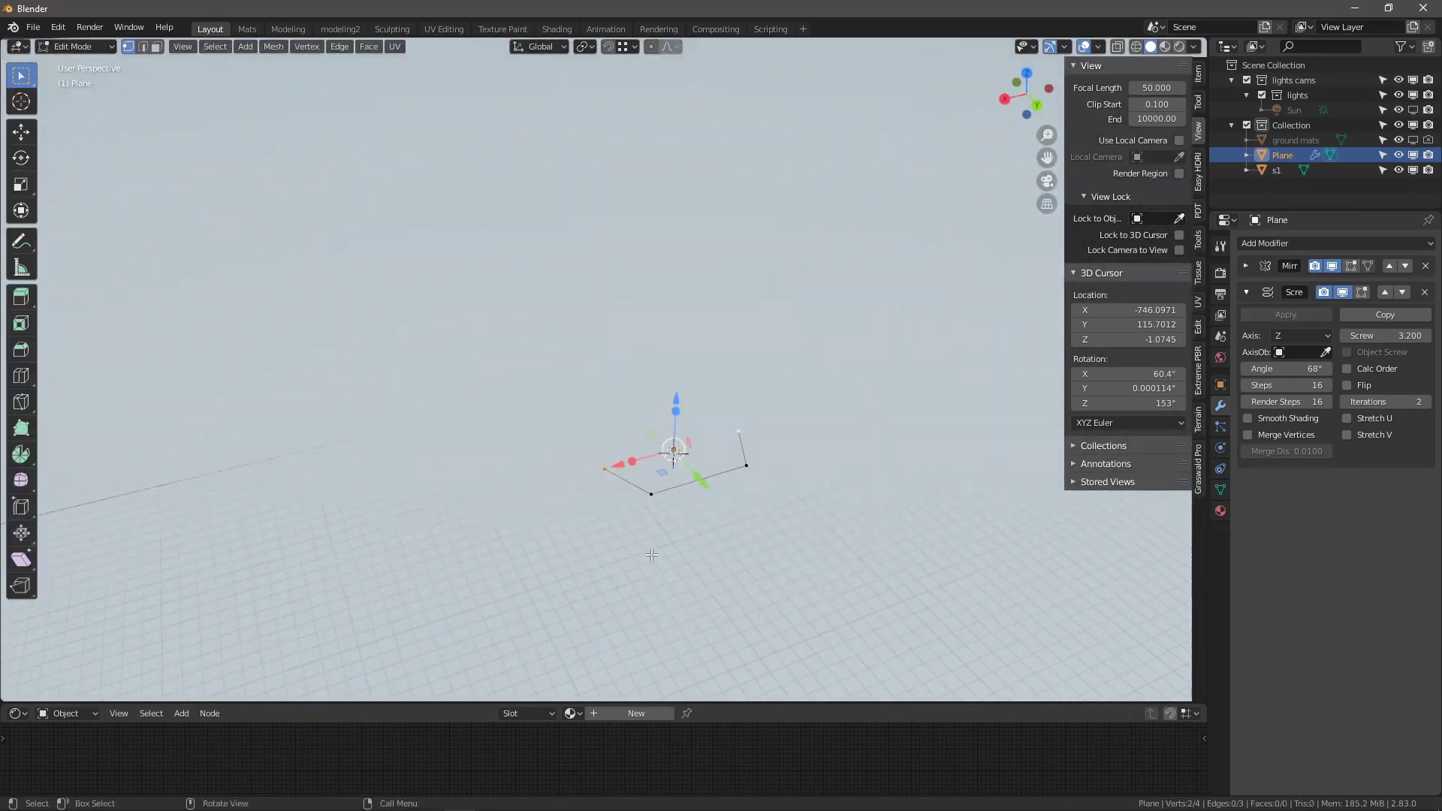
left_click(655, 495)
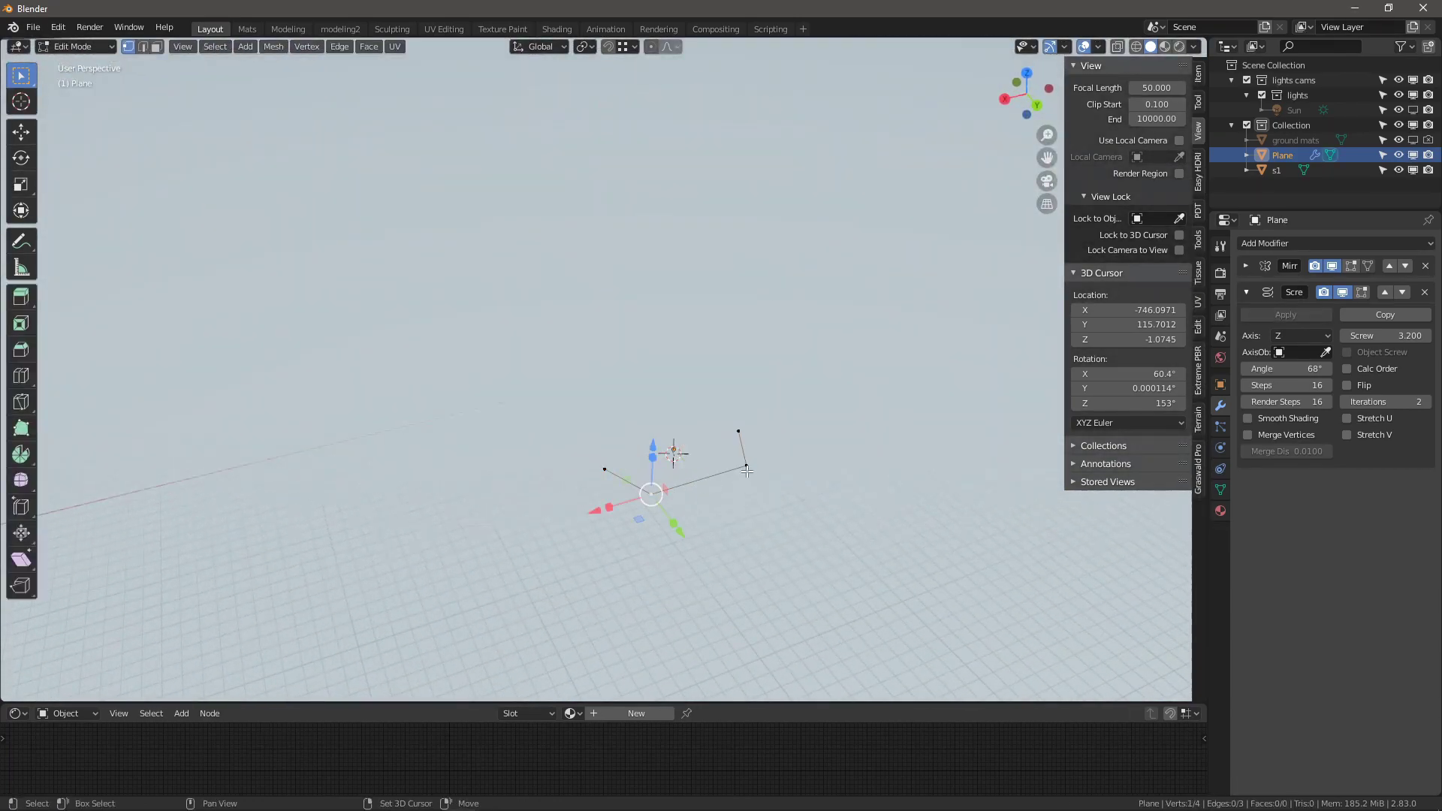
left_click(743, 472, "shift")
right_click(733, 468)
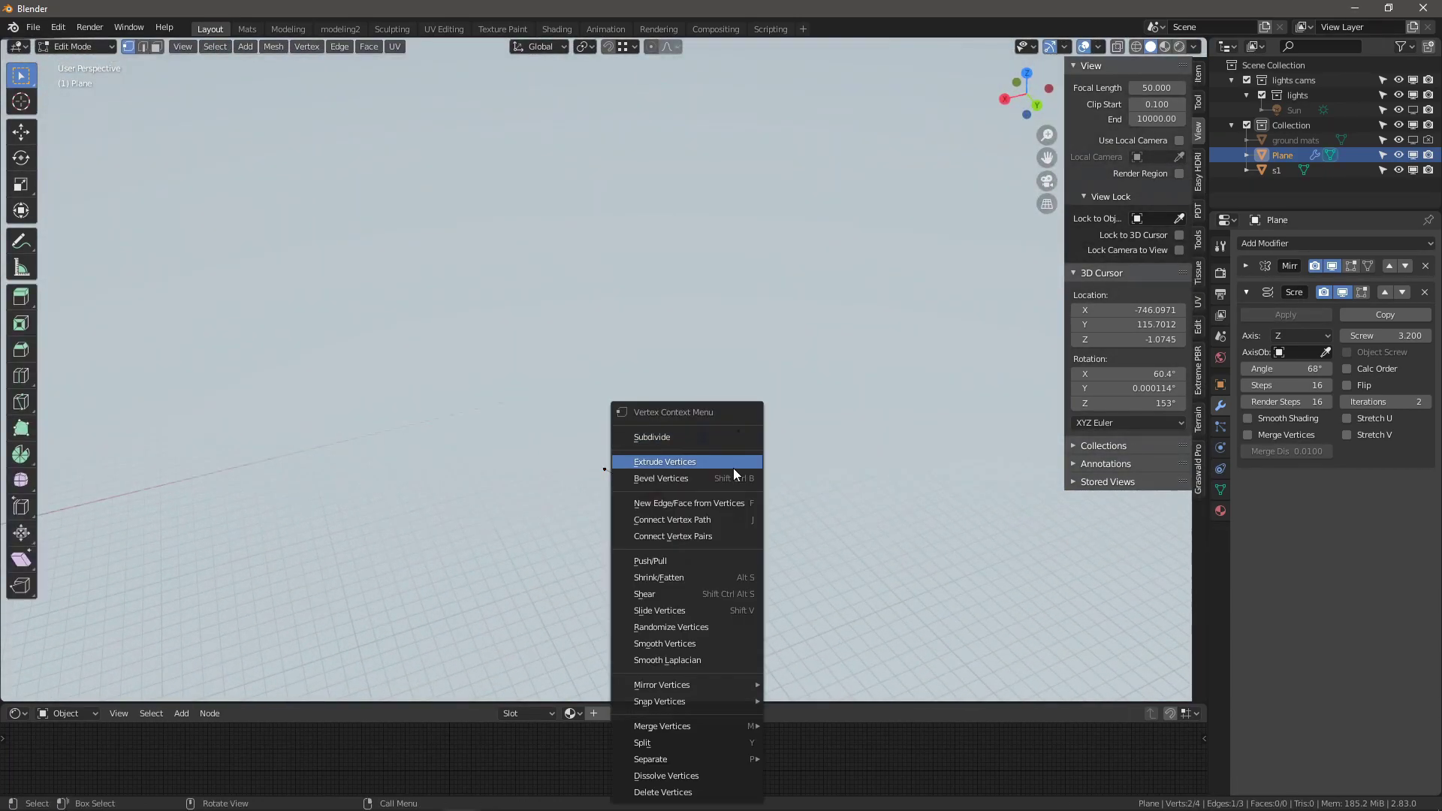
left_click(683, 434)
key("alt+a")
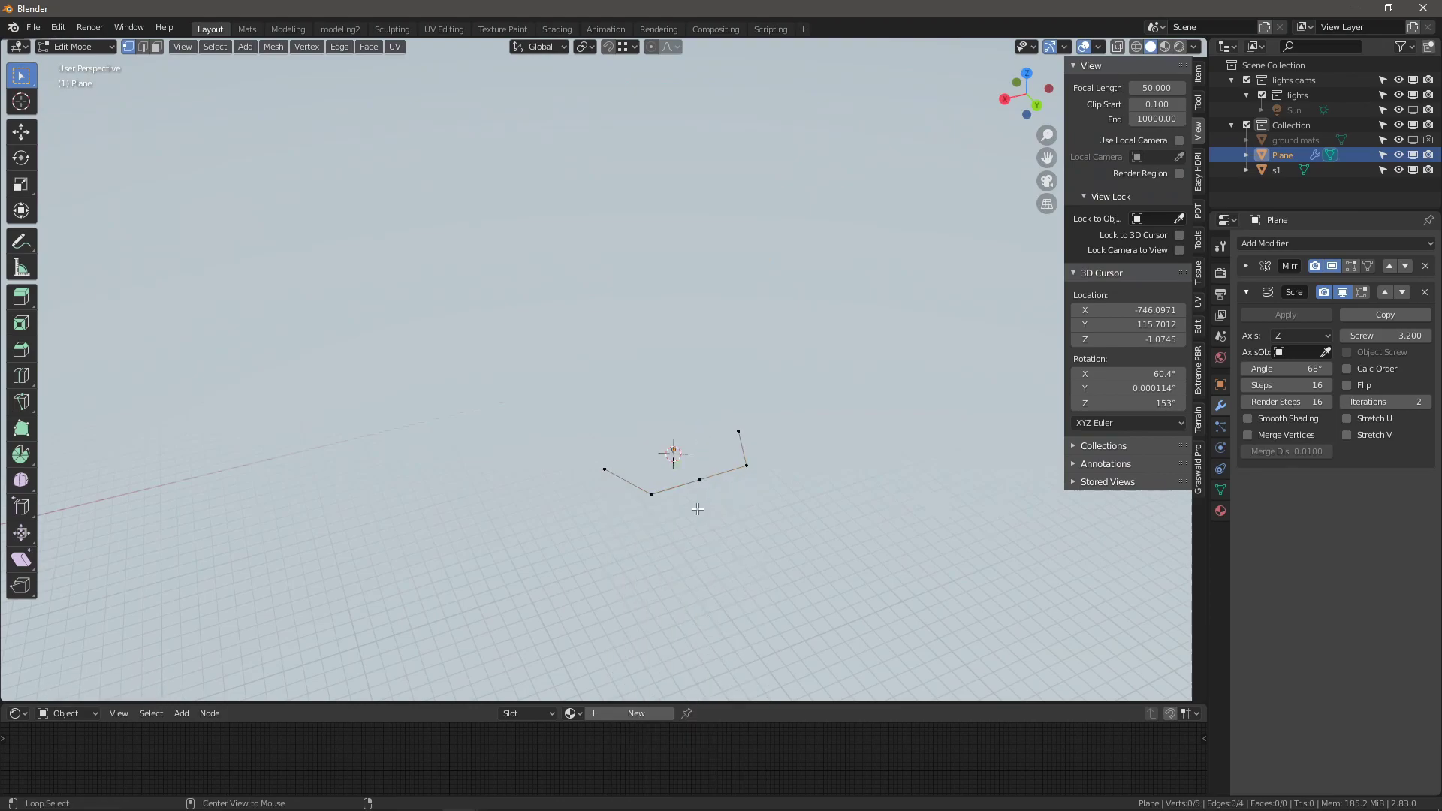
- Pull the long edge's new midpoint vertex outward along Y and return to Object Mode
left_click(698, 482)
left_click_drag(733, 519, 744, 532)
left_click(743, 531)
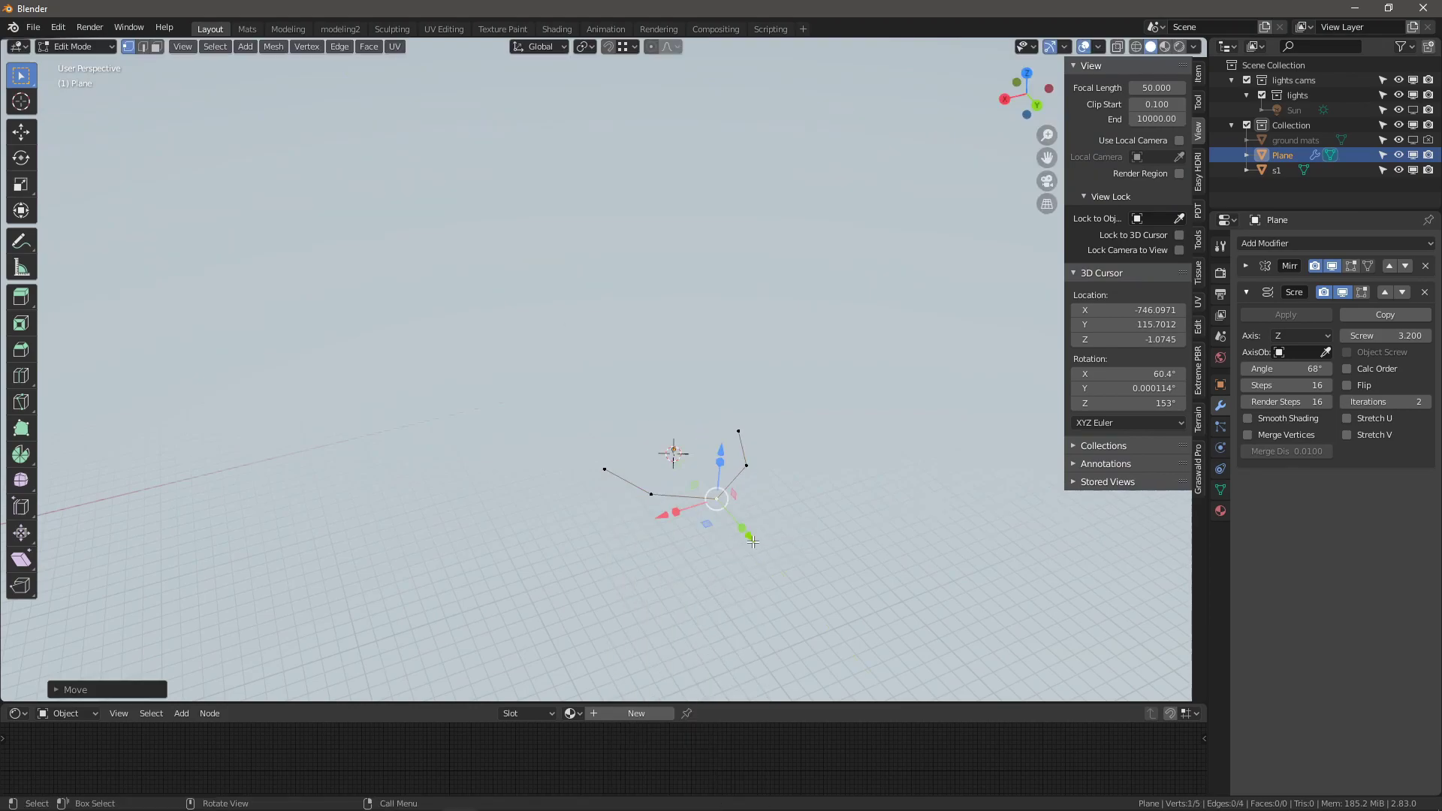
key("Tab")
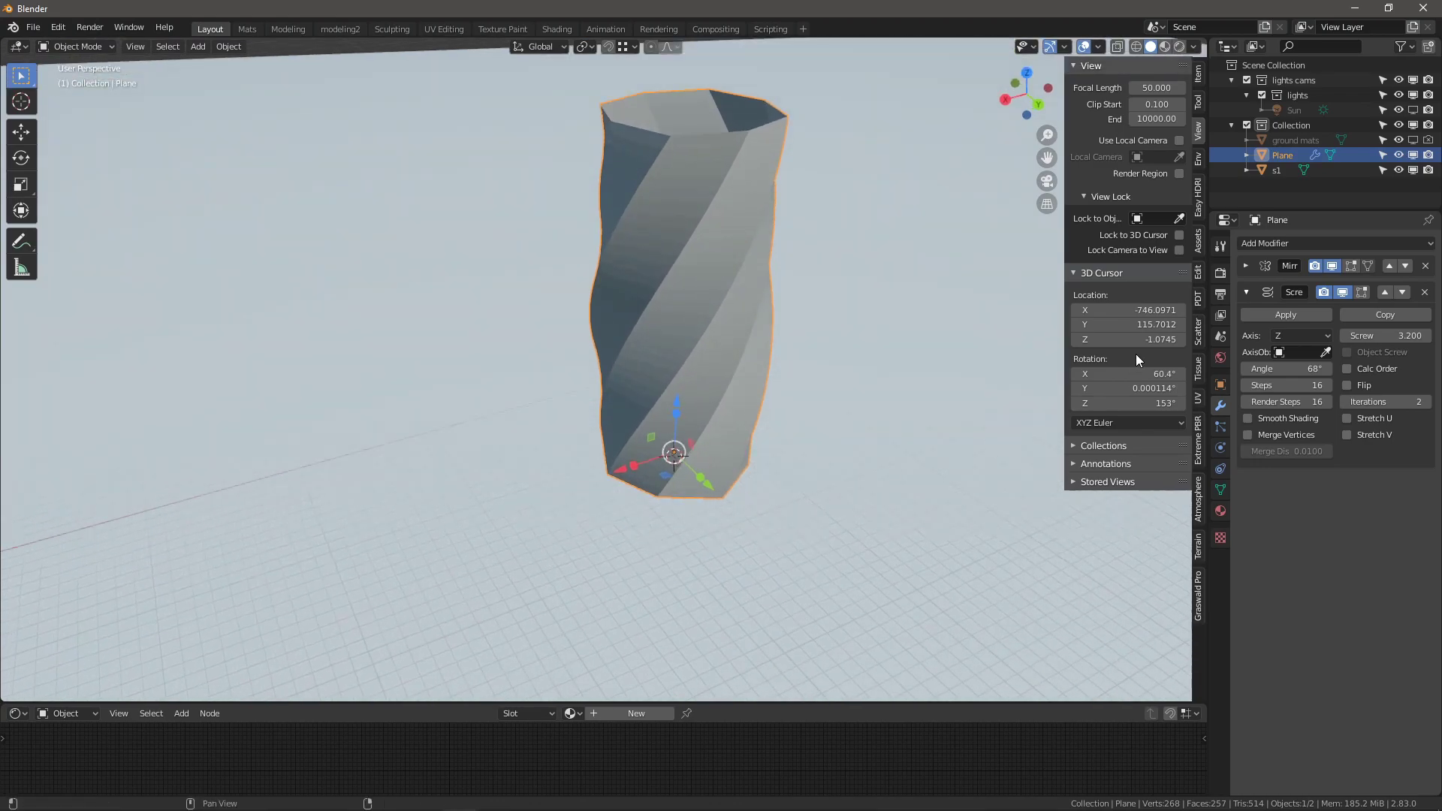
- Restore the modifiers' Edit Mode display and move the outline's midpoint vertex slightly back inward along Y in Edit Mode
left_click(1364, 294)
key("Tab")
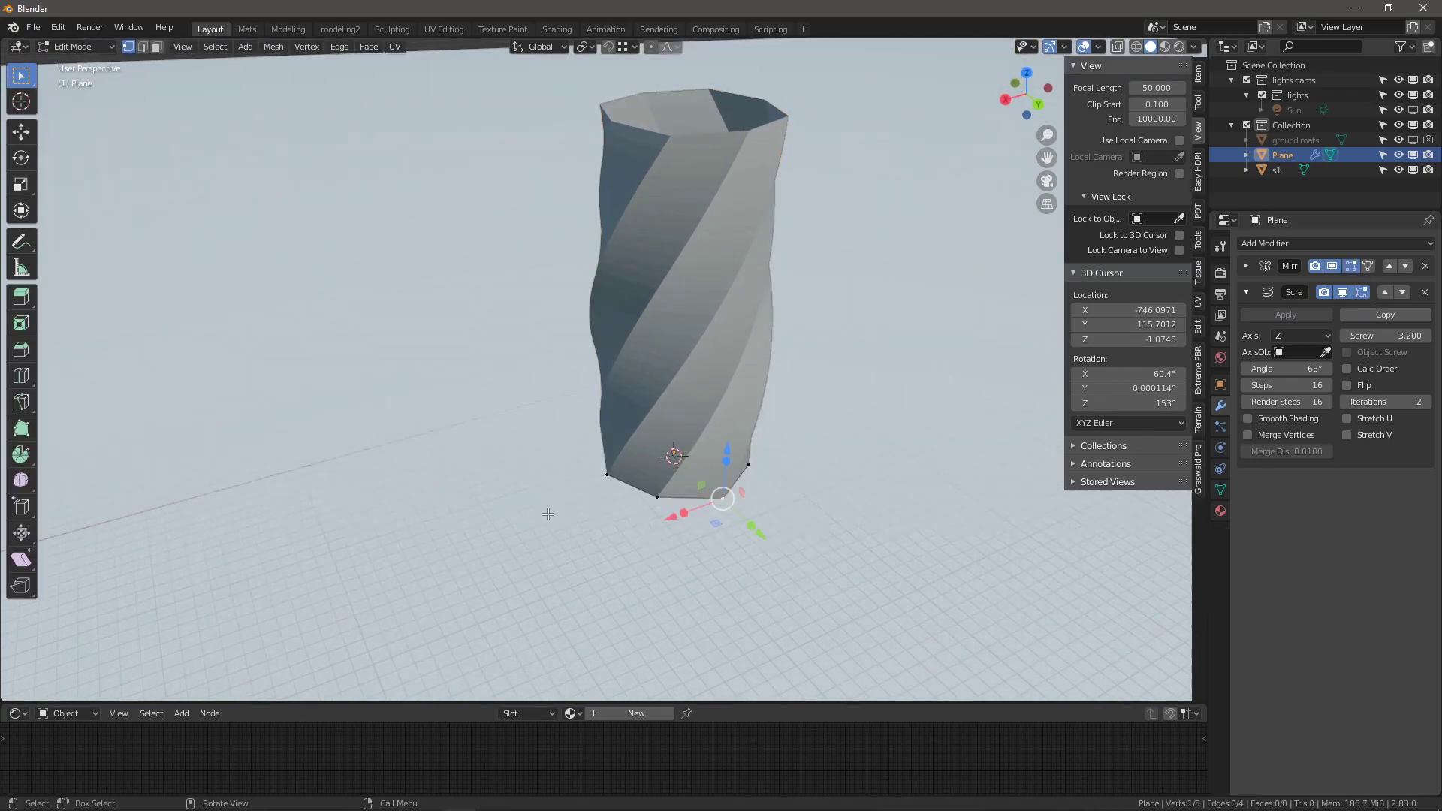
key("g")
key("y")
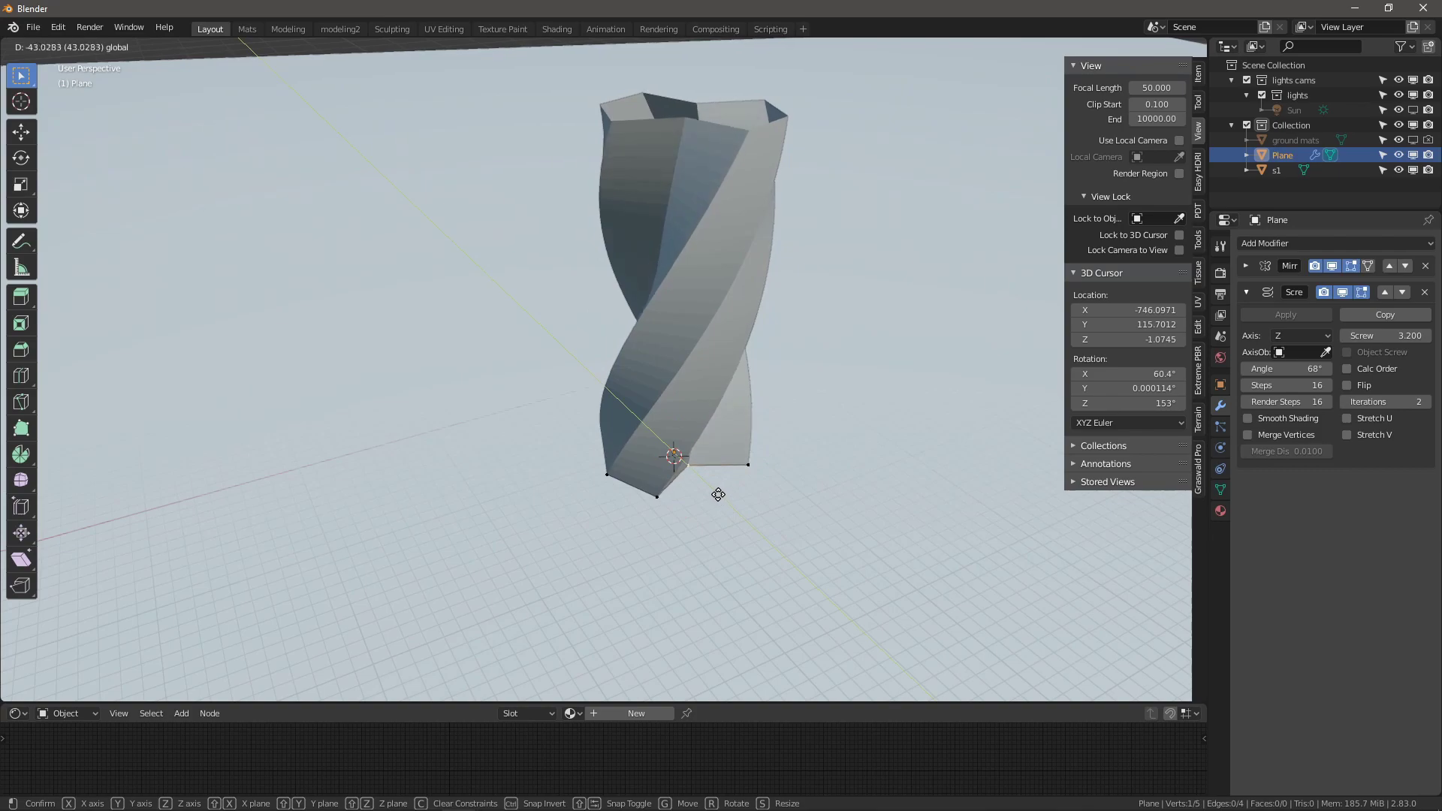
left_click(749, 518)
middle_click_drag(749, 518, 682, 548)
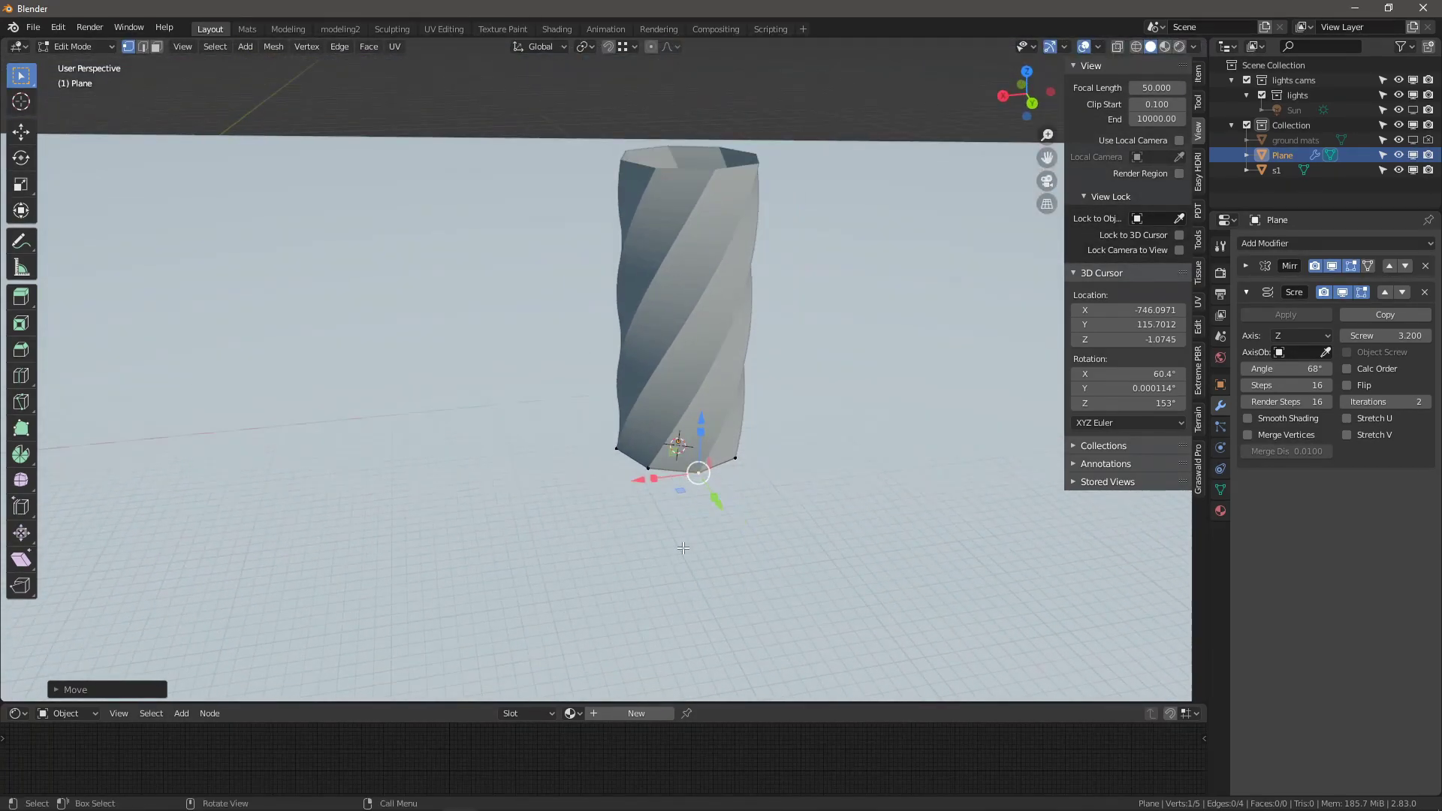
scroll(693, 410, "up", 3)
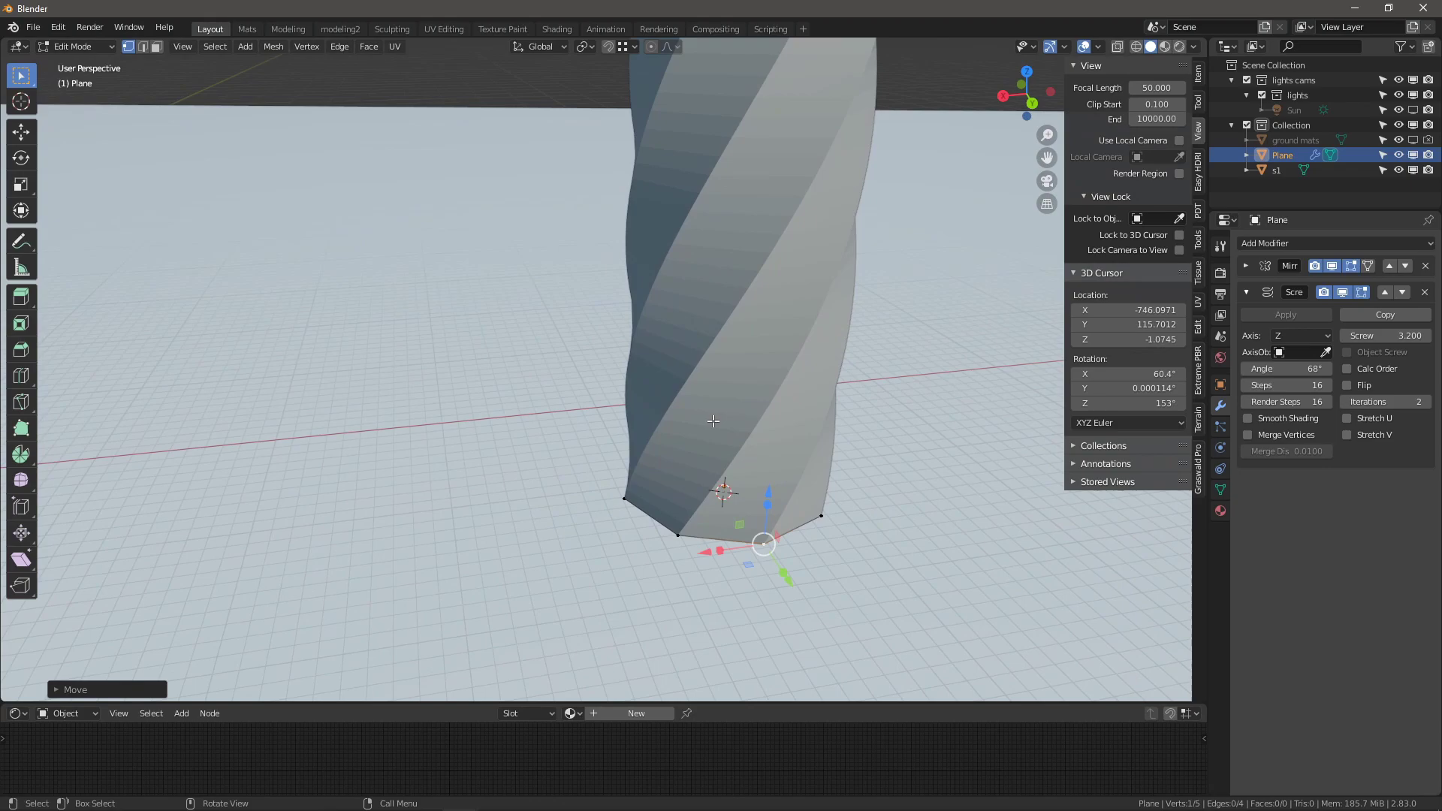
- Remove the tower's twist by setting the Screw modifier's angle to 0°
mouse_move(1304, 368)
left_mouse_down()
mouse_move(1231, 368)
mouse_move(1282, 368)
left_mouse_up()
left_click(1302, 368)
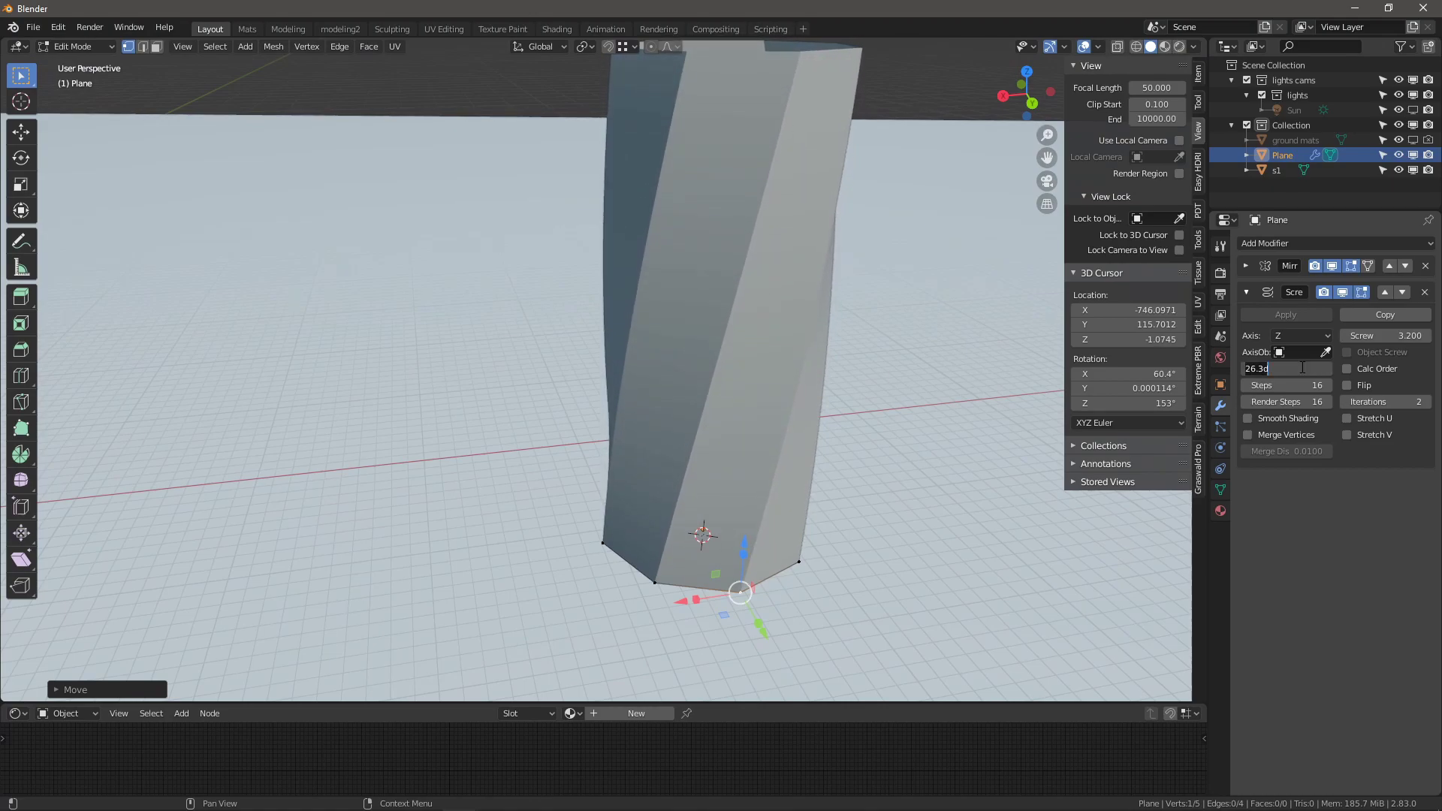
type("0")
key("Return")
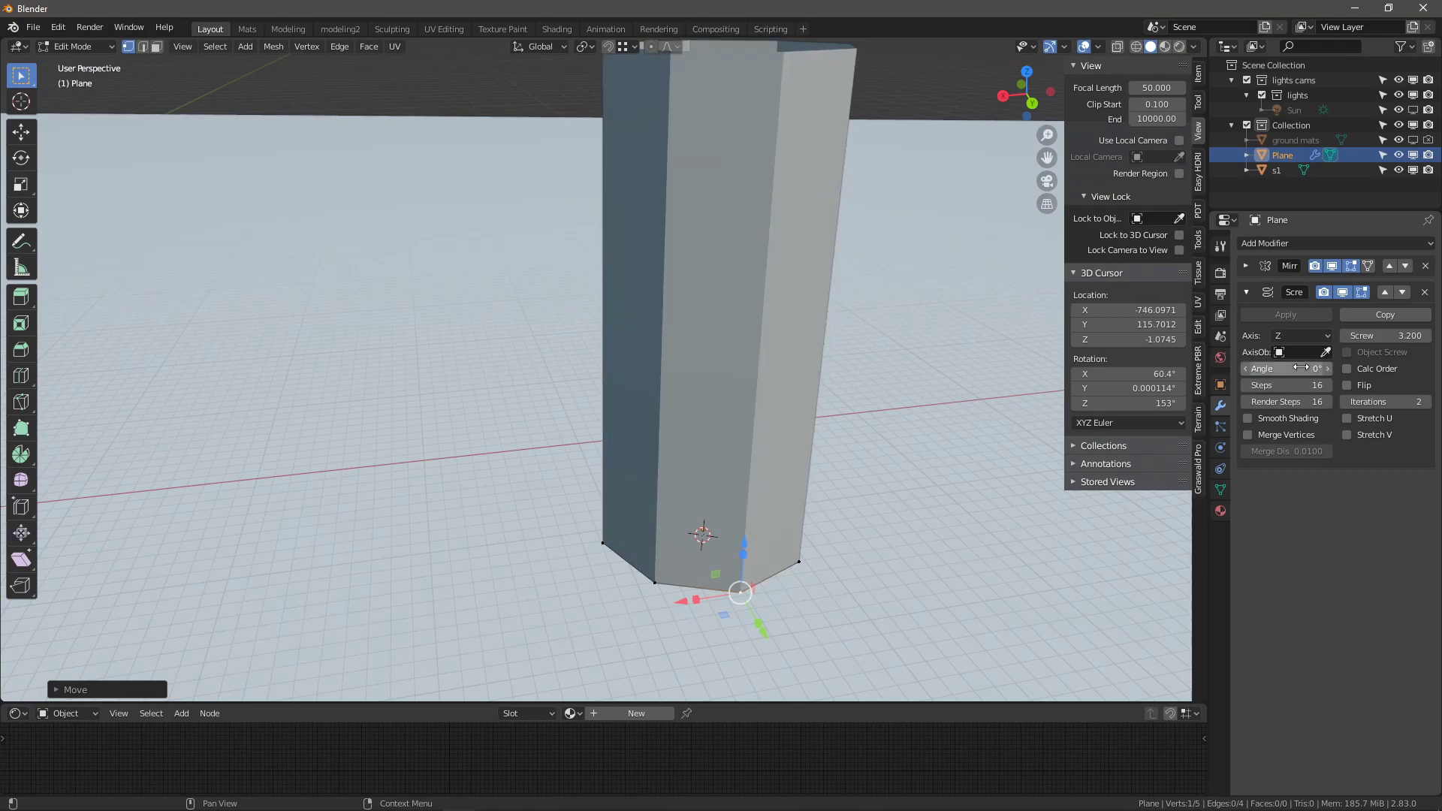
scroll(914, 335, "down", 4)
middle_click_drag(914, 335, 829, 342)
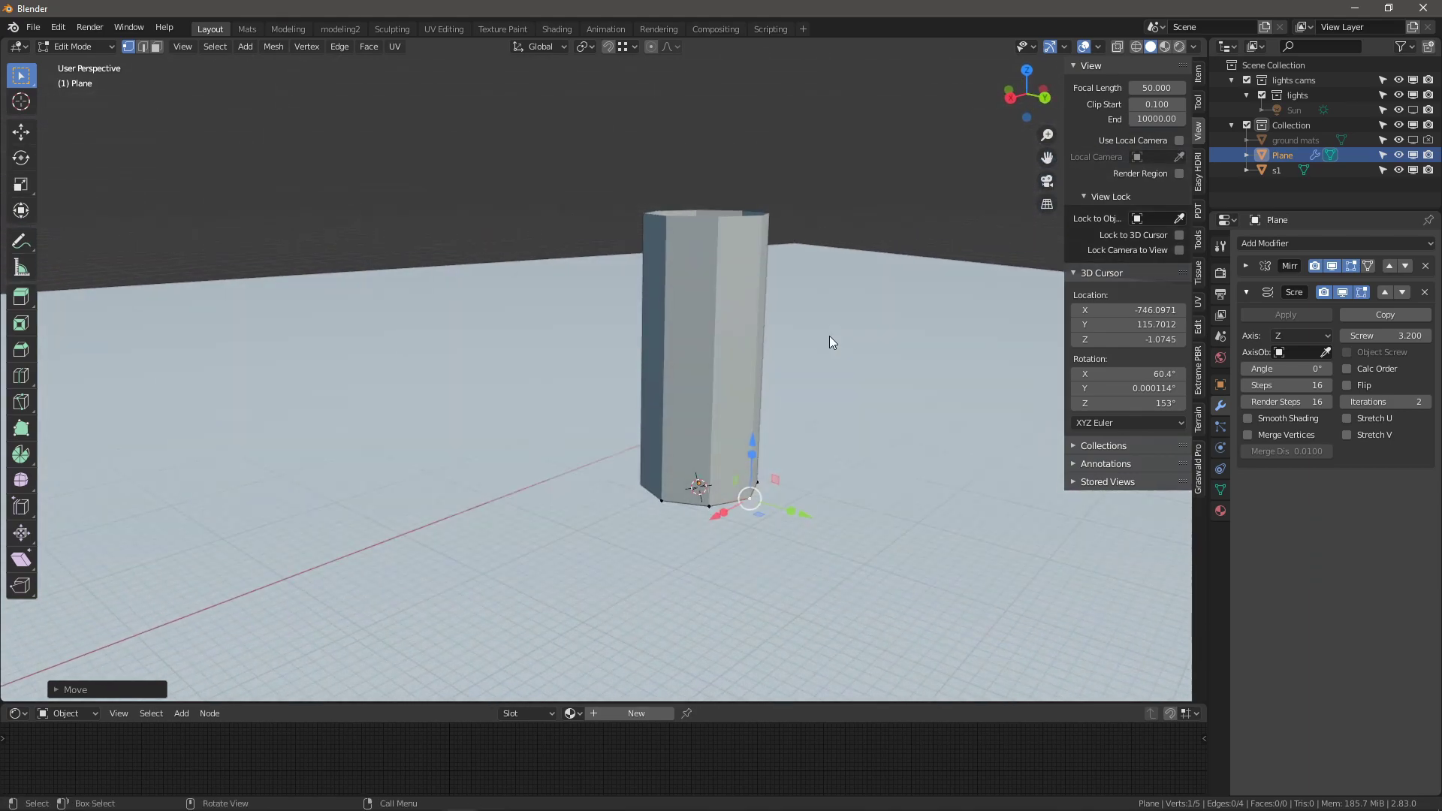
- Add a Simple Deform modifier to the tower and set it to Taper along the Z axis
left_click(1252, 245)
left_click(1247, 425)
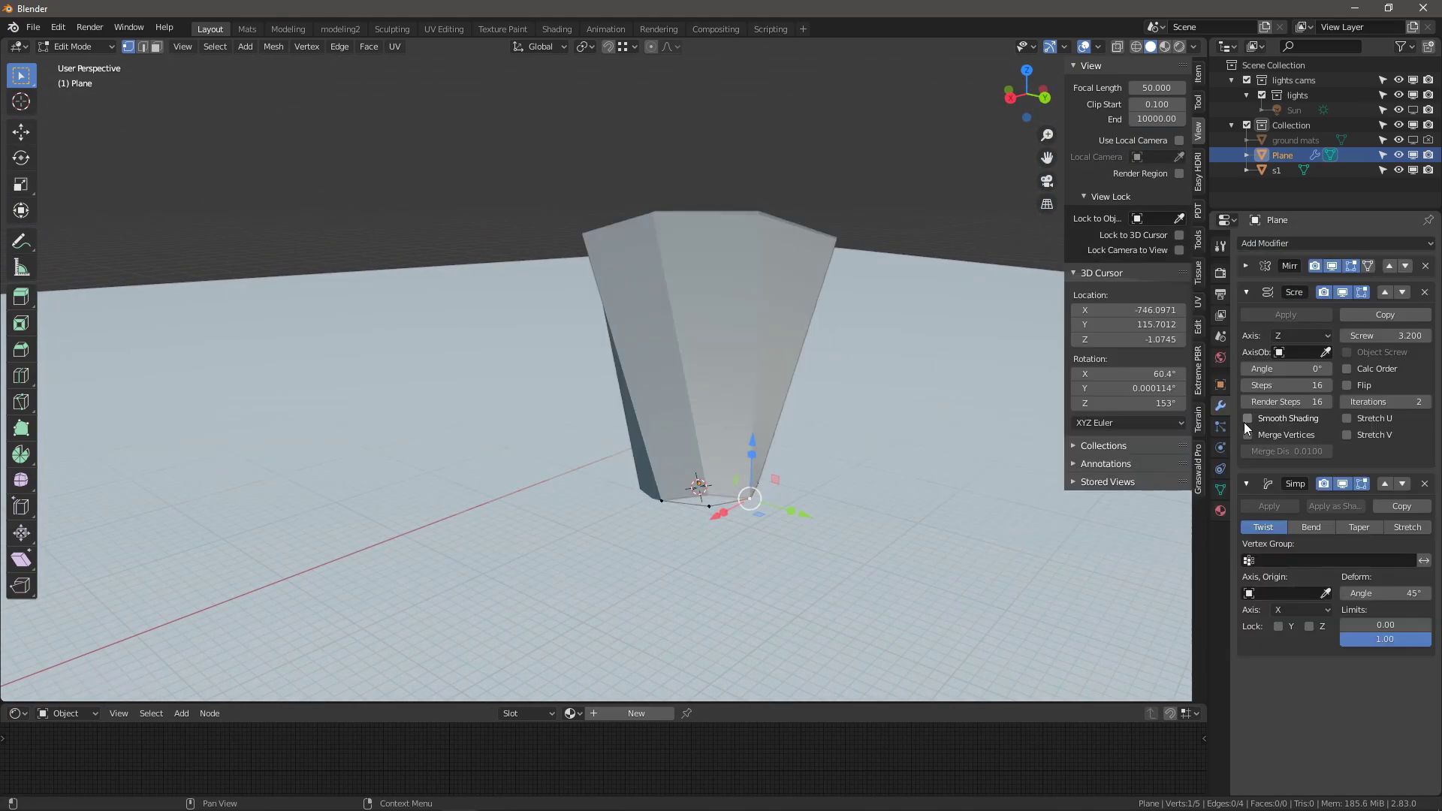
middle_click_drag(802, 378, 704, 408)
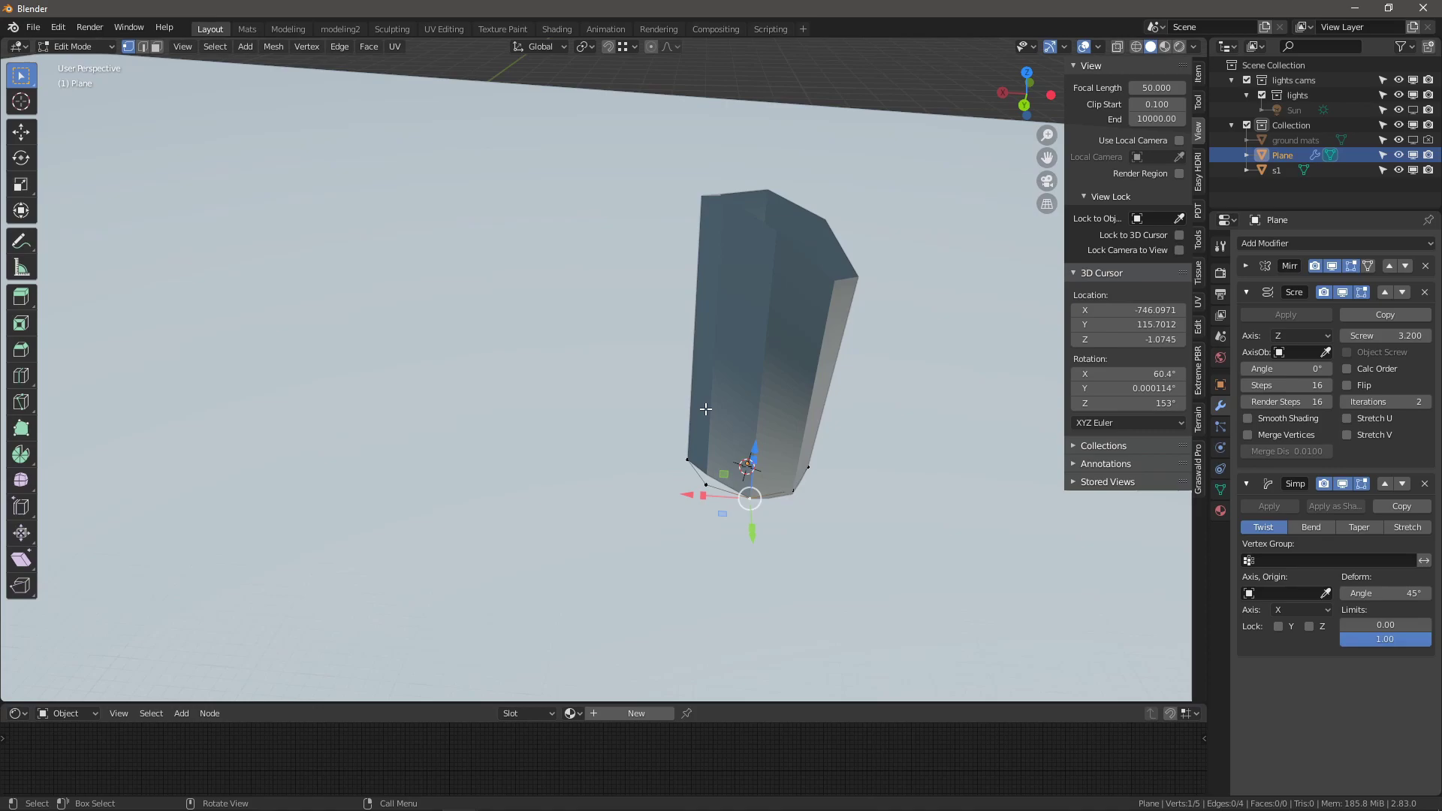
left_click(1359, 527)
middle_click_drag(826, 465, 891, 464)
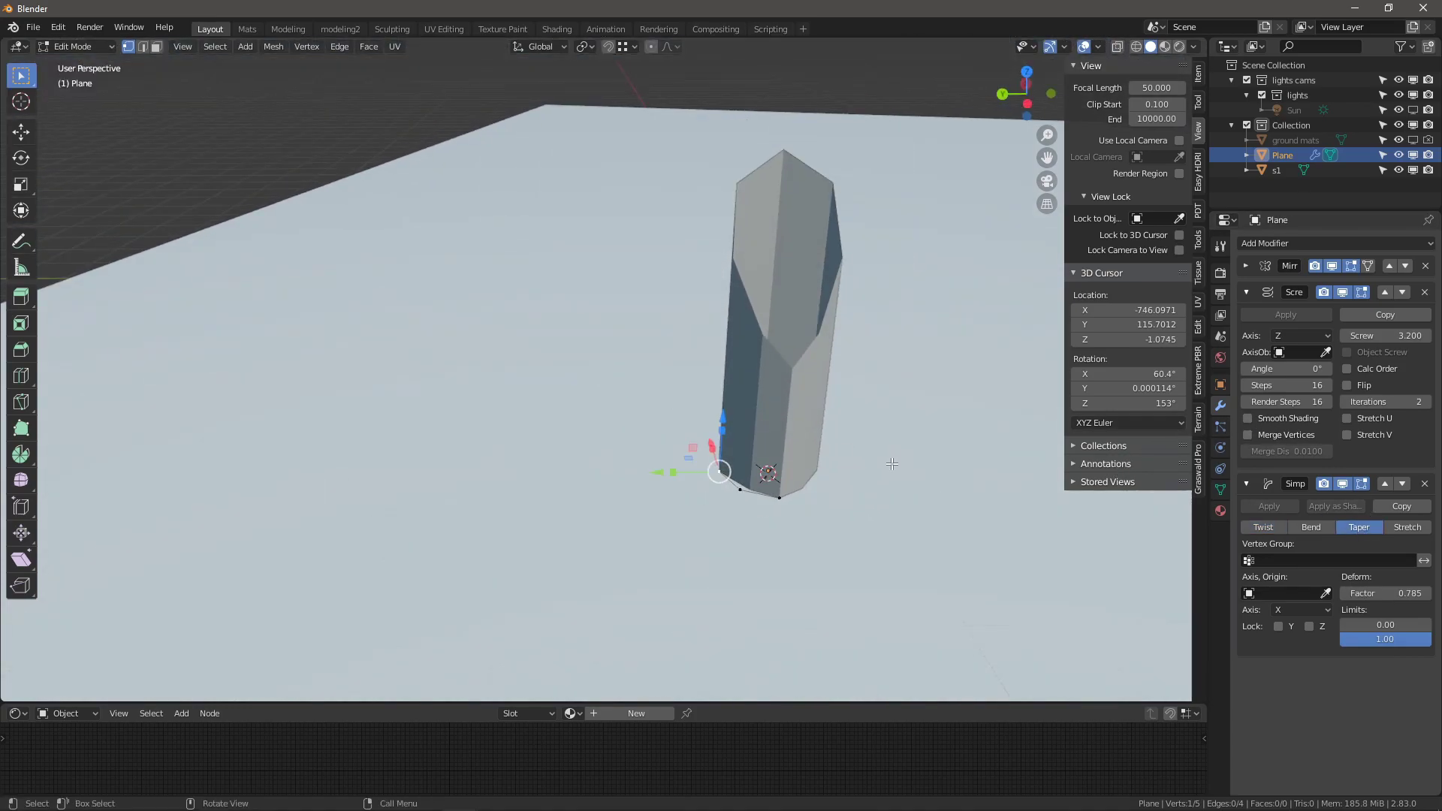
left_click(1303, 610)
left_click(1302, 662)
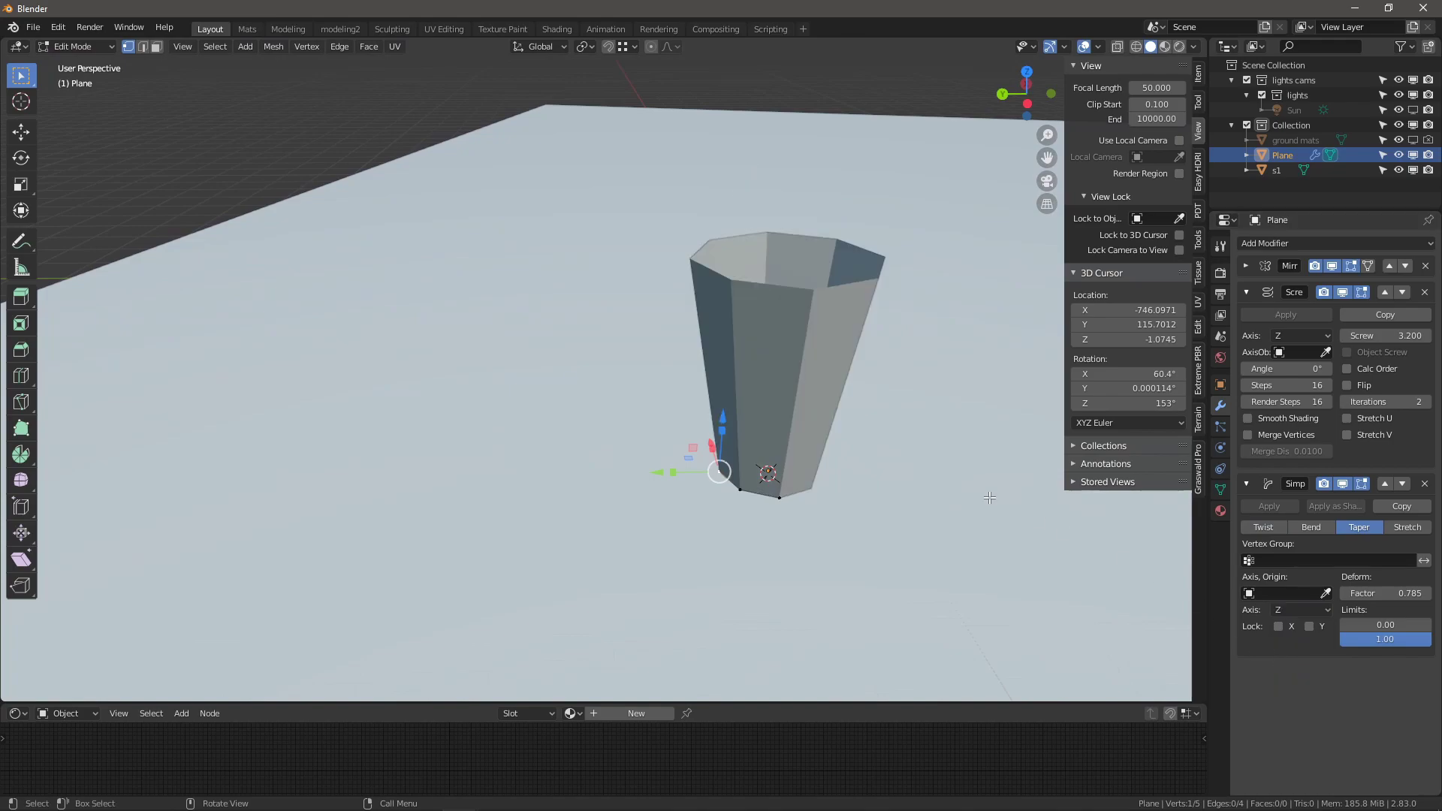
middle_click_drag(990, 497, 953, 418)
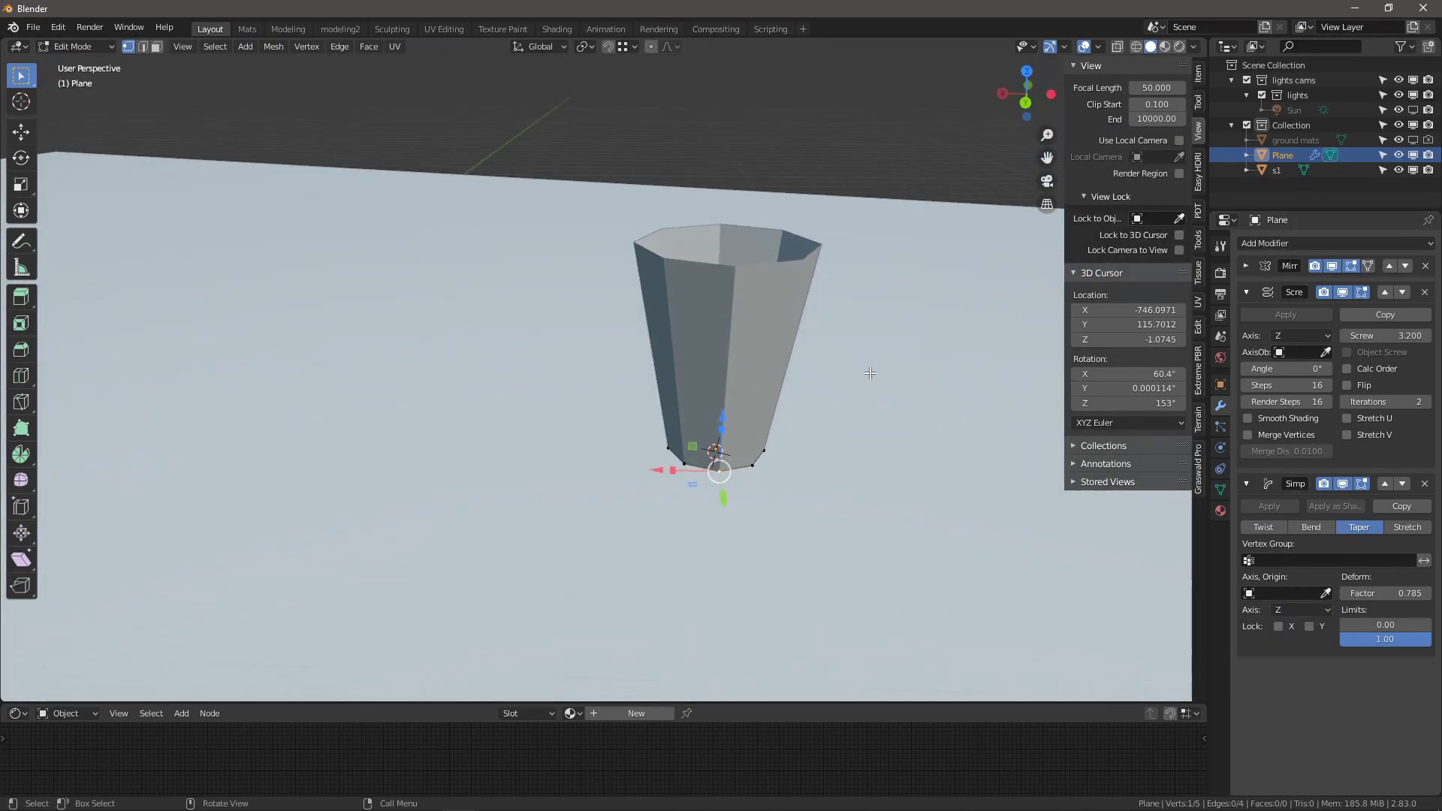
- Narrow the tower toward its top by setting the Simple Deform taper factor to -0.585
left_click_drag(1401, 597, 1332, 597)
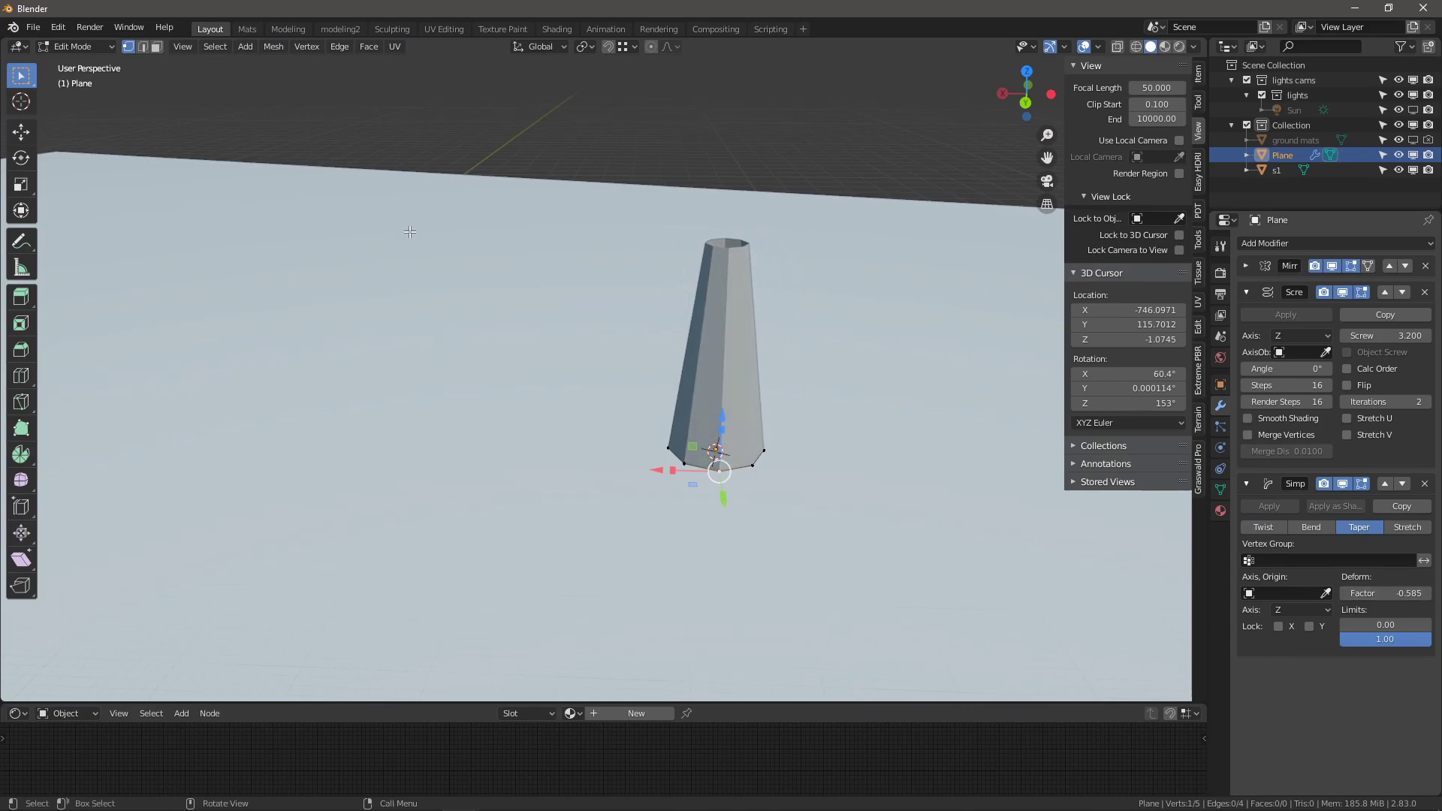
scroll(409, 232, "up", 4)
middle_click_drag(480, 245, 553, 265)
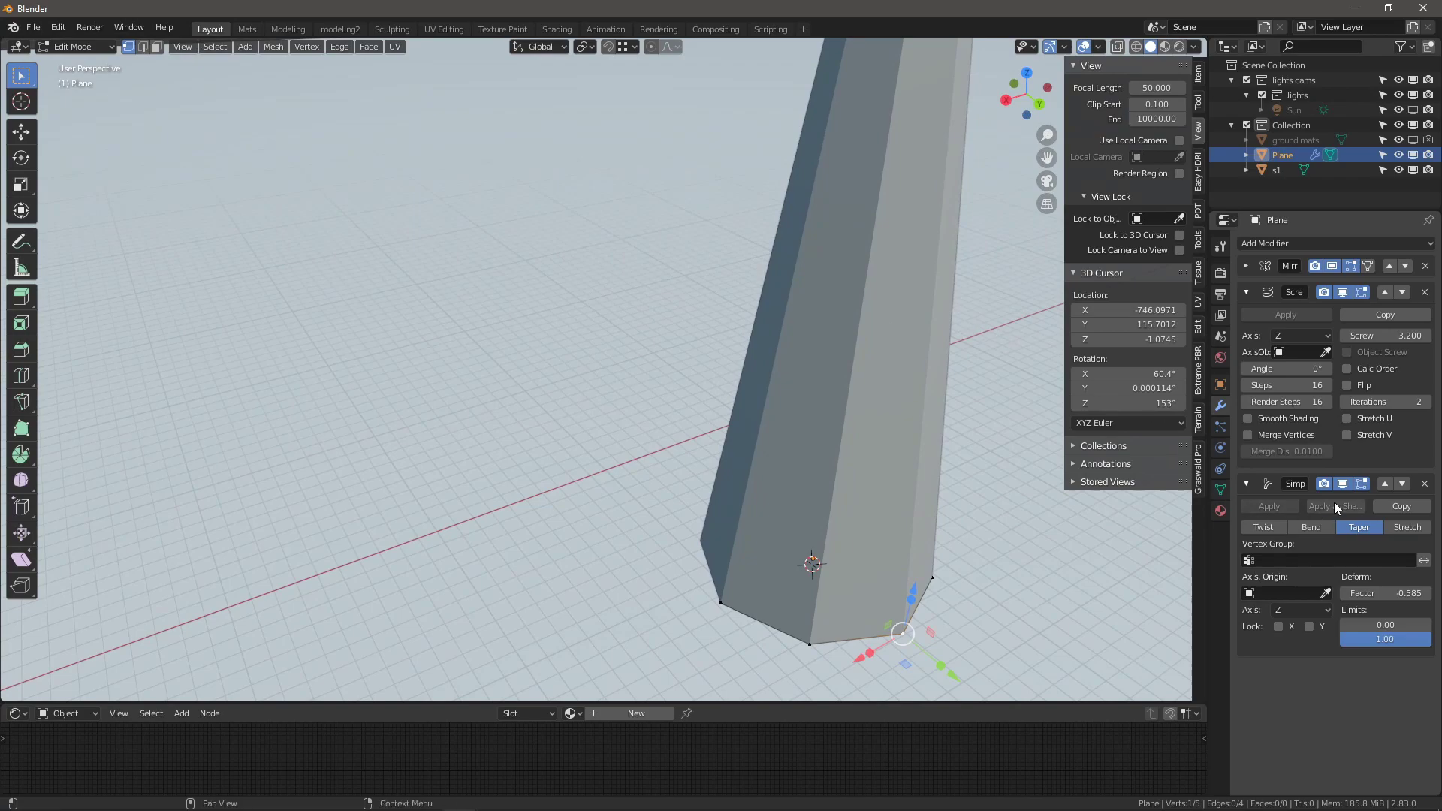
- Duplicate the Simple Deform taper modifier and set the copy's axis to X
left_click(1401, 506)
scroll(712, 430, "down", 5)
middle_click_drag(712, 430, 570, 361)
scroll(1325, 682, "down", 2)
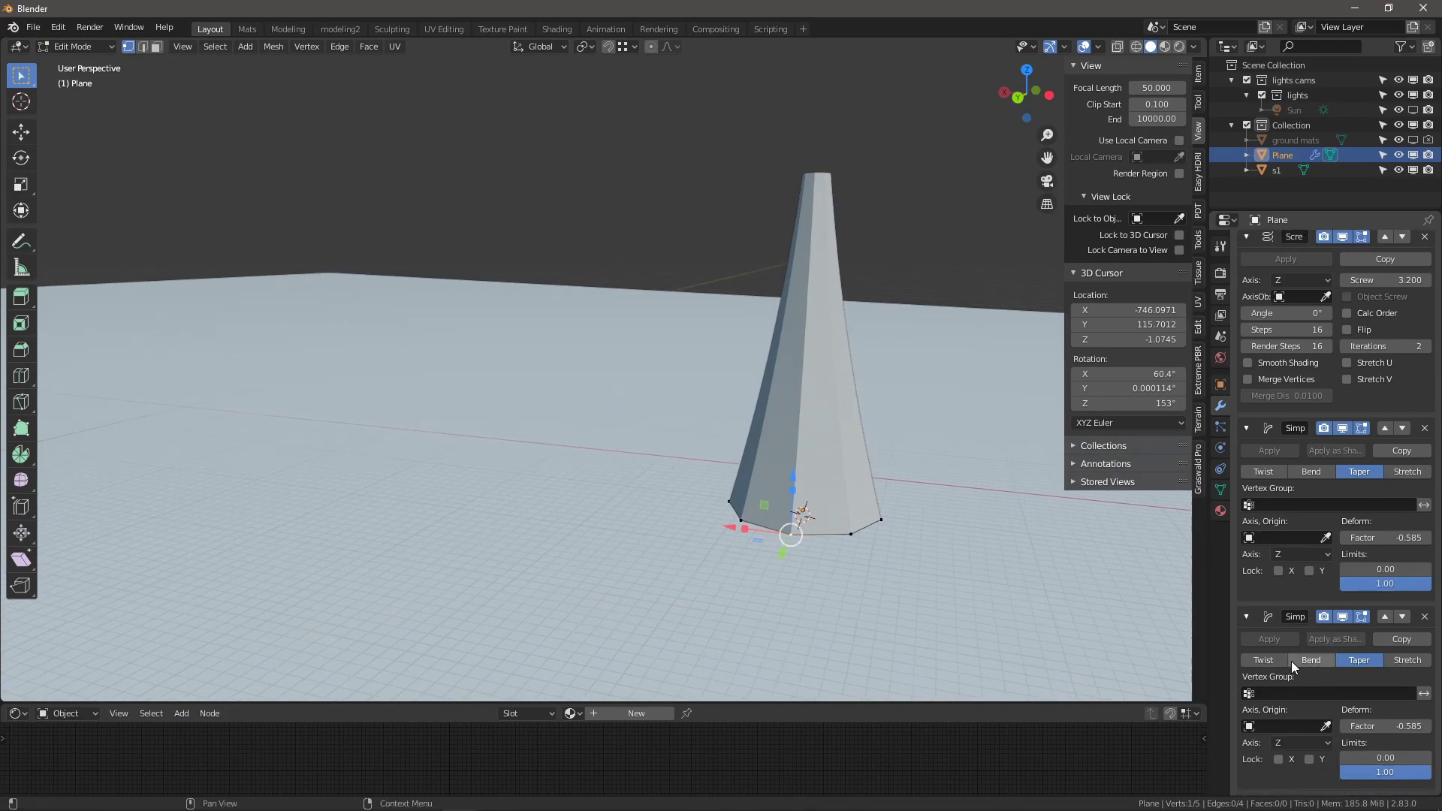
left_click(1293, 742)
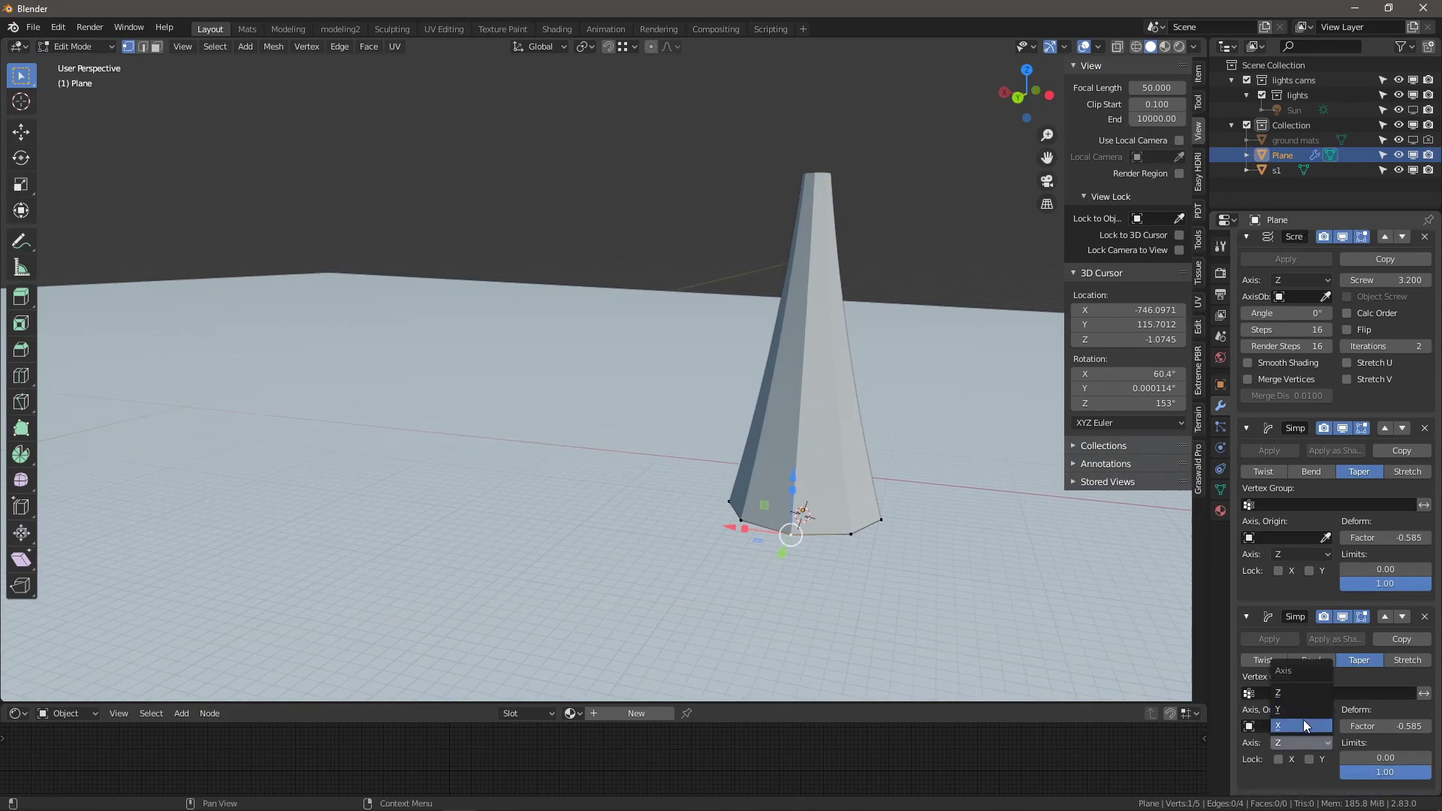
left_click(1304, 725)
mouse_move(863, 361)
middle_mouse_down()
mouse_move(841, 353)
mouse_move(871, 375)
mouse_move(855, 370)
mouse_move(863, 353)
middle_mouse_up()
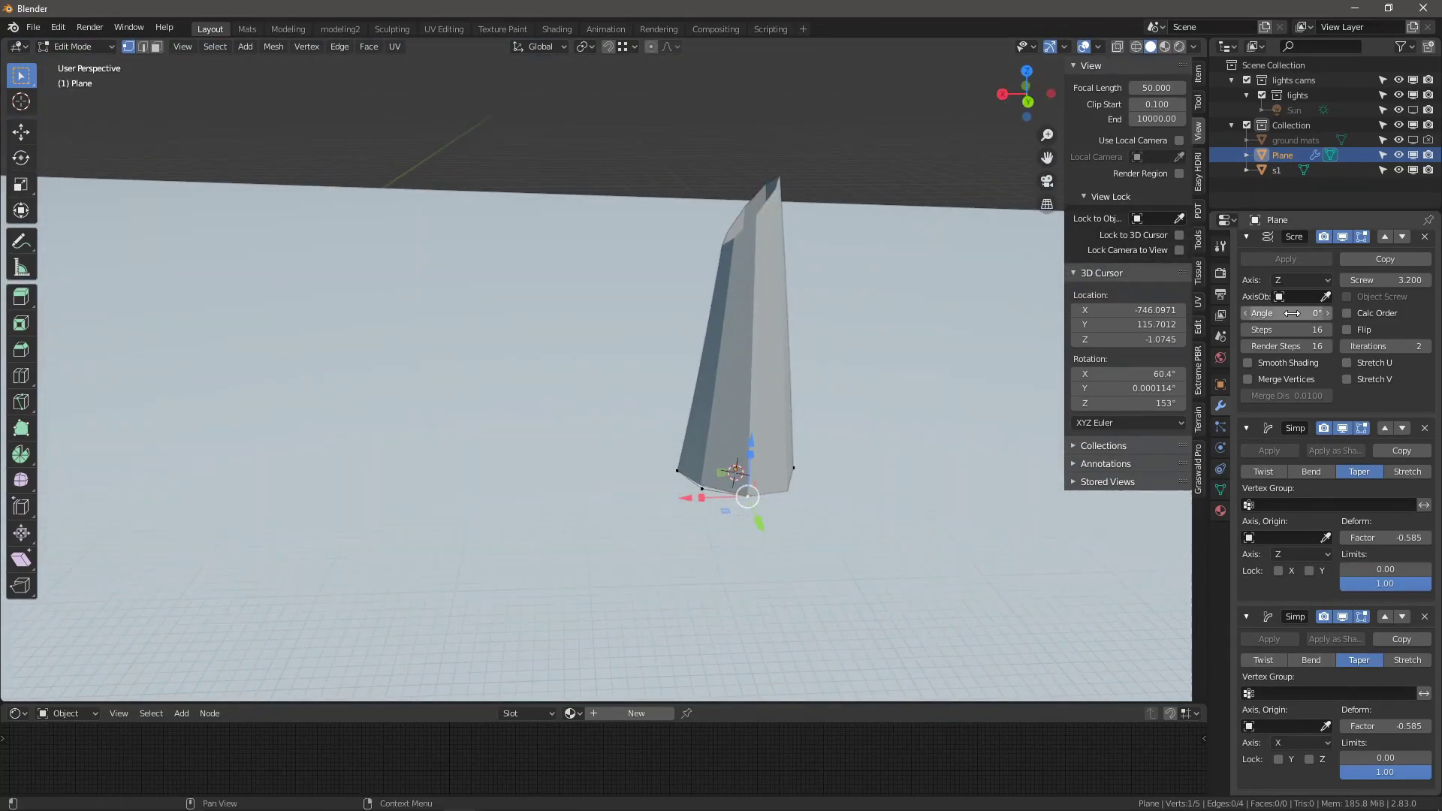
- Twist the tapered tower by setting the Screw modifier's angle to 42°
scroll(1305, 323, "up", 3)
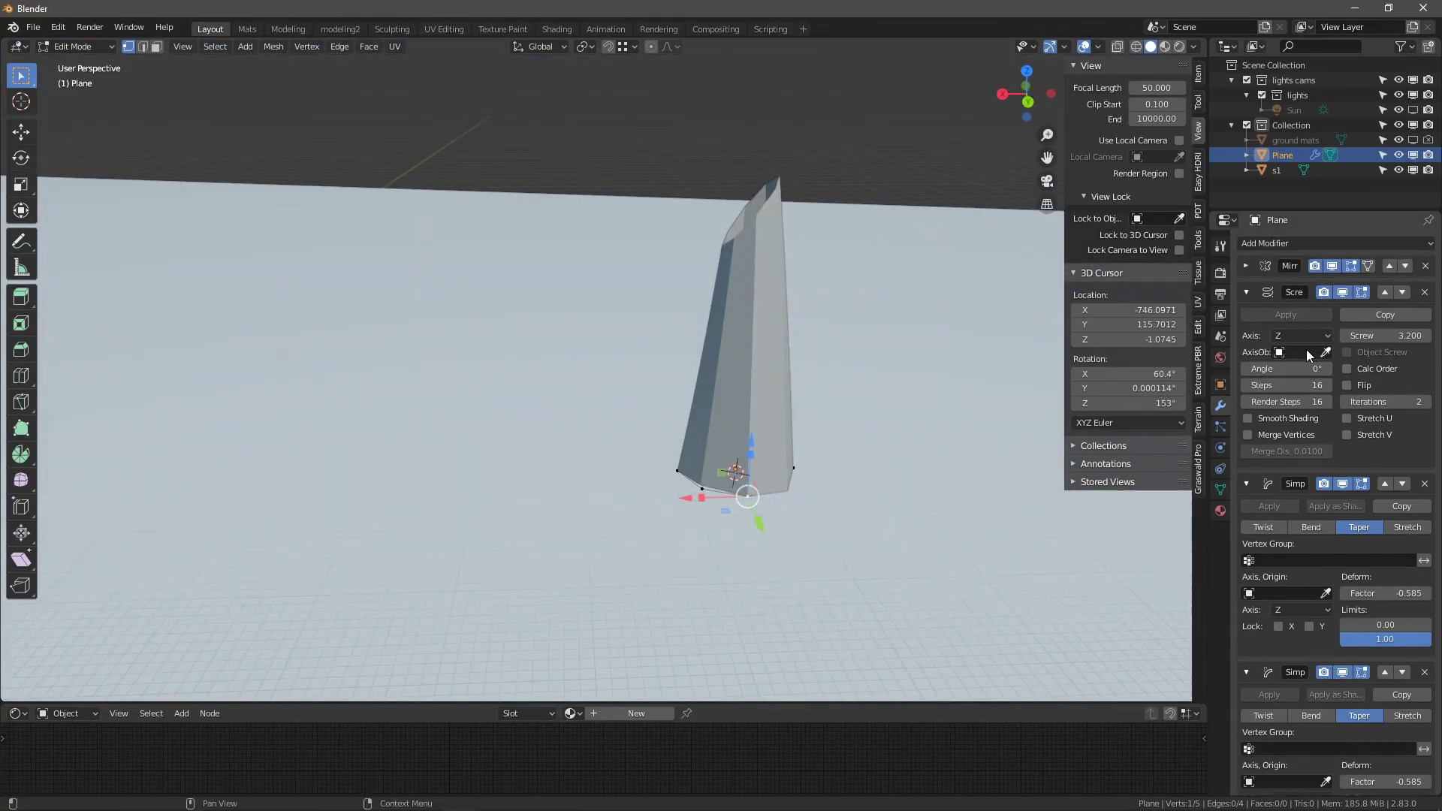
left_click_drag(1286, 368, 1348, 369)
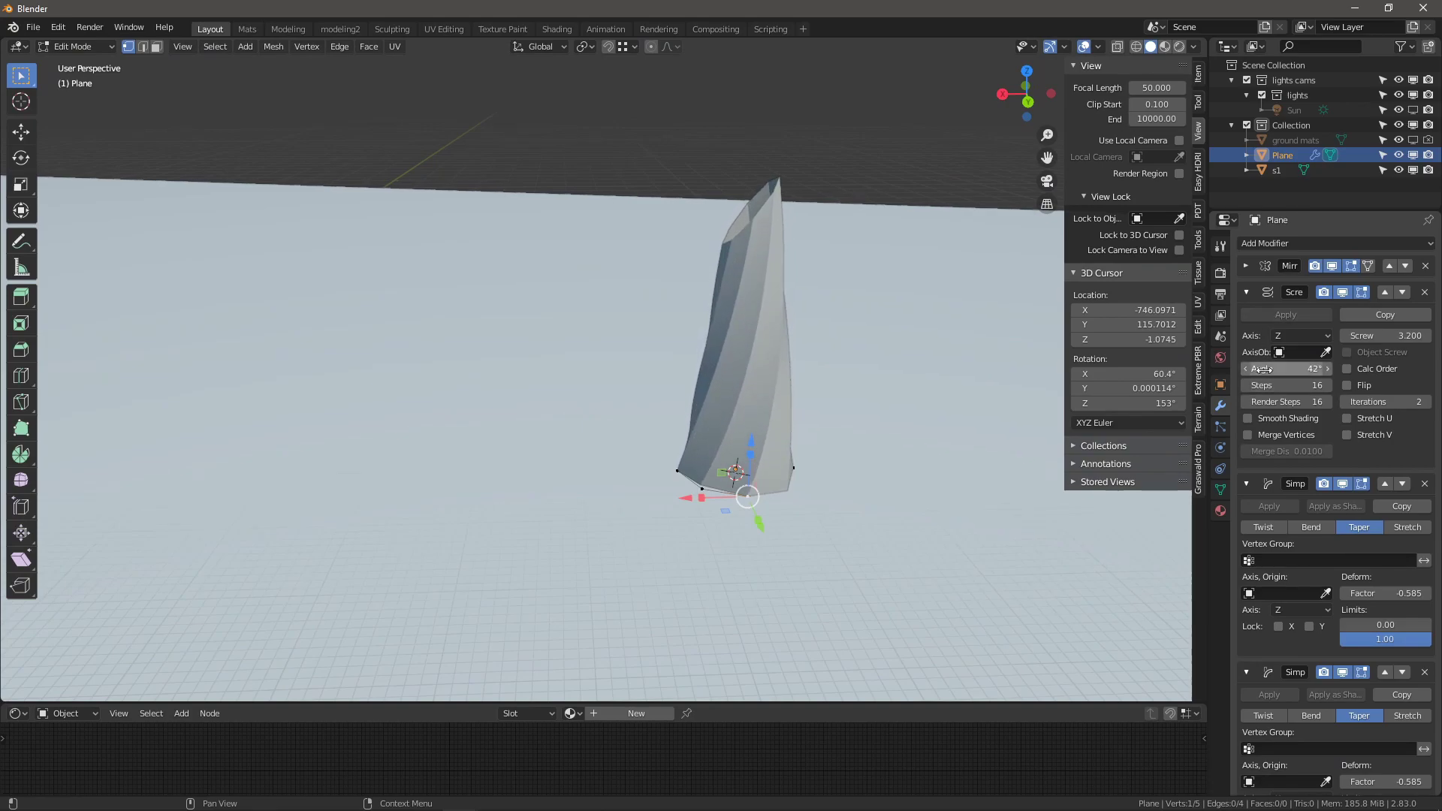
middle_click_drag(687, 343, 651, 336)
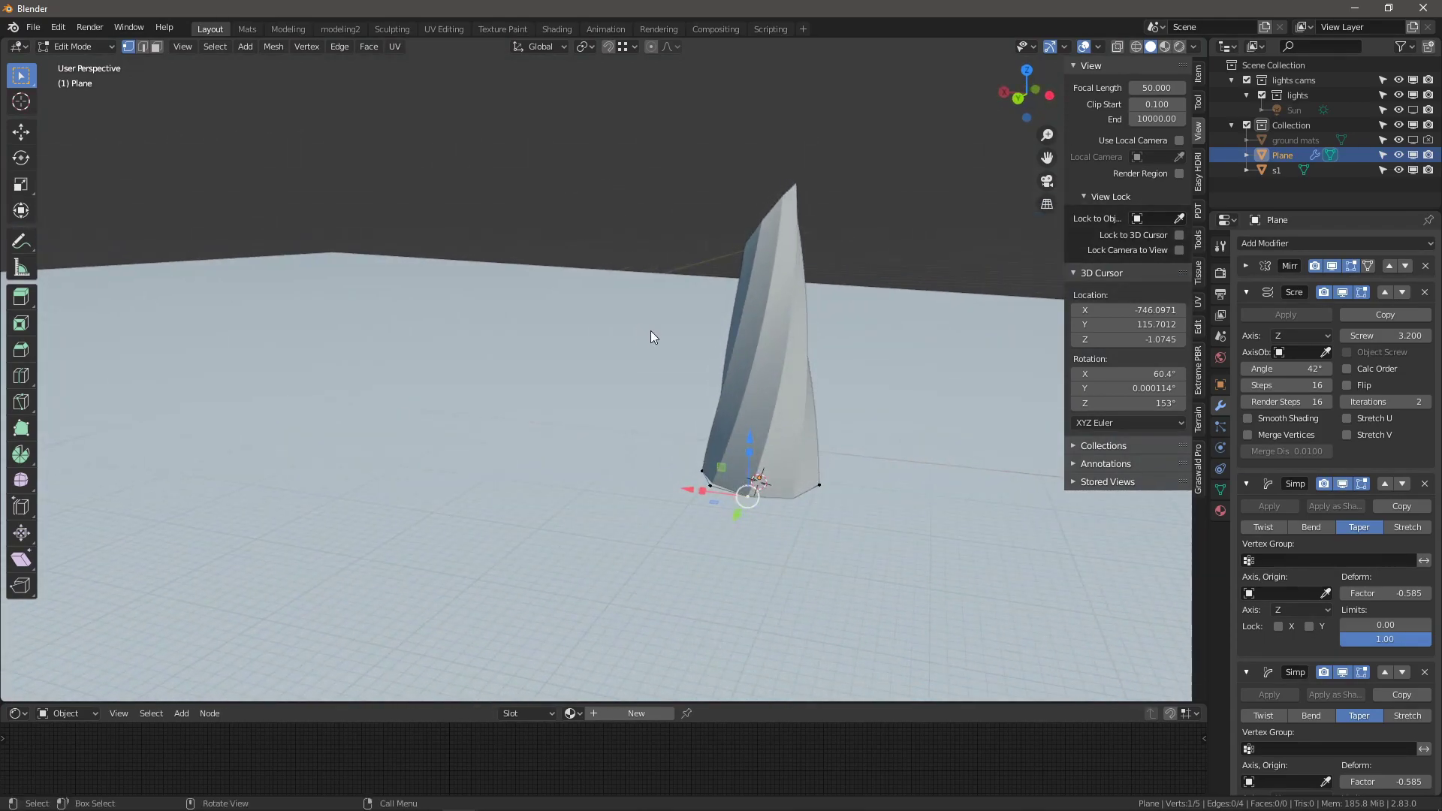
- Collapse the settings of the Screw modifier and both Simple Deform modifiers
left_click(1245, 297)
left_click(1246, 321)
left_click(1245, 343)
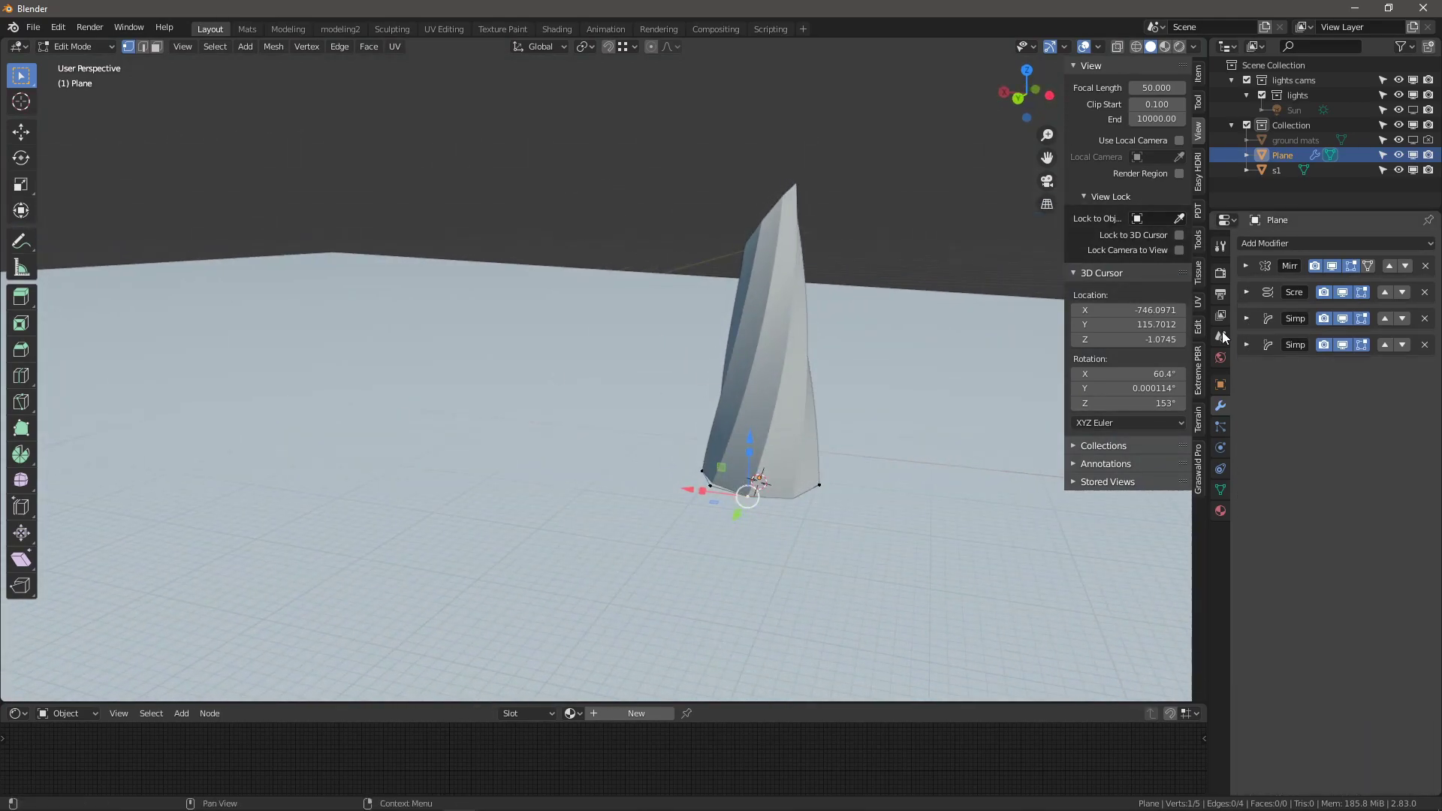
- Add a Bevel modifier to the tower and place it above both Simple Deform modifiers in the stack
middle_click_drag(778, 457, 859, 467)
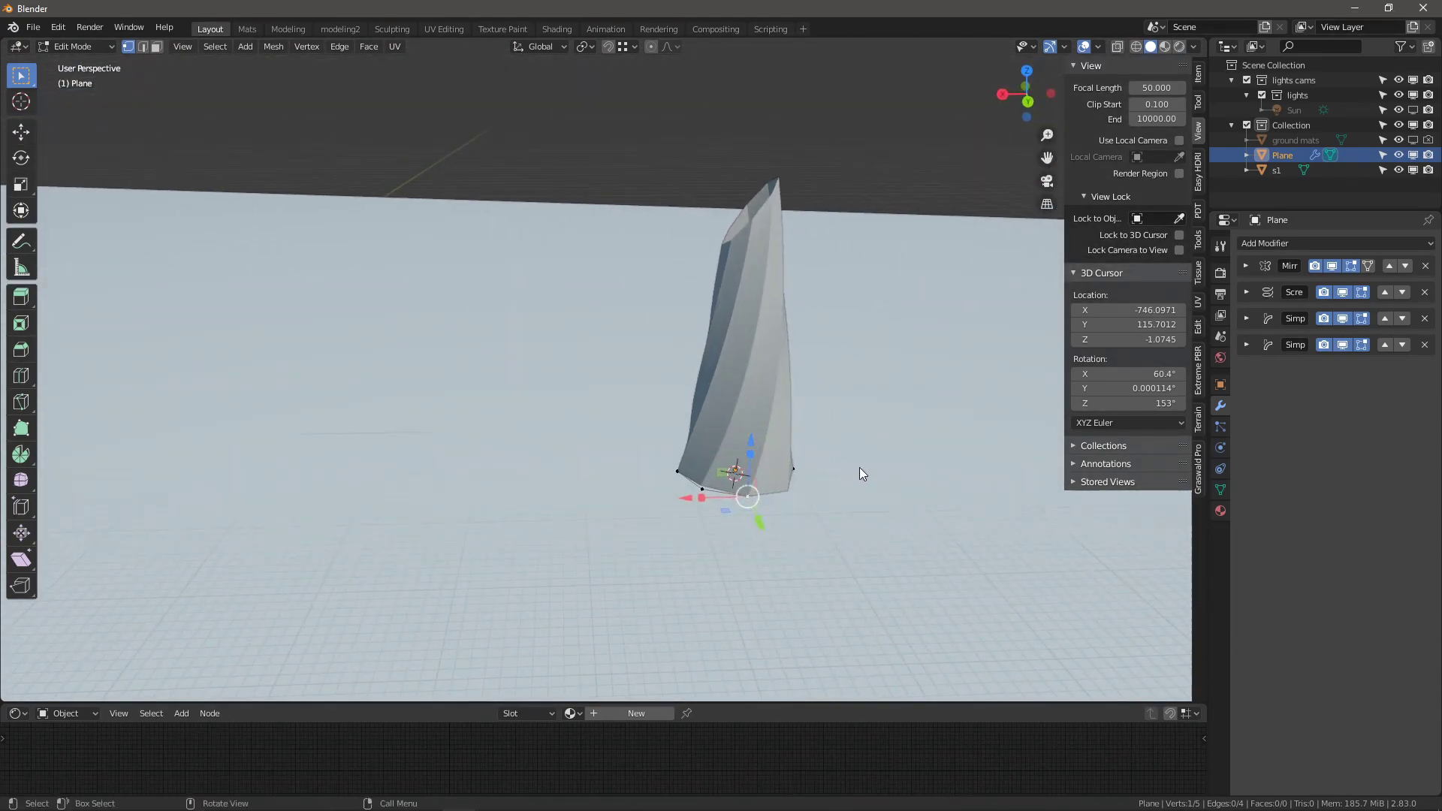
left_click(1316, 245)
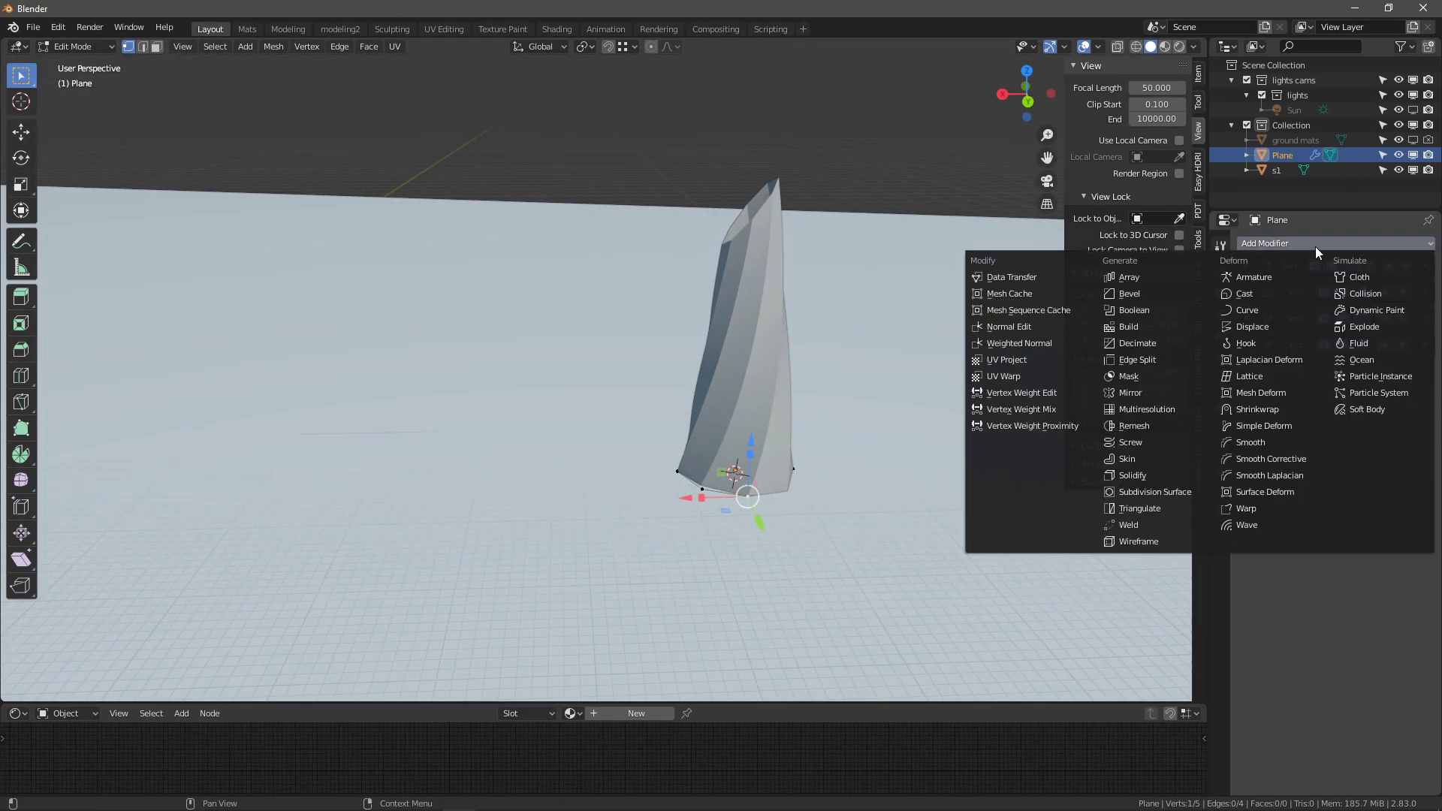
left_click(1146, 294)
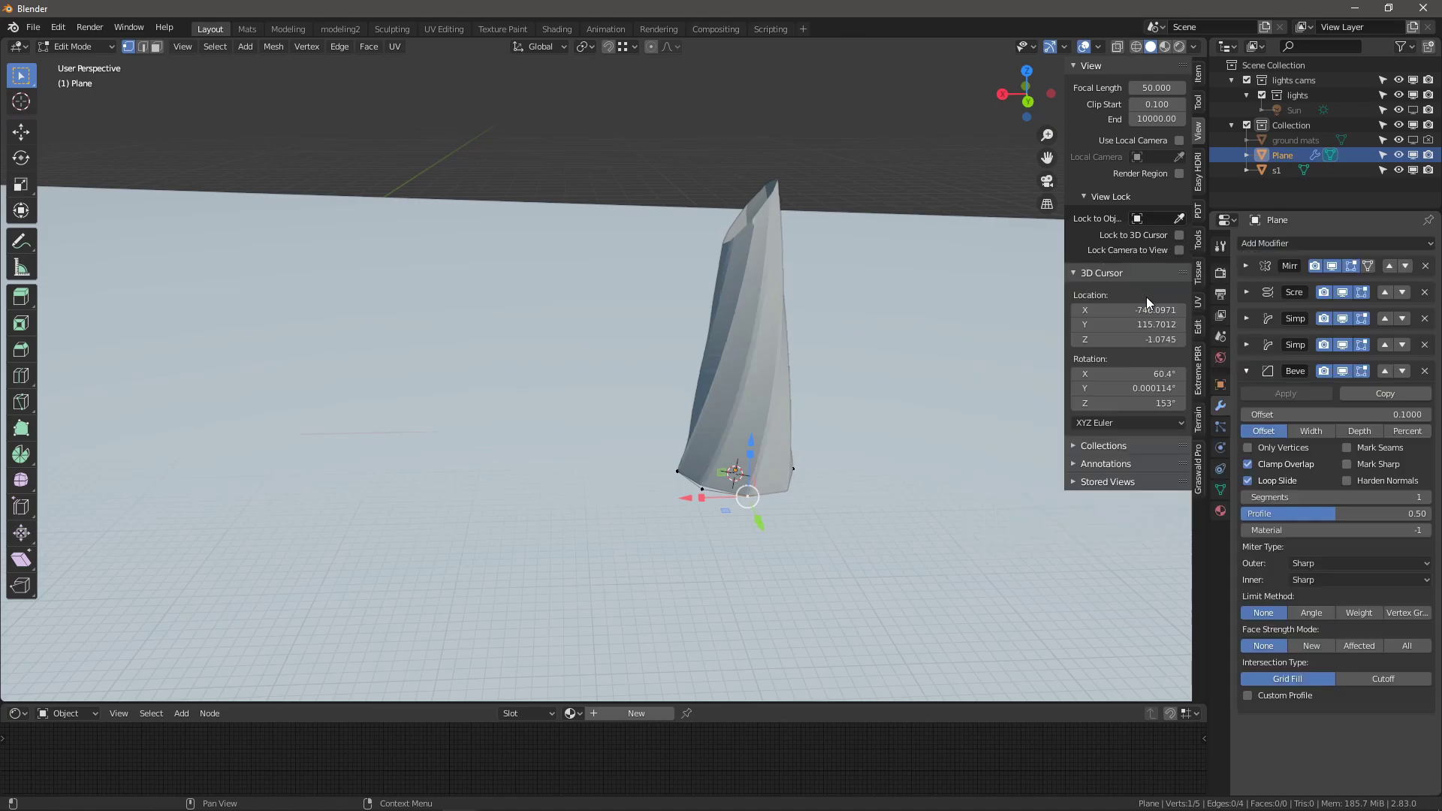
left_click(1385, 371)
left_click(1384, 347)
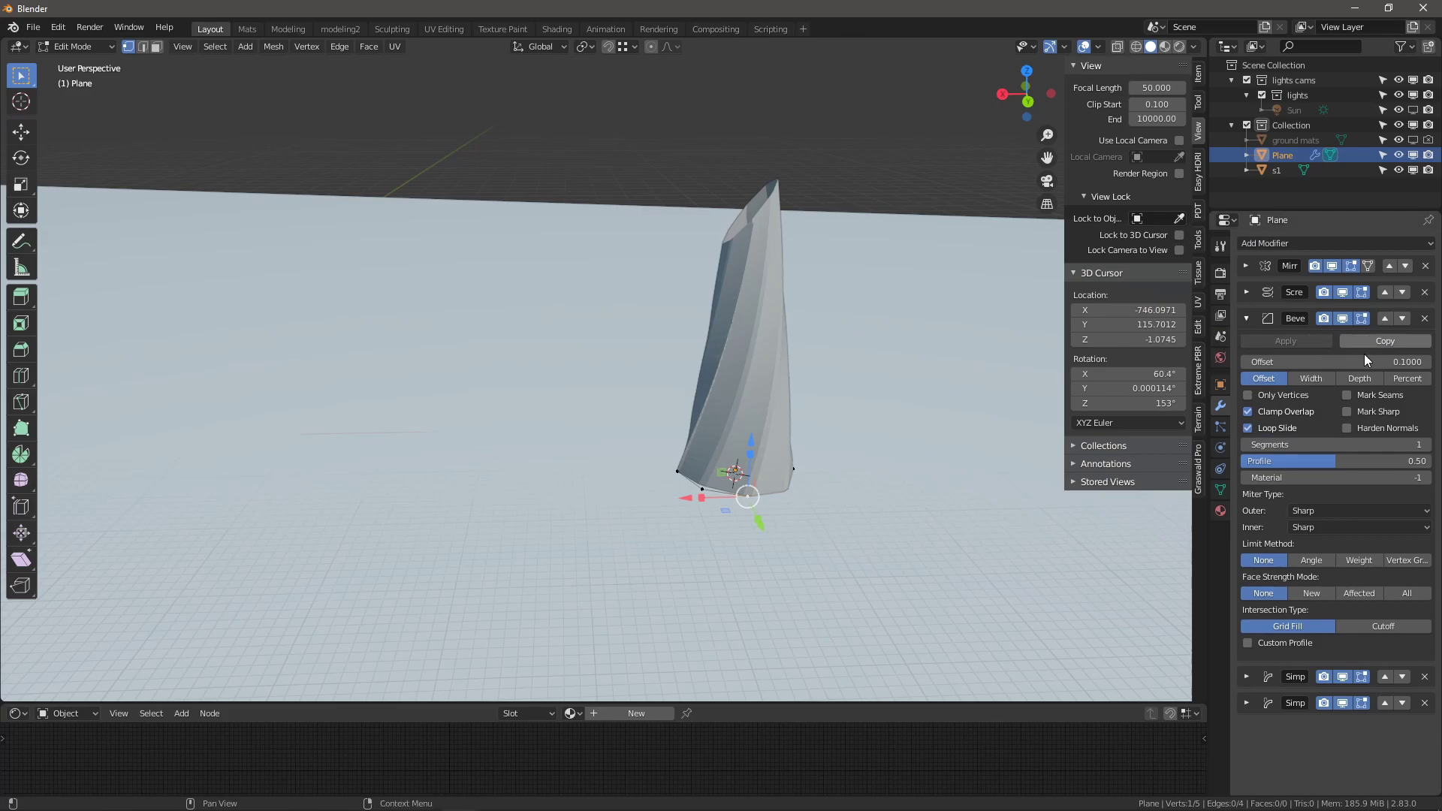
- Set the Bevel modifier's offset to 0.54
scroll(757, 466, "up", 4)
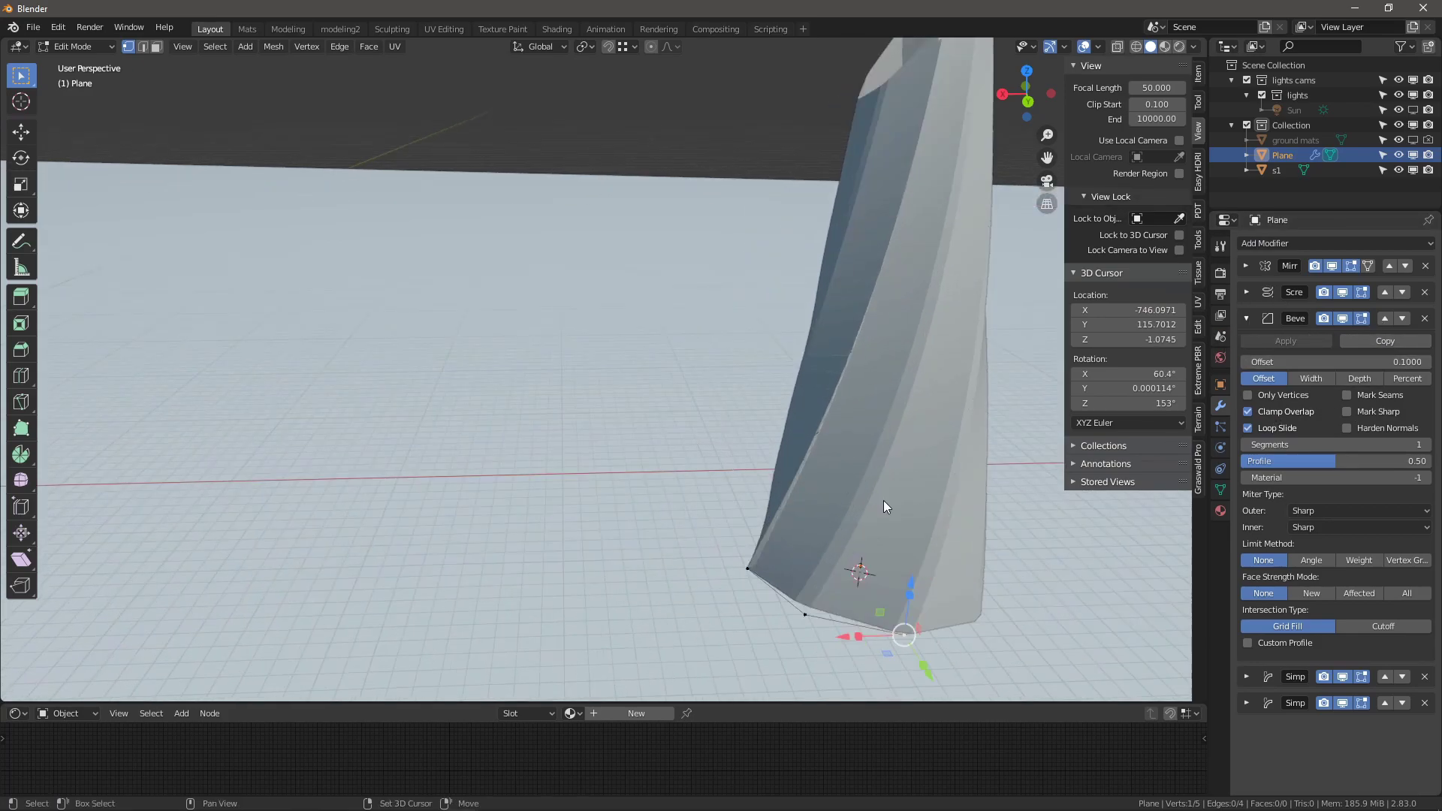
middle_click_drag(884, 500, 712, 489)
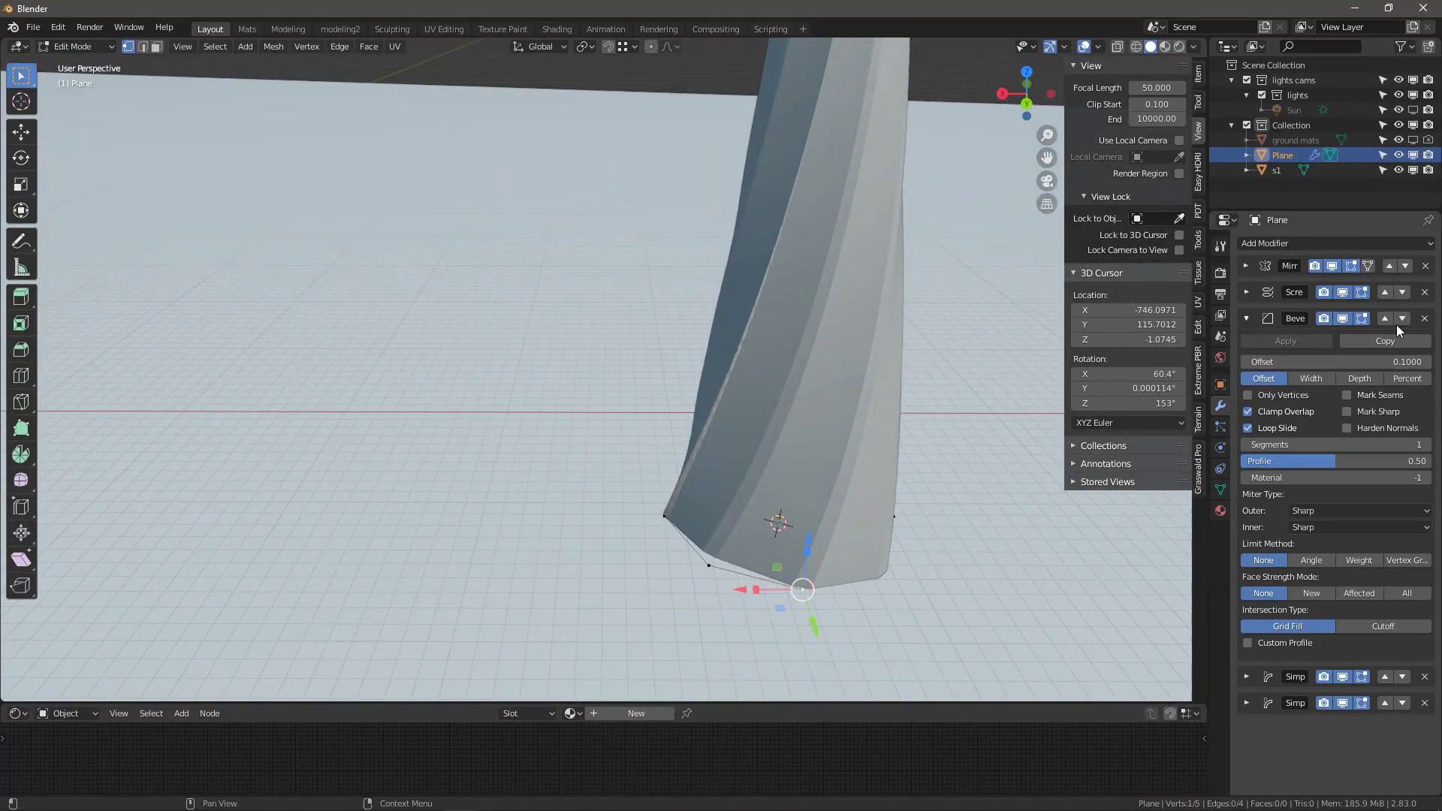
left_click_drag(1344, 362, 1390, 362)
middle_click_drag(611, 270, 759, 342)
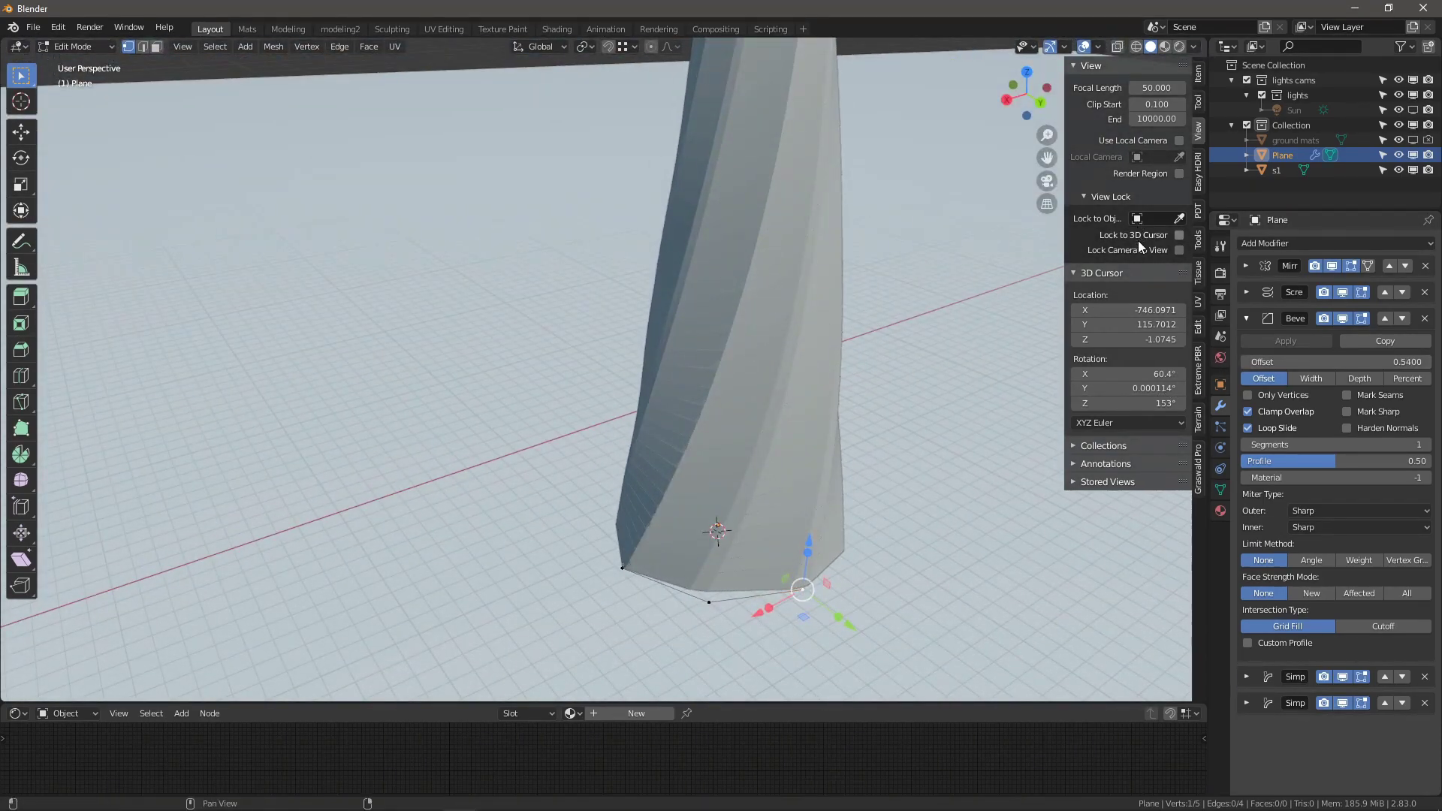
- Return to Object Mode and apply the tower object's scale
left_click(1197, 75)
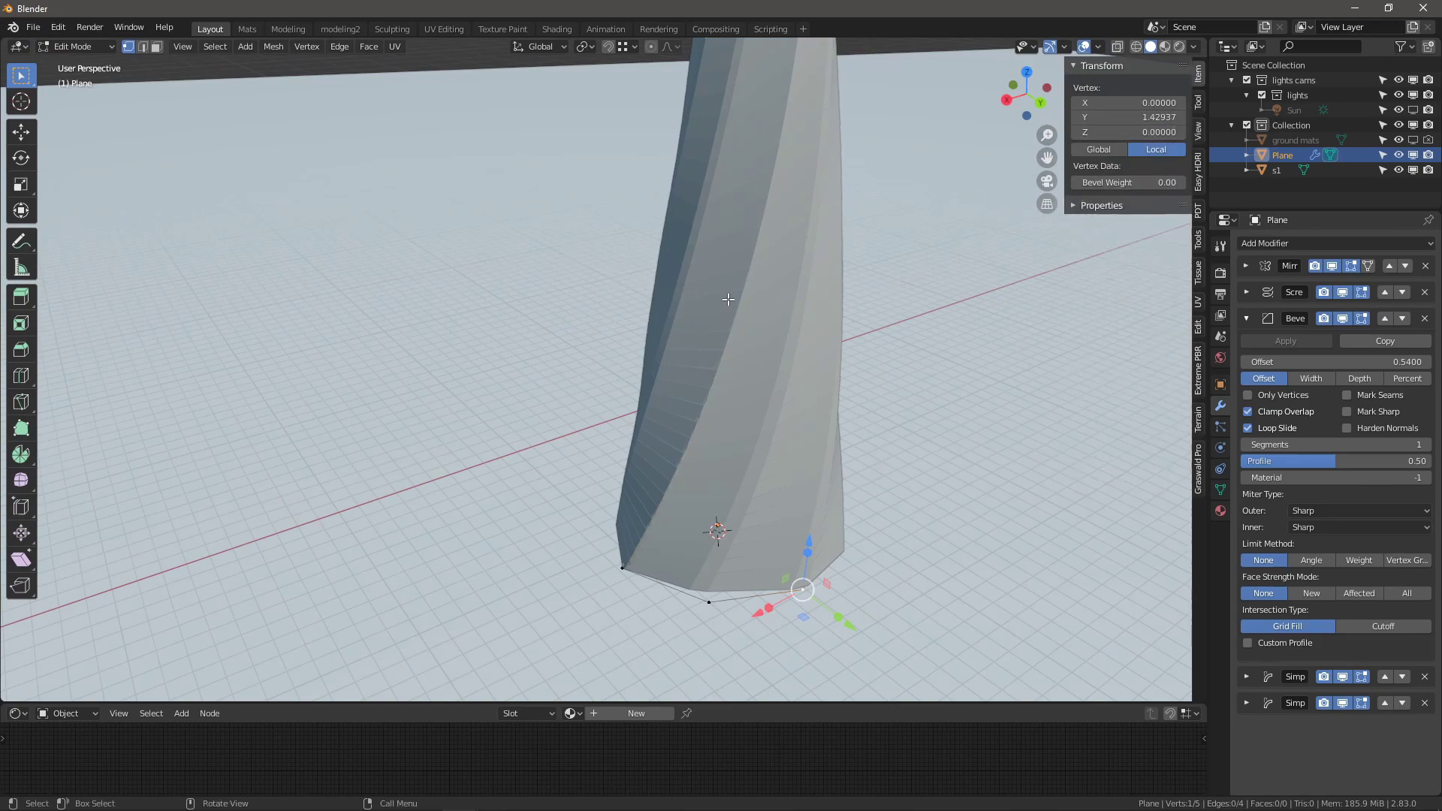
key("Tab")
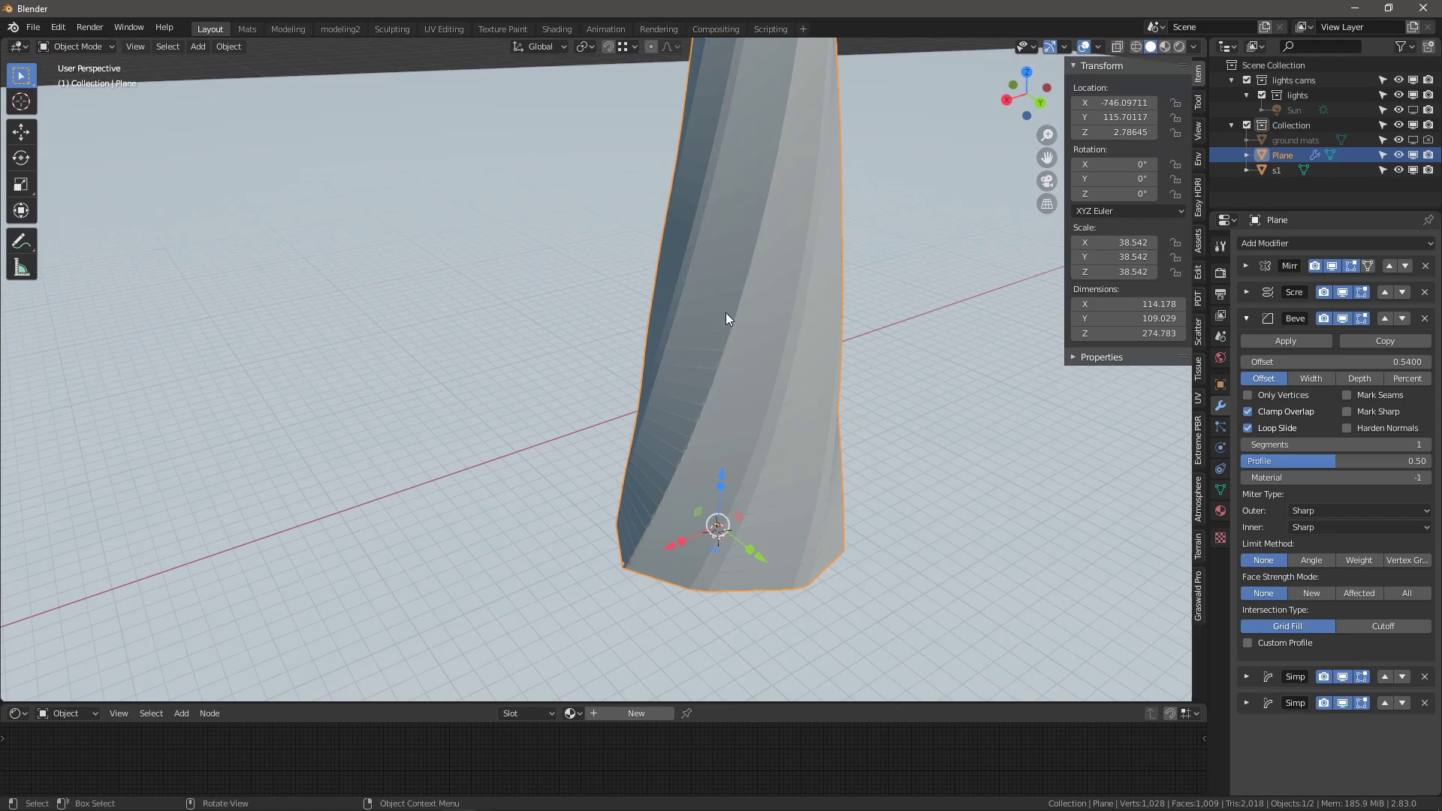
key("ctrl+a")
left_click(689, 342)
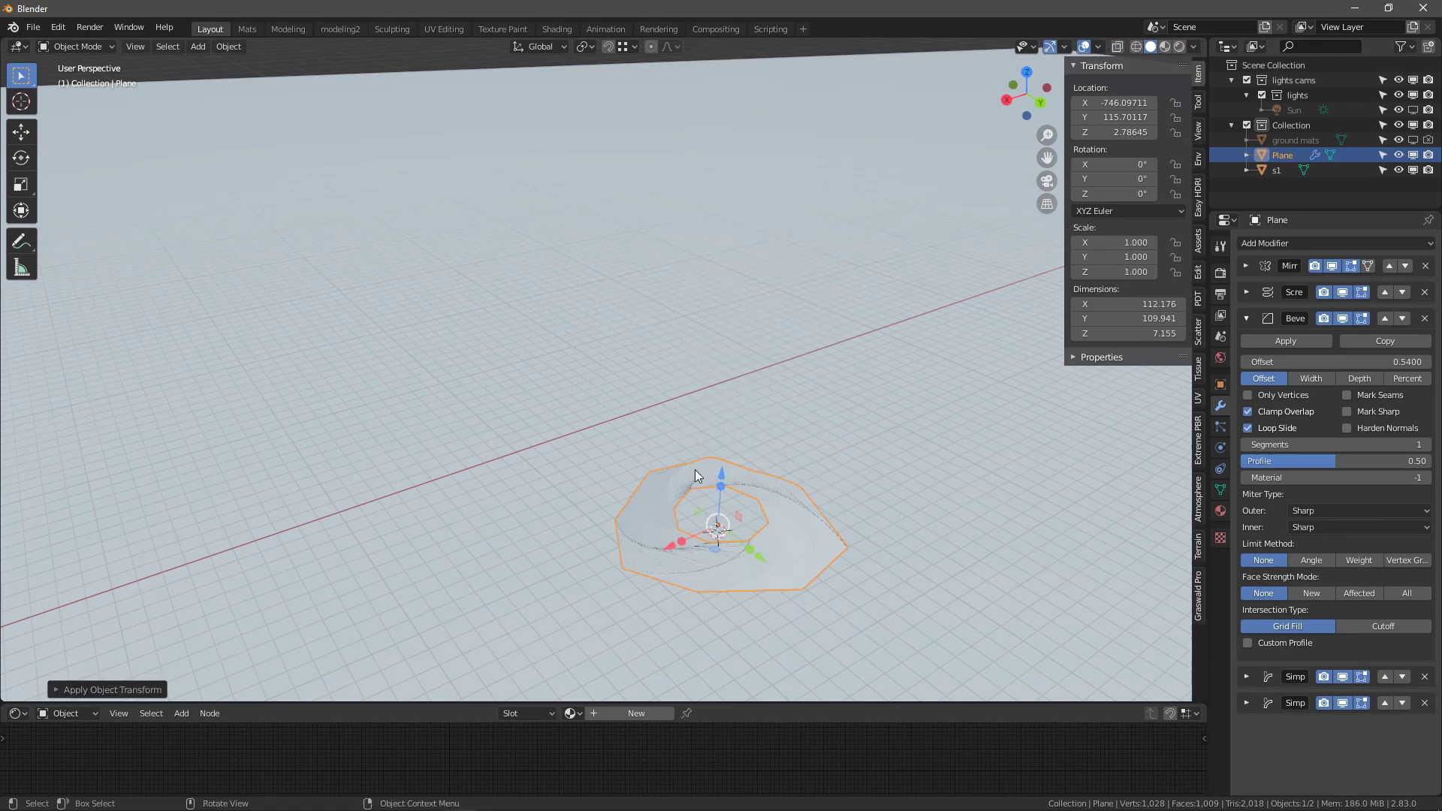
scroll(713, 491, "up", 2)
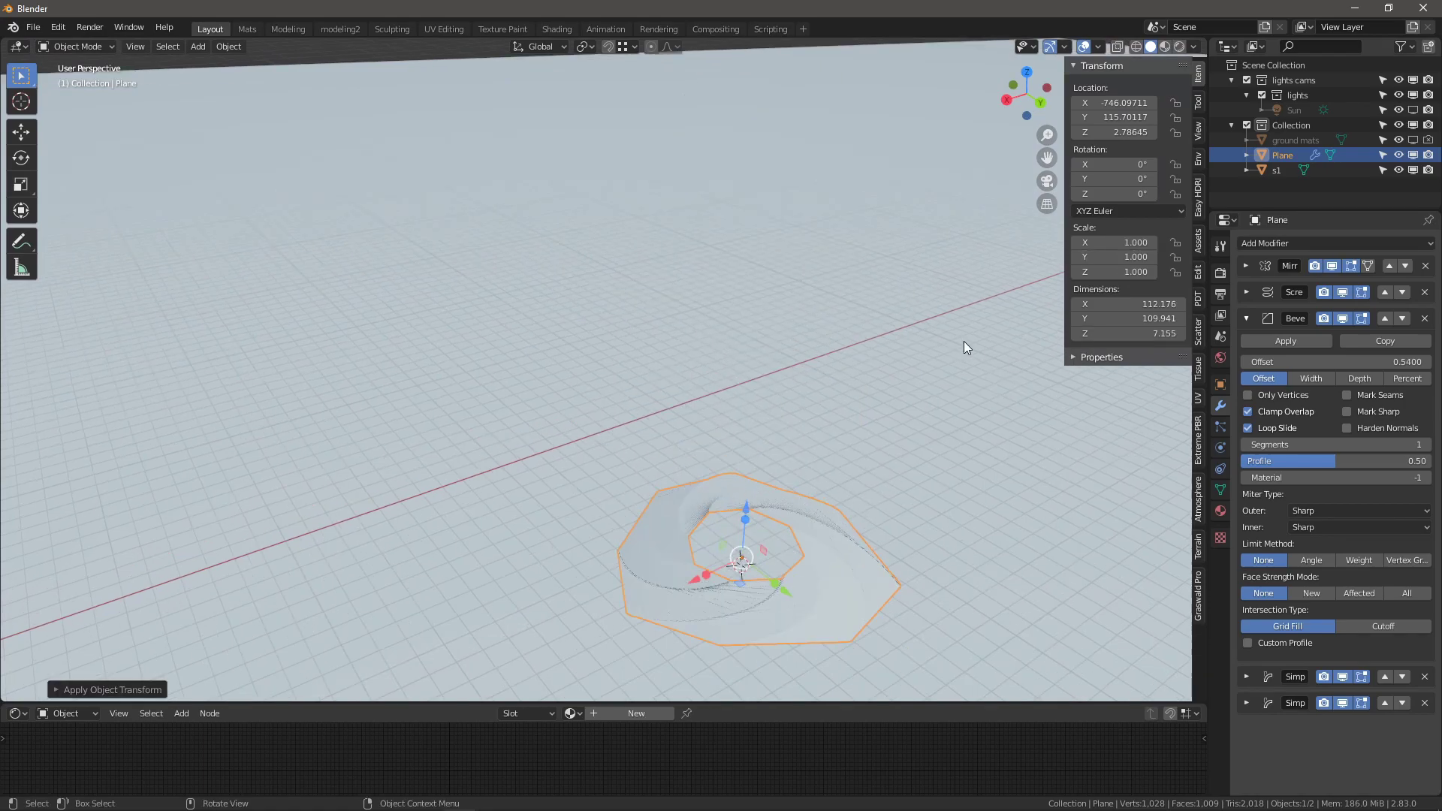
- Restore the tower's height by setting the Screw modifier's screw value to 116.2
left_click(1247, 292)
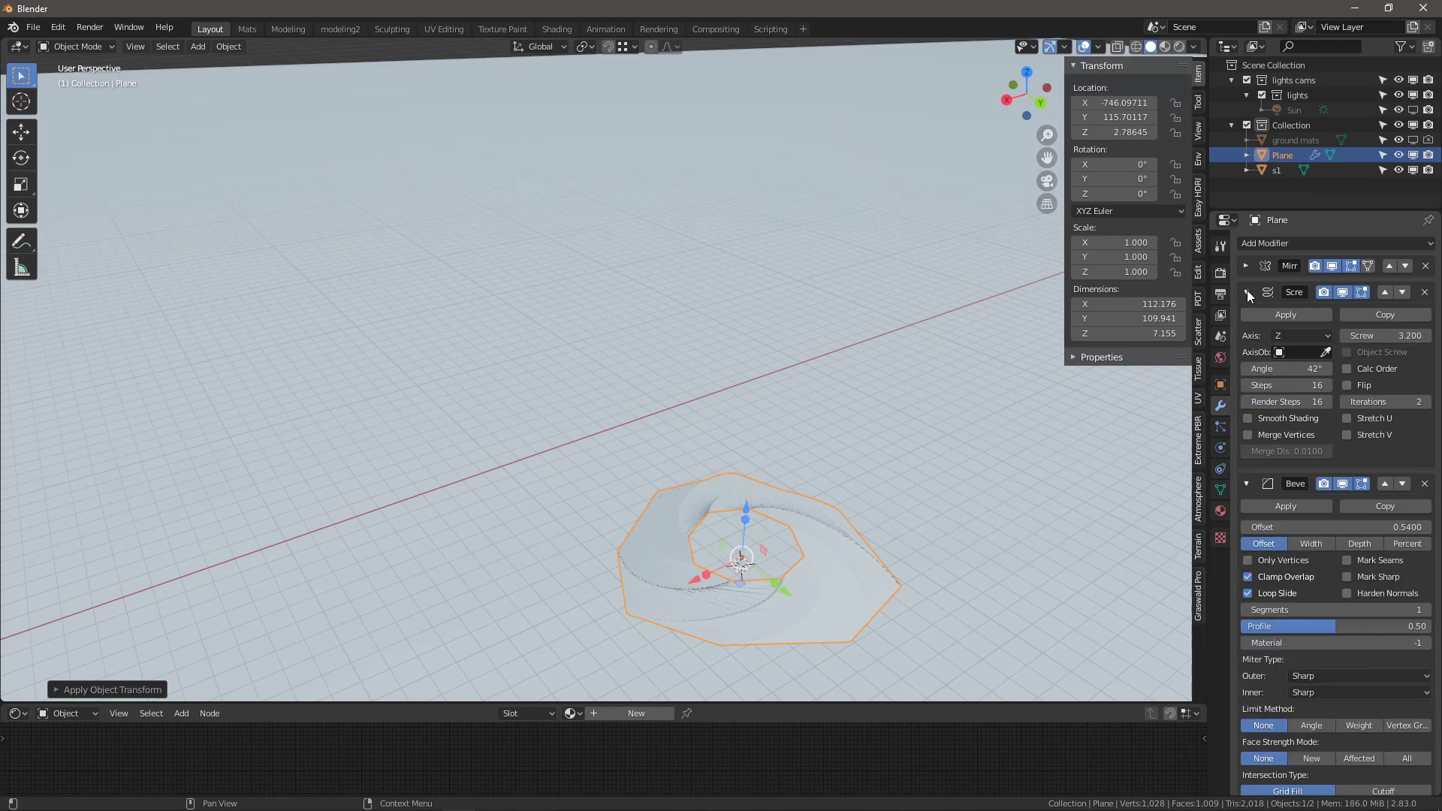
left_click_drag(1391, 337, 1434, 338)
scroll(719, 392, "down", 3)
middle_click_drag(719, 398, 1097, 372)
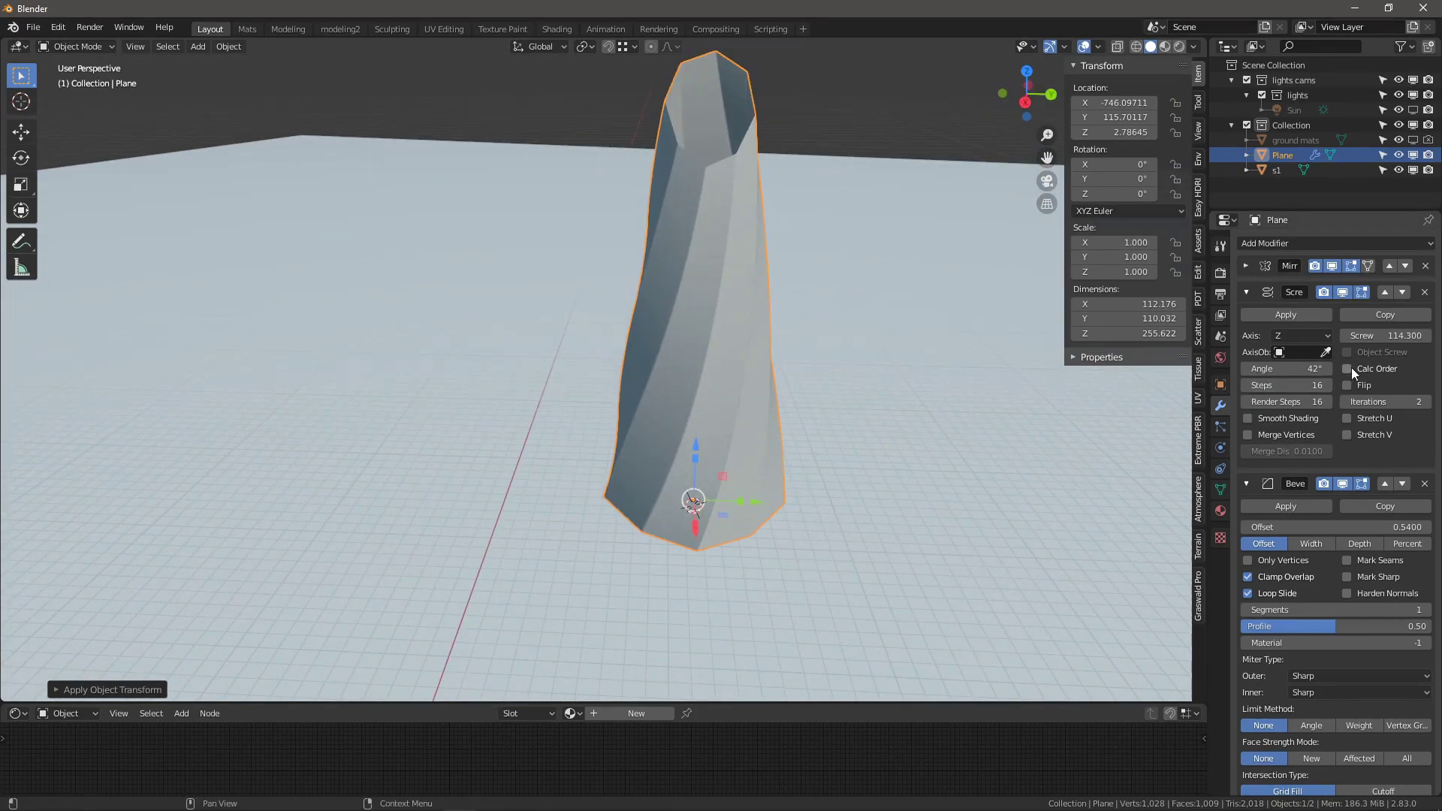
left_click_drag(1391, 338, 1397, 338)
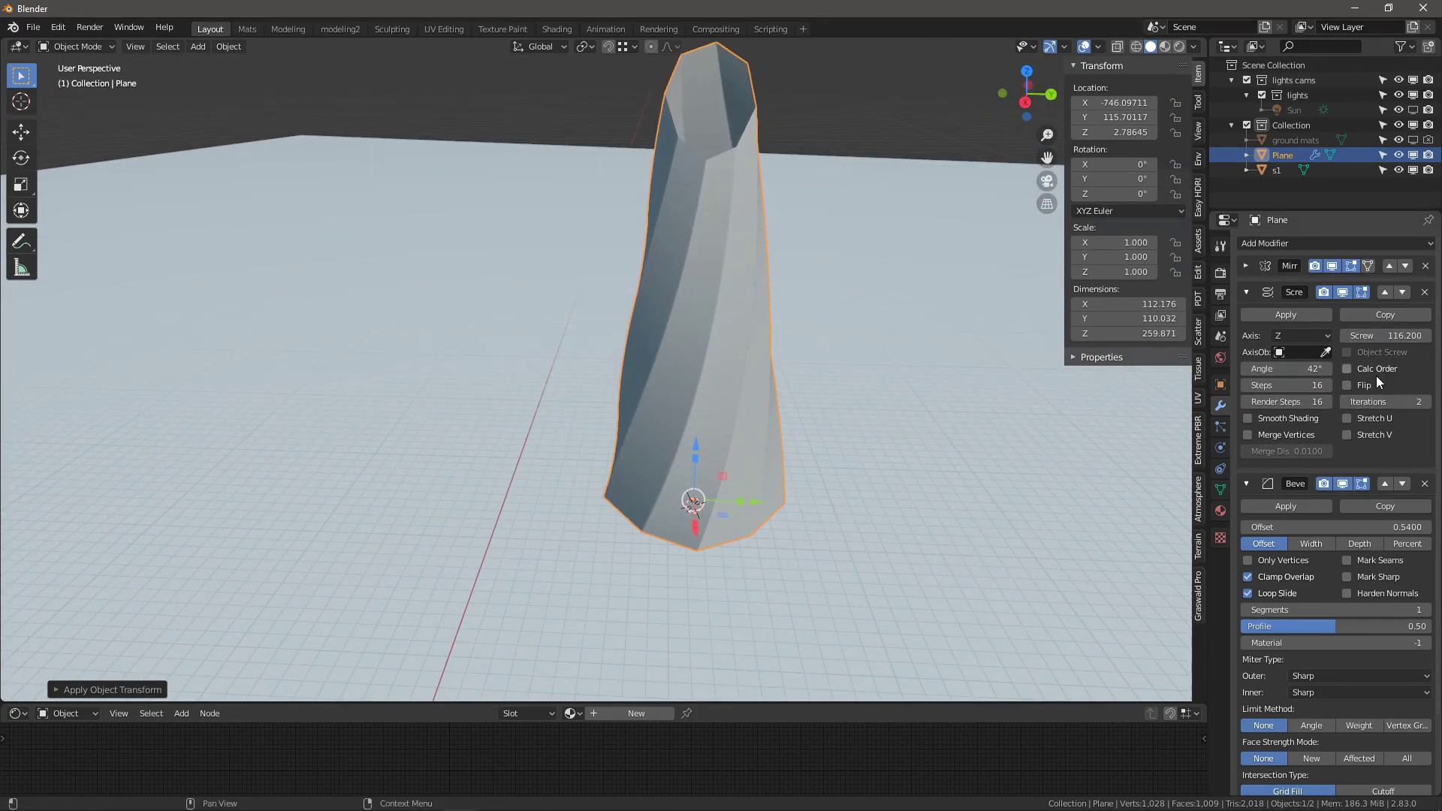
middle_click_drag(620, 313, 685, 335)
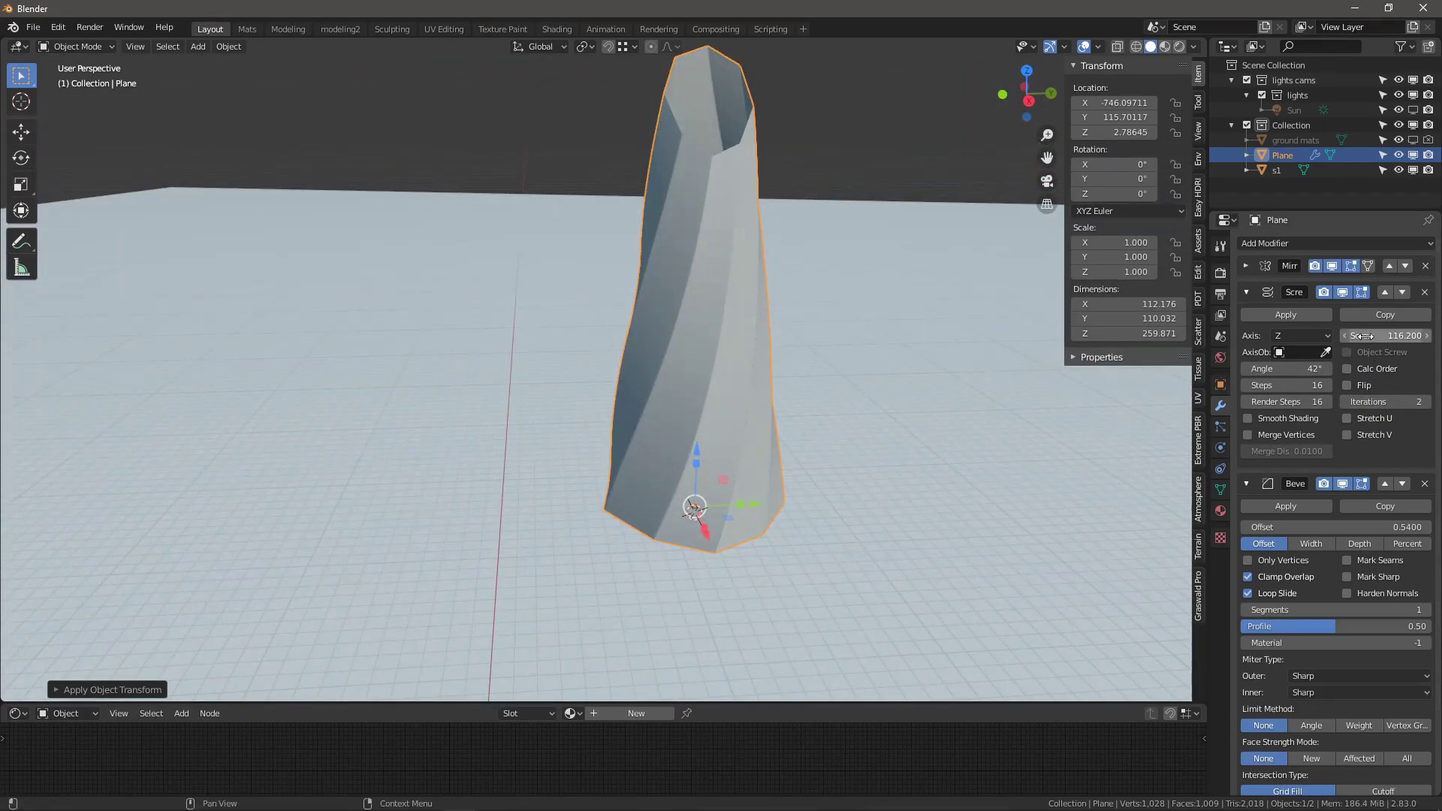
middle_click_drag(963, 443, 793, 427)
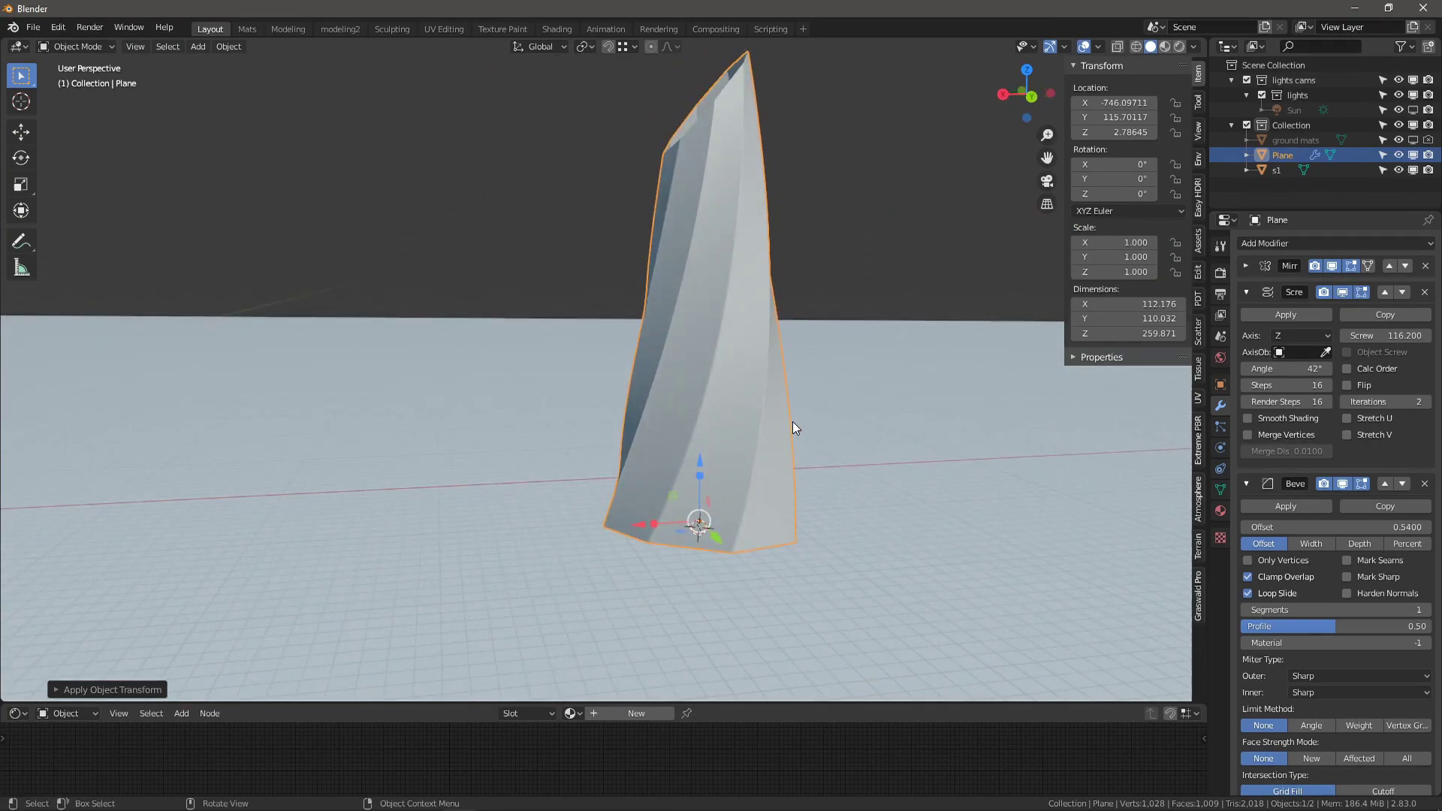
- Widen the tower's beveled edges by setting the Bevel modifier's offset to 2.744
scroll(645, 476, "up", 6)
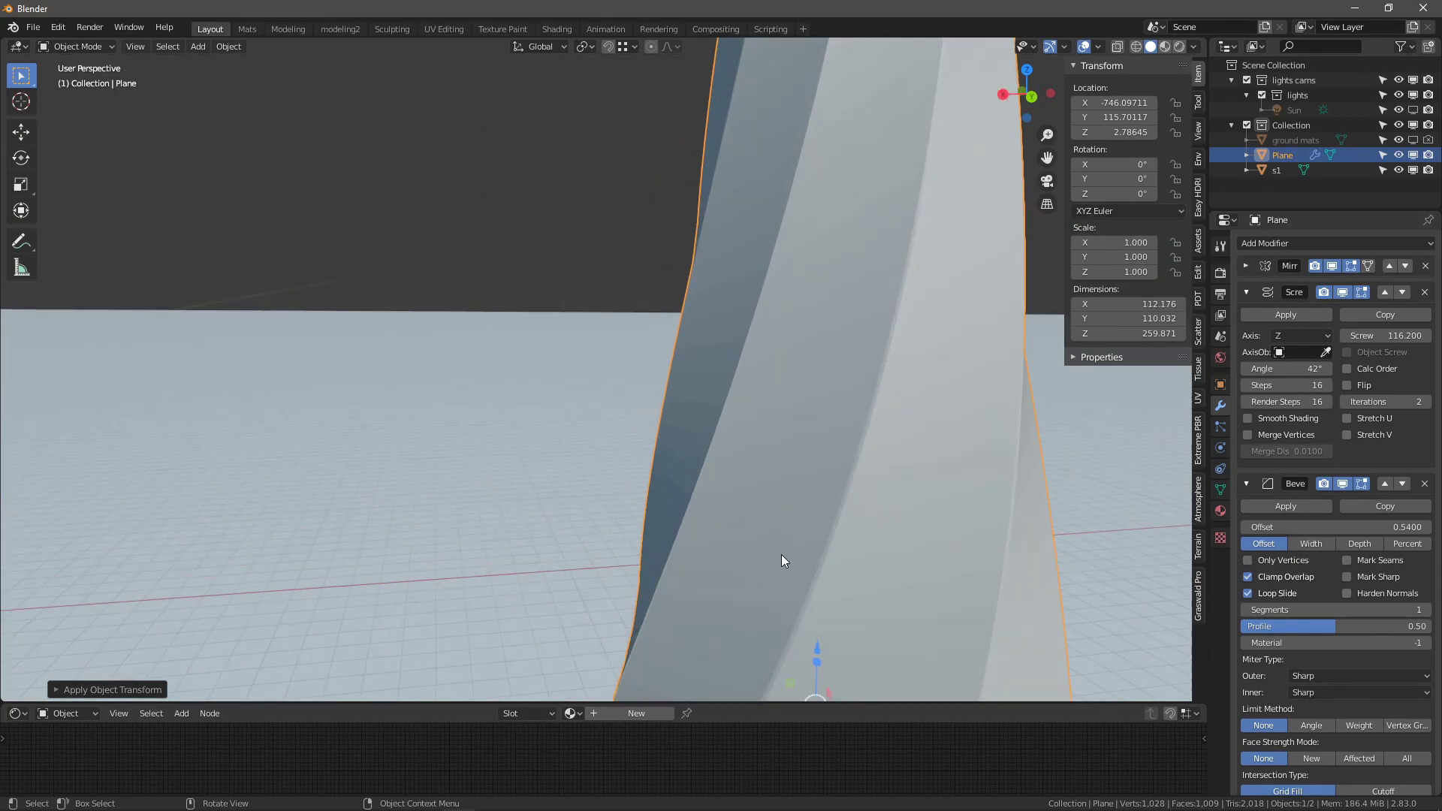
scroll(822, 480, "down", 2)
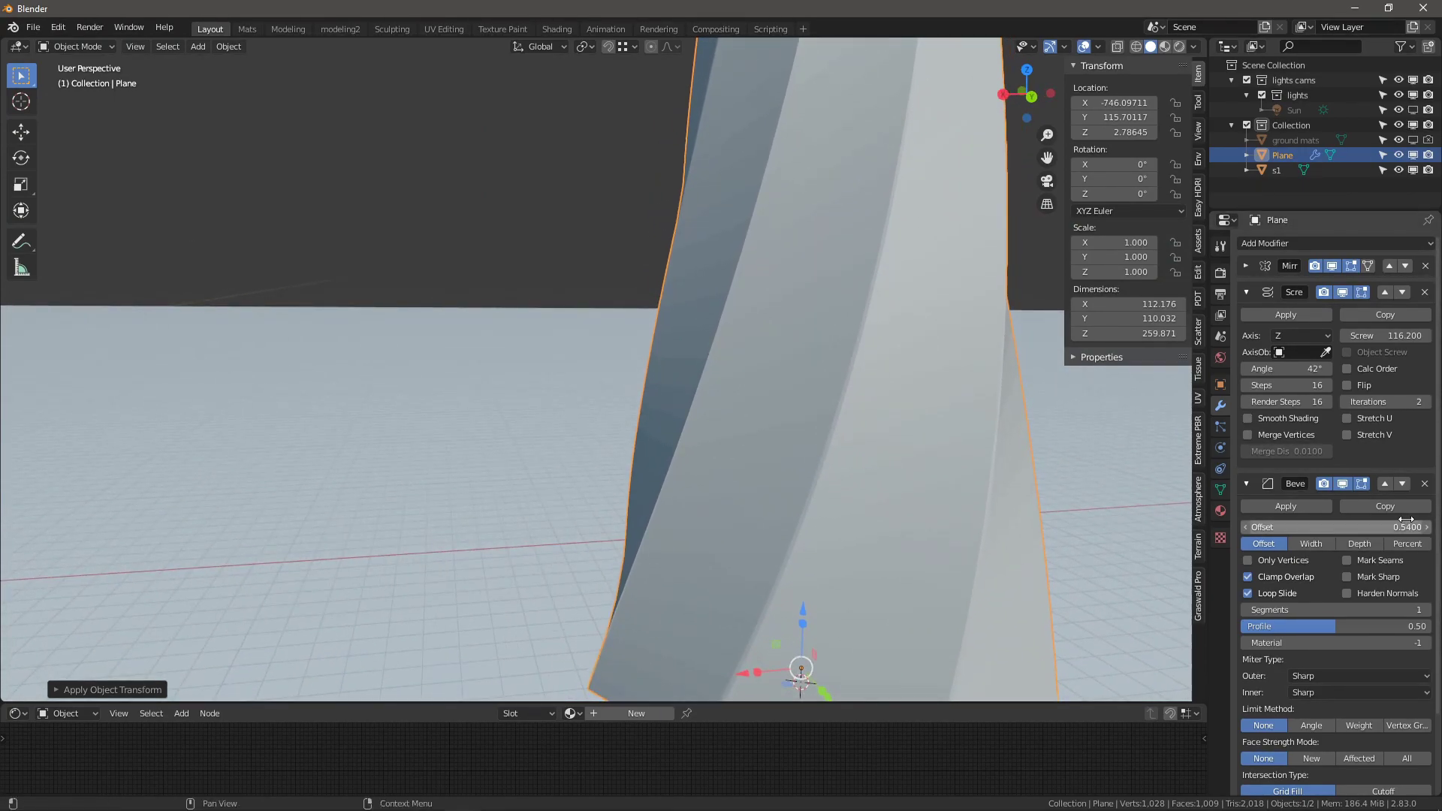
left_click_drag(1335, 526, 1405, 526)
scroll(623, 394, "down", 5)
mouse_move(623, 394)
middle_mouse_down()
mouse_move(769, 431)
mouse_move(814, 365)
mouse_move(710, 427)
mouse_move(687, 247)
middle_mouse_up()
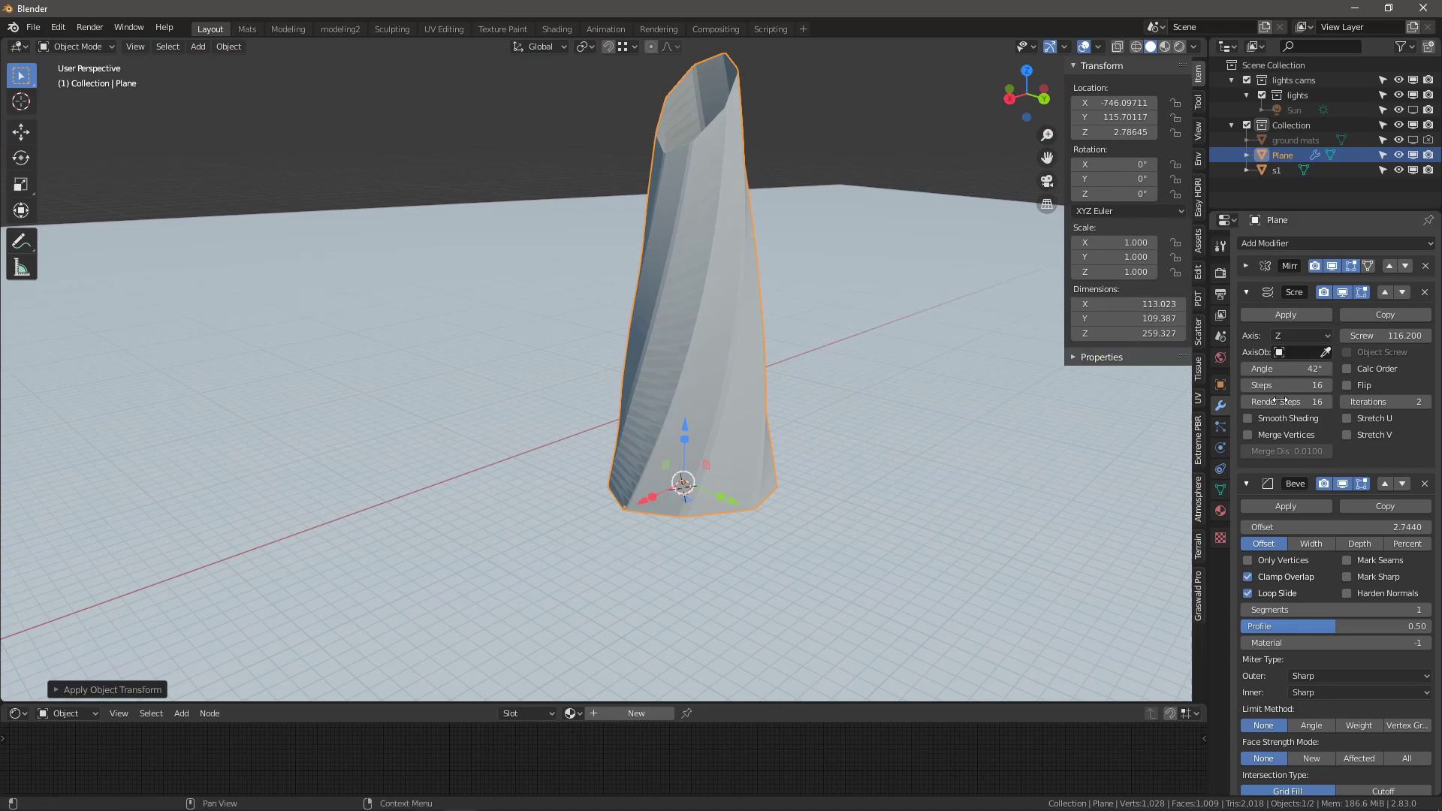
- Collapse the Bevel modifier's settings and turn off viewport display of both Simple Deform modifiers
left_click(1246, 484)
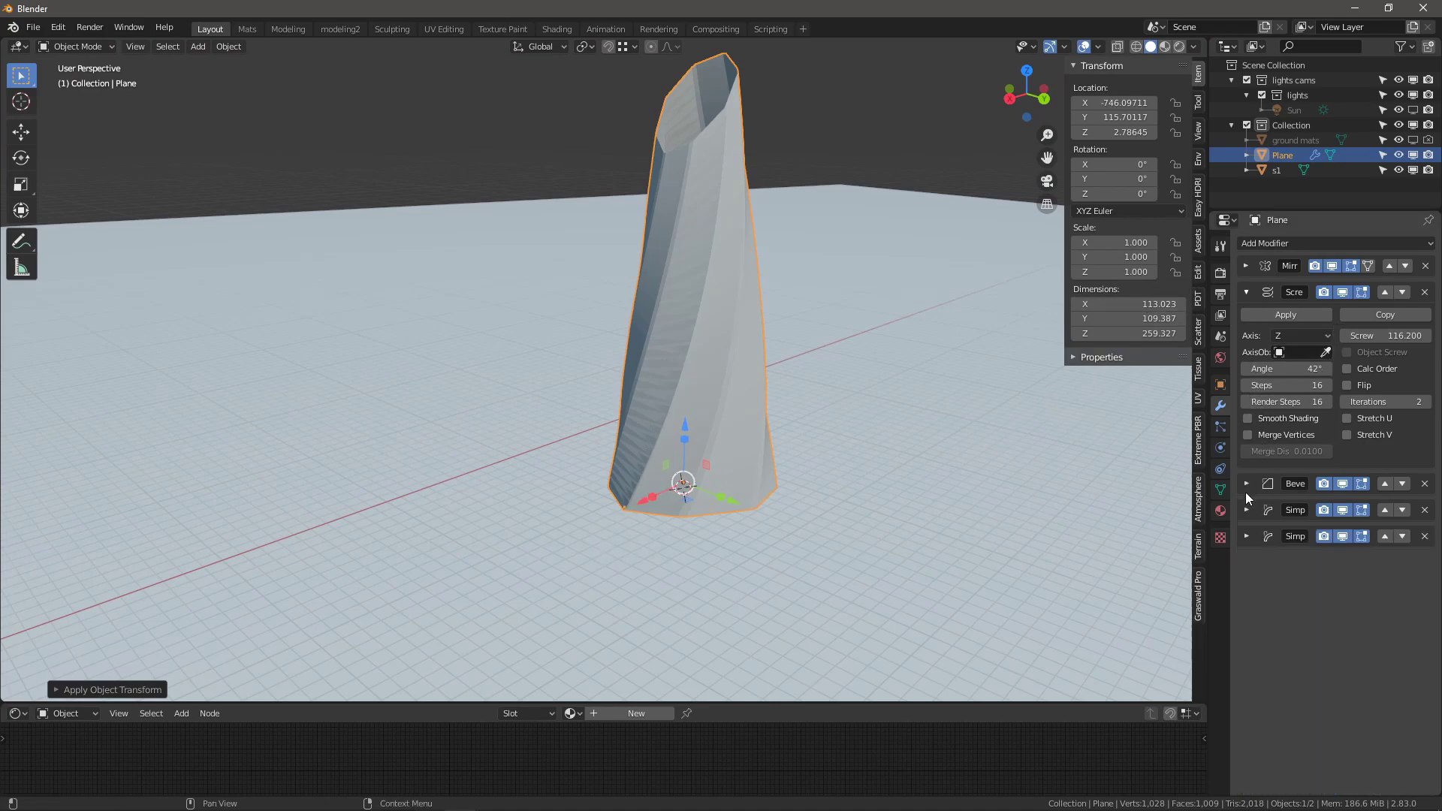
left_click(1342, 508)
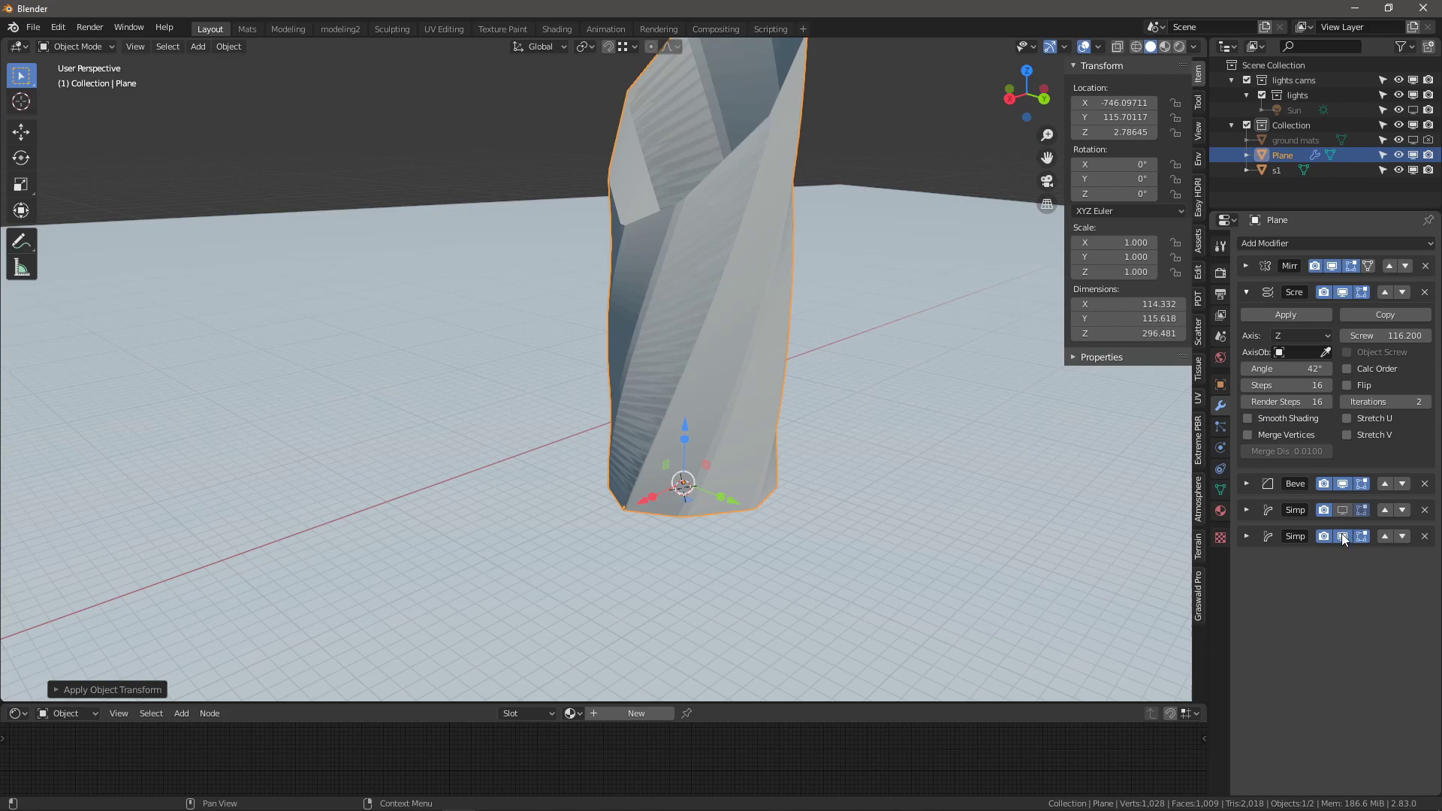
left_click(1342, 536)
- Examine the outline's end vertices, the Mirror modifier's settings and the tower with the bevel display toggled off and on
left_click(1244, 266)
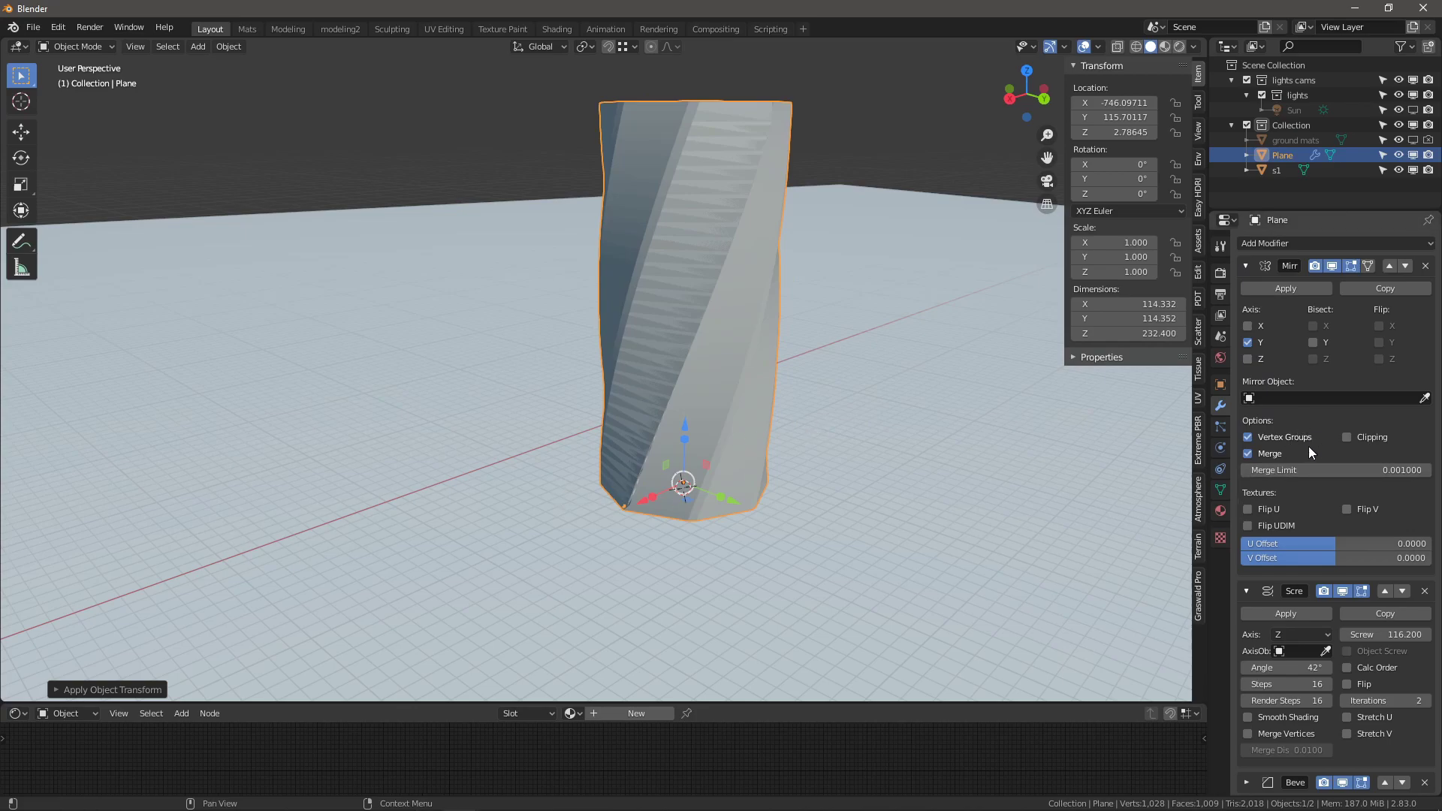
key("Tab")
left_click(623, 509)
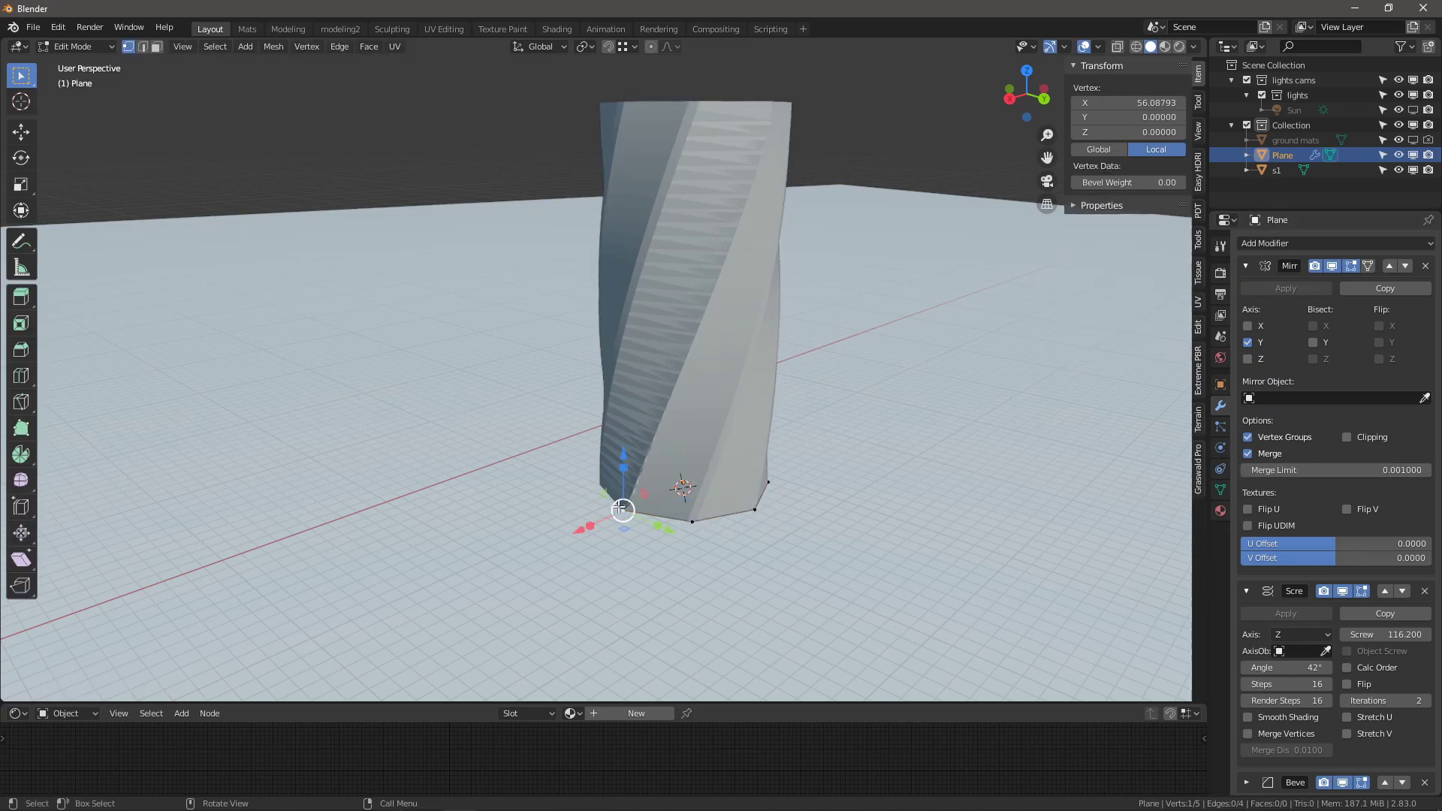
middle_click_drag(838, 501, 695, 507)
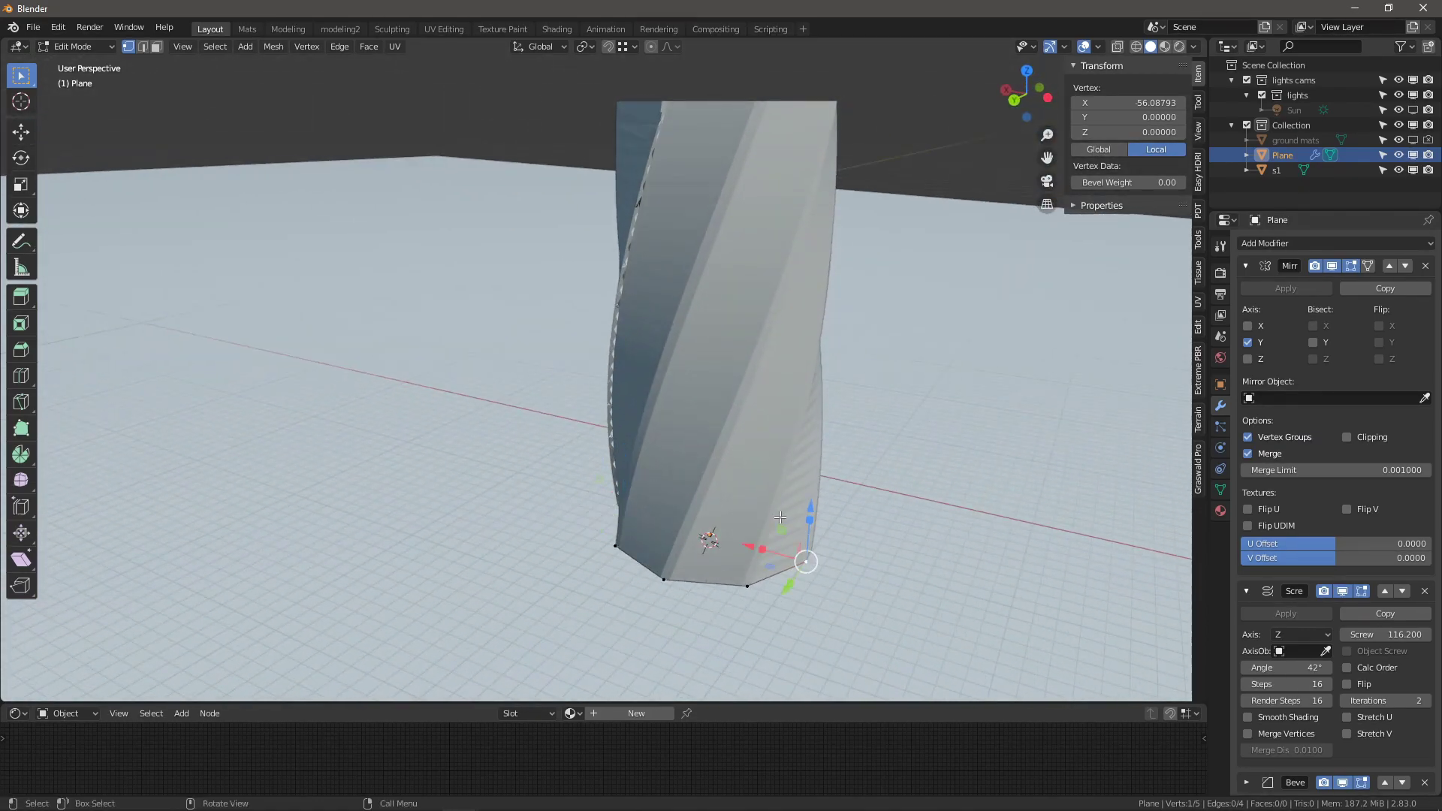
middle_click_drag(779, 517, 1048, 486)
key("Tab")
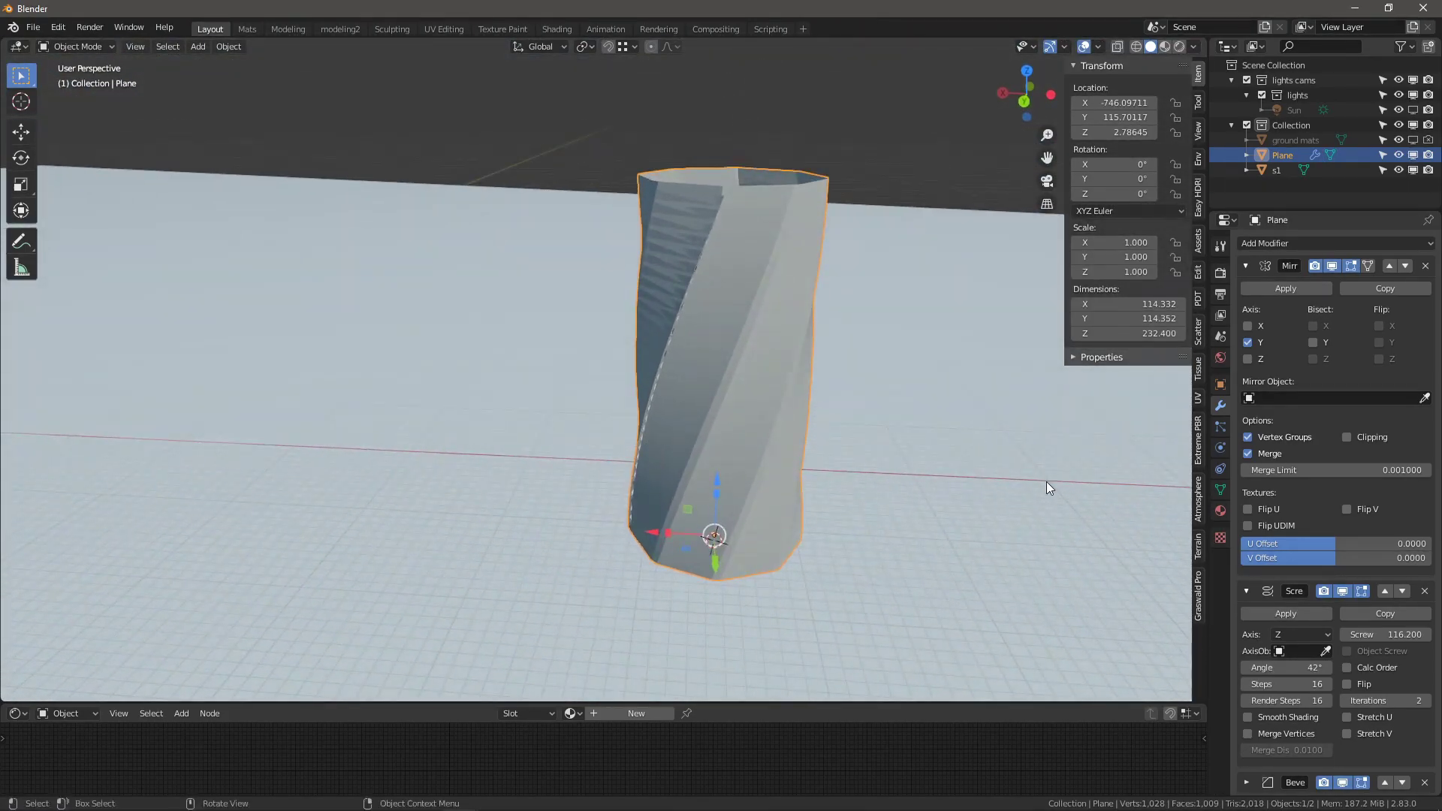
scroll(1385, 608, "down", 2)
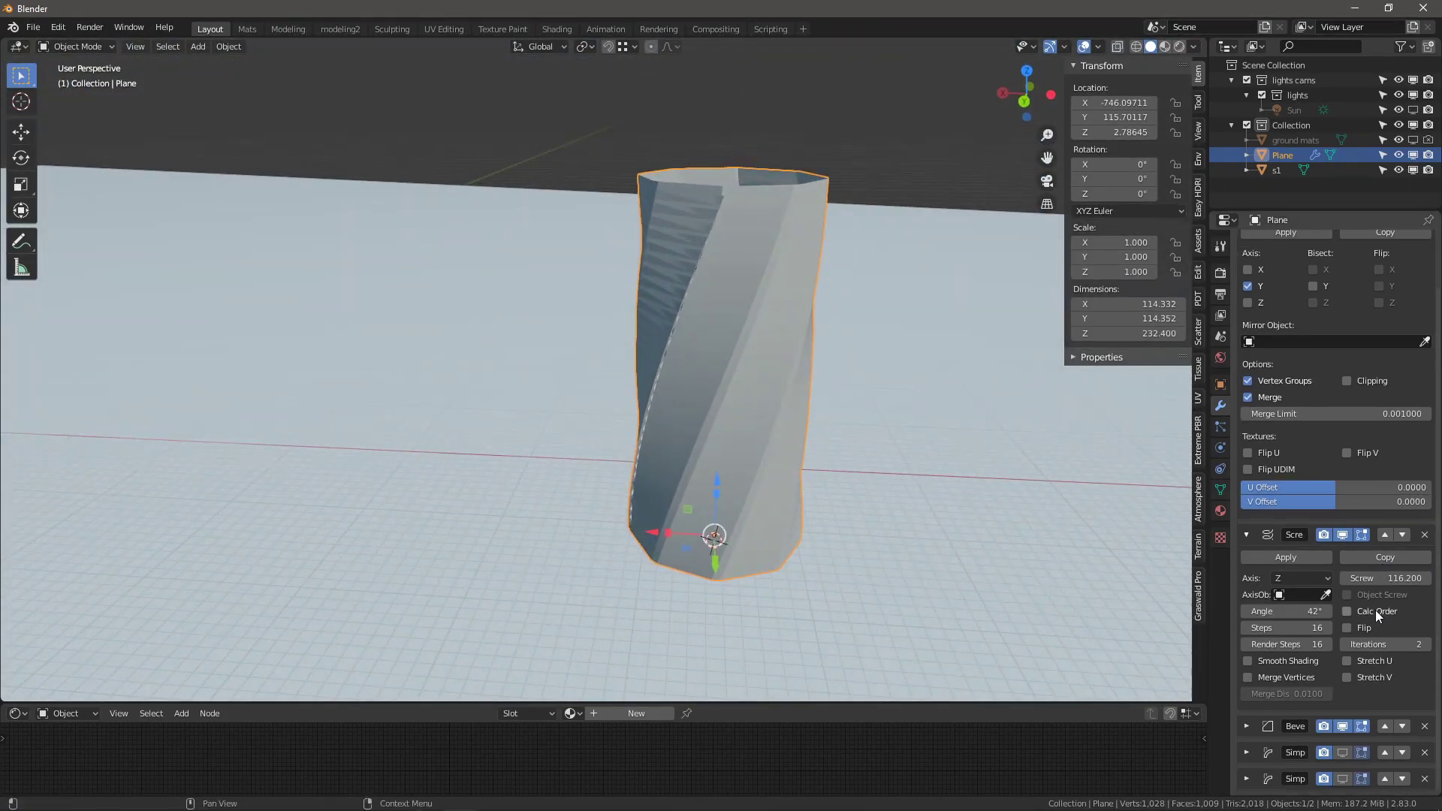
left_click(1343, 723)
left_click(1343, 724)
- Change the Bevel modifier's limit method to Angle and set the limiting angle to 23°
left_click(1260, 727)
scroll(1291, 683, "down", 6)
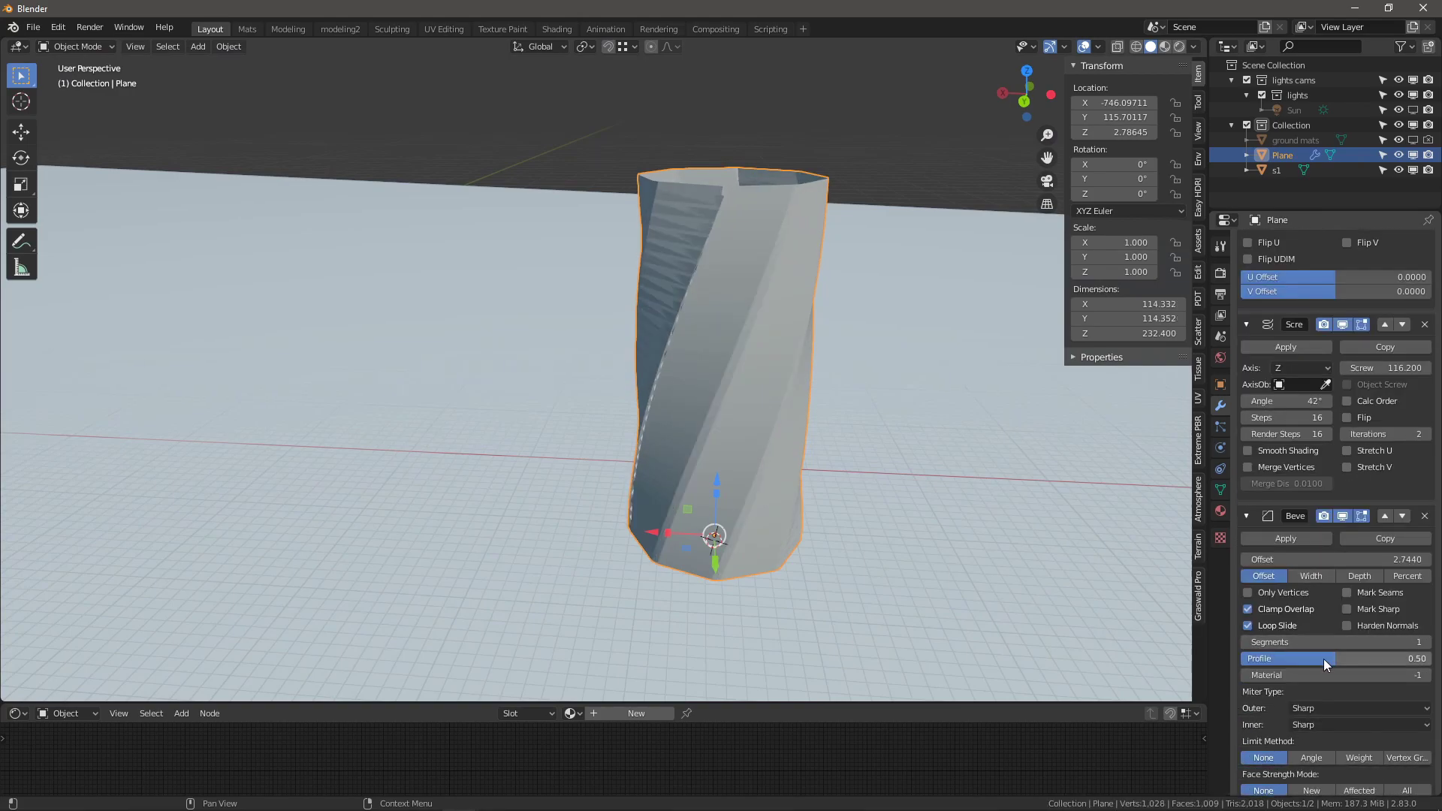
scroll(1300, 680, "down", 4)
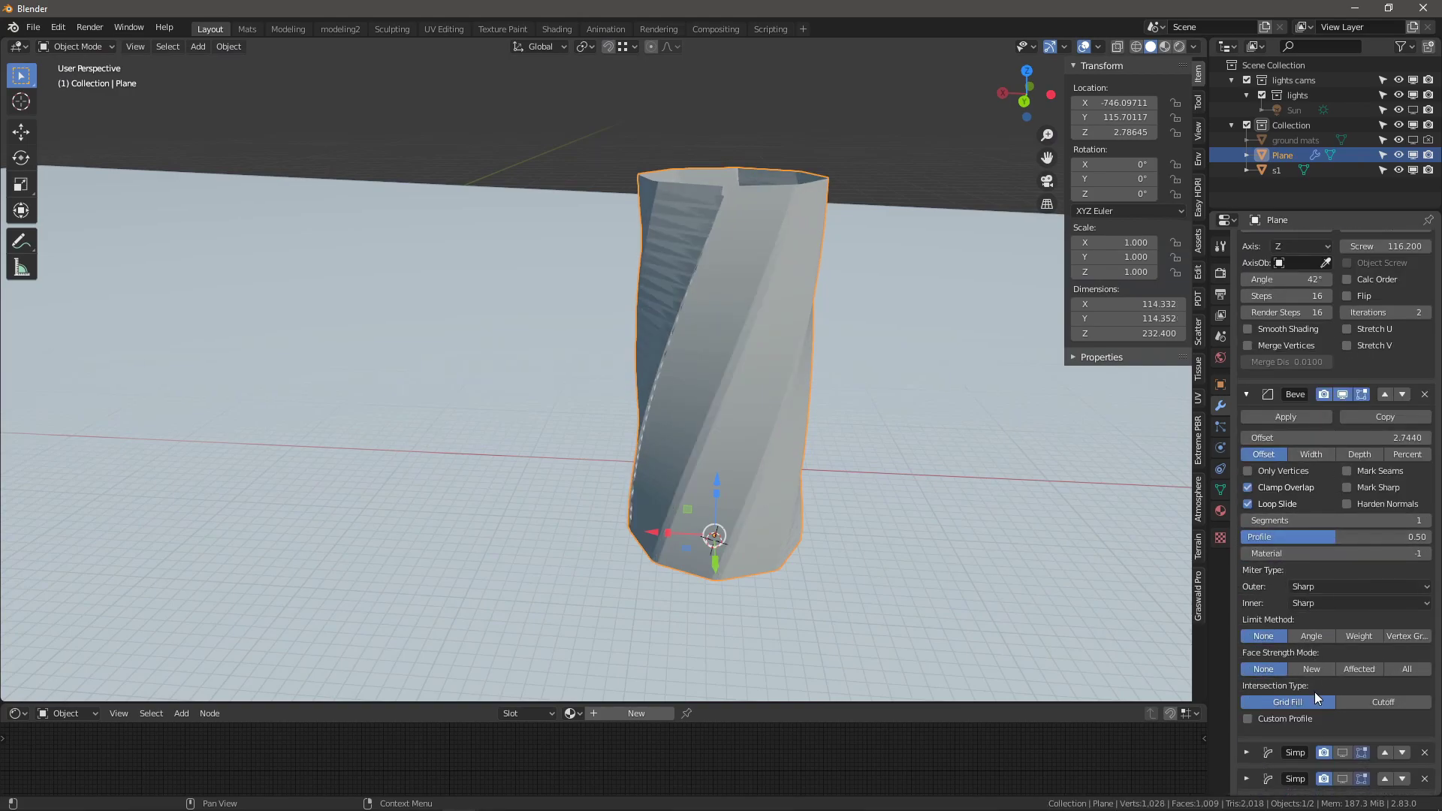
left_click(1310, 635)
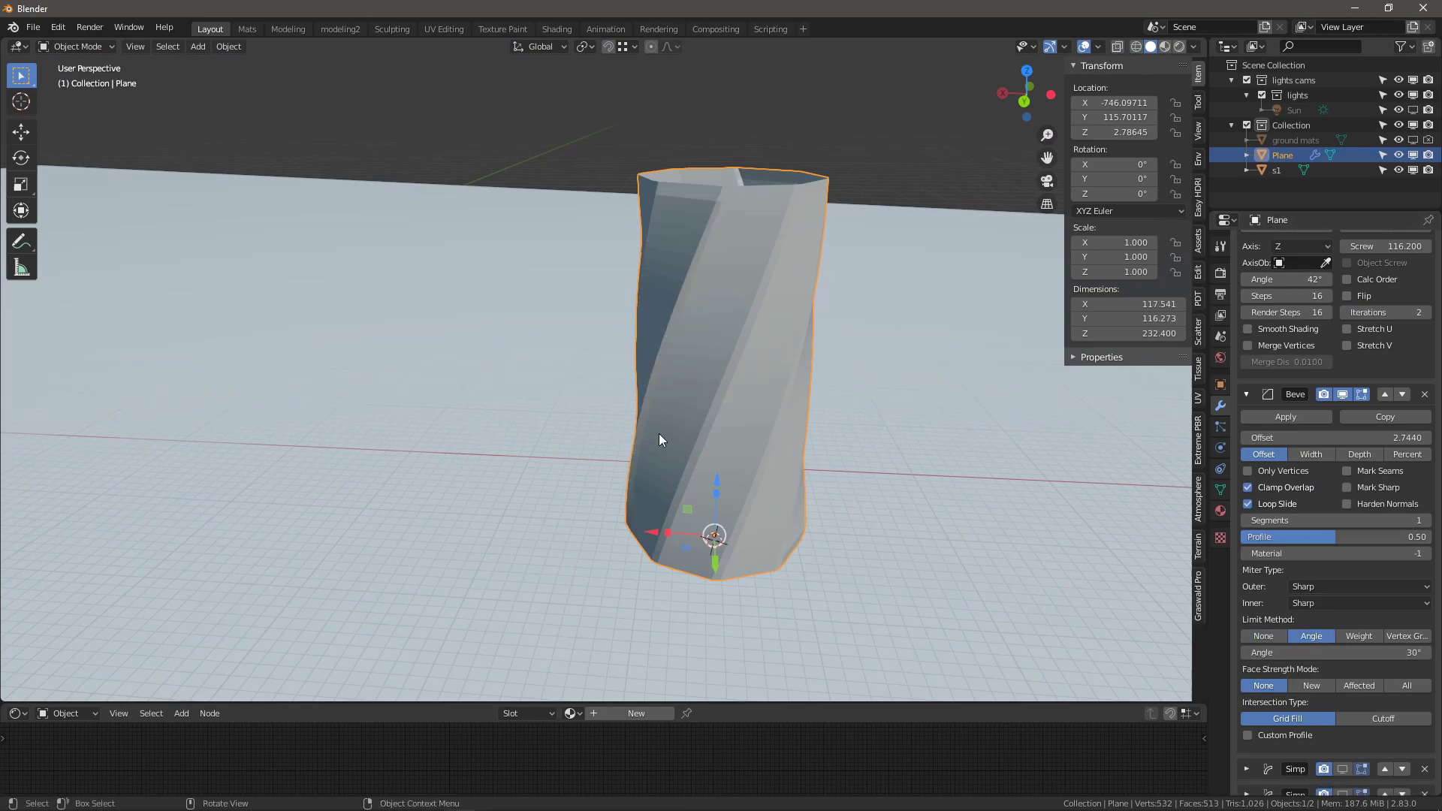
middle_click_drag(659, 435, 727, 431)
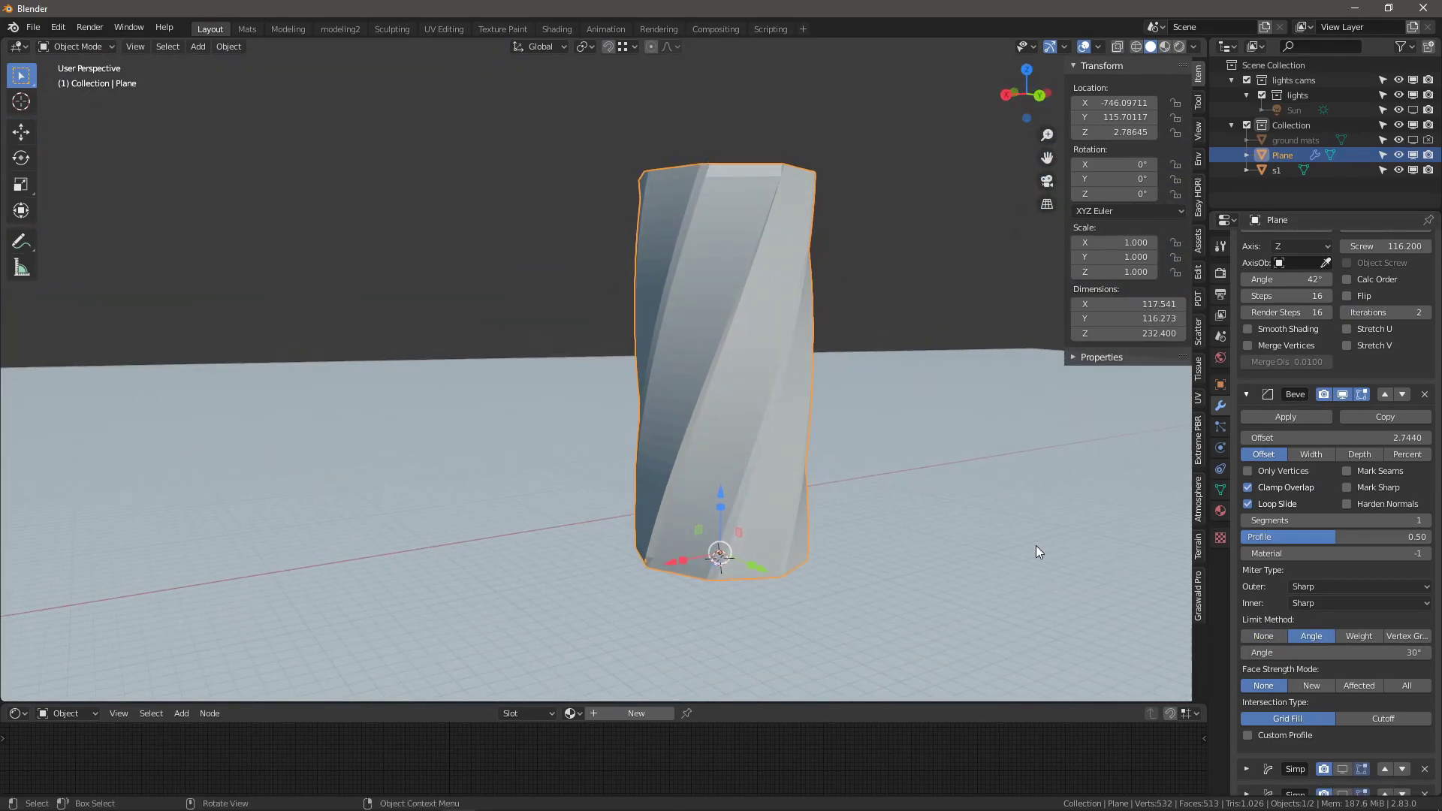
mouse_move(1336, 651)
left_mouse_down()
mouse_move(1365, 652)
mouse_move(1327, 652)
left_mouse_up()
middle_click_drag(646, 279, 634, 318)
scroll(735, 242, "up", 4)
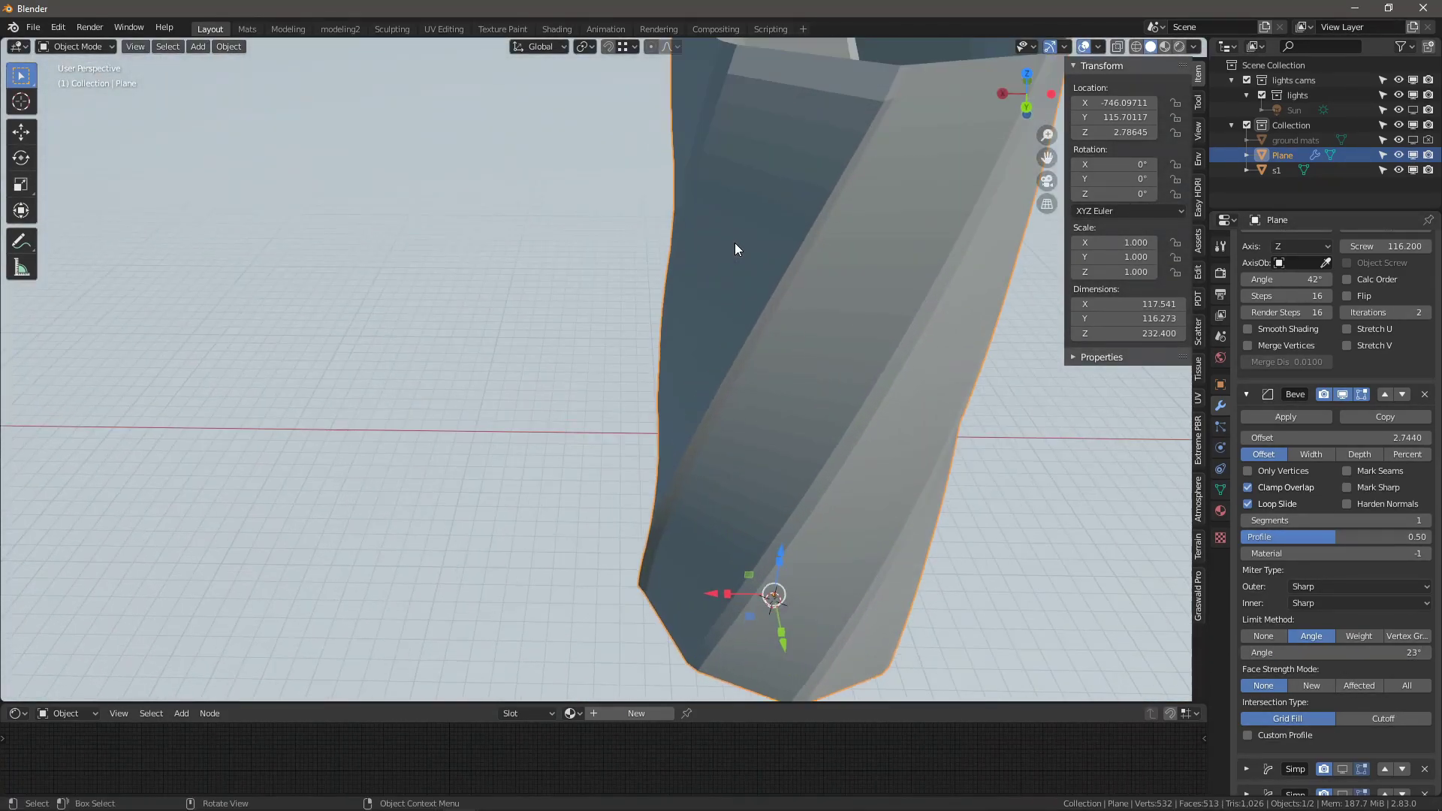
scroll(740, 263, "down", 3)
middle_click_drag(706, 414, 841, 382)
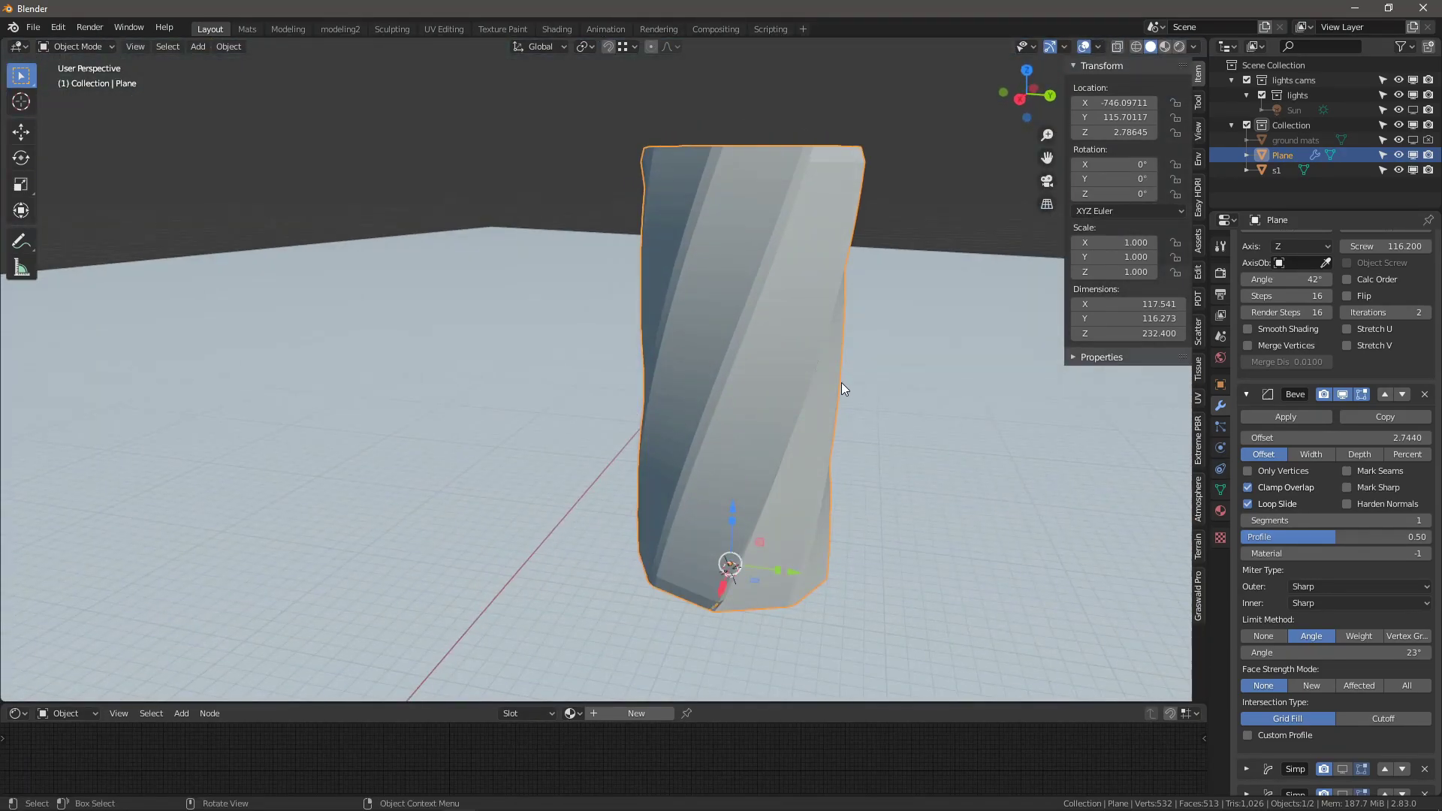
middle_click_drag(730, 482, 864, 383)
- Collapse the Bevel and Screw settings and turn viewport display of both Simple Deform modifiers back on
scroll(1247, 401, "up", 5)
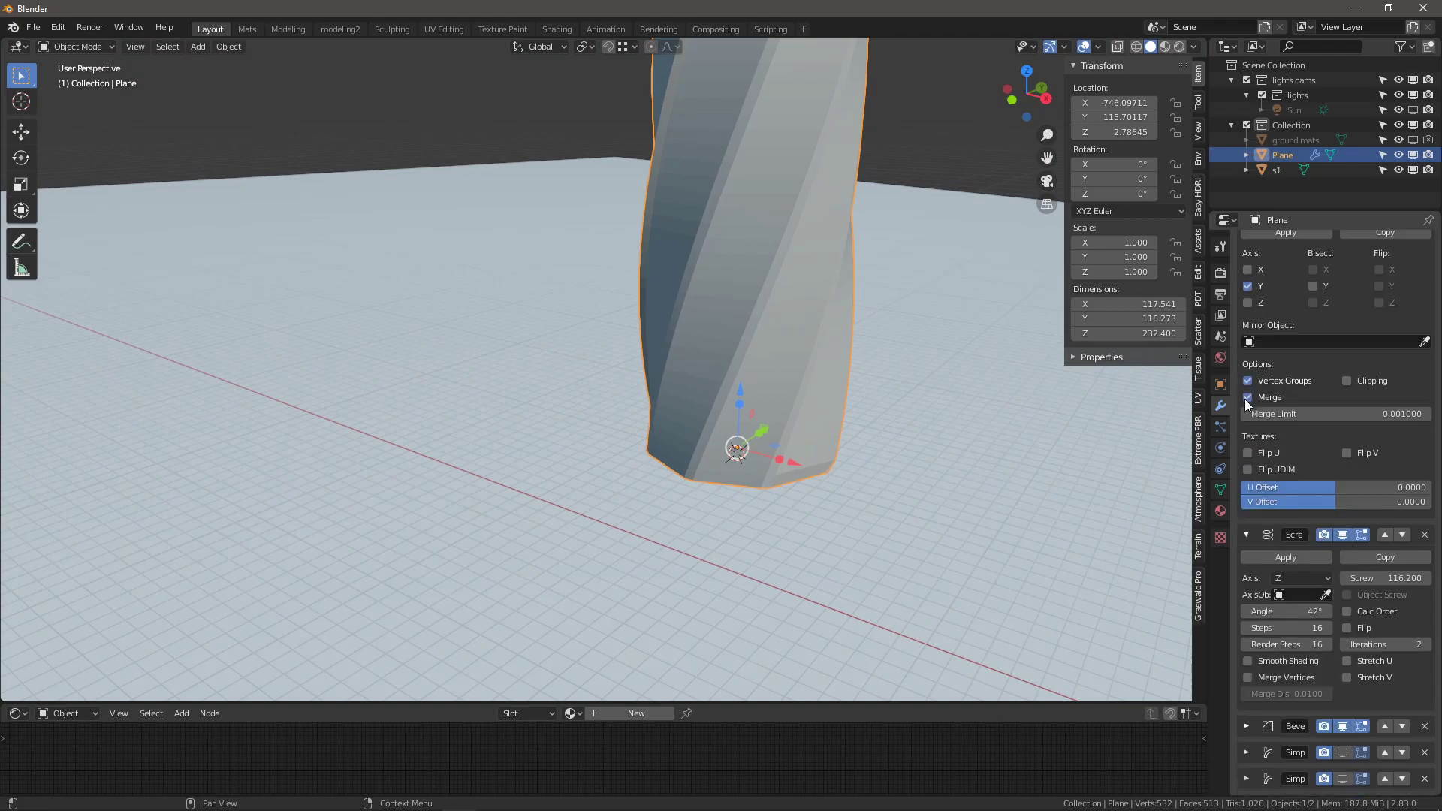
left_click(1246, 535)
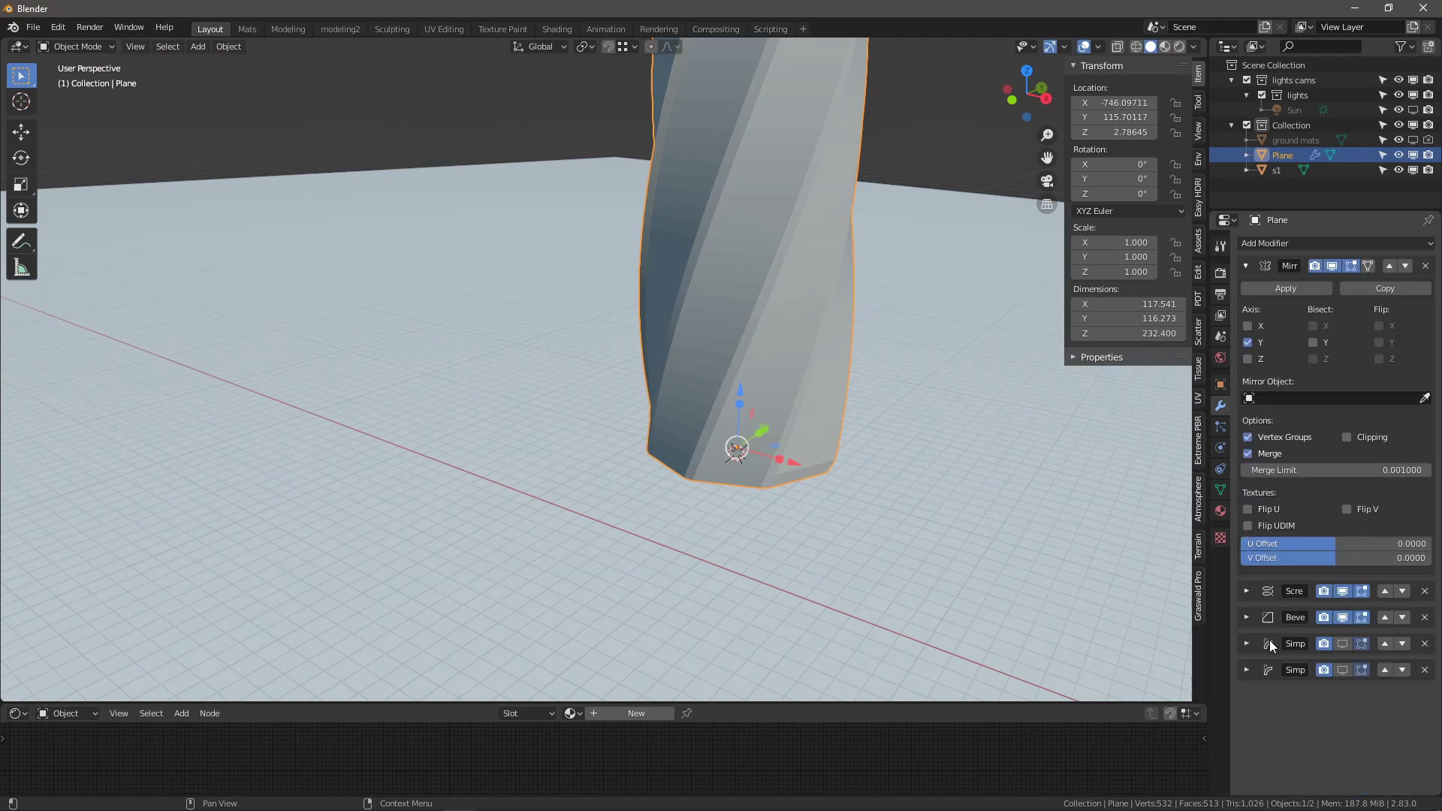
left_click(1342, 644)
left_click(1342, 670)
- Add a plane about 317 units wide at the tower's base and apply its scale
middle_click_drag(1132, 551, 856, 370)
key("shift+a")
mouse_move(781, 398)
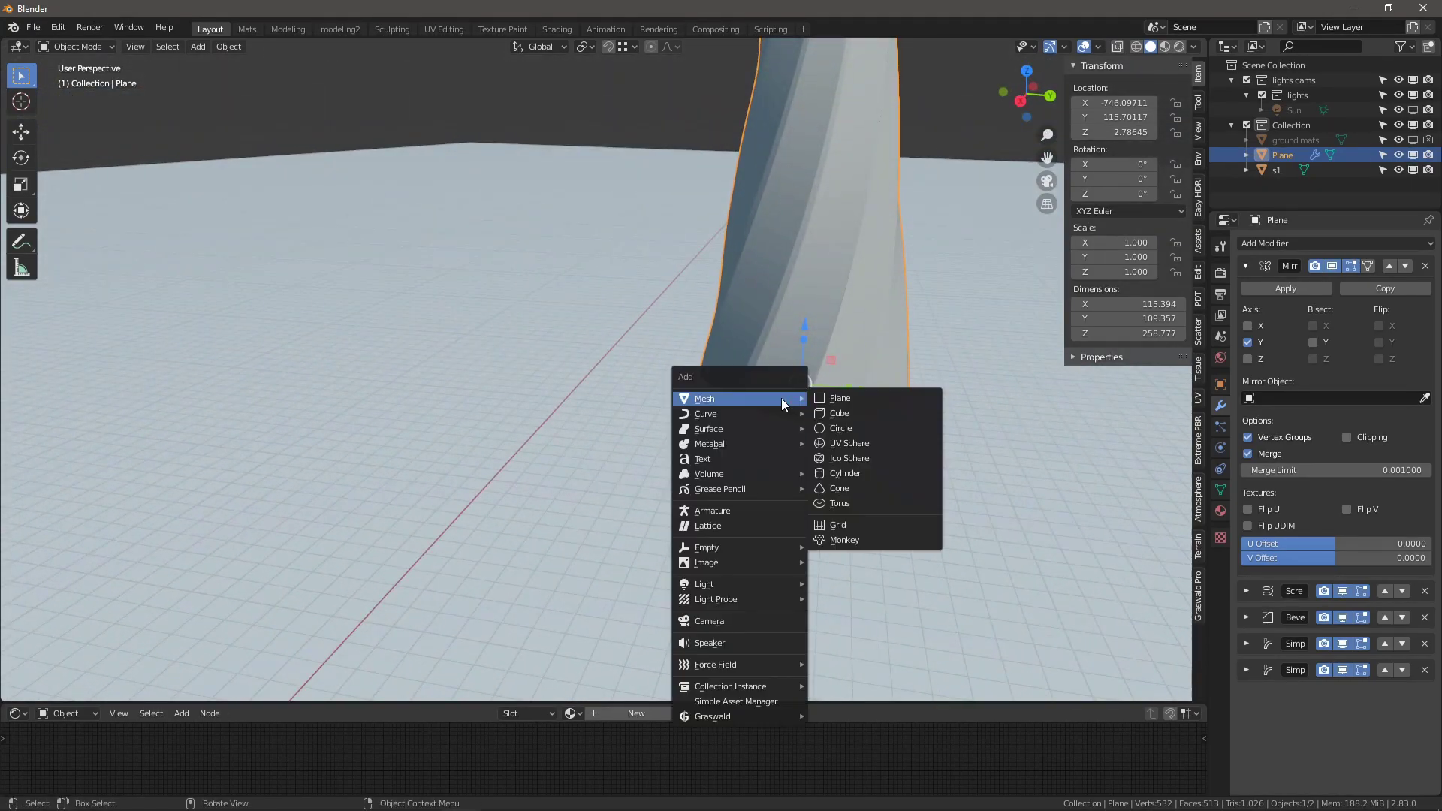
left_click(877, 396)
key("s")
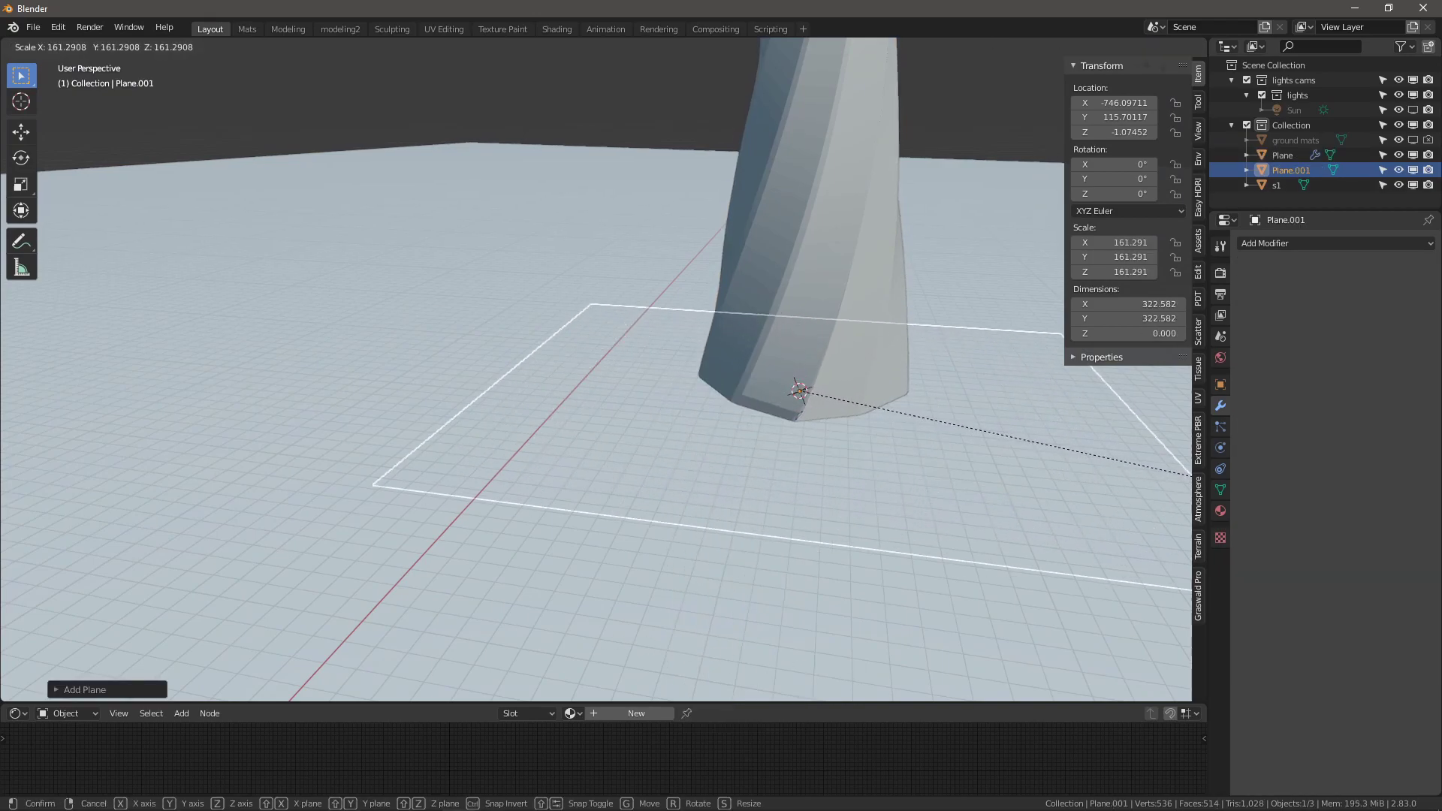
left_click(1098, 640)
key("ctrl+a")
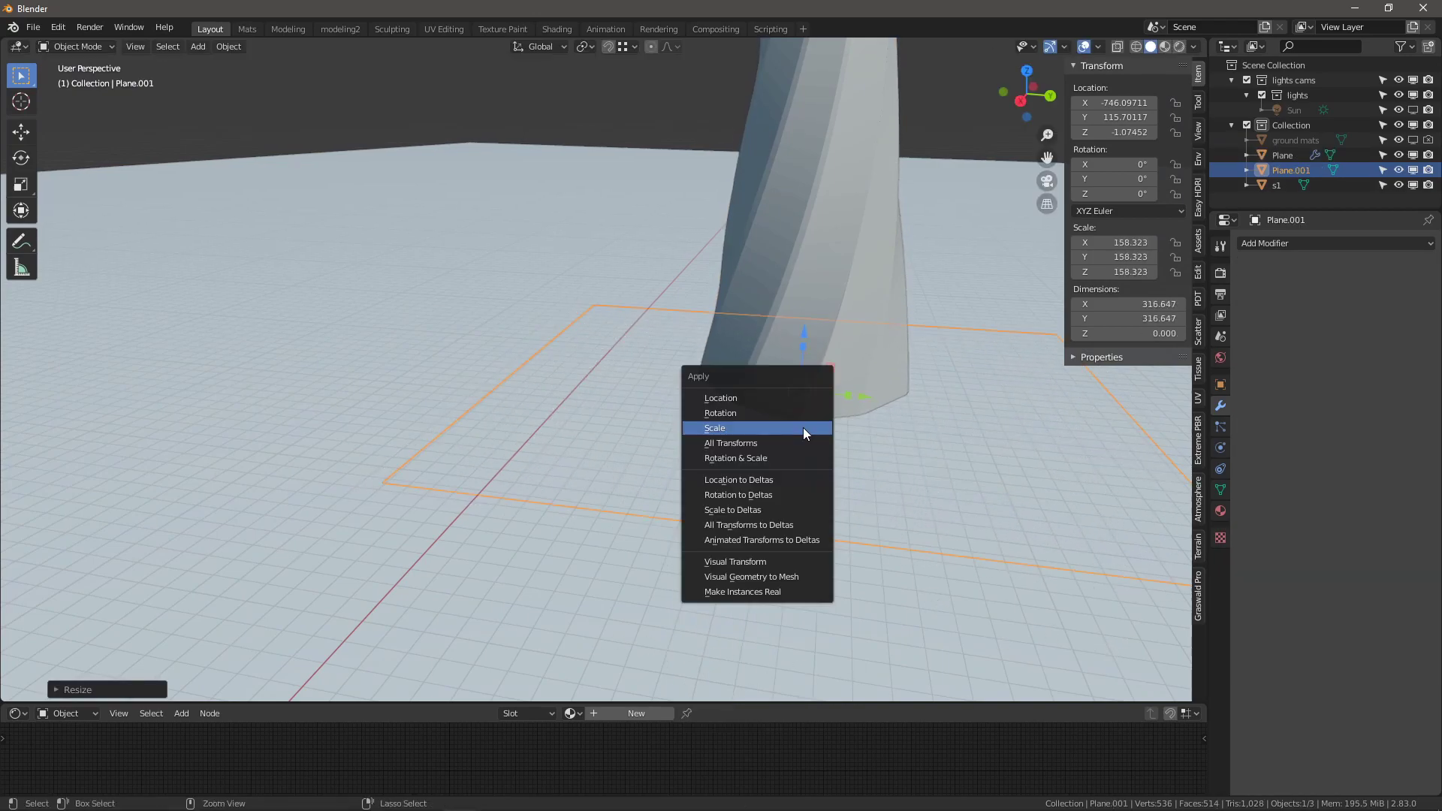
left_click(799, 425)
- Give the plane an Array modifier using constant instead of relative offset, with Z set to 3.8
left_click(1268, 243)
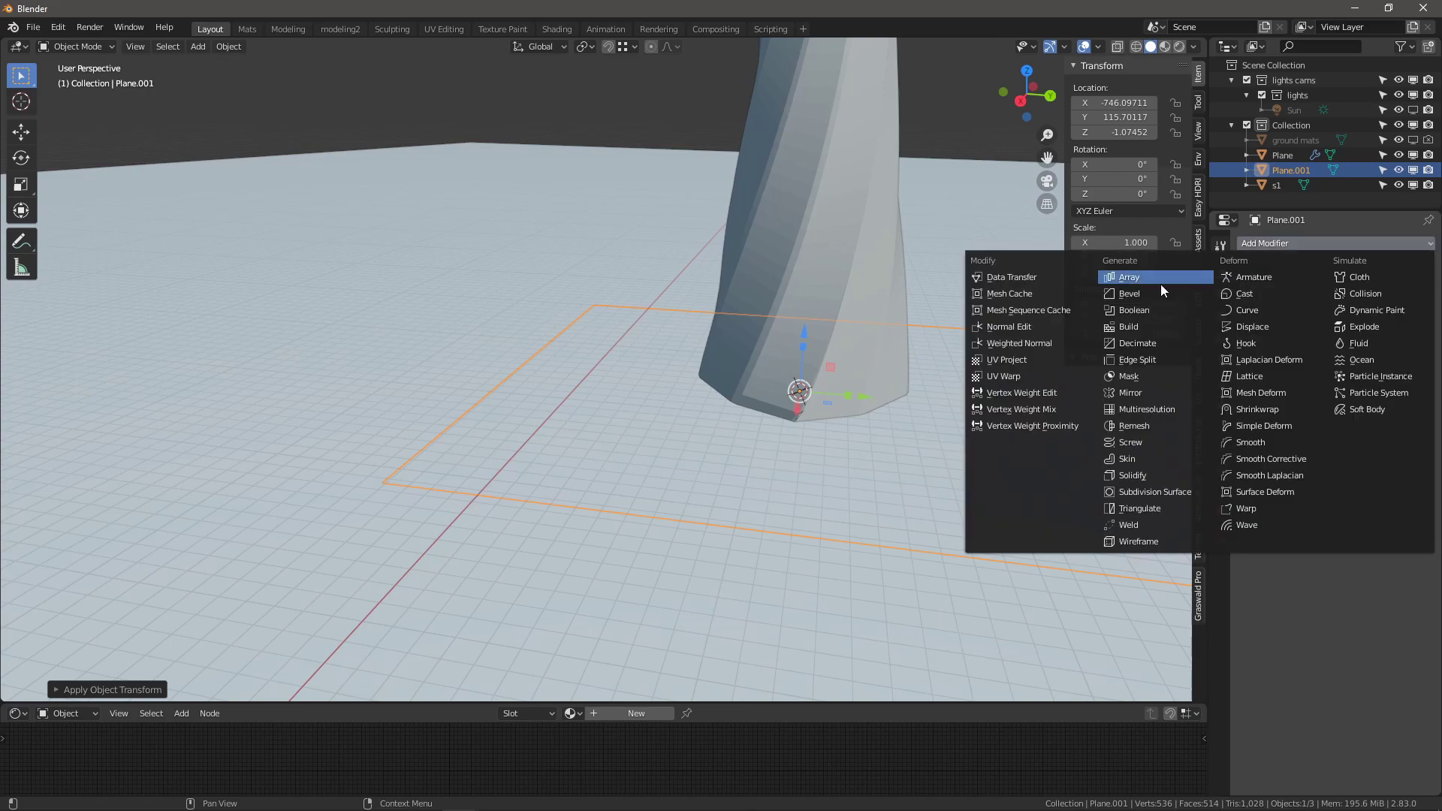
left_click(1156, 277)
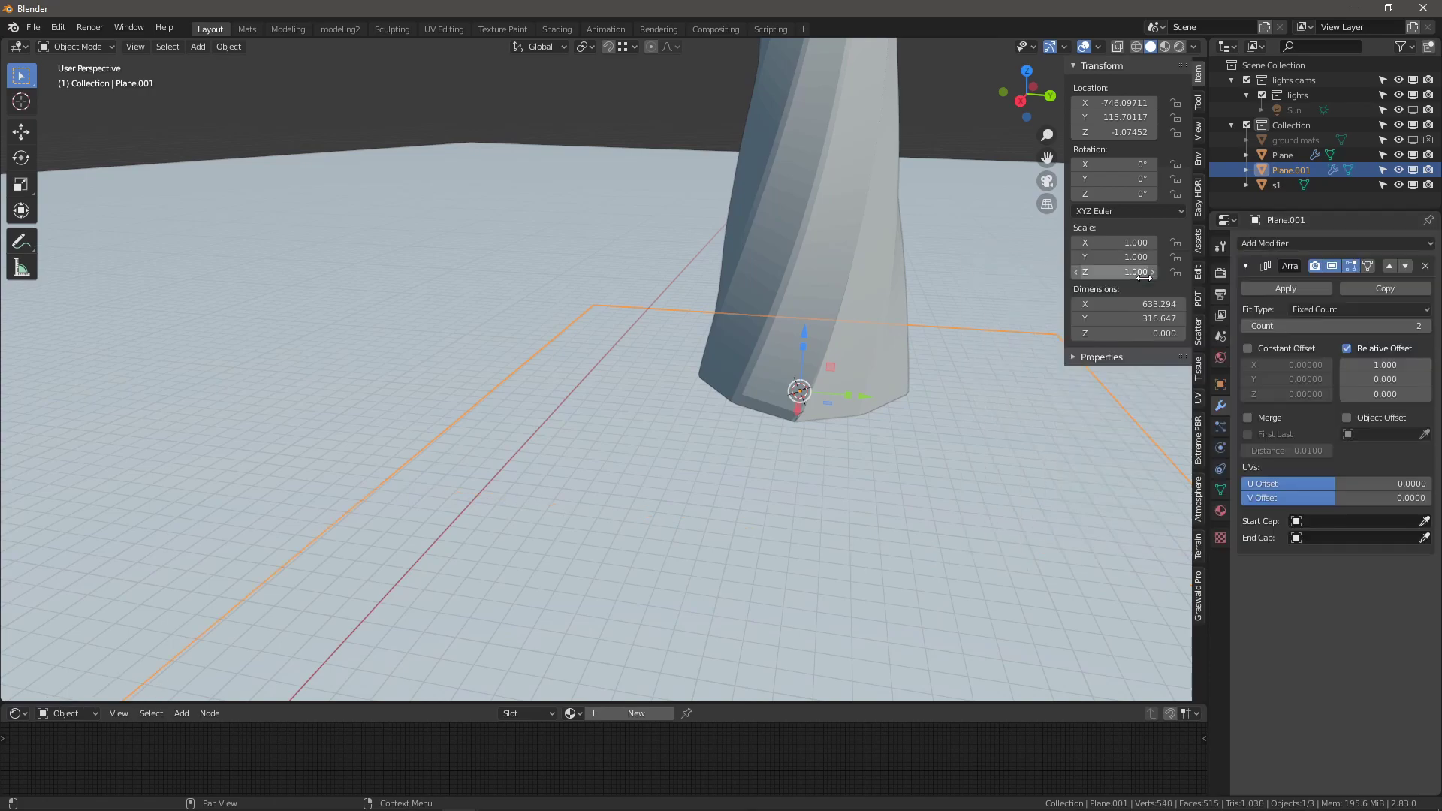
left_click(1346, 349)
left_click(1277, 347)
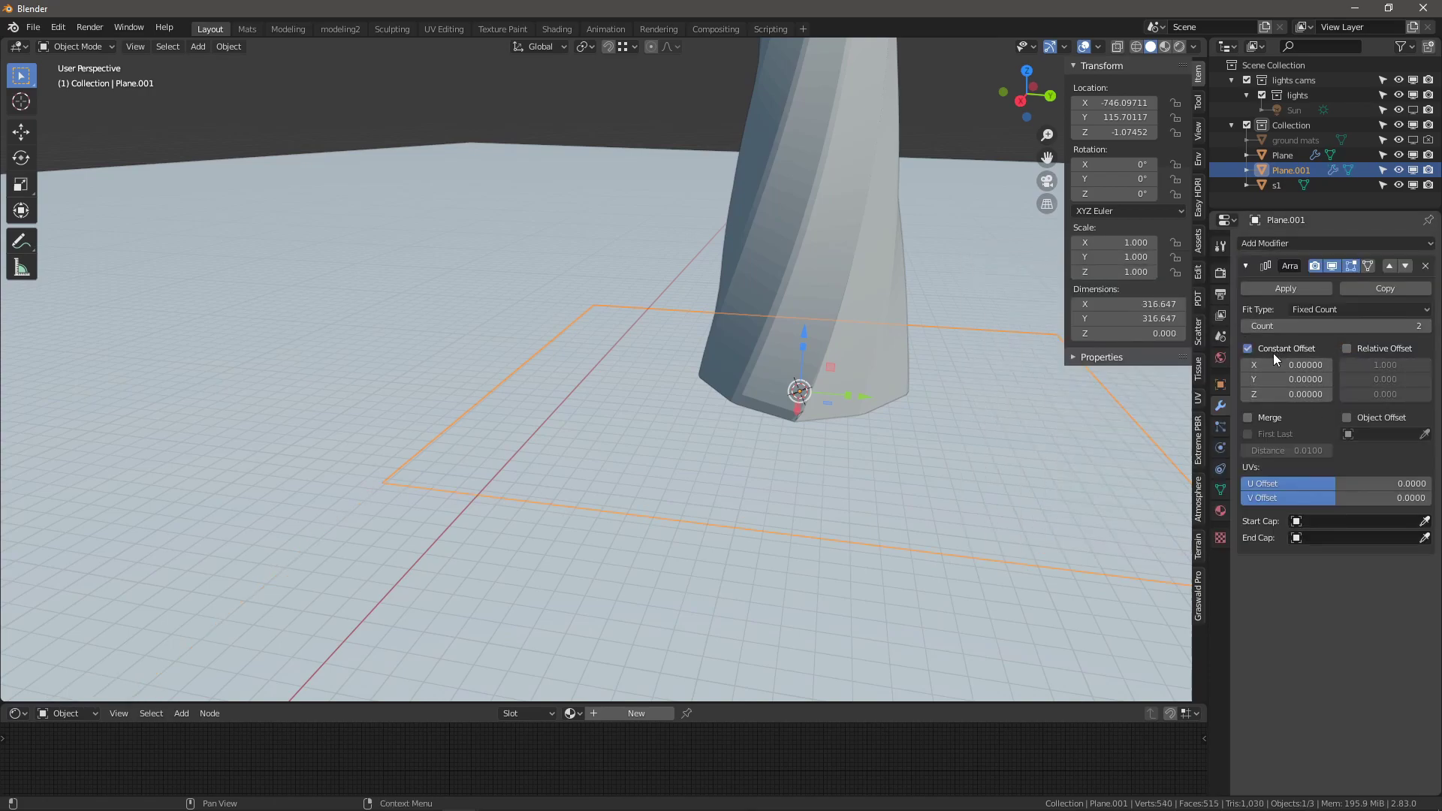
left_click(1279, 395)
type("3.8")
key("Return")
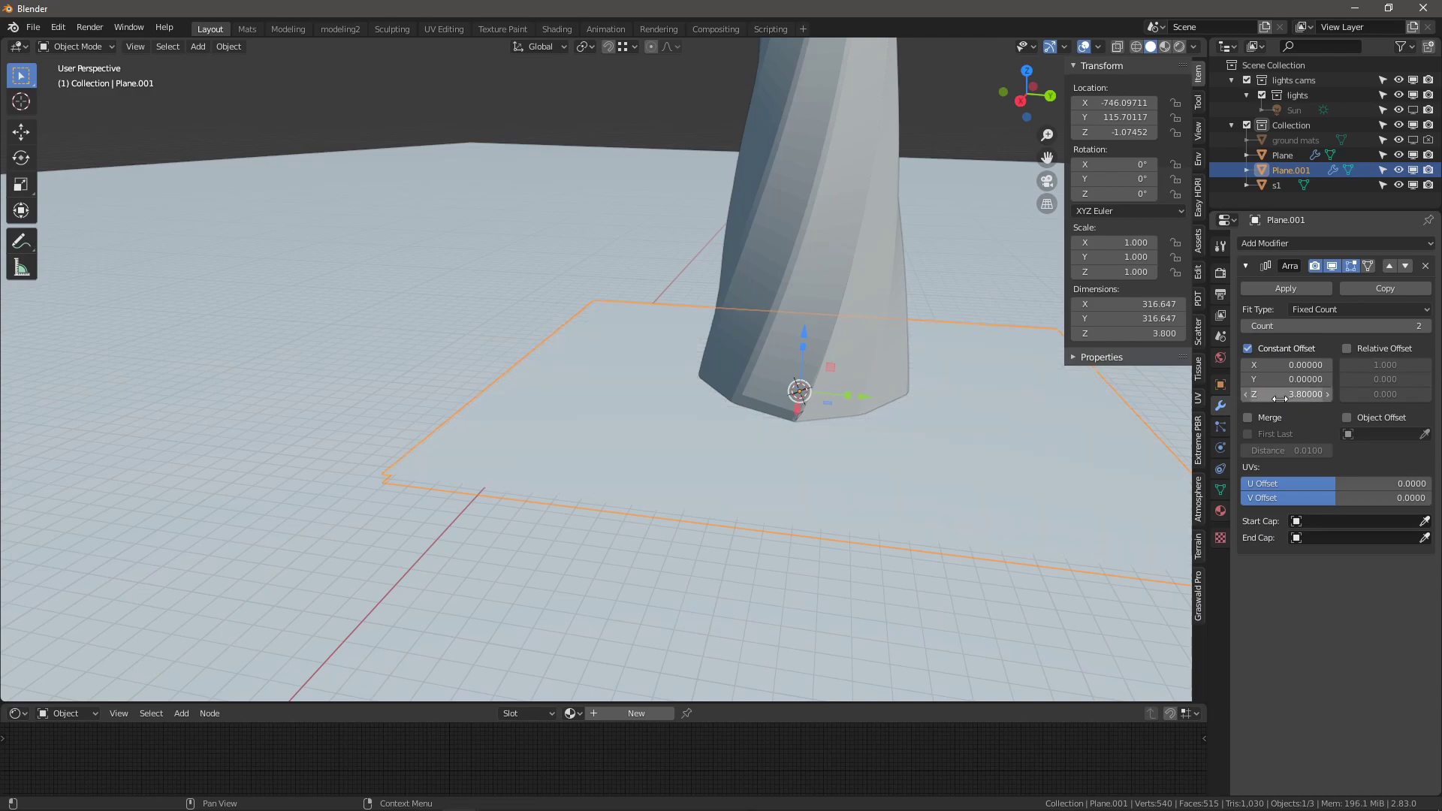
- Raise the plane's Array count to 81 so the stacked floor planes cover the tower's full height
left_click_drag(1384, 326, 1441, 325)
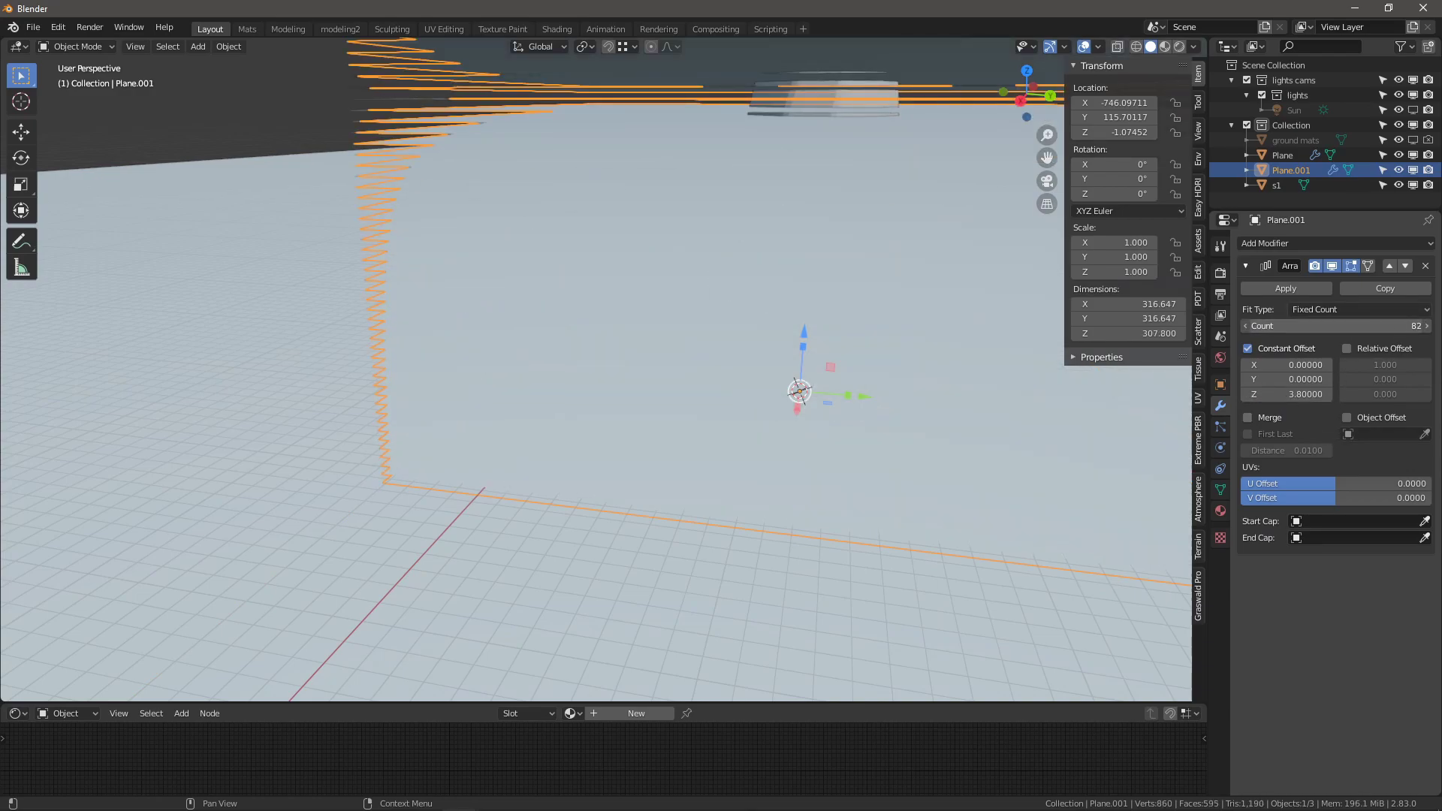
scroll(724, 443, "down", 3)
middle_click_drag(724, 443, 635, 405)
scroll(636, 406, "down", 2)
middle_click_drag(812, 284, 901, 271)
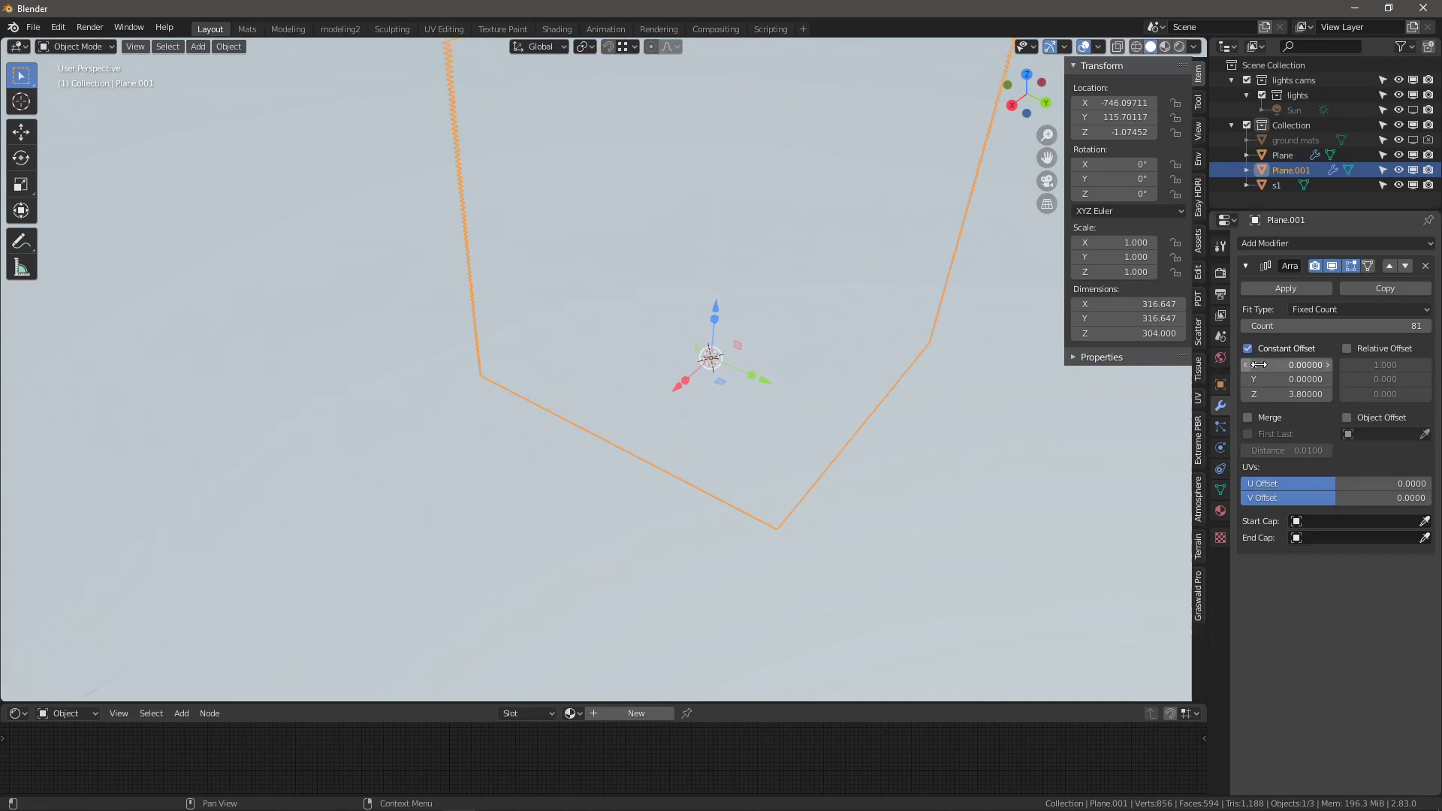
- Hide the arrayed plane in the viewport and duplicate the twisted tower in place
left_click(1413, 170)
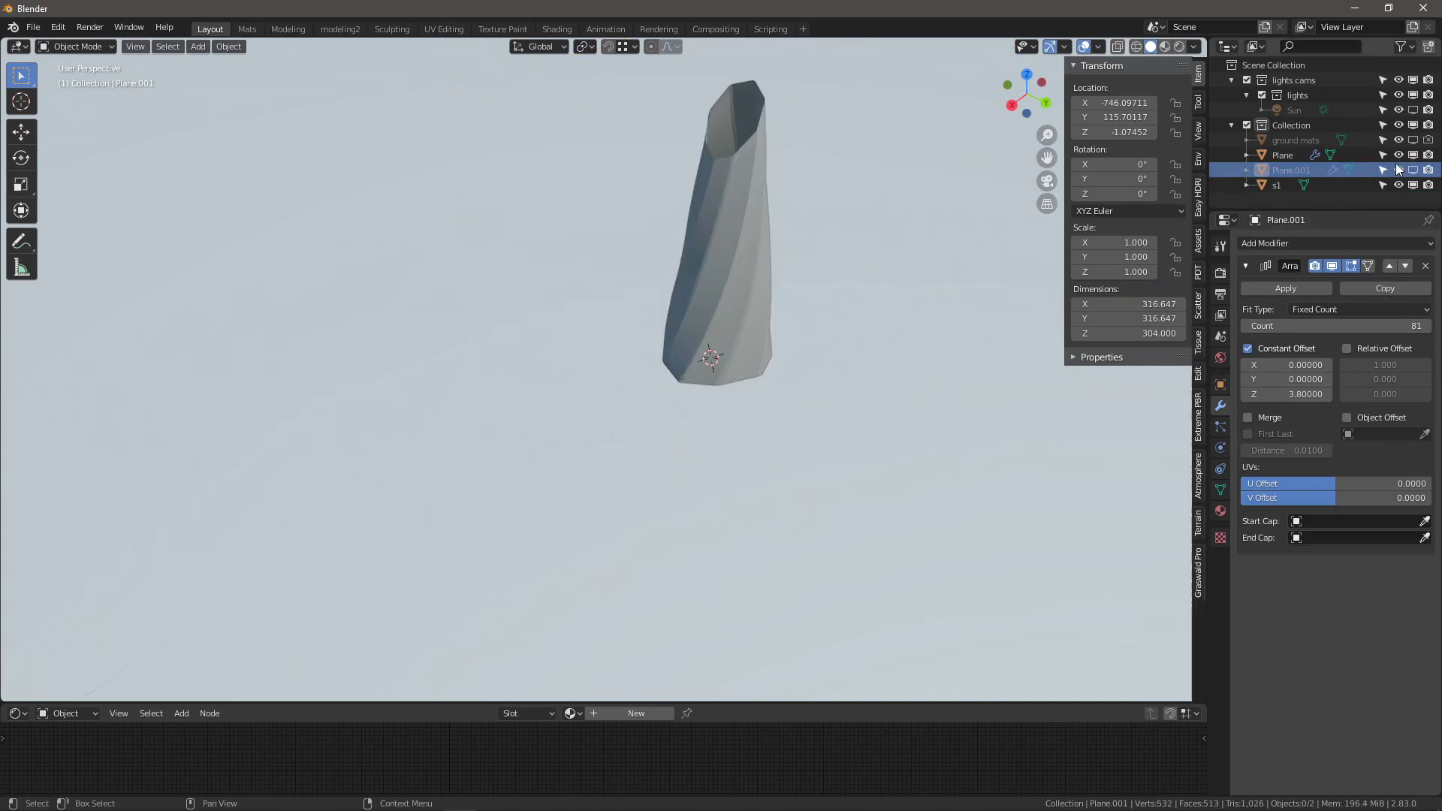
left_click(713, 285)
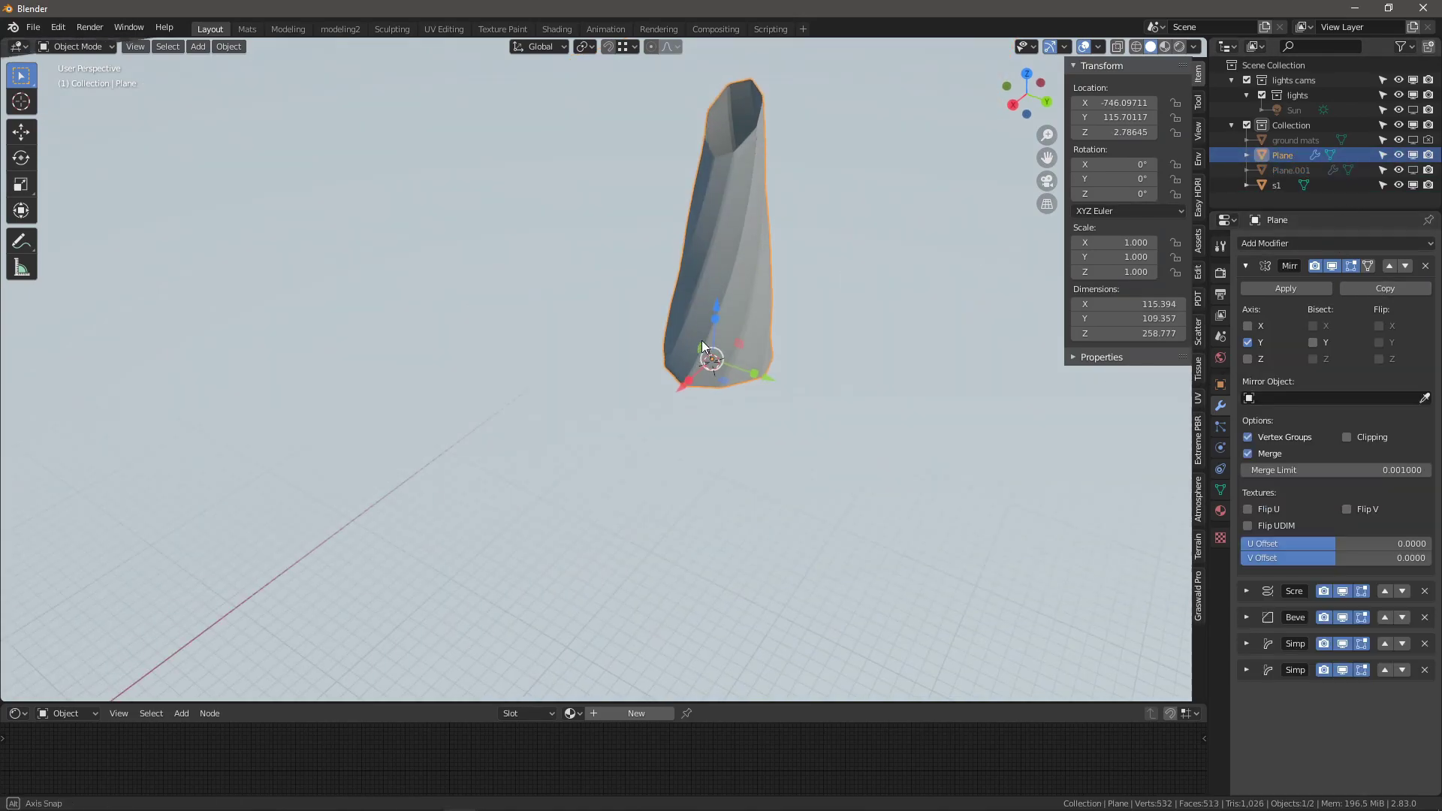
mouse_move(701, 341)
middle_mouse_down()
mouse_move(732, 293)
mouse_move(704, 337)
mouse_move(718, 348)
middle_mouse_up()
key("shift+d")
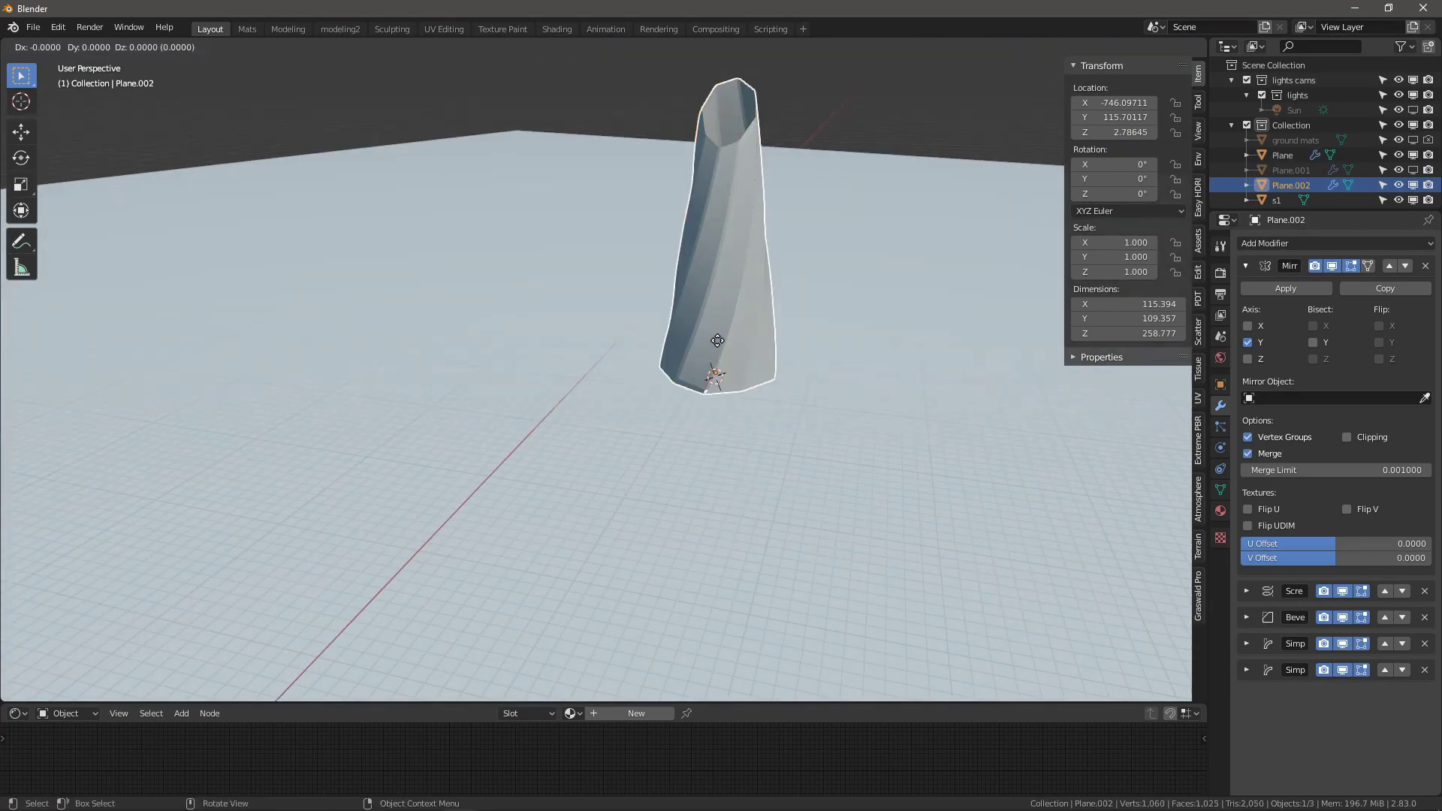
right_click(717, 341)
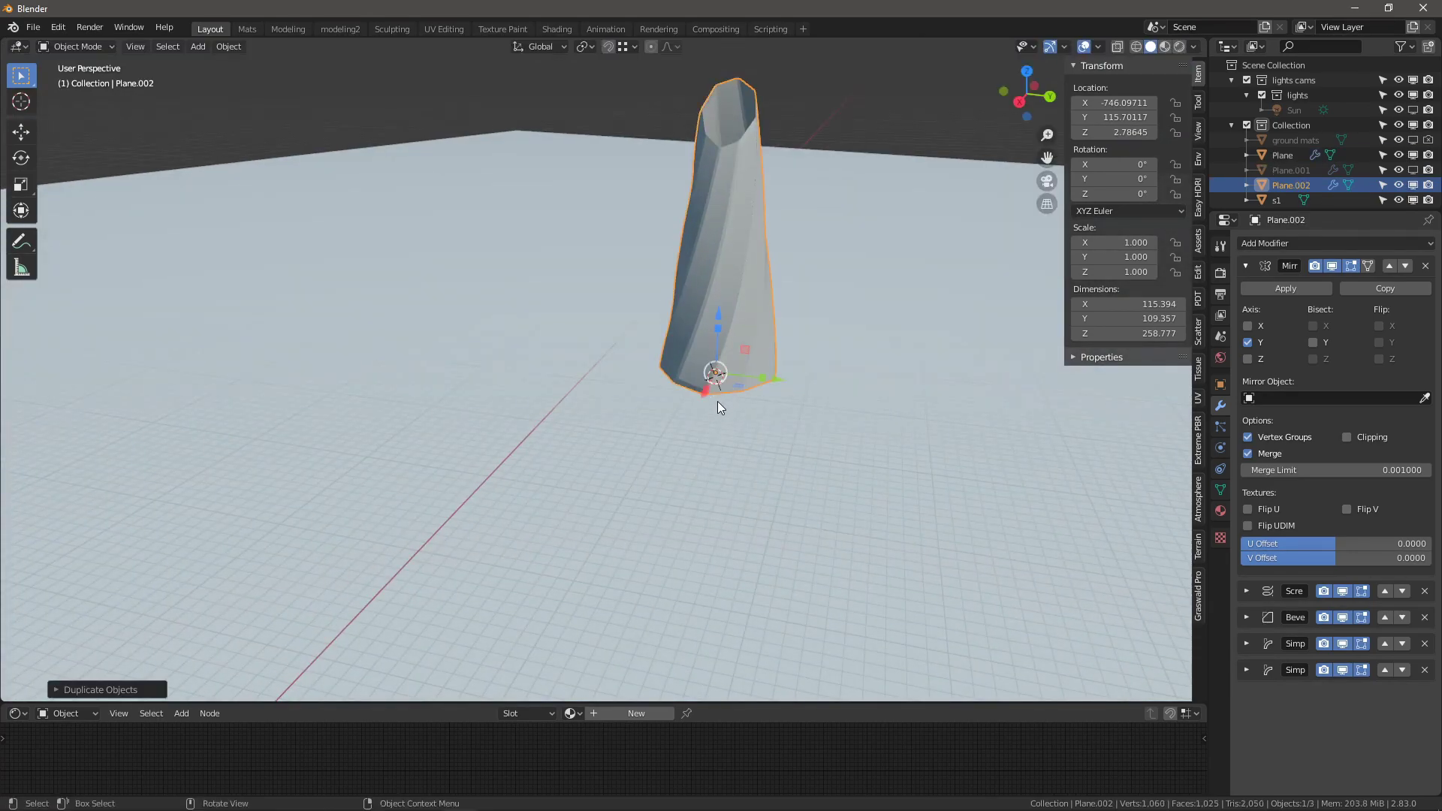
scroll(721, 373, "up", 2)
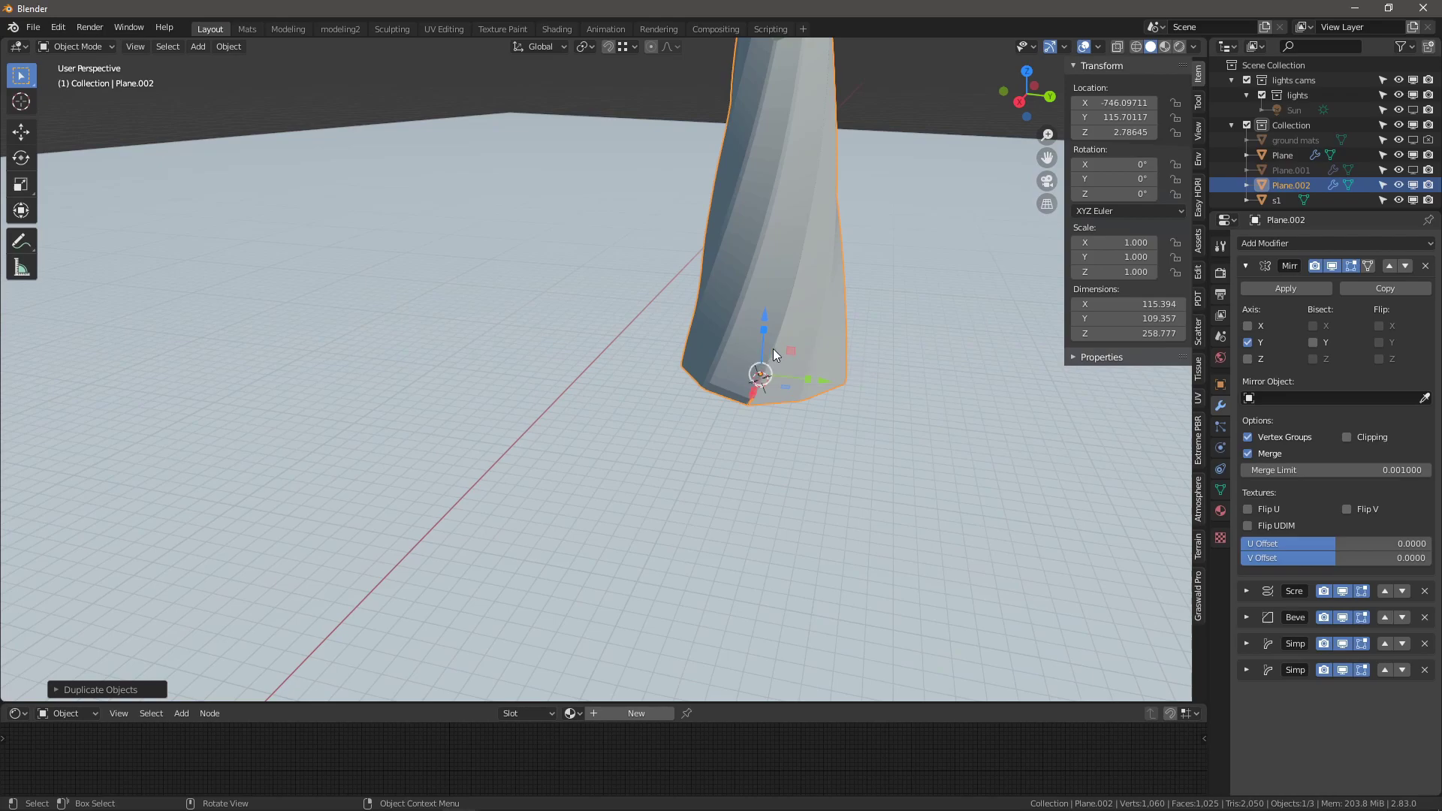
key("x")
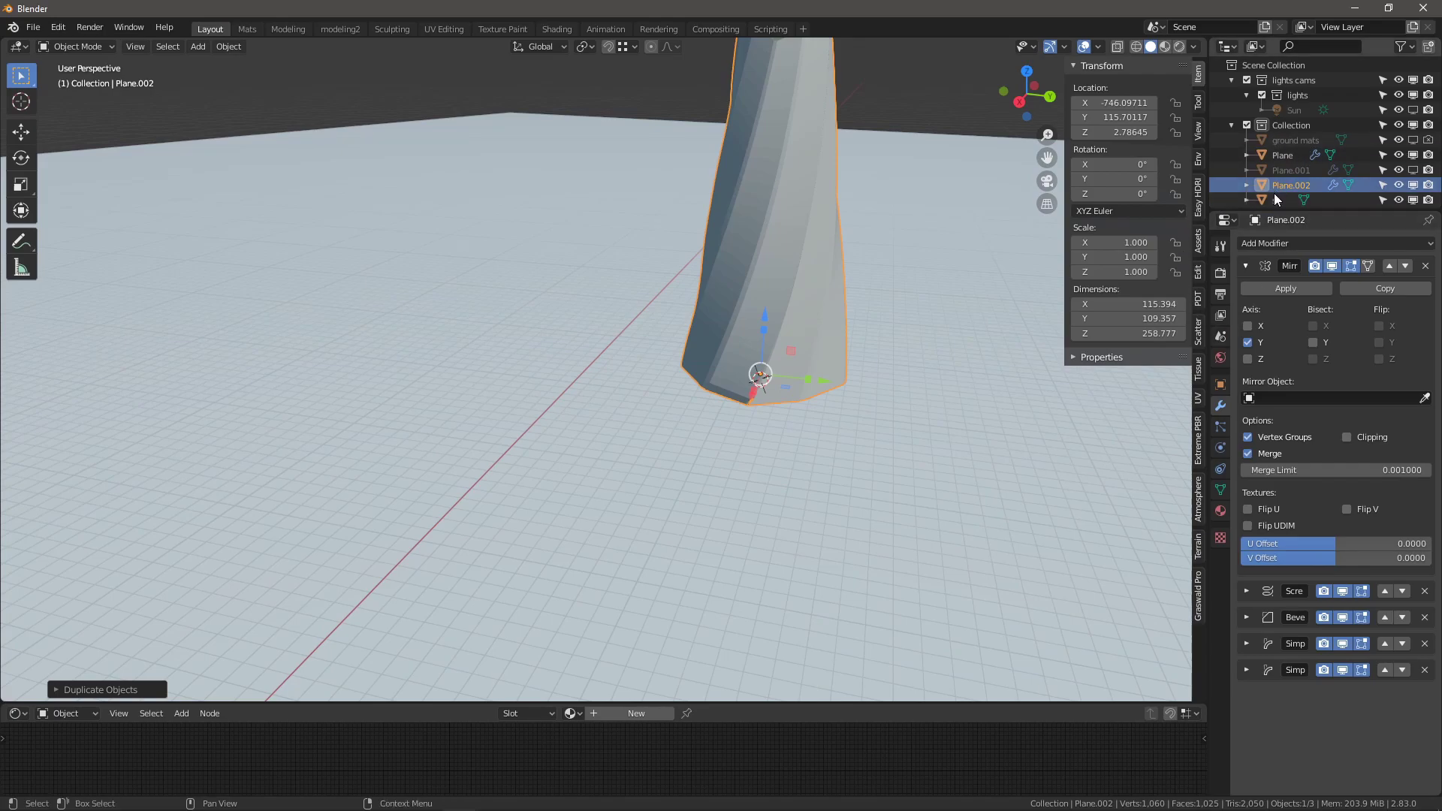
- Show the arrayed plane again and add a Boolean modifier to it that intersects with the duplicate tower, Plane.002
left_click(1413, 169)
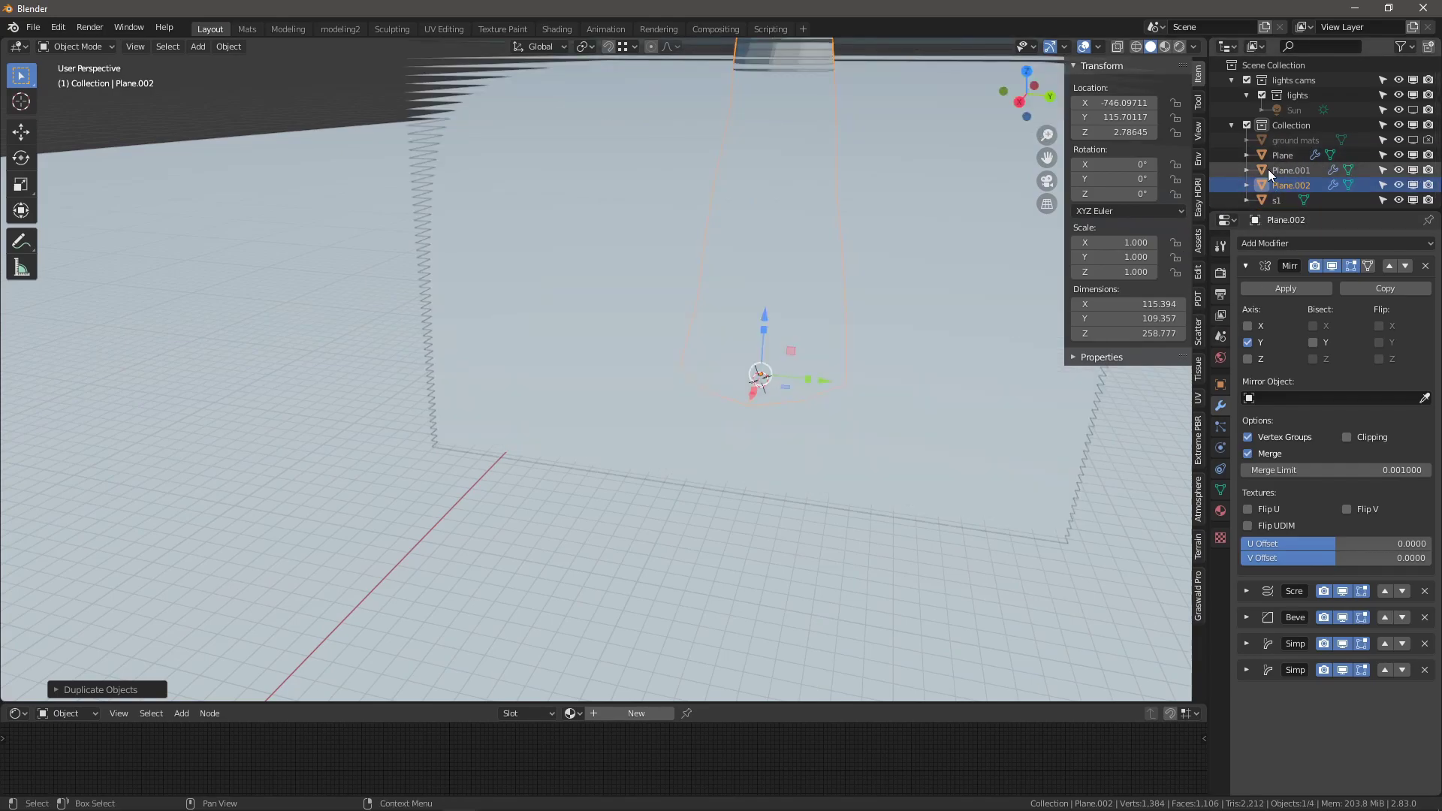
left_click(1288, 170)
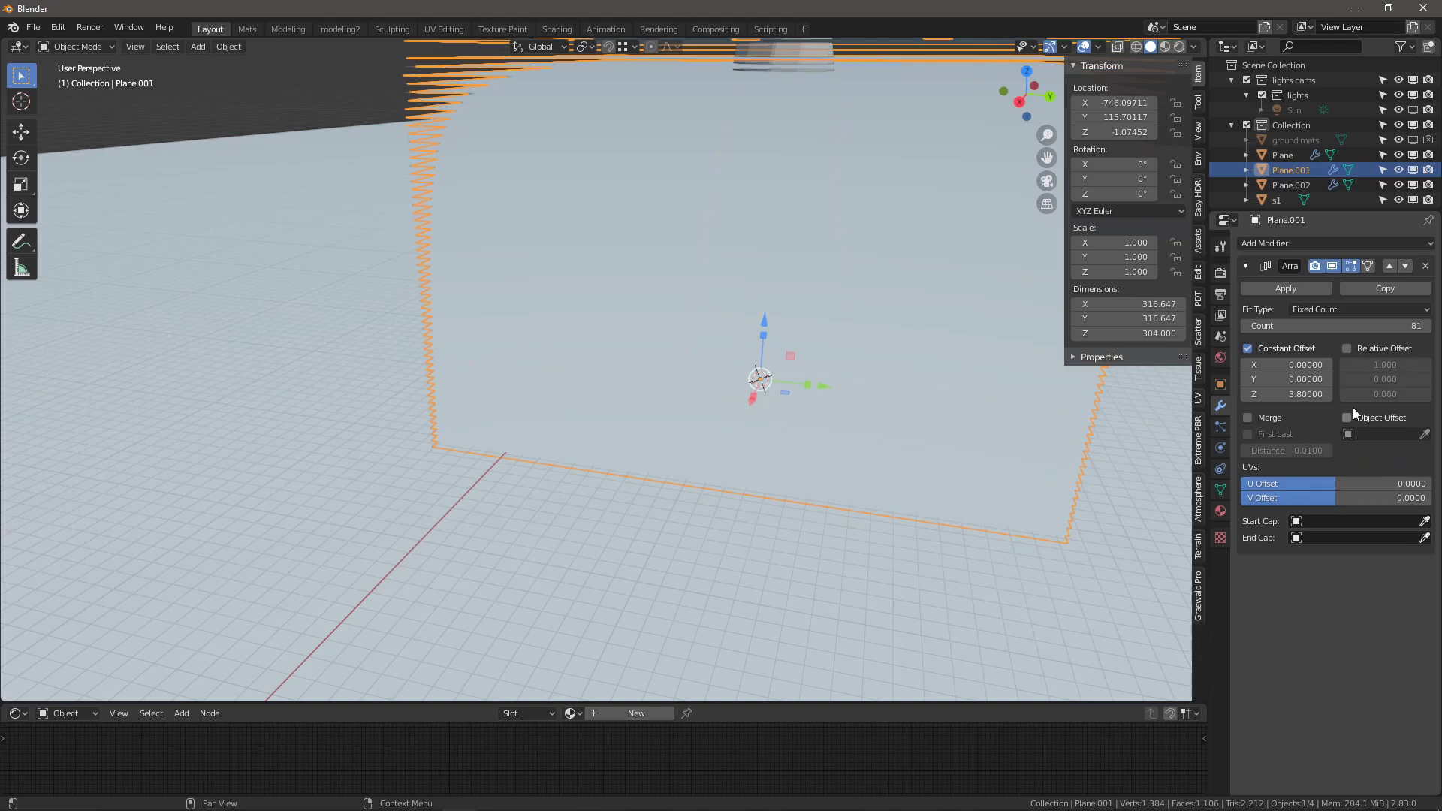
left_click(1275, 244)
left_click(1177, 310)
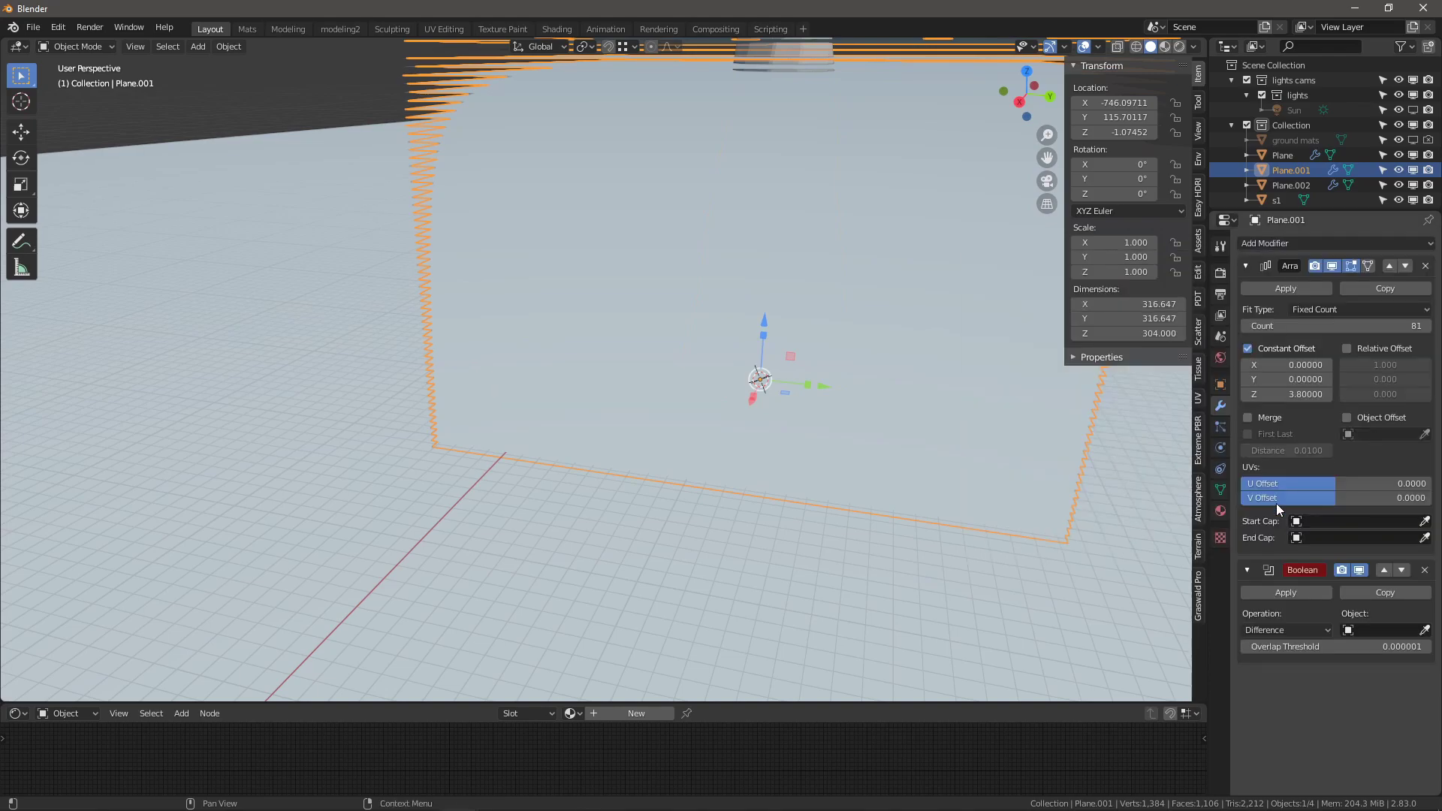
left_click(1287, 628)
left_click(1269, 653)
left_click(1424, 630)
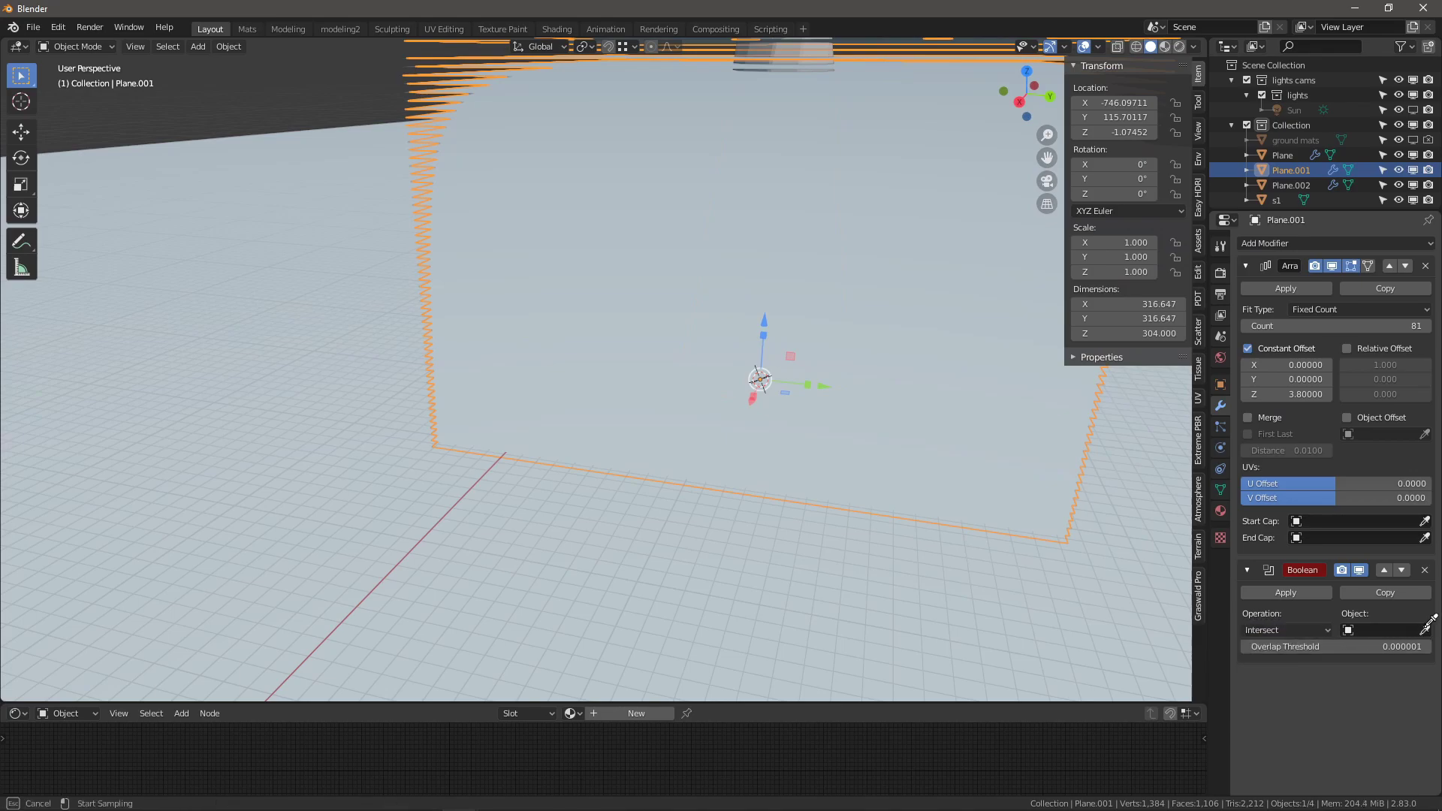
left_click(1291, 185)
mouse_move(895, 246)
middle_mouse_down()
mouse_move(821, 260)
mouse_move(799, 223)
mouse_move(895, 247)
middle_mouse_up()
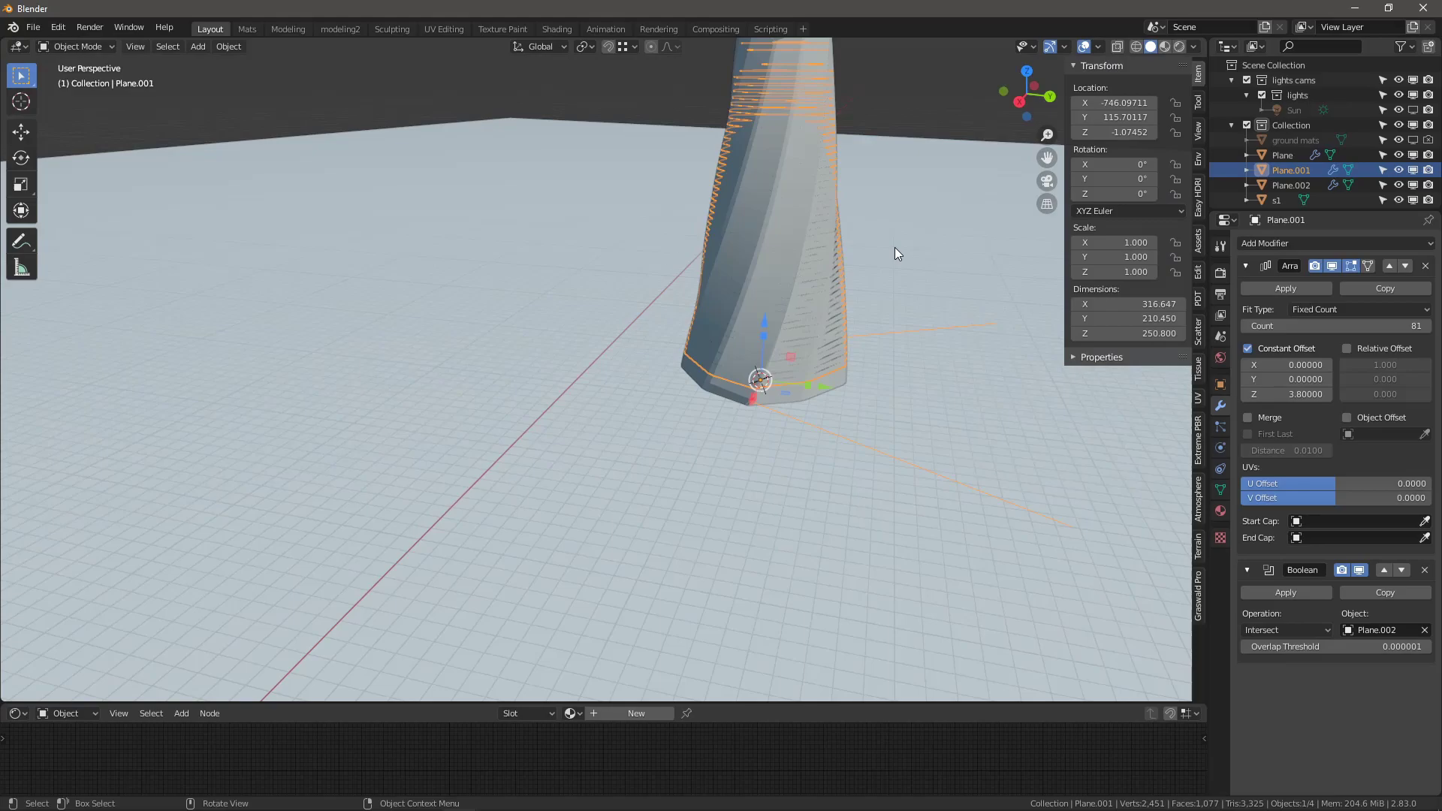
- Add a Solidify modifier with a thickness of 0.5 to the intersected floor planes and deselect everything
scroll(775, 455, "up", 2)
scroll(889, 404, "up", 3)
scroll(916, 389, "down", 4)
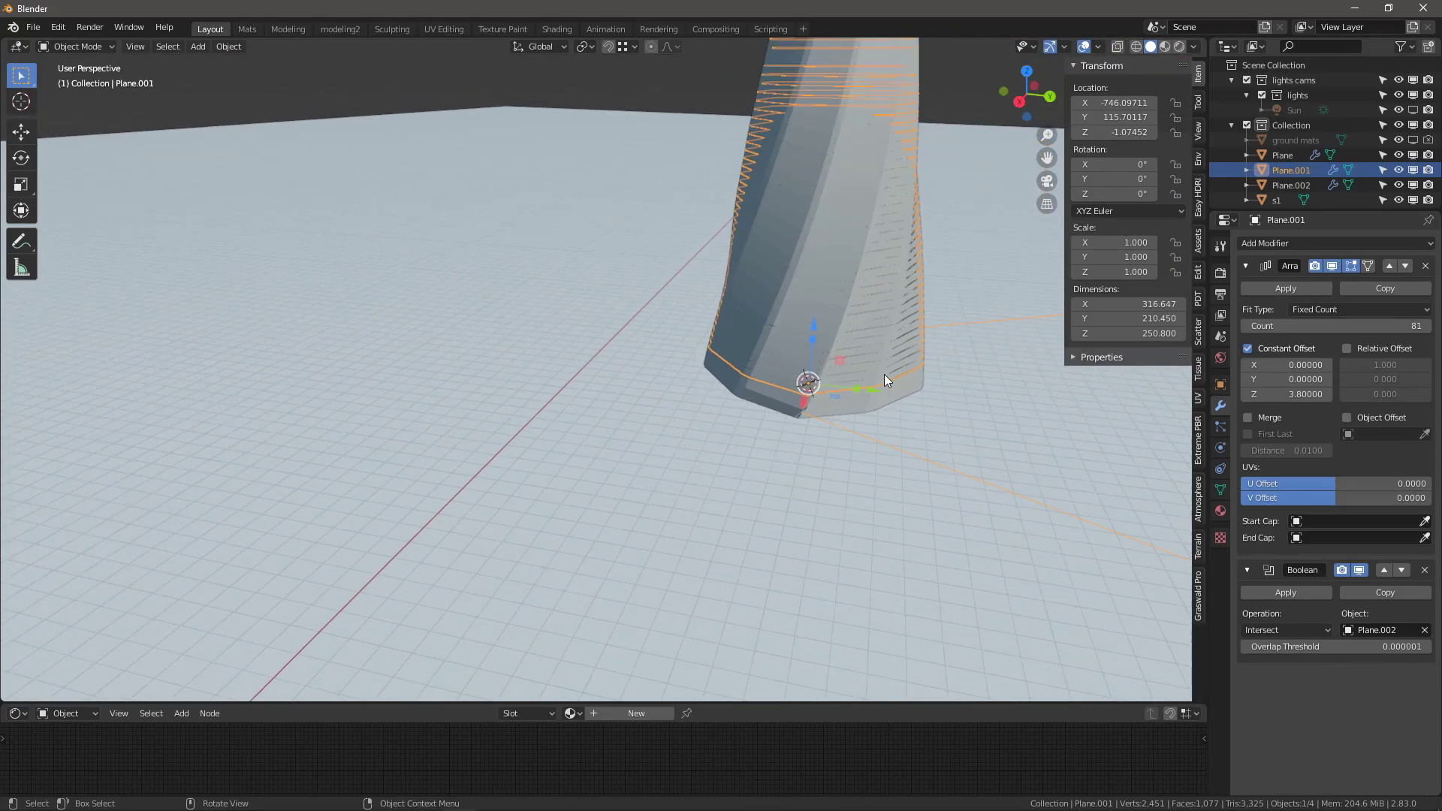
left_click(1257, 243)
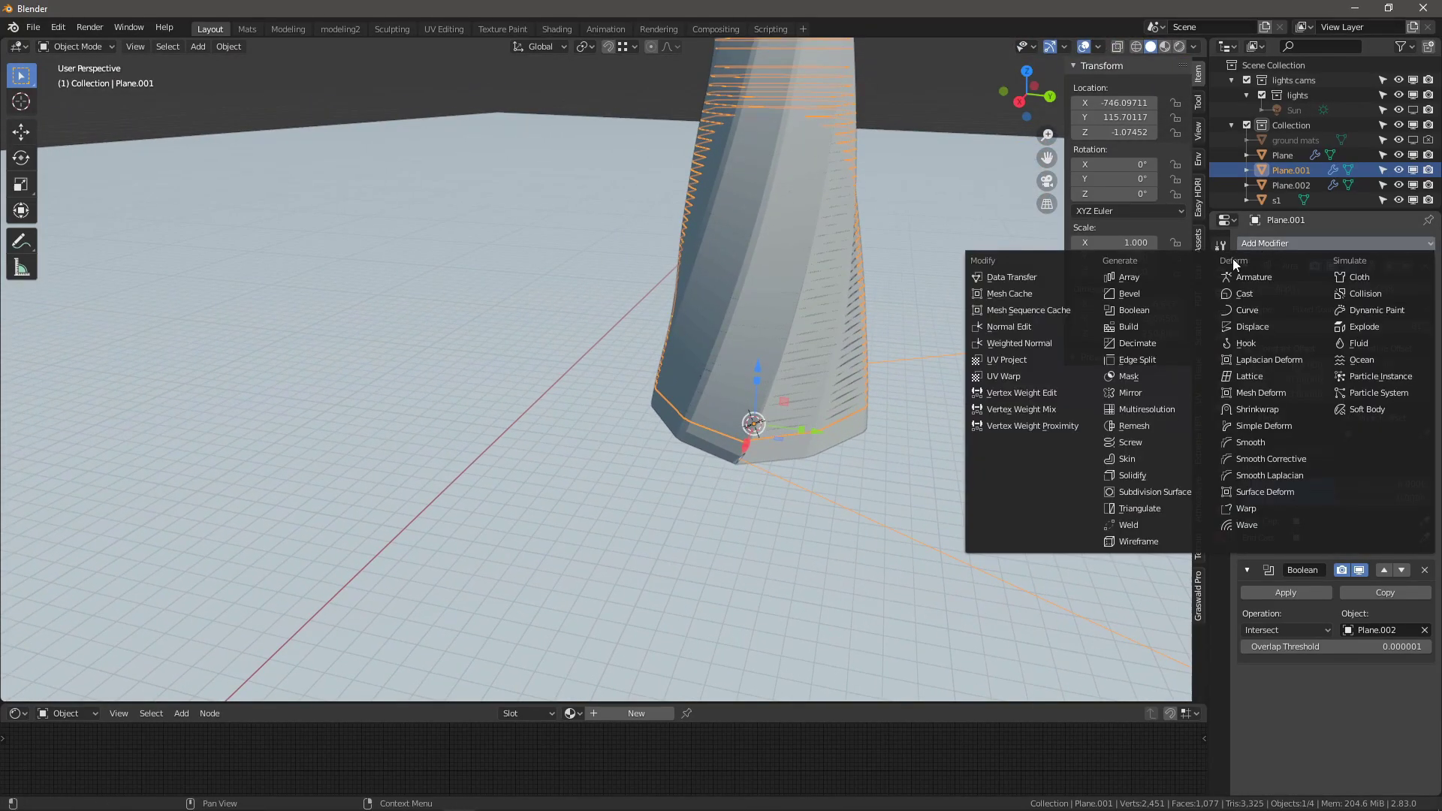
left_click(1130, 518)
scroll(1337, 645, "down", 5)
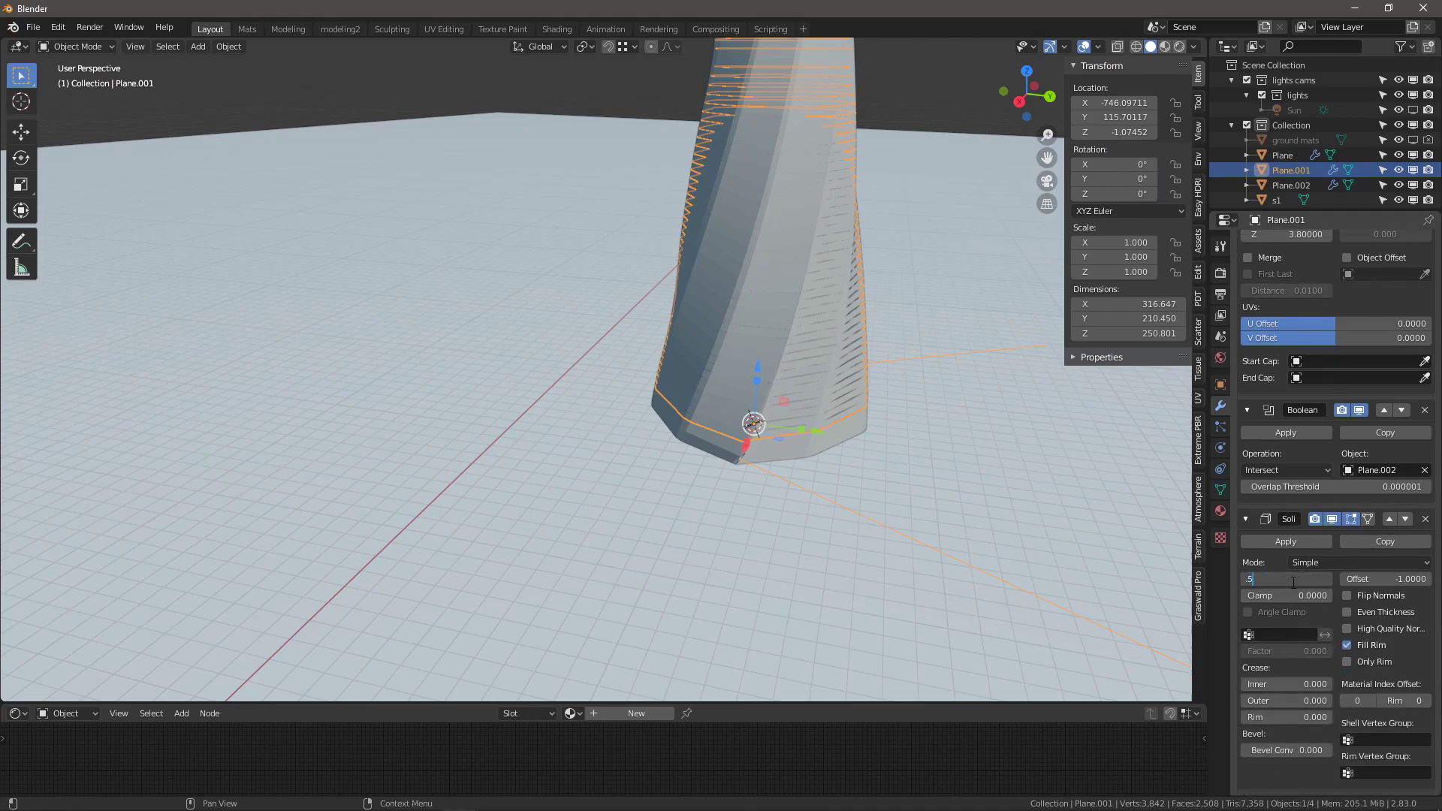
key("Return")
scroll(781, 353, "up", 4)
key("alt+a")
- Hide the duplicate tower in the viewport and rename it "bool box"
scroll(804, 428, "down", 2)
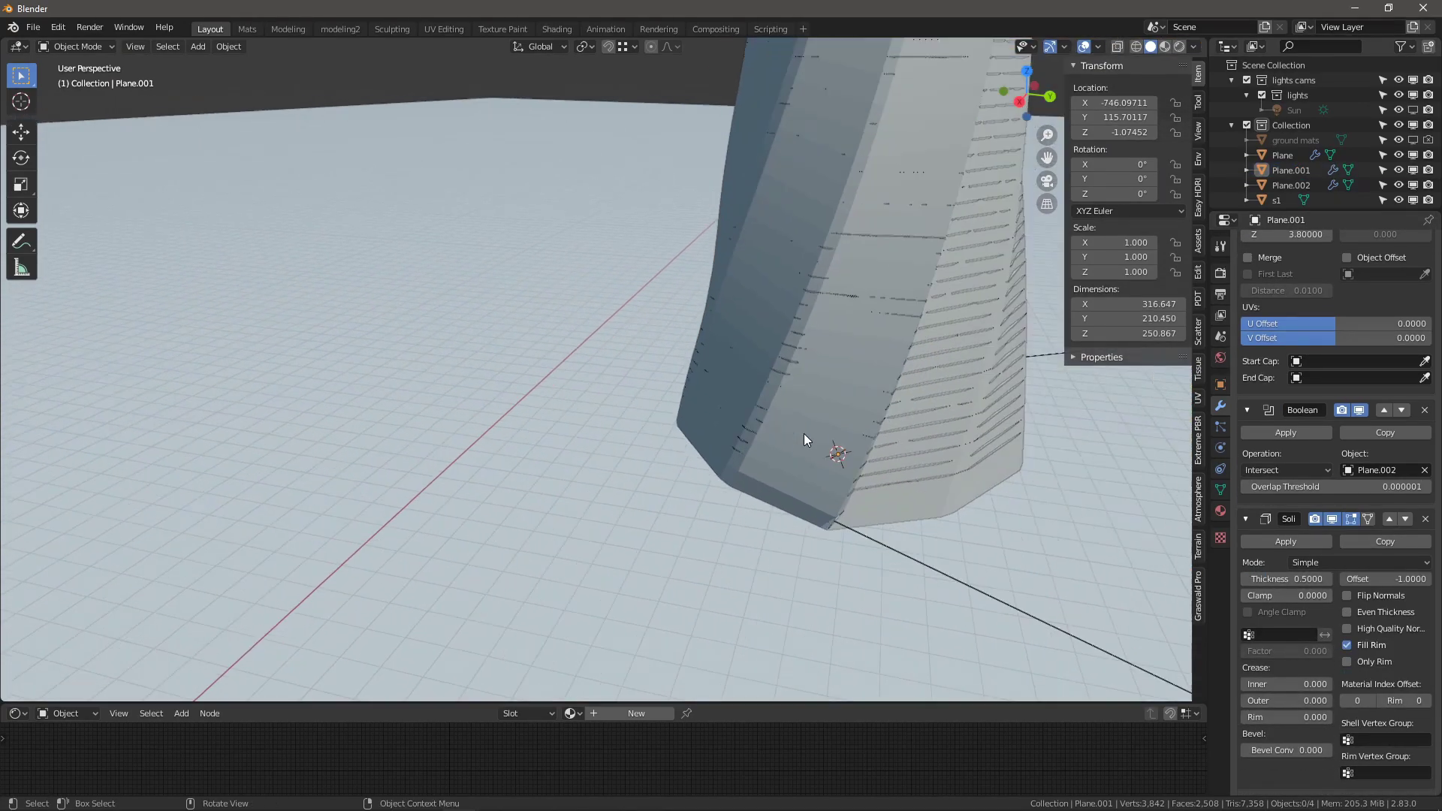
middle_click_drag(804, 434, 961, 439)
middle_click_drag(730, 349, 643, 343, "shift")
scroll(767, 453, "down", 5)
left_click(710, 148)
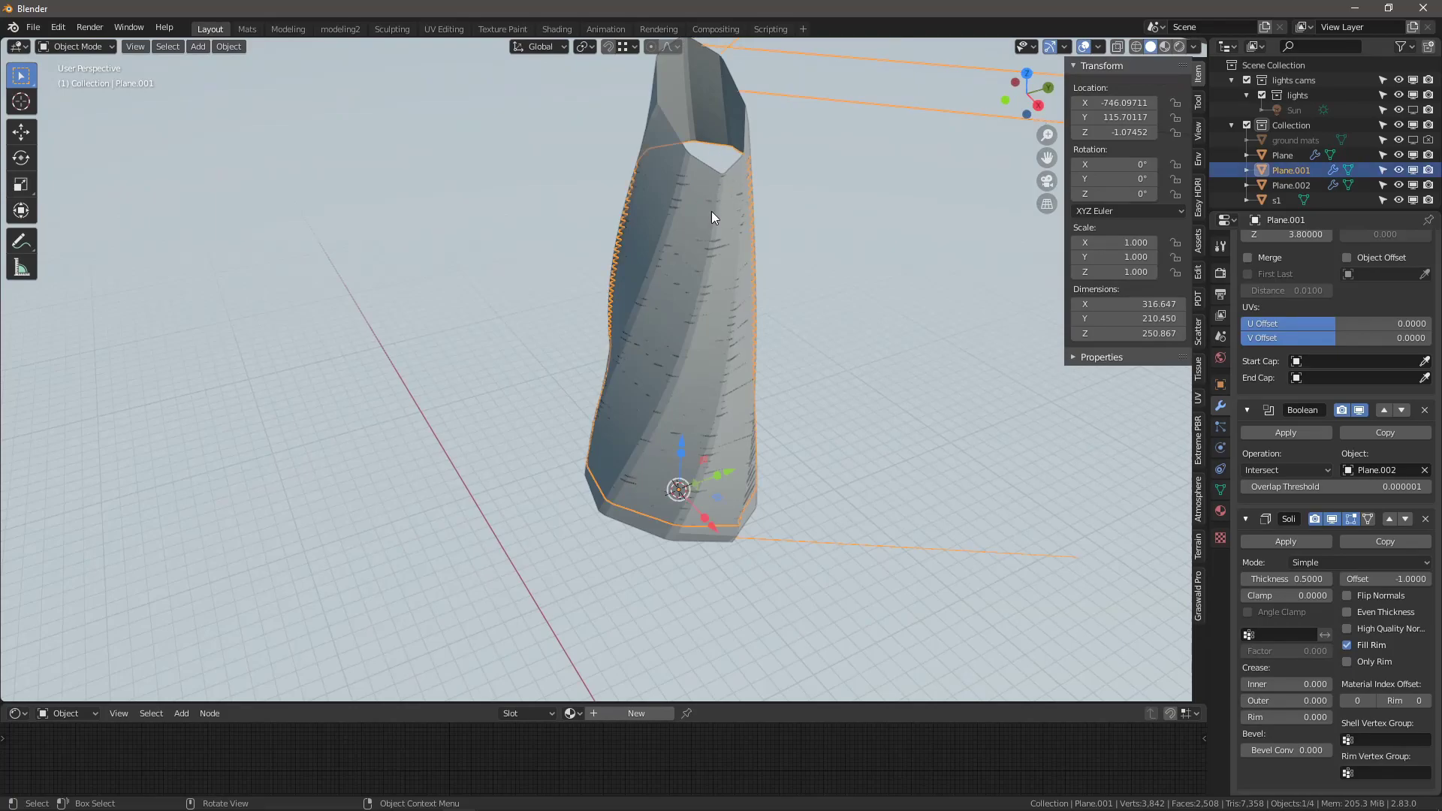
middle_click_drag(711, 211, 704, 104)
left_click(724, 108)
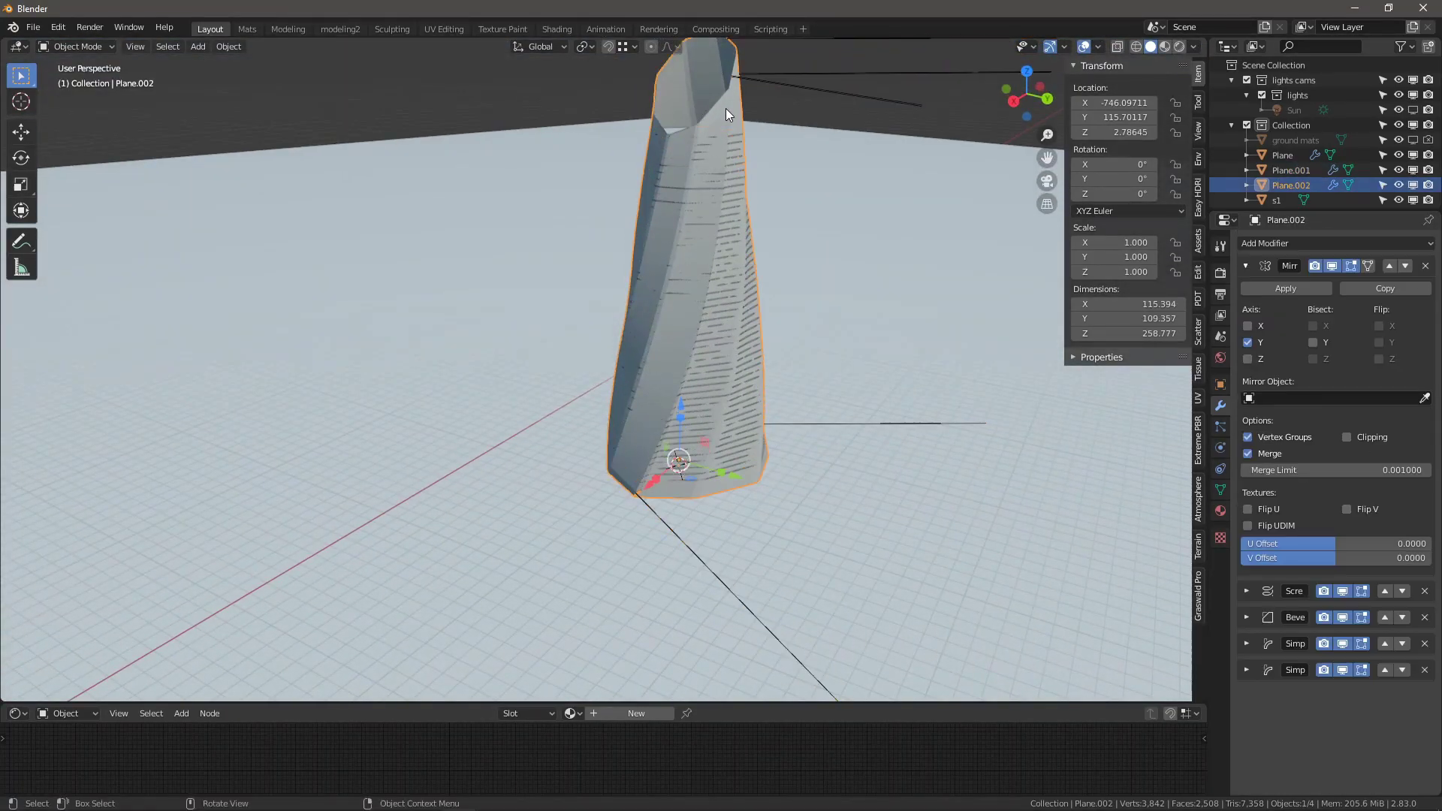
left_click(1414, 187)
double_click(1287, 187)
type("b")
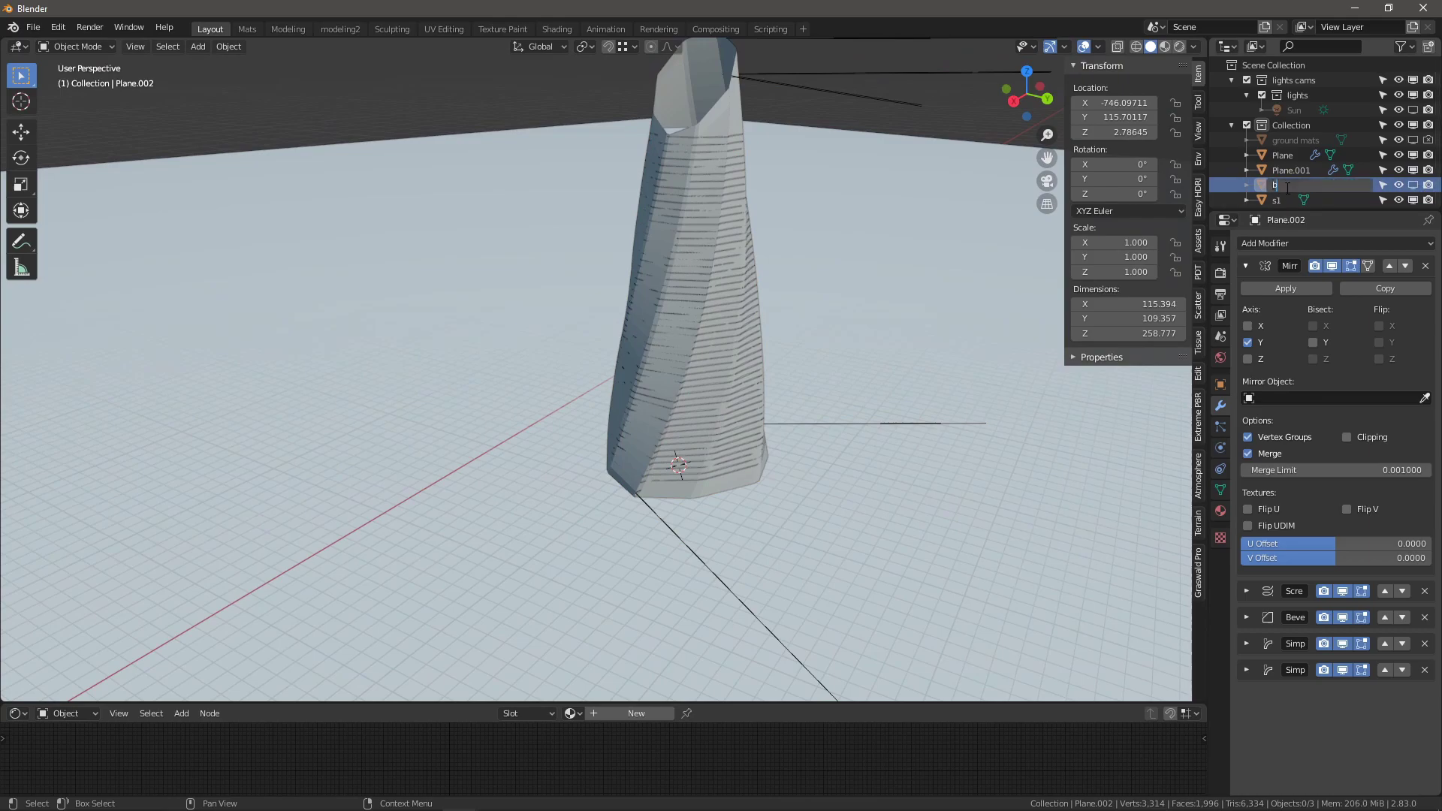
type("ool box")
key("Return")
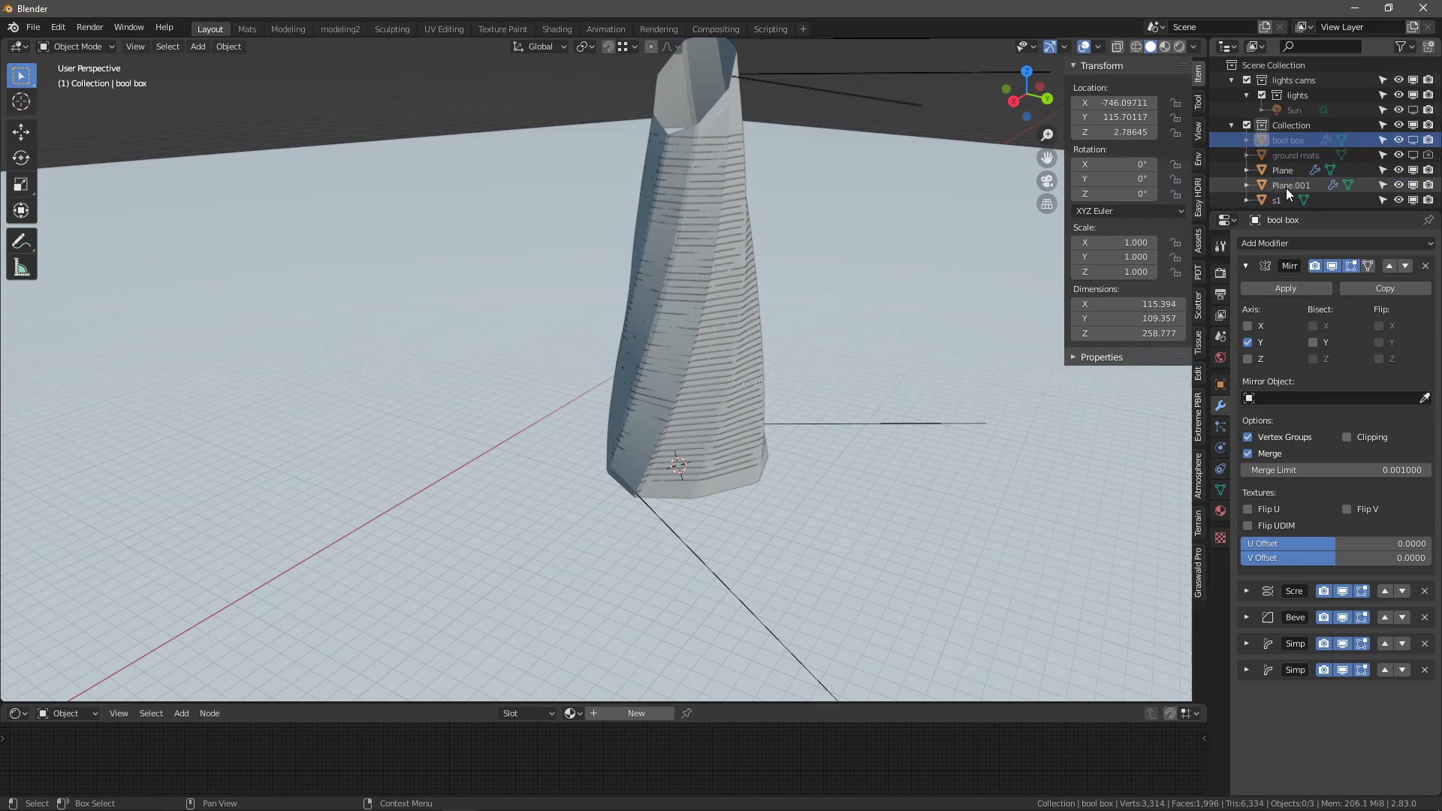
- Rename the arrayed plane Plane.001 as "tower facade" and the original tower Plane as "floors"
double_click(1286, 188)
type("tower fac")
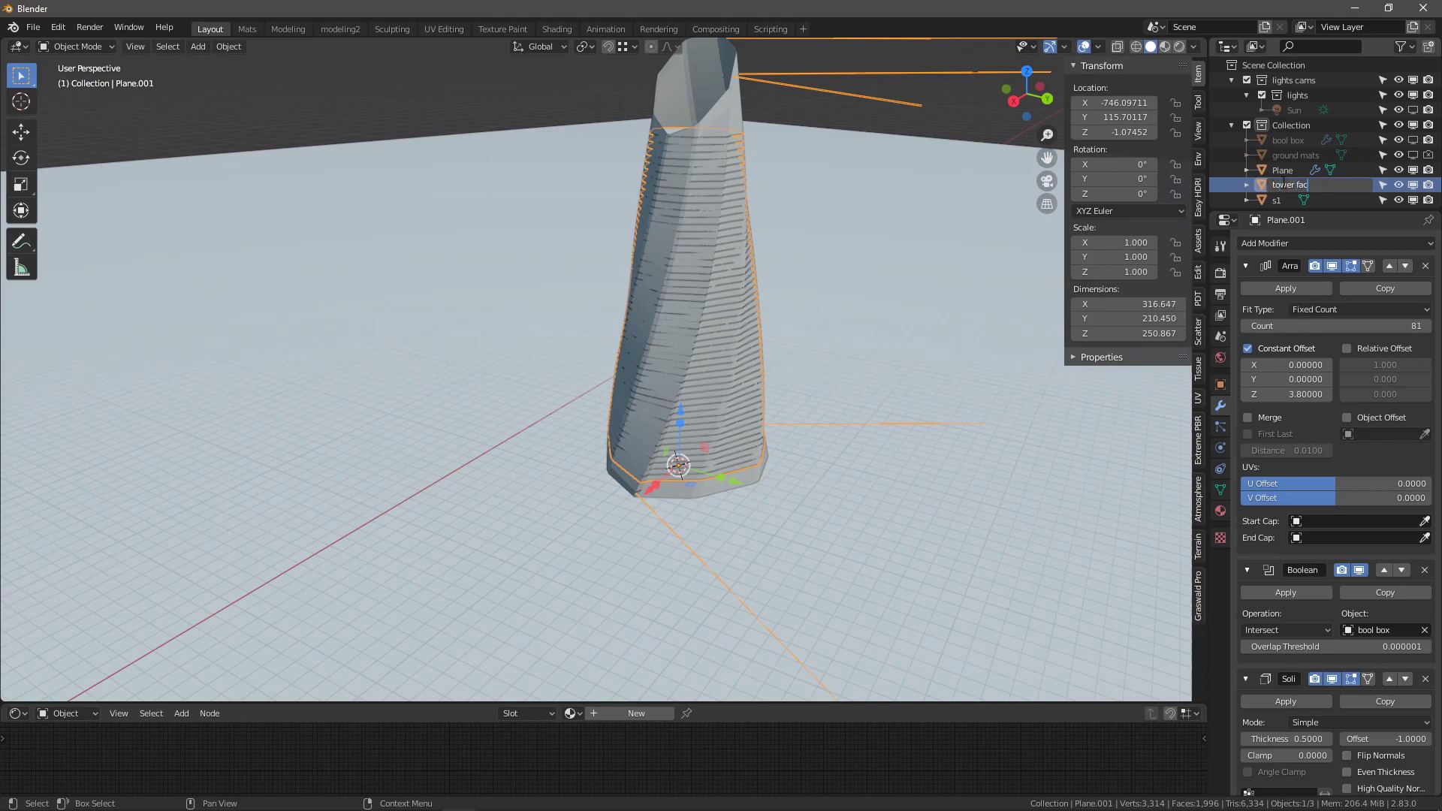
type("ade")
key("Return")
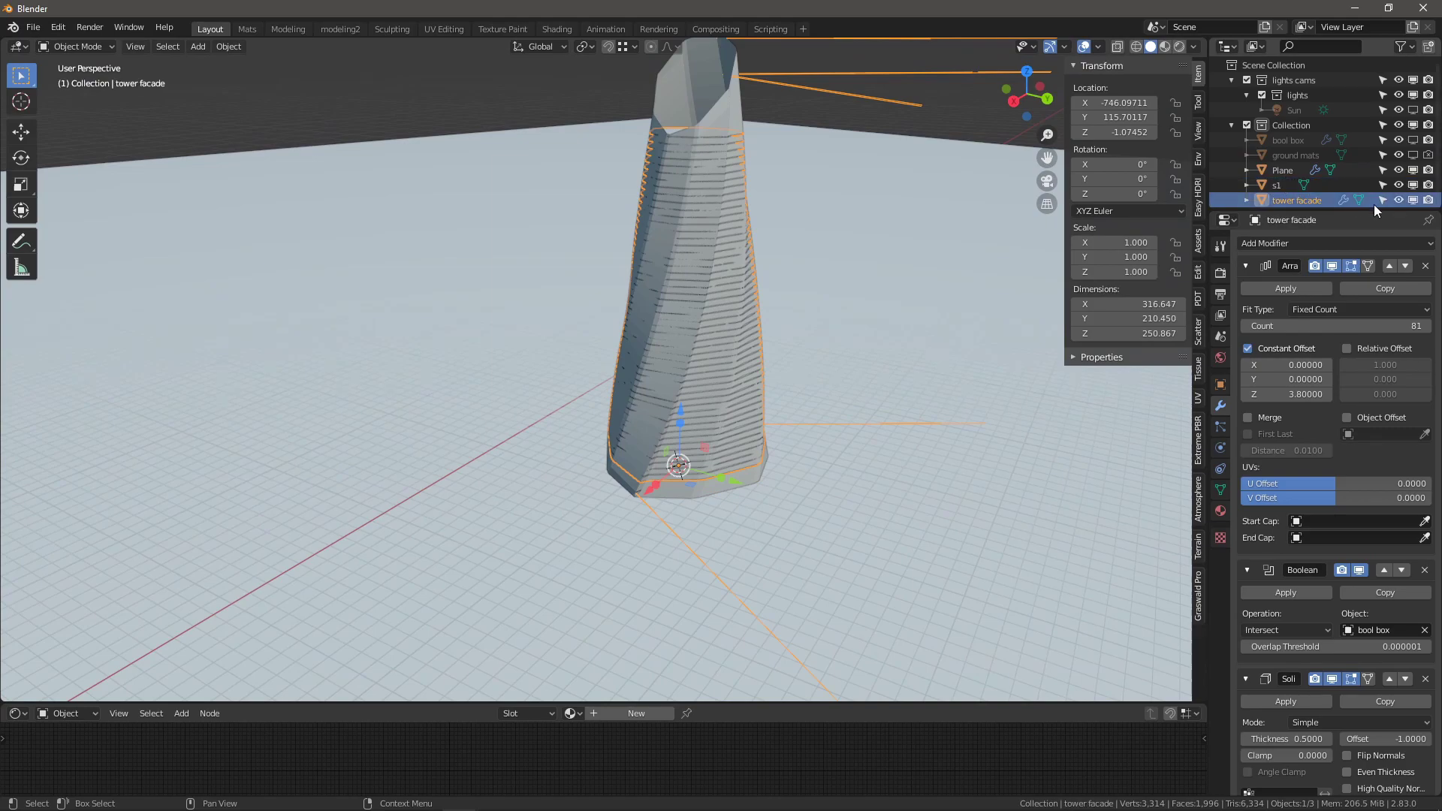
left_click(1279, 172)
double_click(1277, 169)
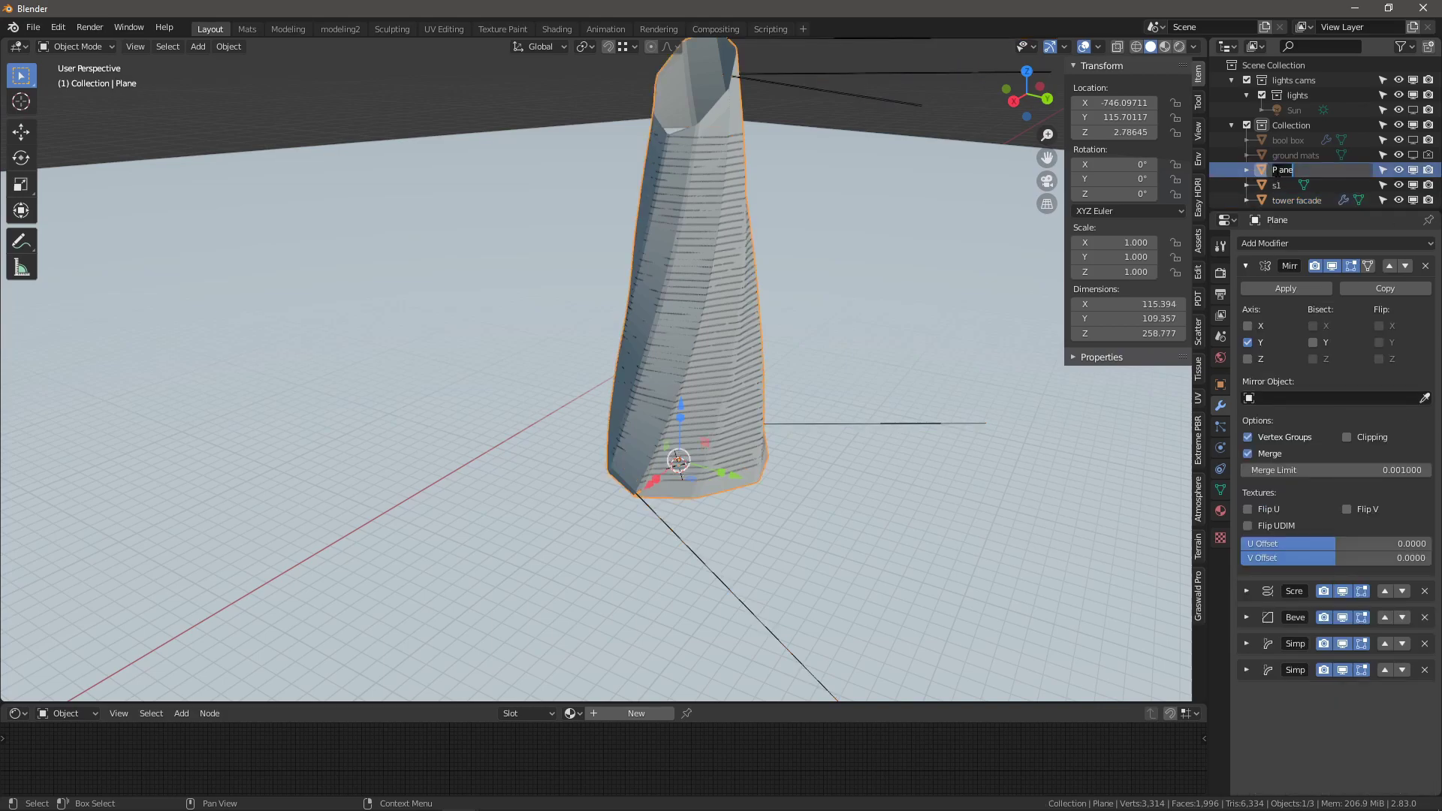
type("floors")
key("Return")
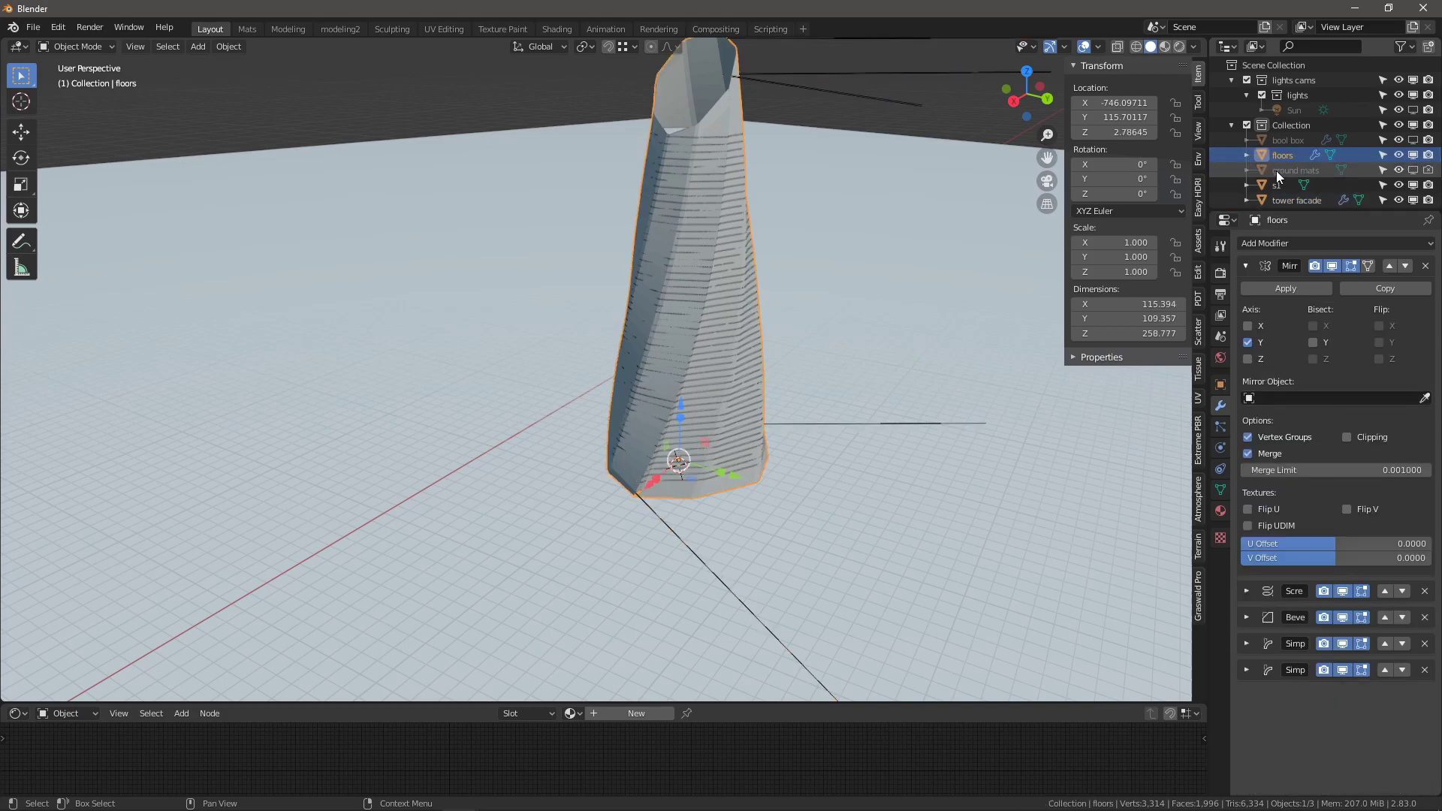
- Collapse the Mirror settings of the "floors" object and add a Wireframe modifier to the end of its stack
left_click(1246, 266)
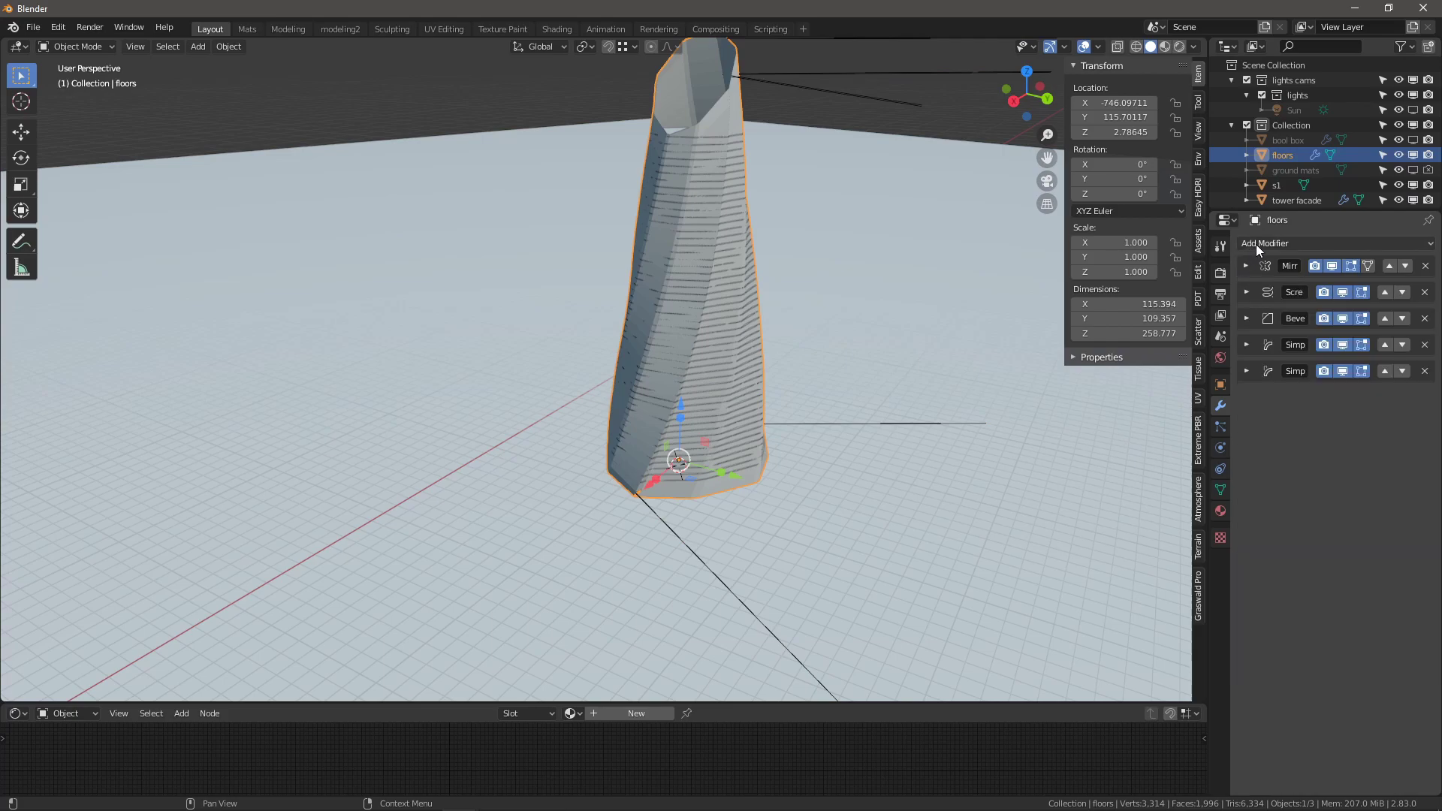
left_click(1255, 245)
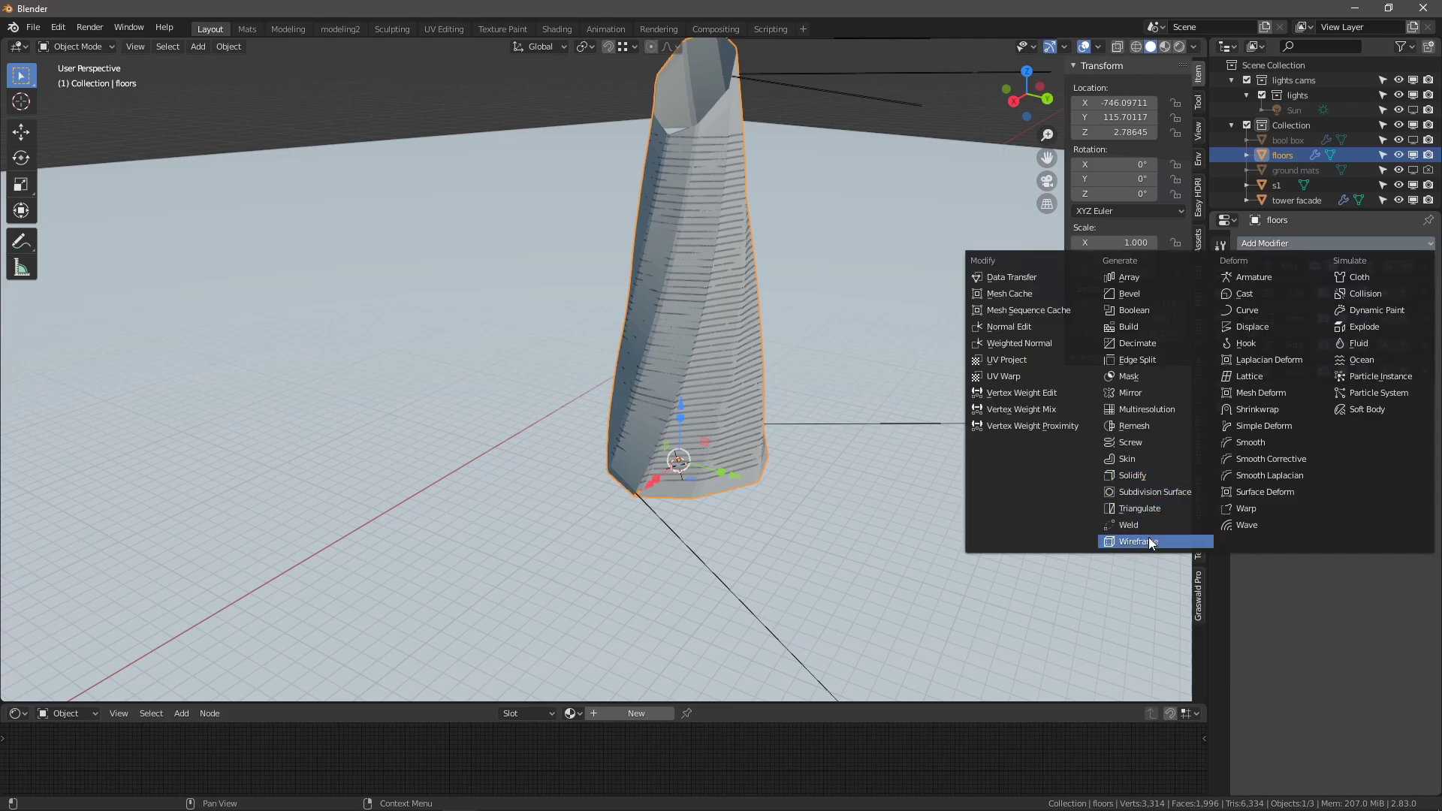
left_click(1138, 541)
scroll(668, 280, "up", 5)
middle_click_drag(723, 406, 792, 348)
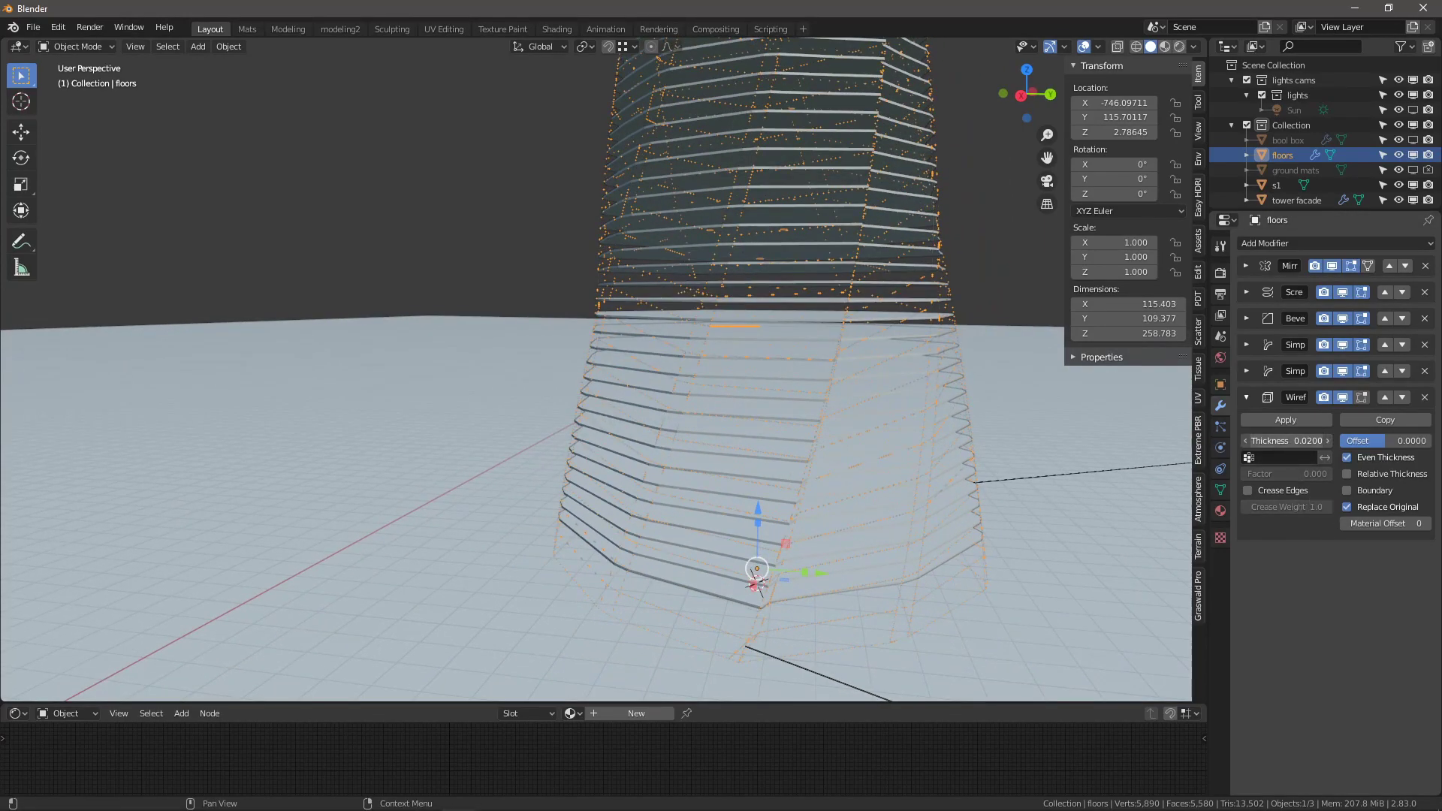
- Set the Wireframe modifier's thickness on "floors" to 0.6 and enable its Boundary option
left_click(1284, 441)
key("BackSpace")
type(".6")
key("Return")
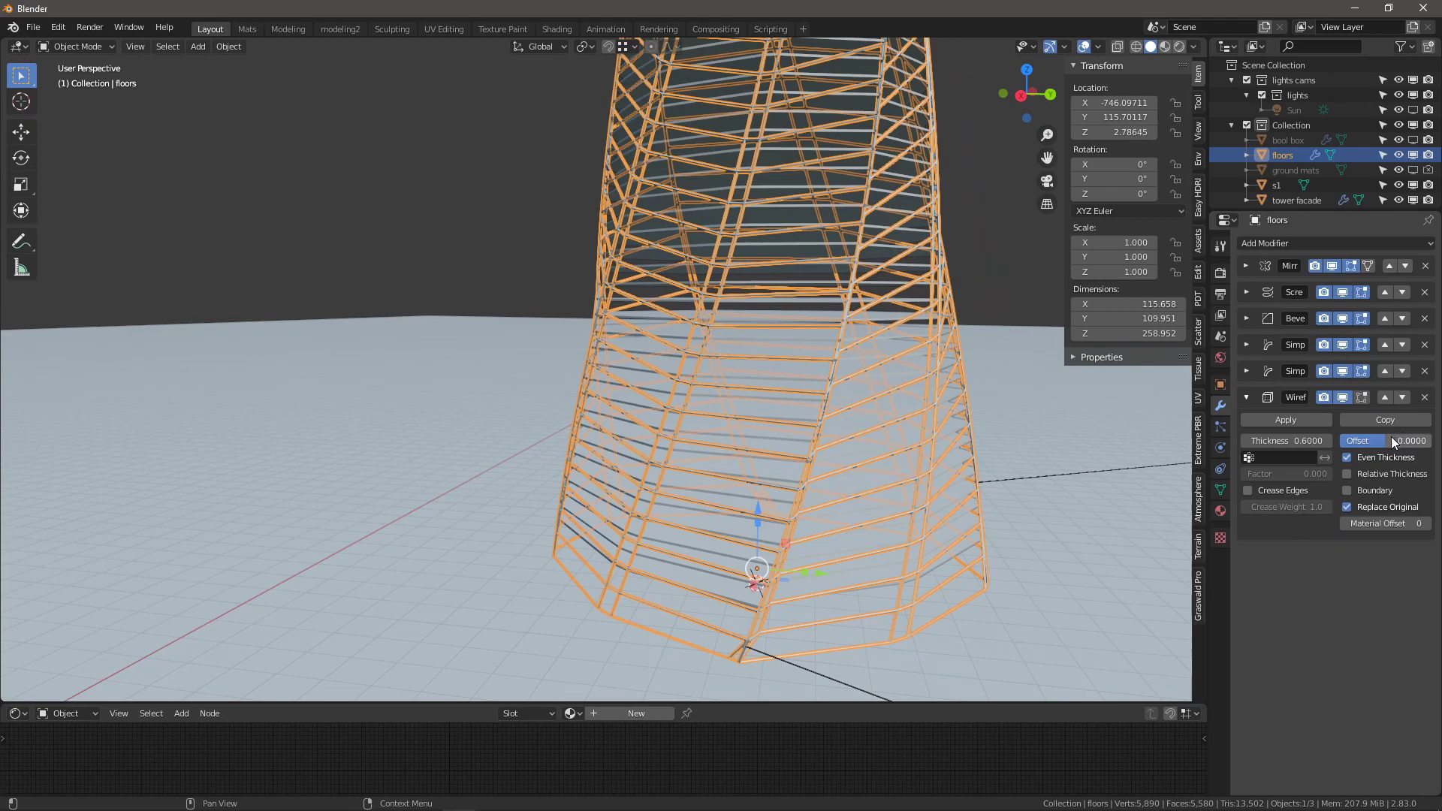
left_click(1374, 490)
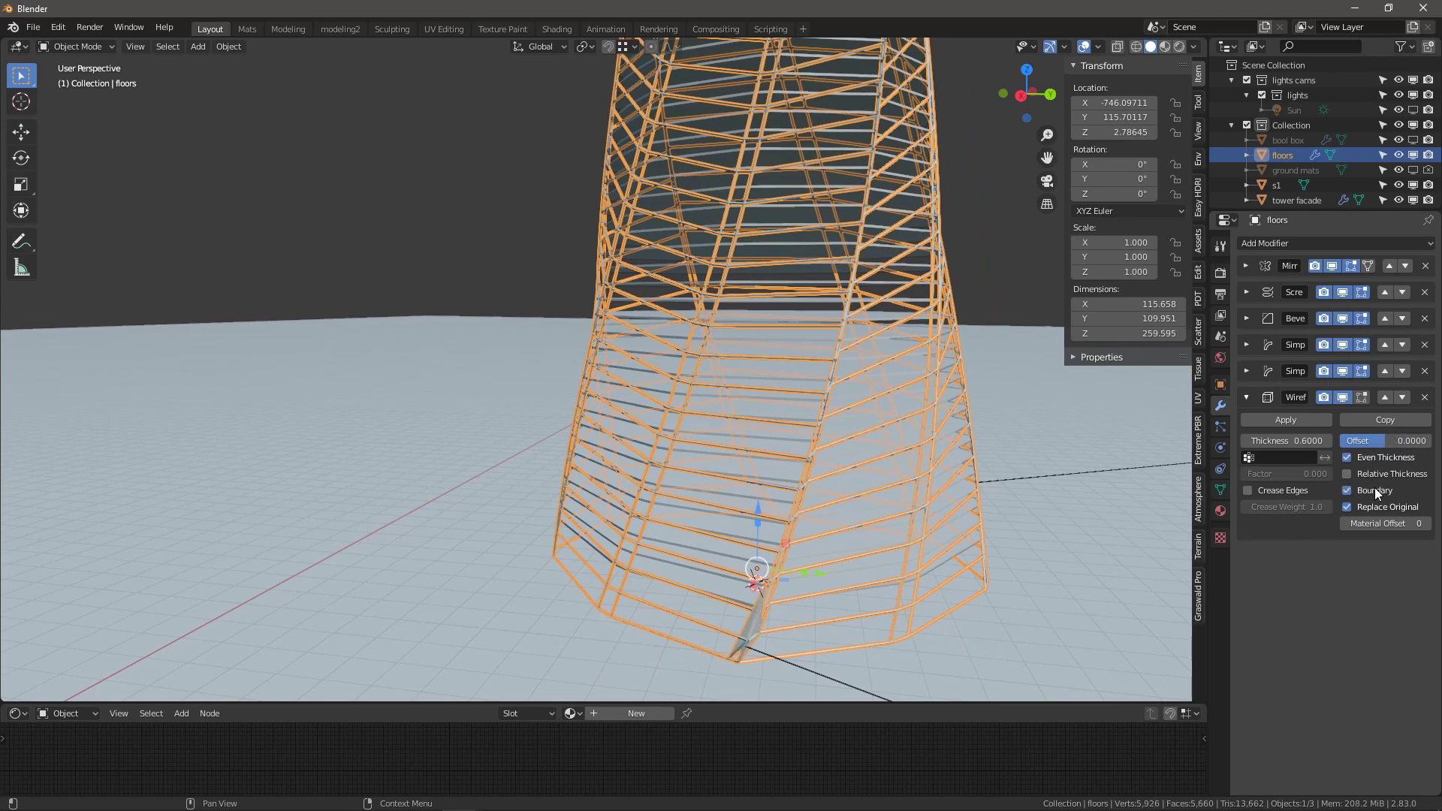
- Increase the Wireframe thickness to 1 and deselect everything
left_click(1310, 440)
type("1")
key("Return")
scroll(720, 296, "down", 4)
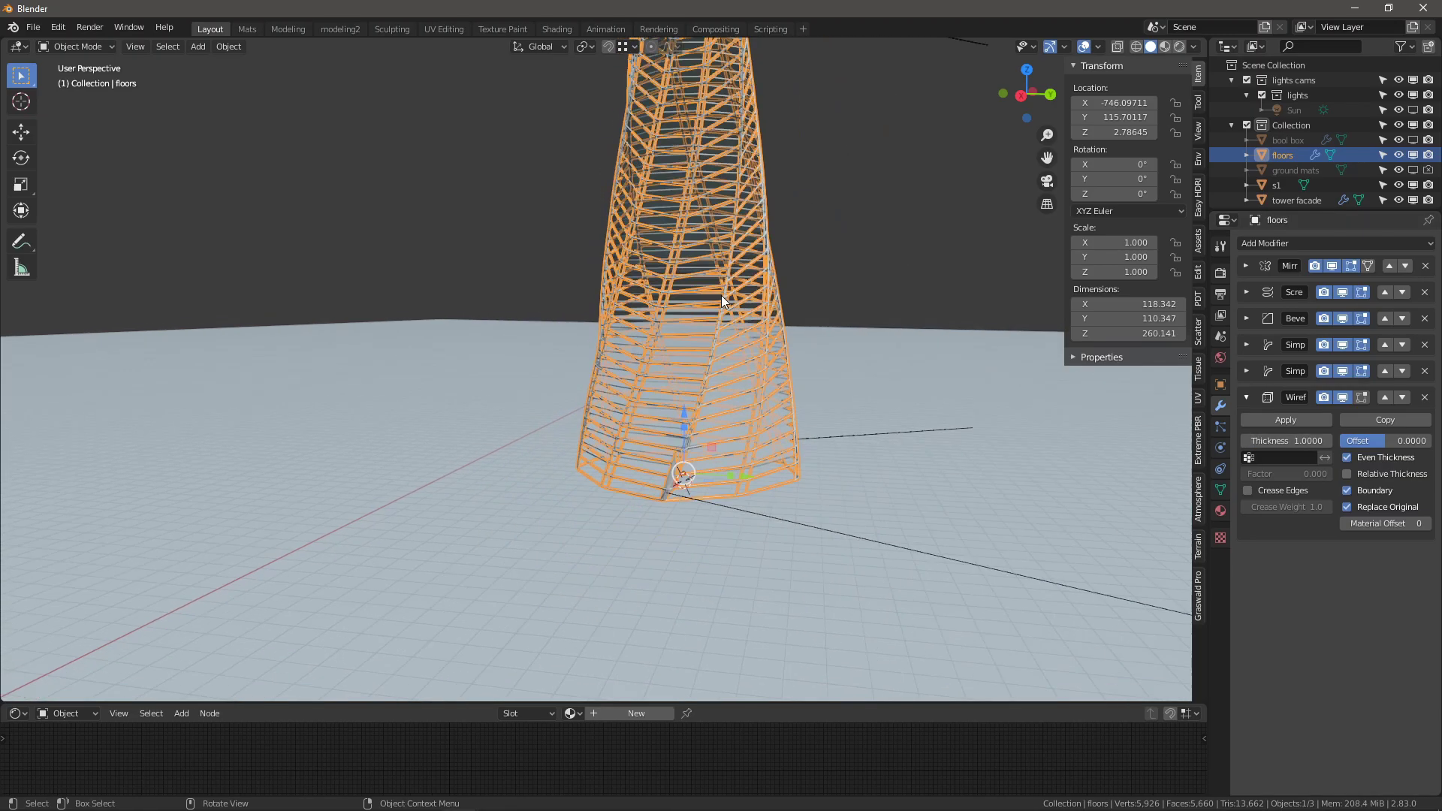
middle_click_drag(721, 295, 767, 334)
key("alt+a")
middle_click_drag(706, 375, 817, 330)
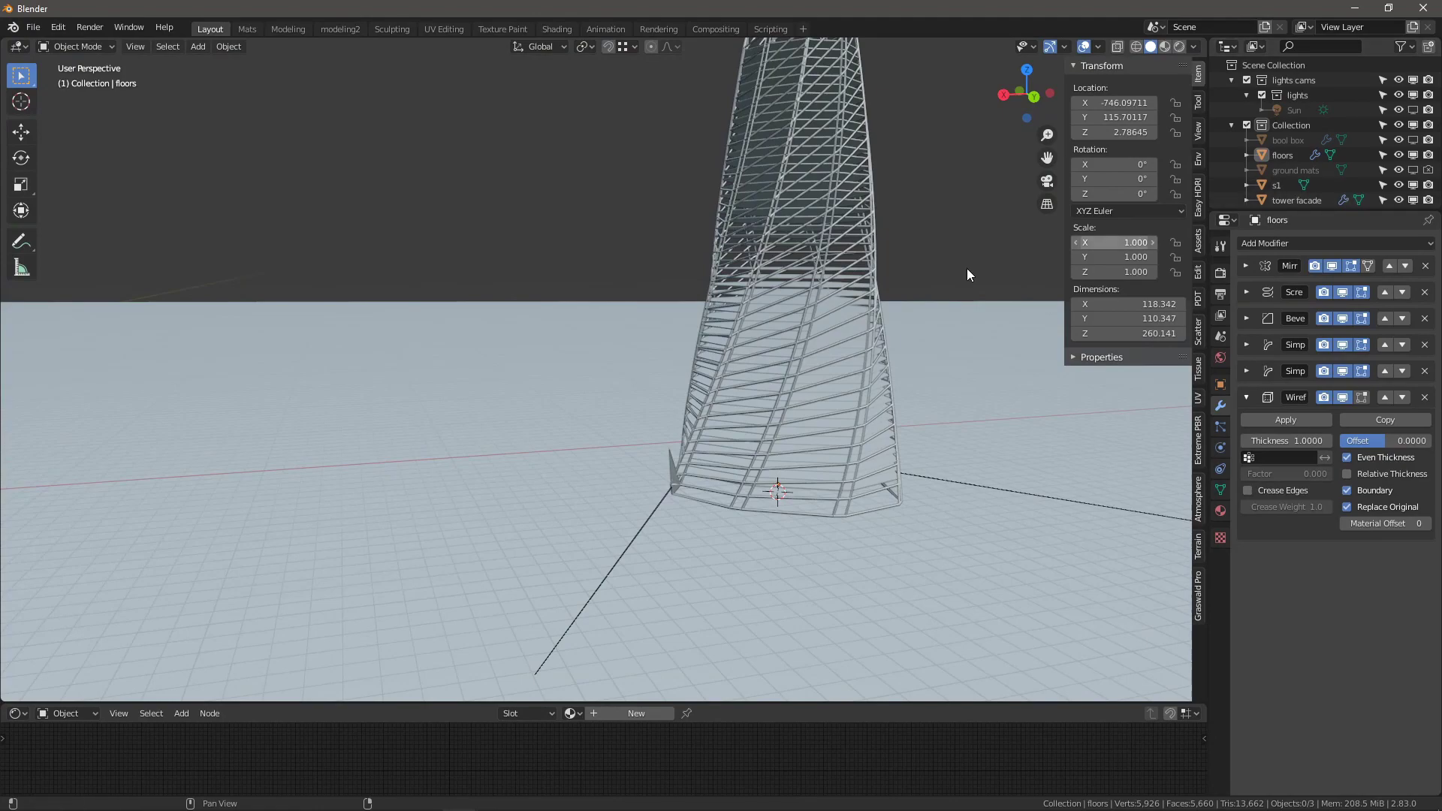
- Switch the viewport to Material Preview shading and inspect the tower's base on the site
middle_click_drag(967, 268, 910, 286)
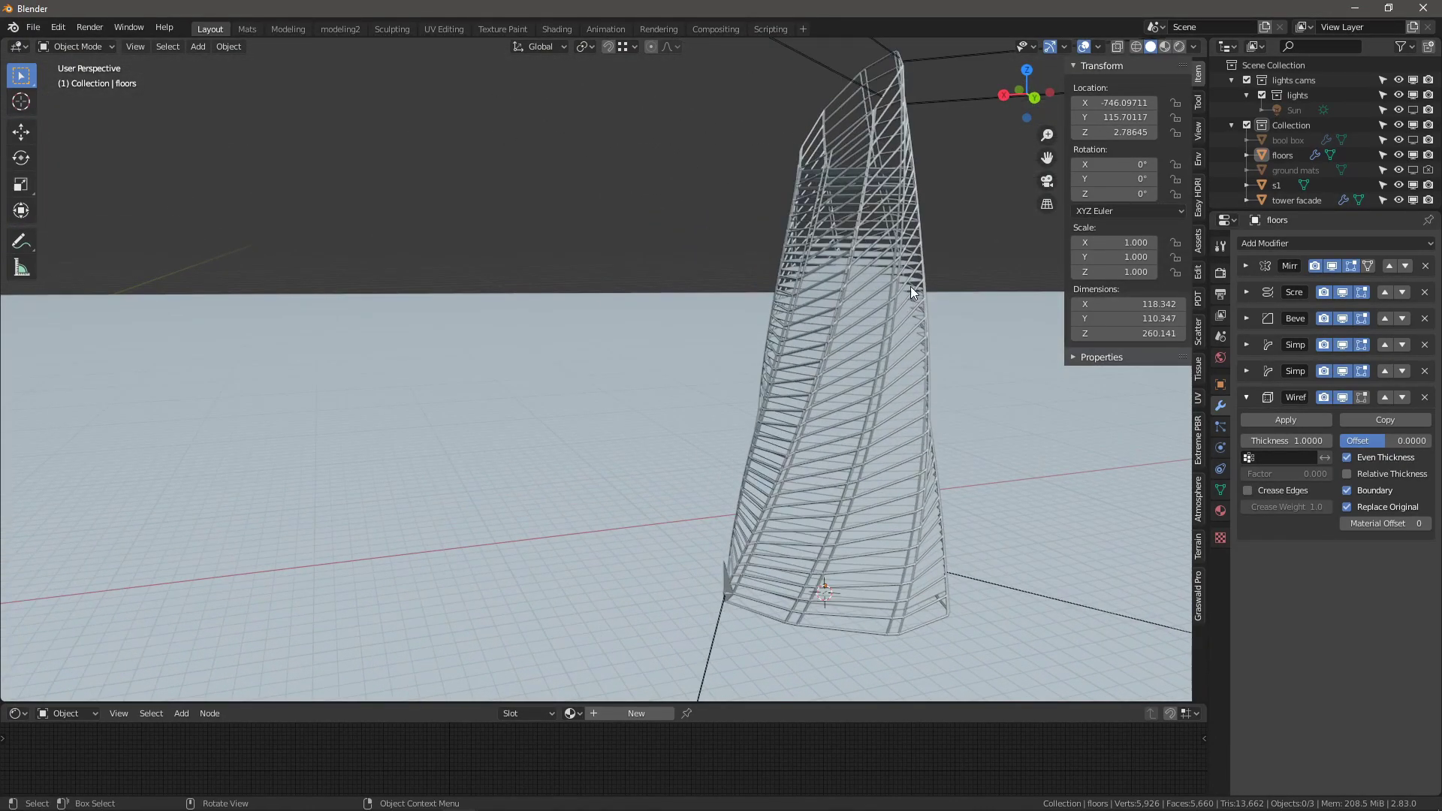
left_click(1164, 46)
mouse_move(681, 483)
middle_mouse_down()
mouse_move(743, 494)
mouse_move(652, 472)
mouse_move(594, 520)
mouse_move(790, 490)
mouse_move(784, 517)
mouse_move(759, 497)
mouse_move(824, 529)
mouse_move(720, 355)
middle_mouse_up()
scroll(719, 355, "up", 3)
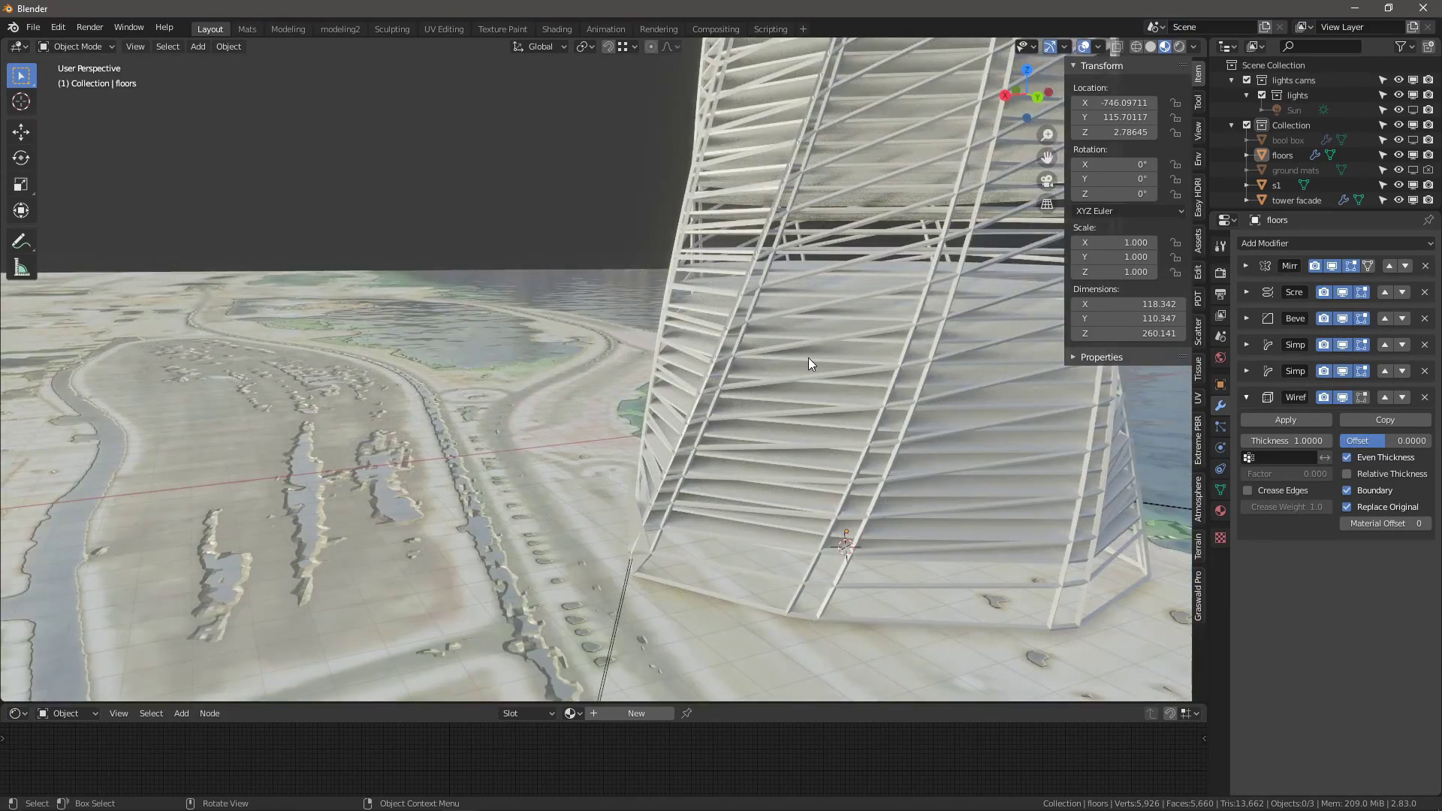
middle_click_drag(865, 235, 834, 302)
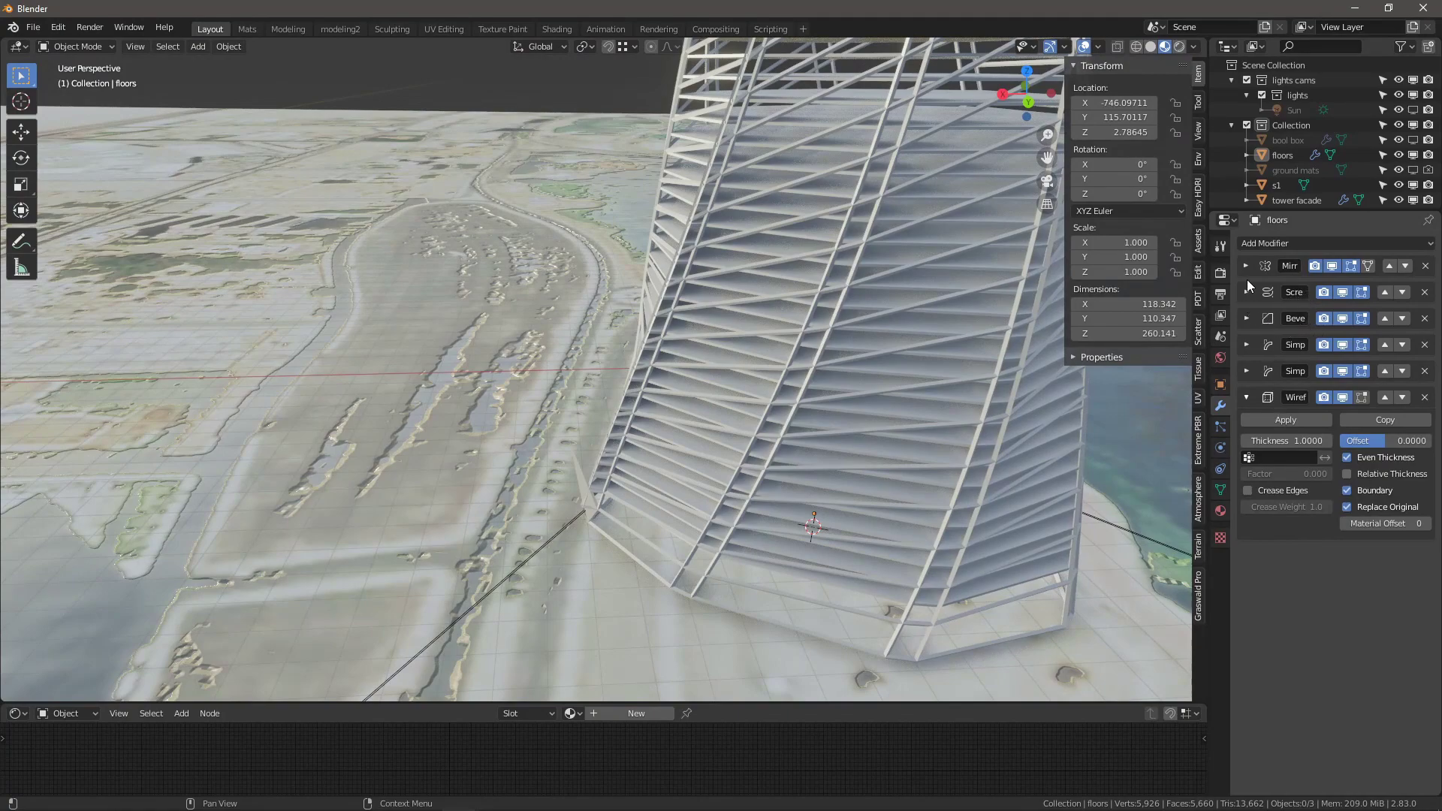
- Set the "floors" Bevel modifier to 2 segments with an offset of about 6.015, and collapse its settings
left_click(1248, 318)
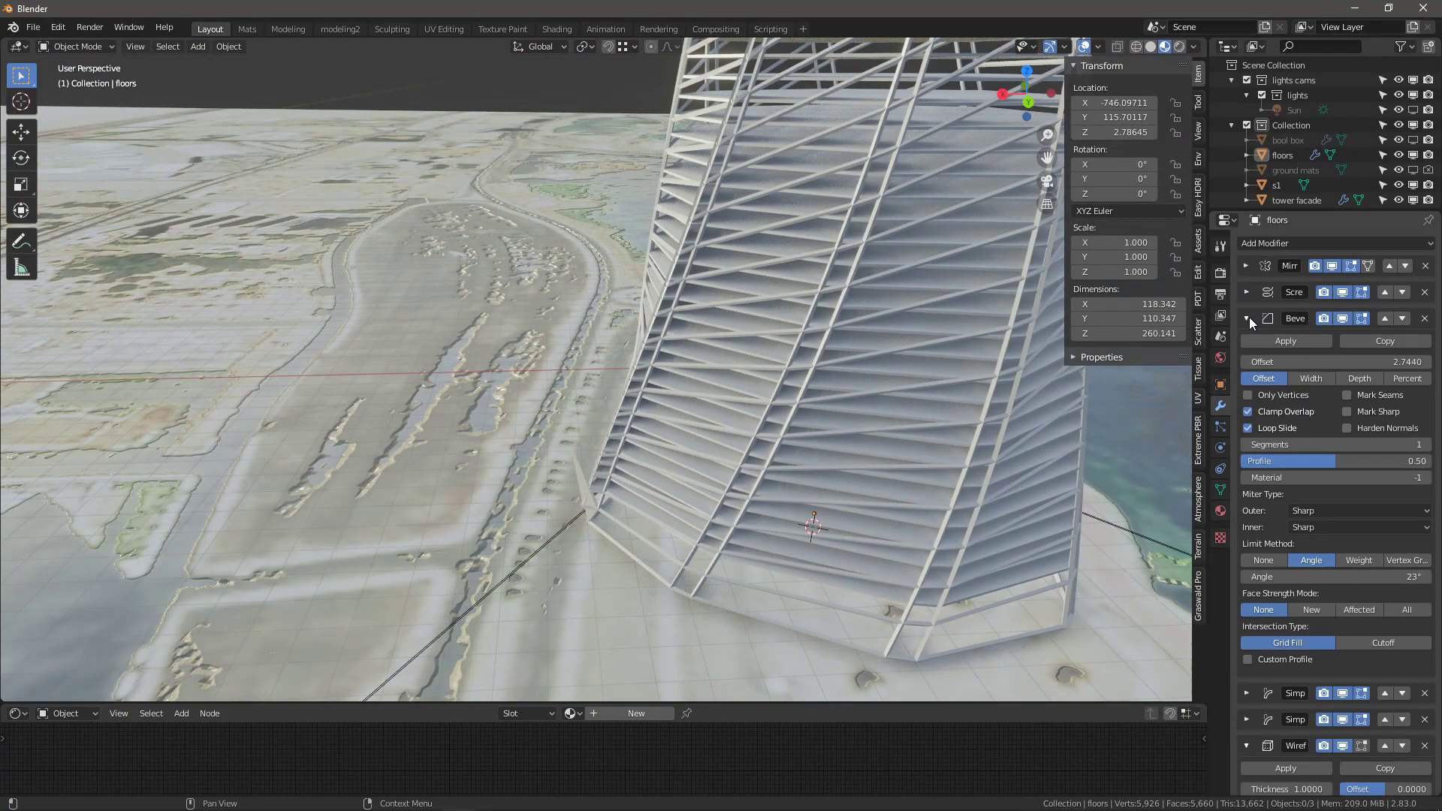
left_click(1425, 446)
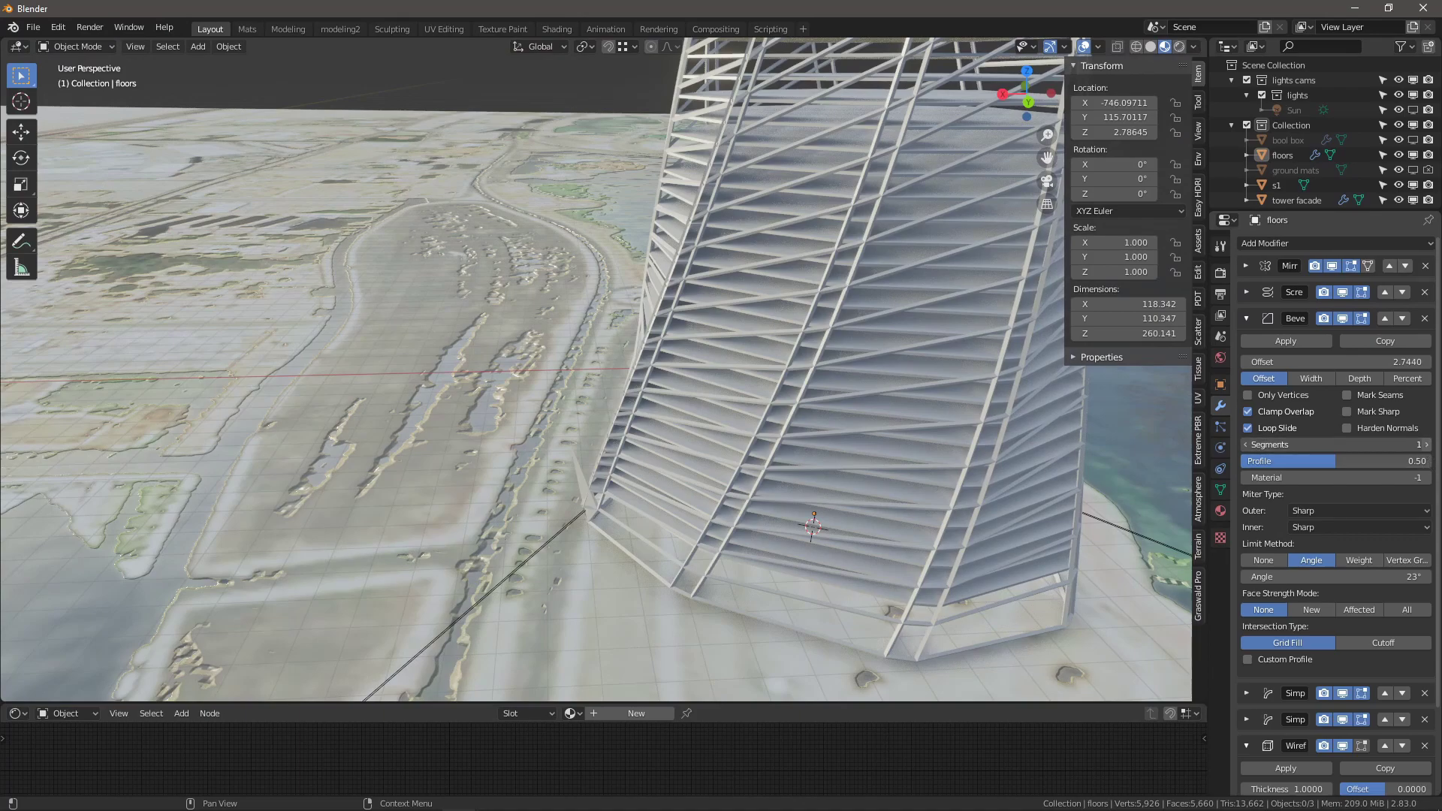
left_click_drag(1364, 363, 1419, 364)
scroll(534, 350, "down", 6)
middle_click_drag(535, 350, 783, 422)
scroll(723, 419, "down", 3)
scroll(876, 422, "up", 5)
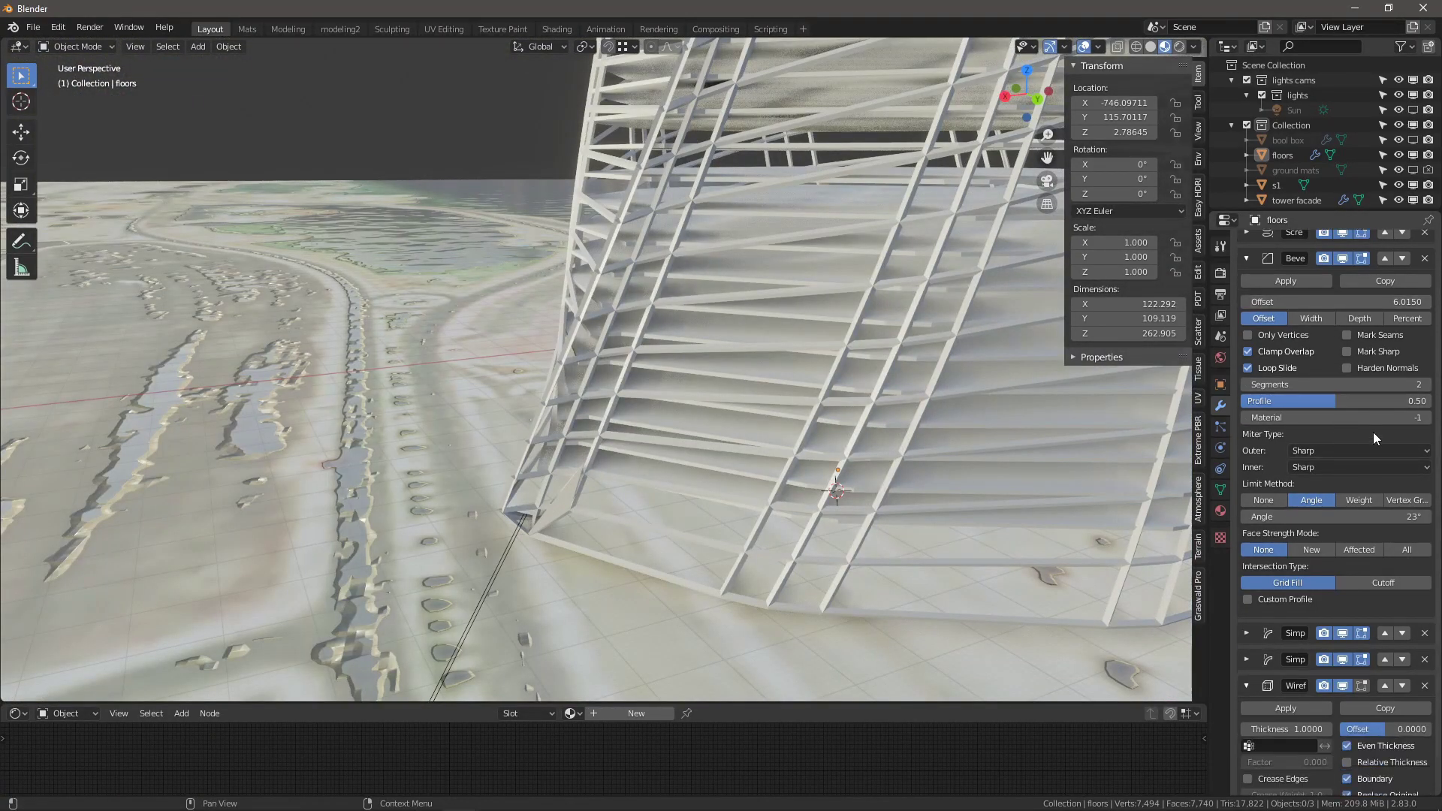
left_click(1244, 318)
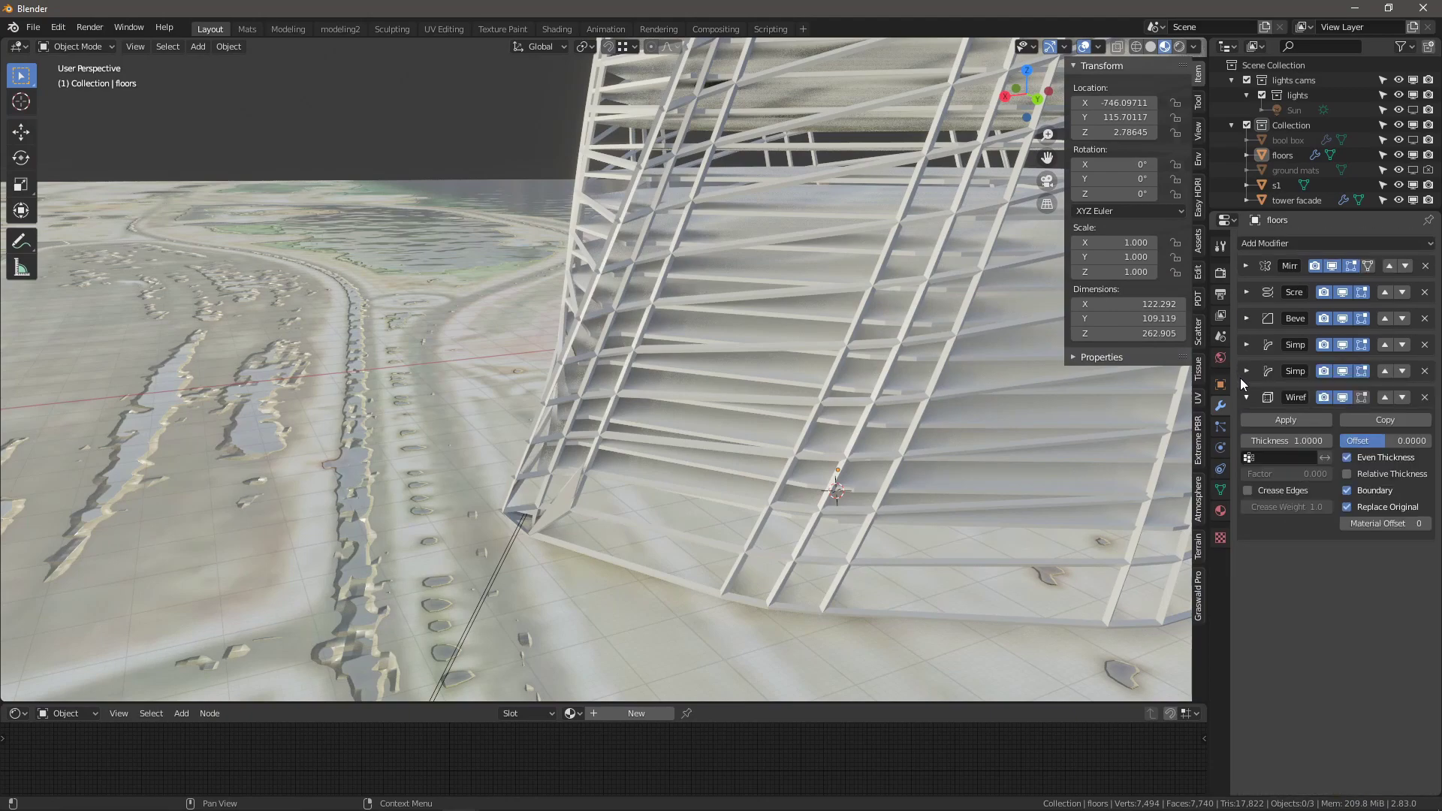
- Add a Subdivision Surface modifier to "floors" and move it up the stack between the two Simple Deform modifiers
left_click(1267, 242)
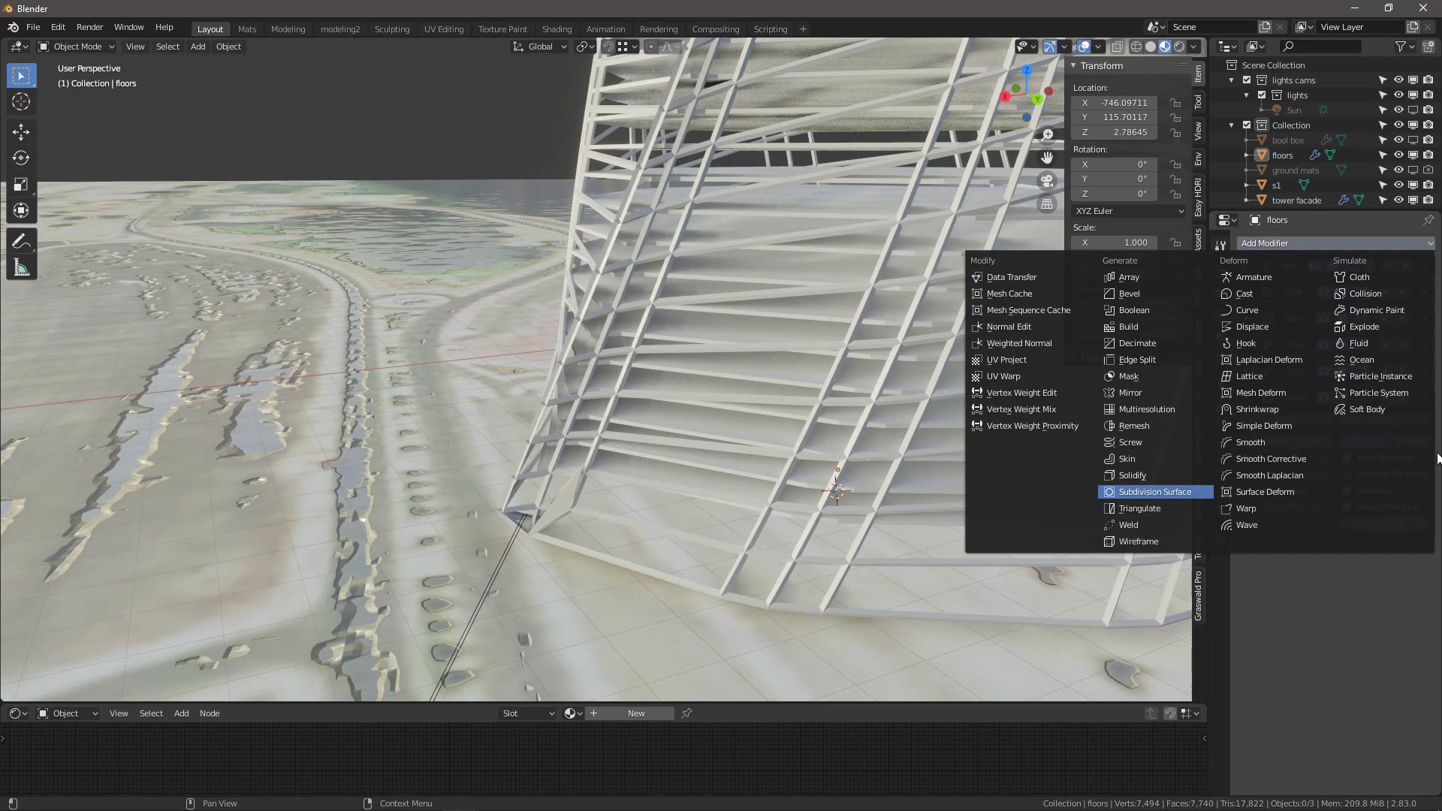
key("Return")
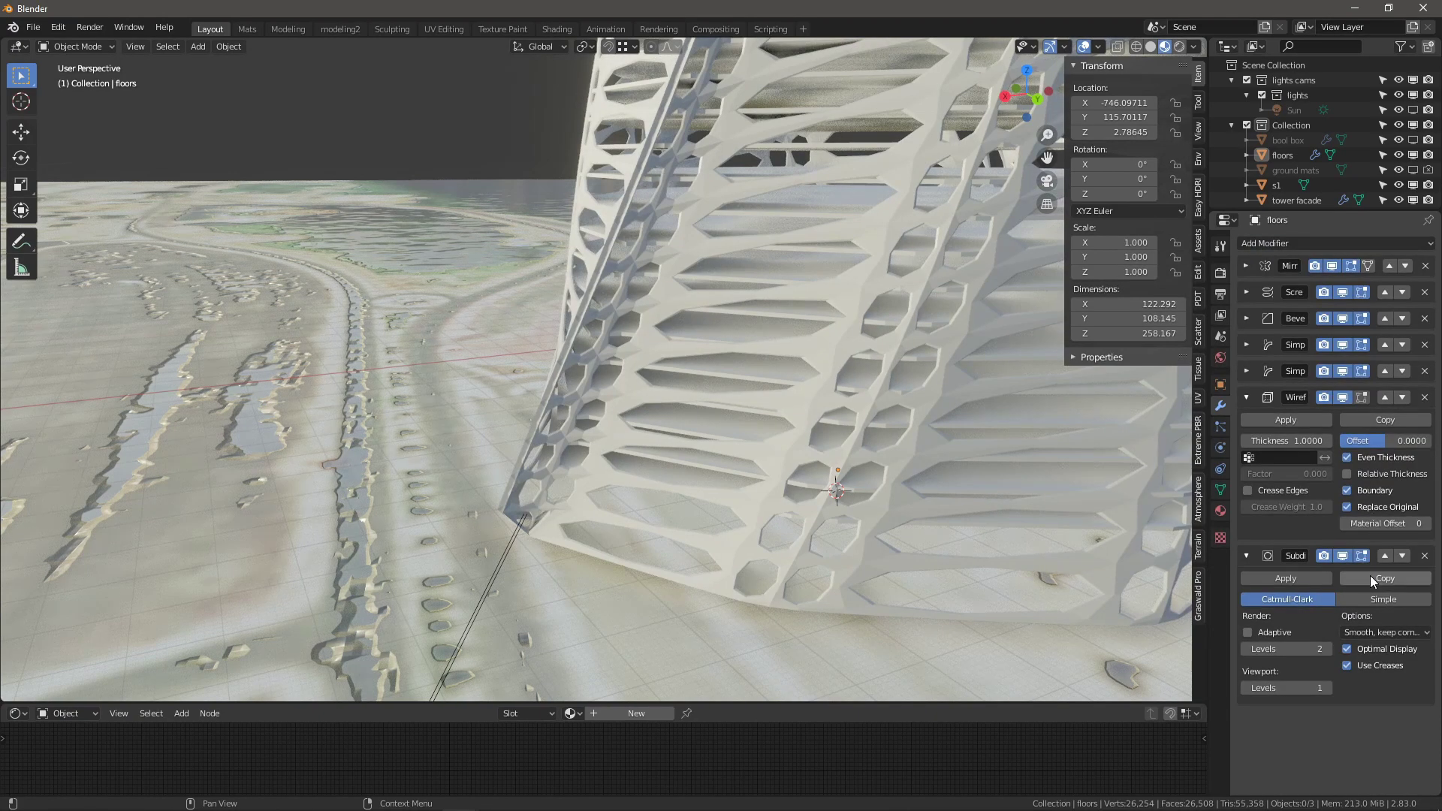
left_click(1384, 540)
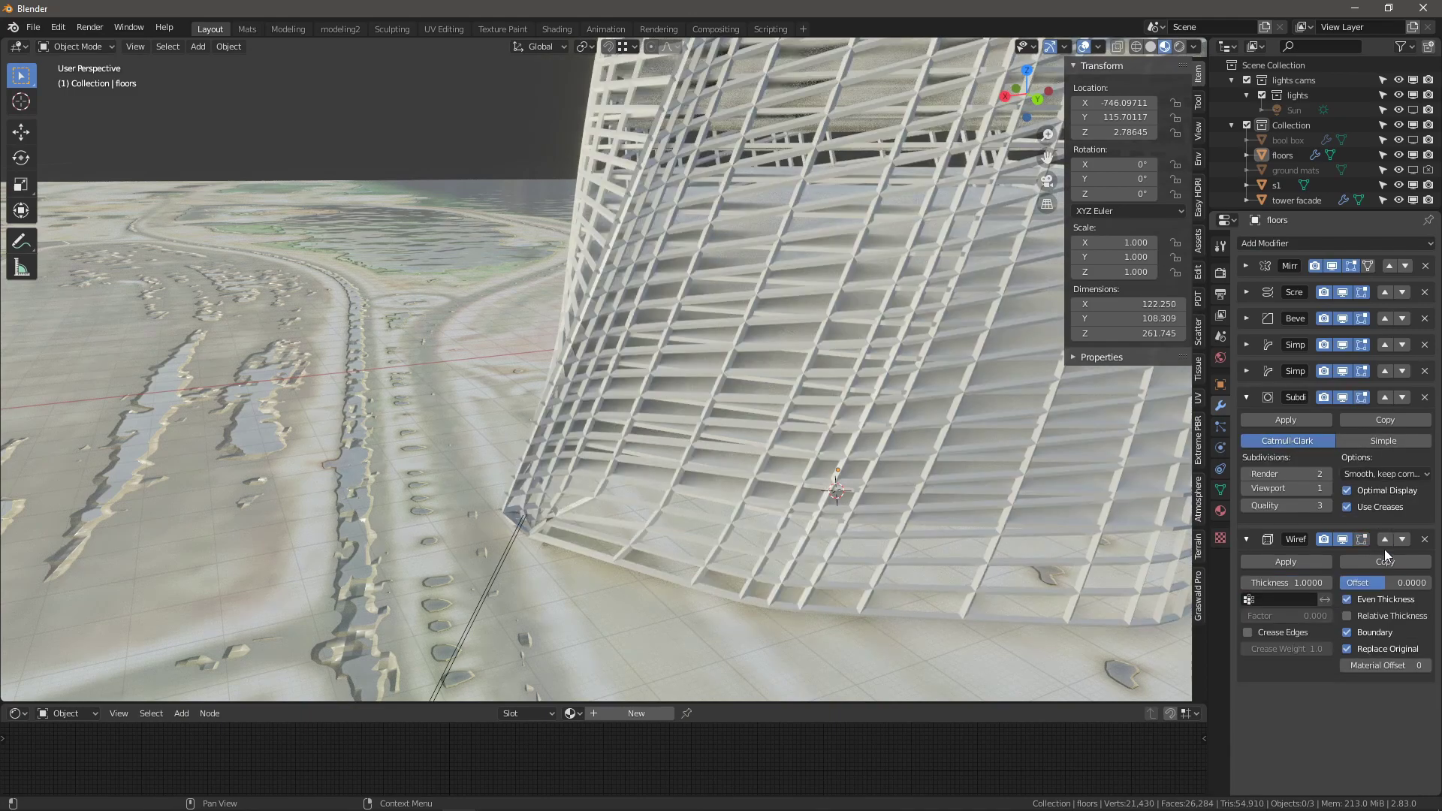
left_click(1384, 397)
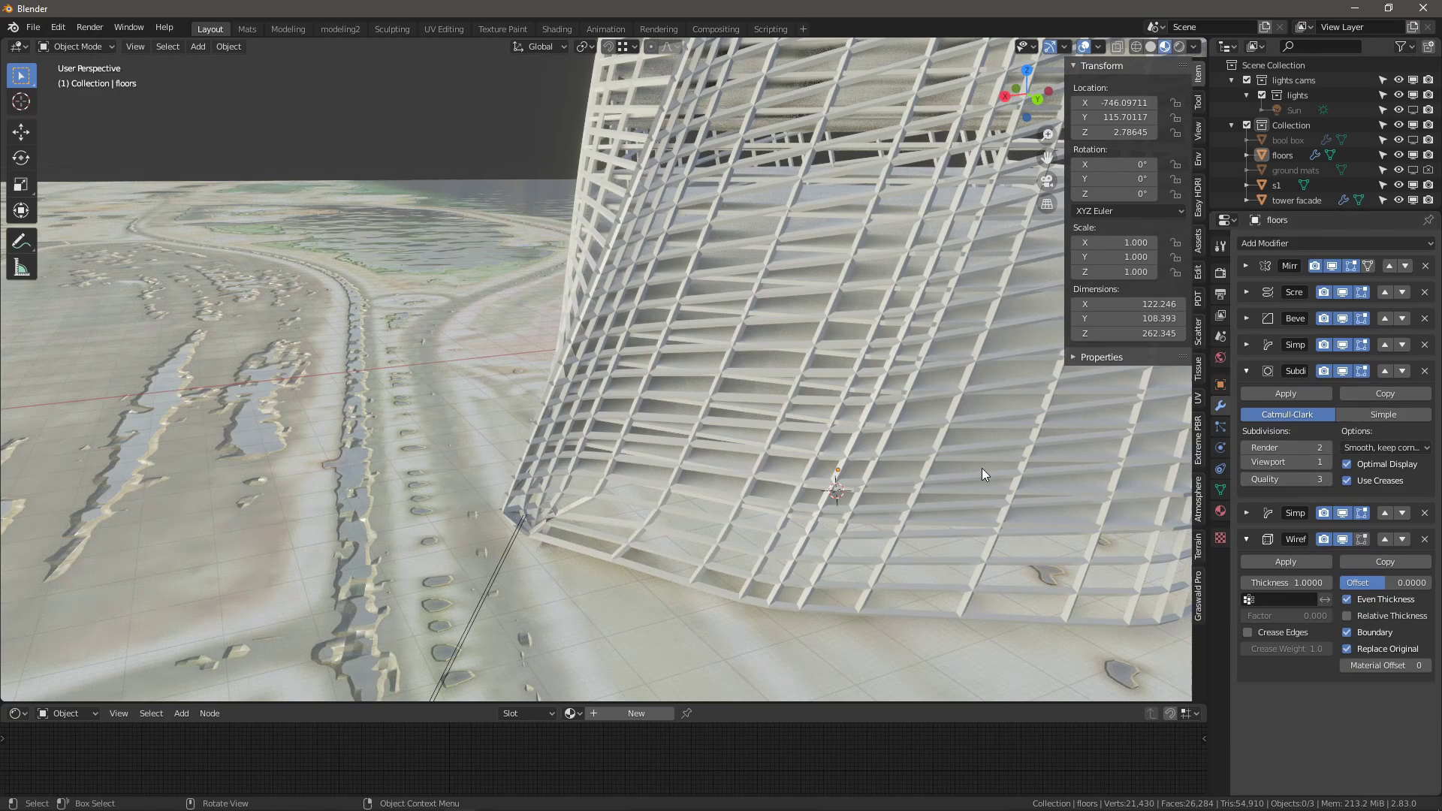
middle_click_drag(702, 404, 735, 284)
middle_click_drag(728, 229, 721, 360)
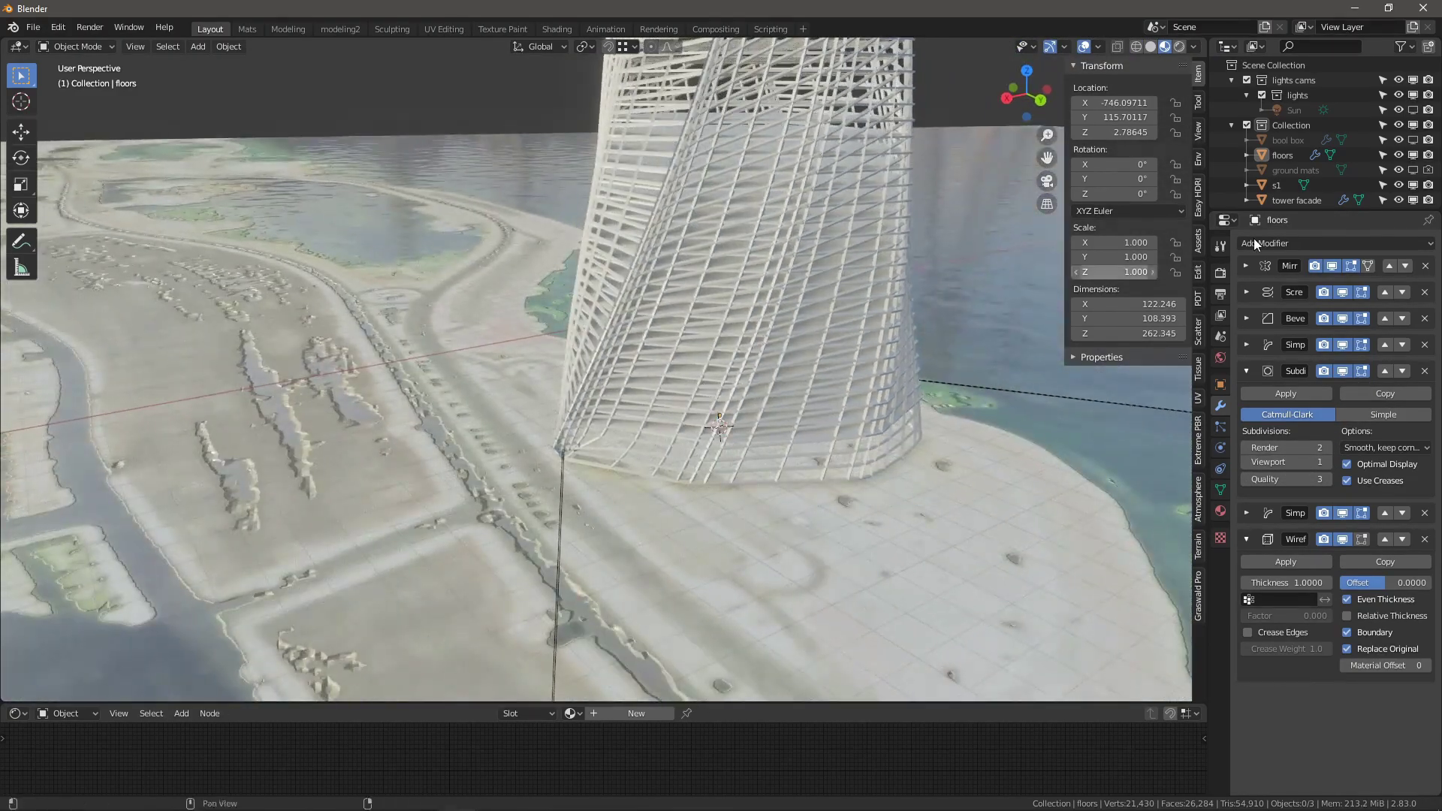
- Add two material slots to "floors" and create a material named "glass" in the first
left_click(1220, 510)
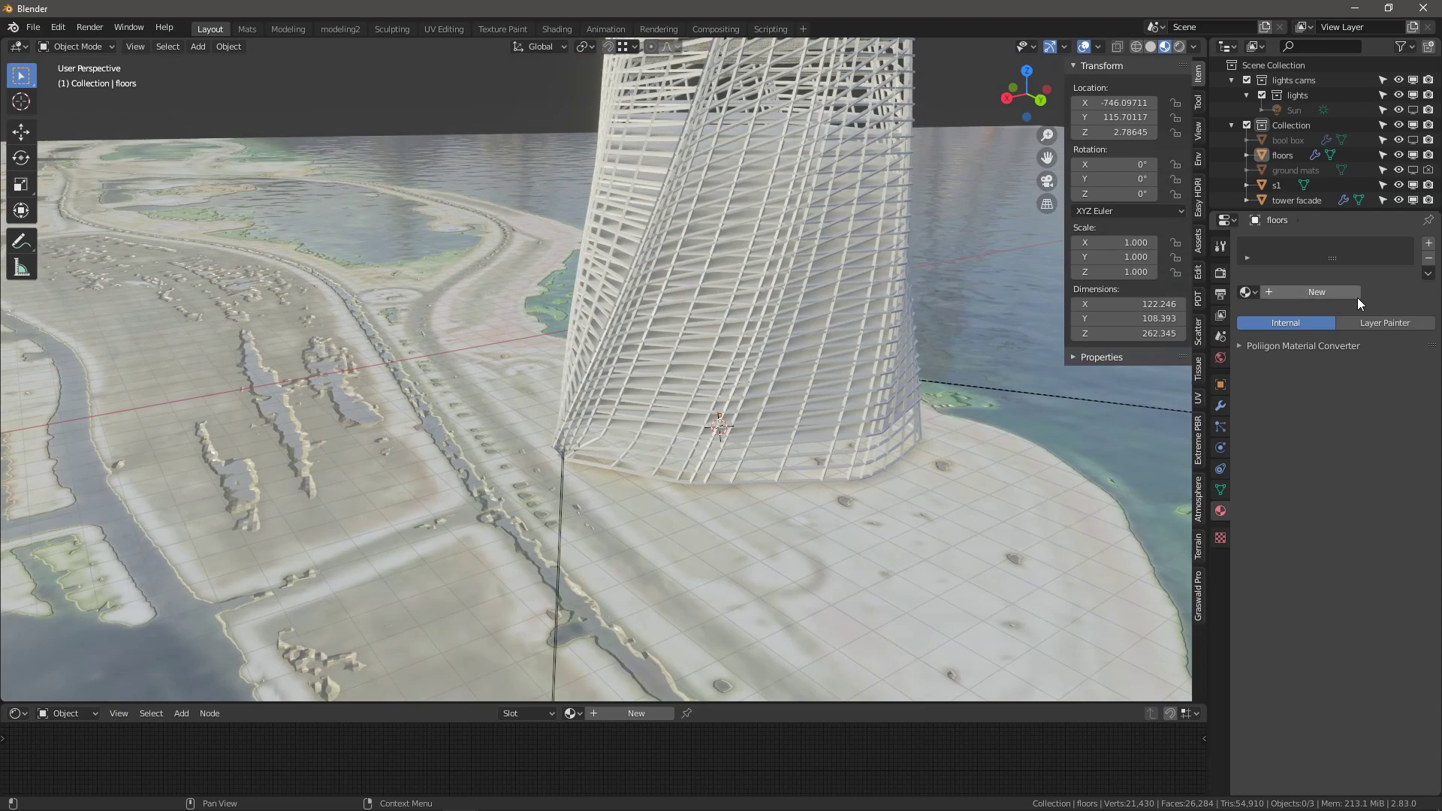
left_click(1428, 242)
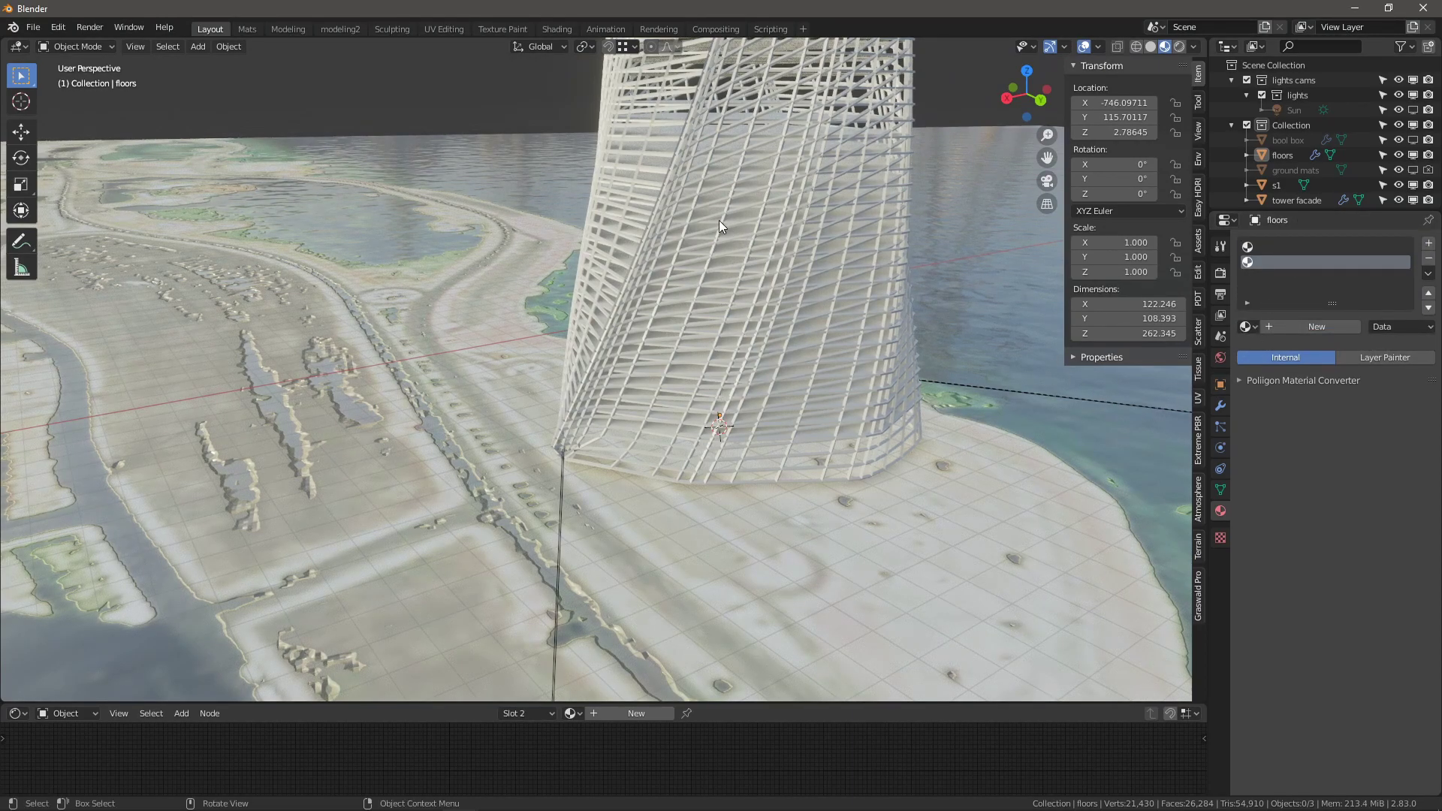
left_click(1280, 326)
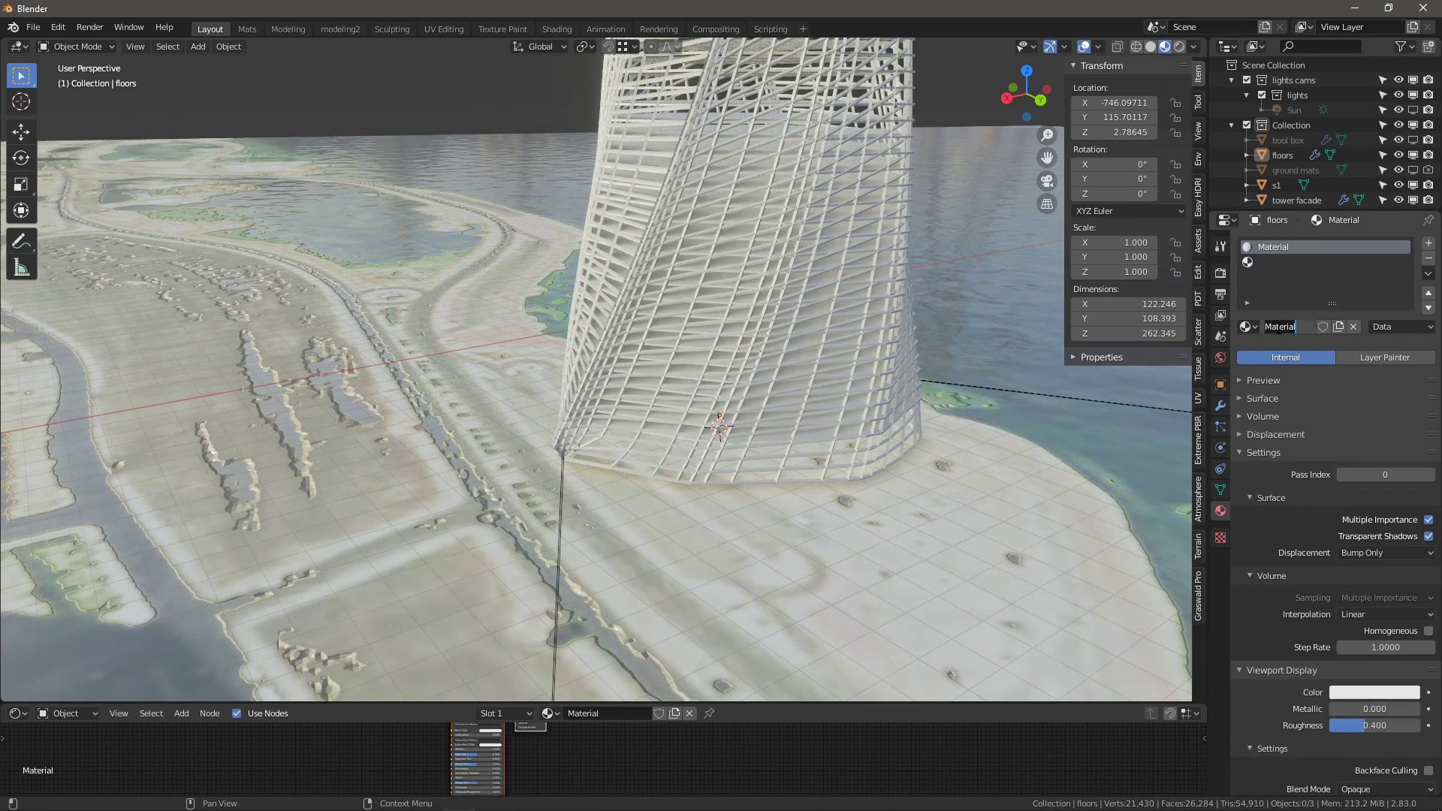
type("glass")
key("Return")
- Create a new material named "metal" in the second material slot of "floors"
left_click(1266, 263)
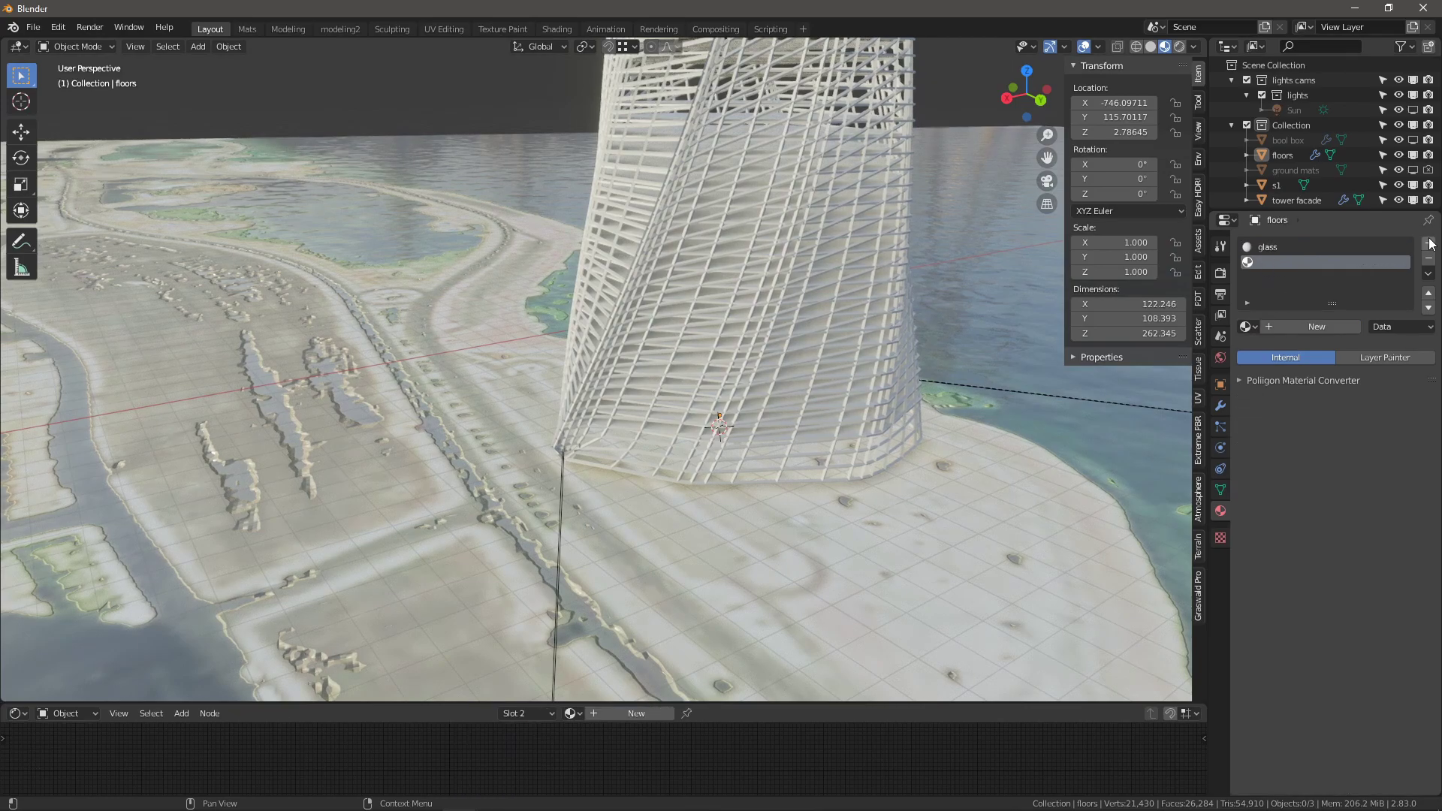
left_click(1285, 331)
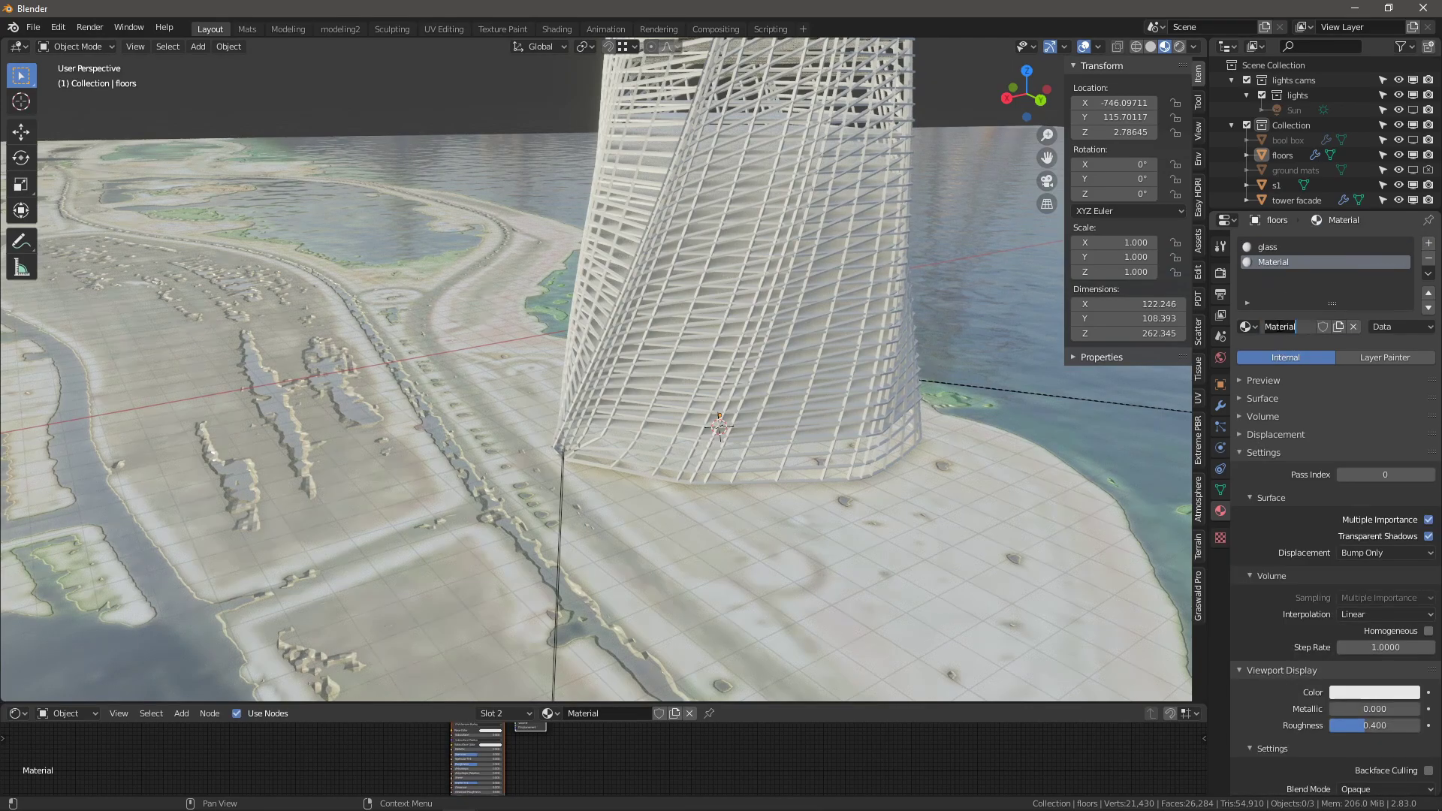
key("ctrl+a")
type("metal")
key("Return")
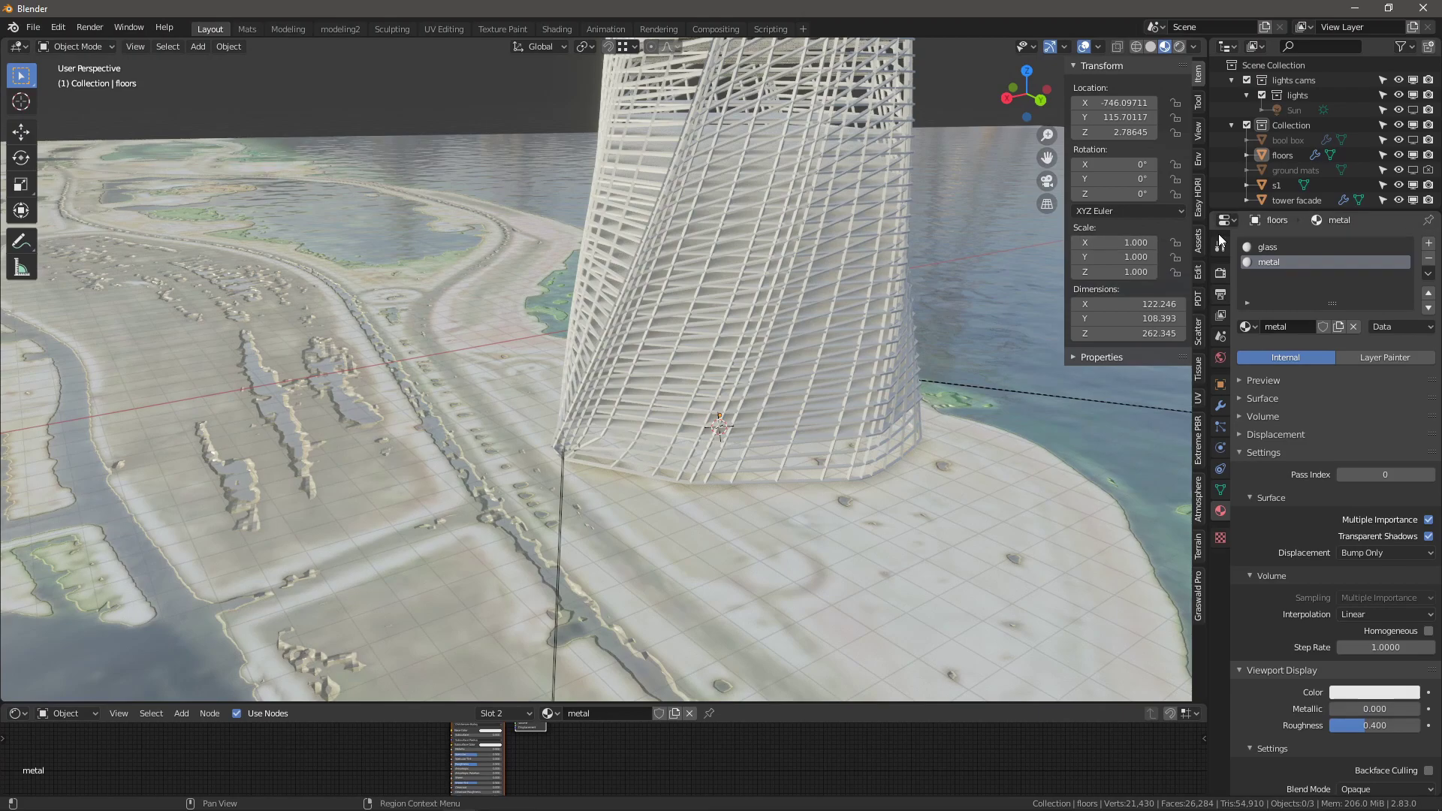
- Darken the "metal" material's base color to mid grey and raise its Metallic value
left_click(1270, 248)
scroll(1287, 396, "down", 5)
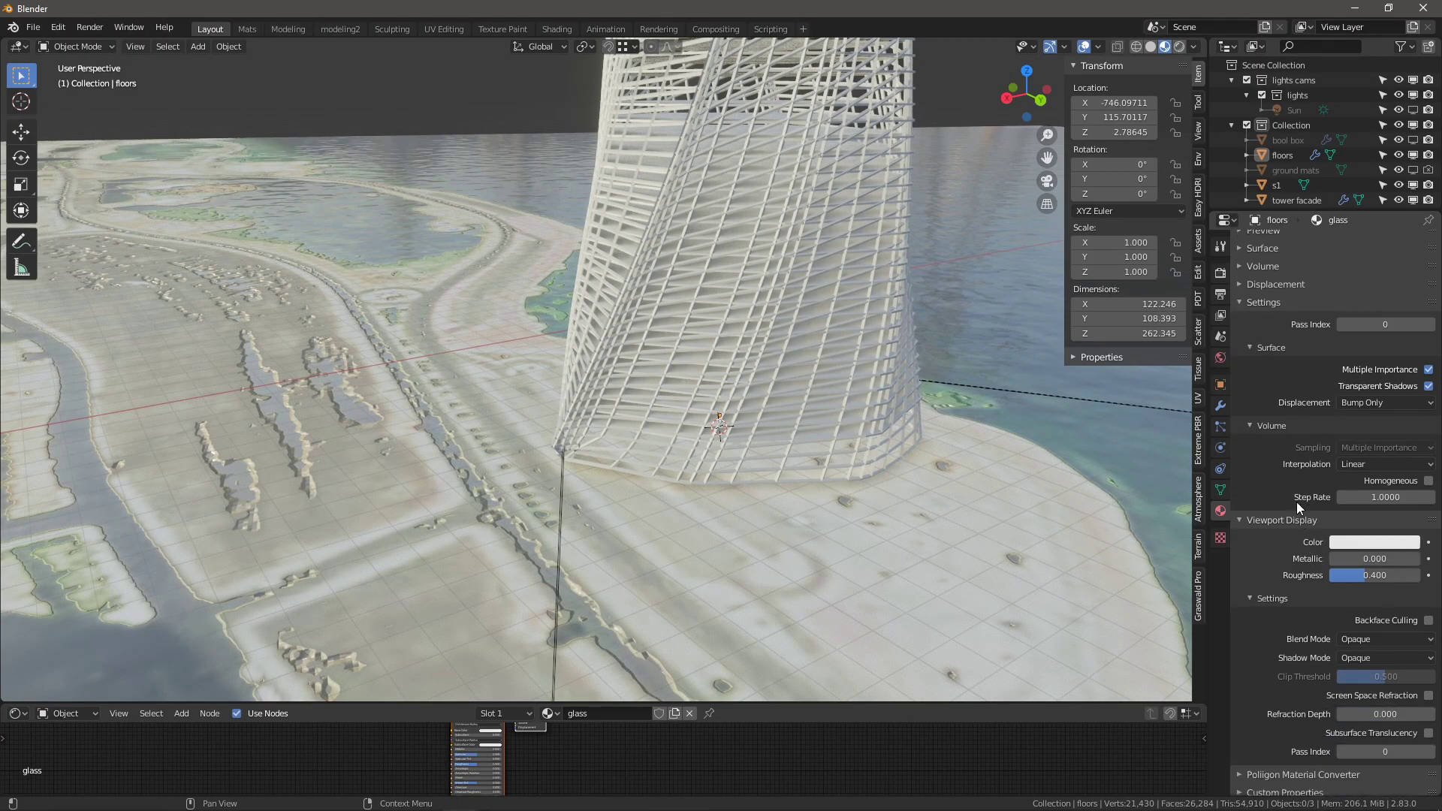
scroll(1295, 500, "up", 5)
left_click(1265, 261)
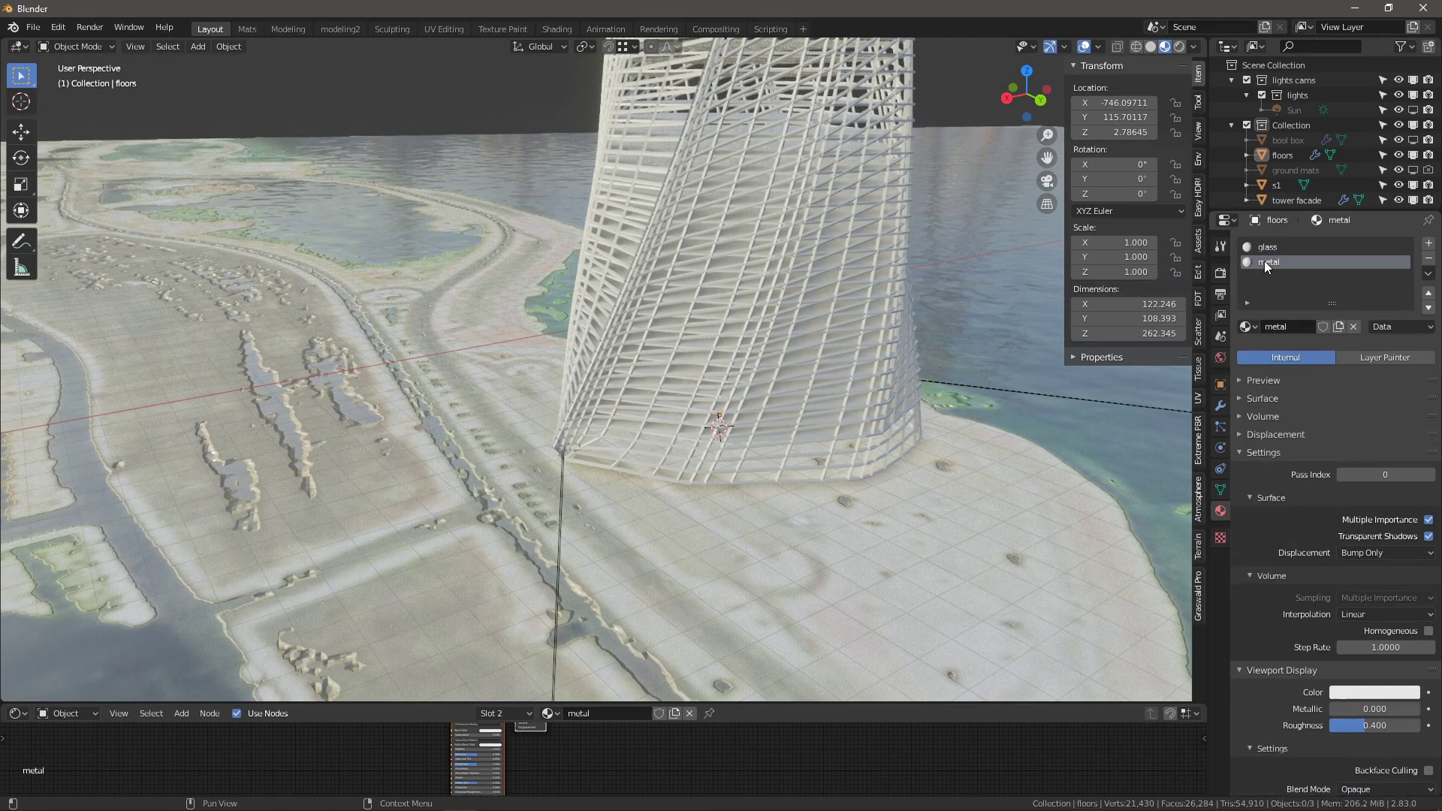
scroll(1278, 570, "down", 4)
left_click(1337, 571)
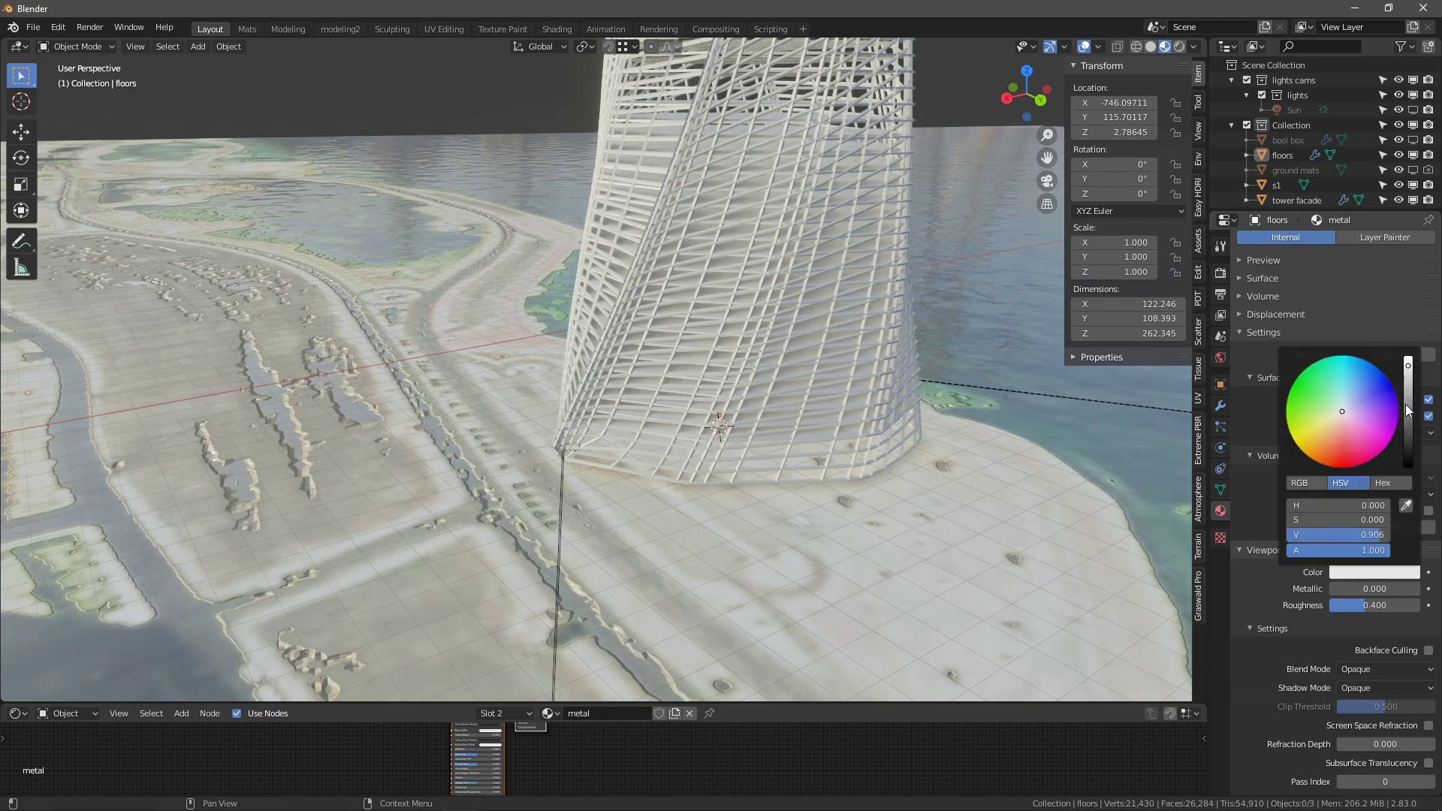
left_click(1252, 278)
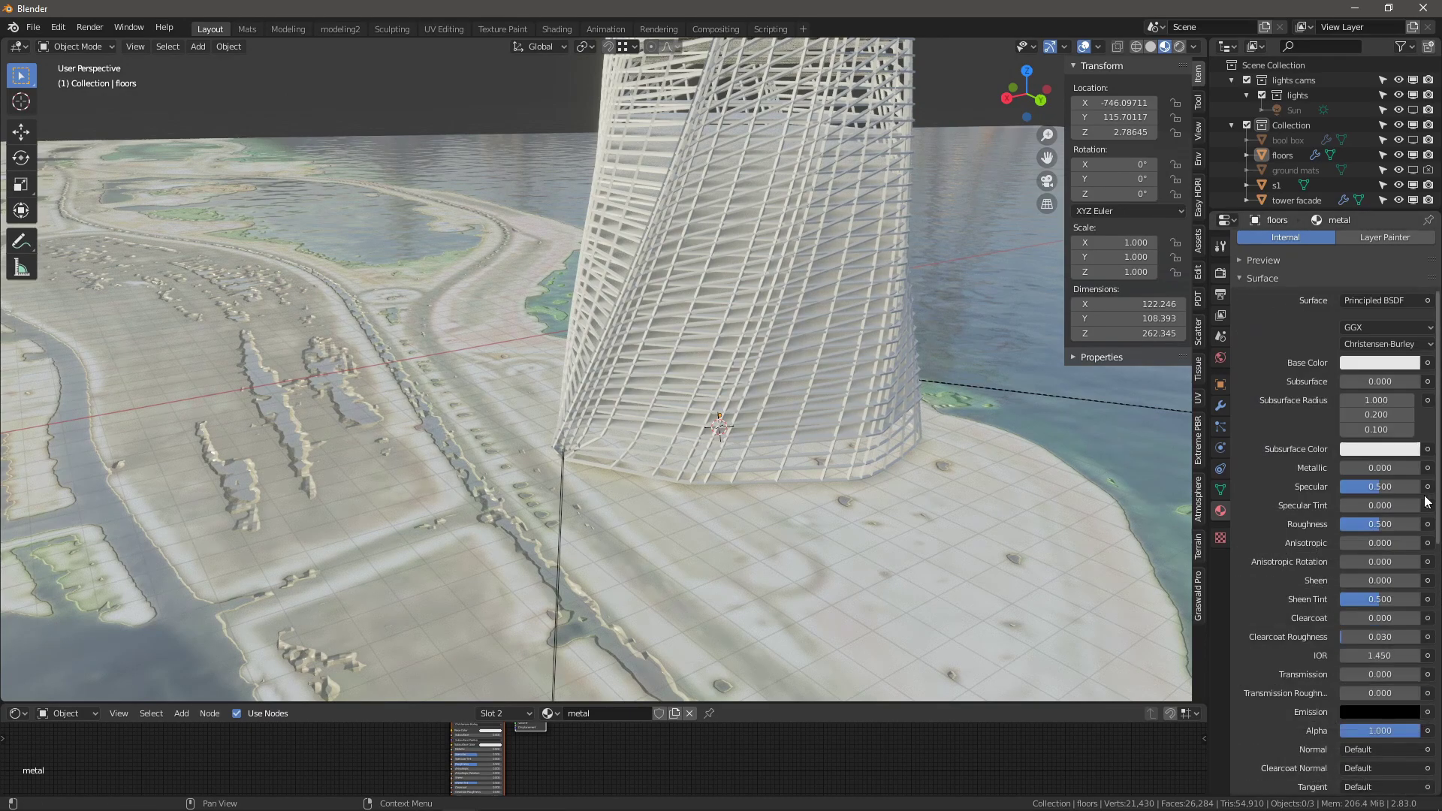
left_click(1375, 363)
left_click_drag(1412, 180, 1411, 194)
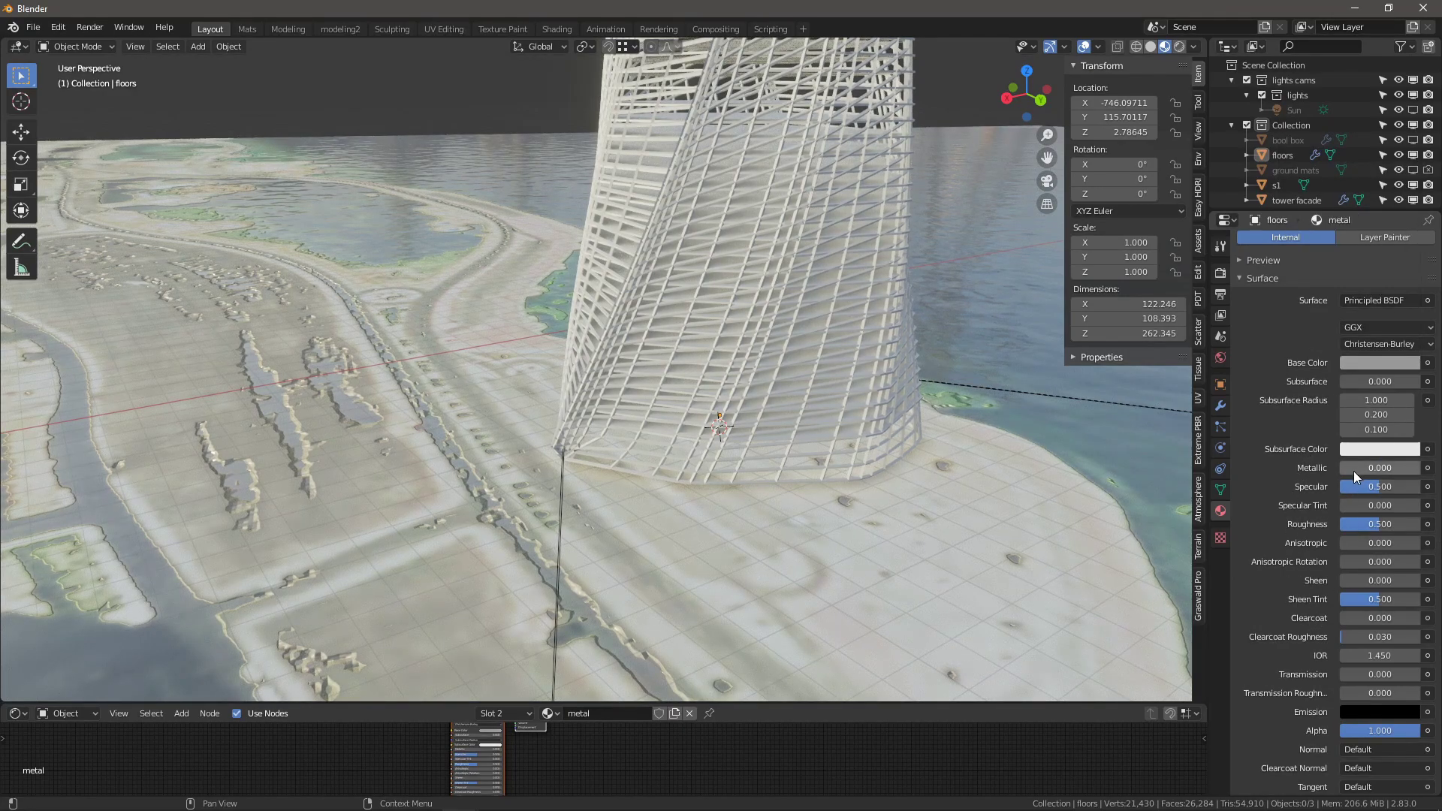
left_click_drag(1354, 468, 1417, 467)
- Darken the "glass" material's base color to grey
left_click(1268, 157)
left_click(1288, 247)
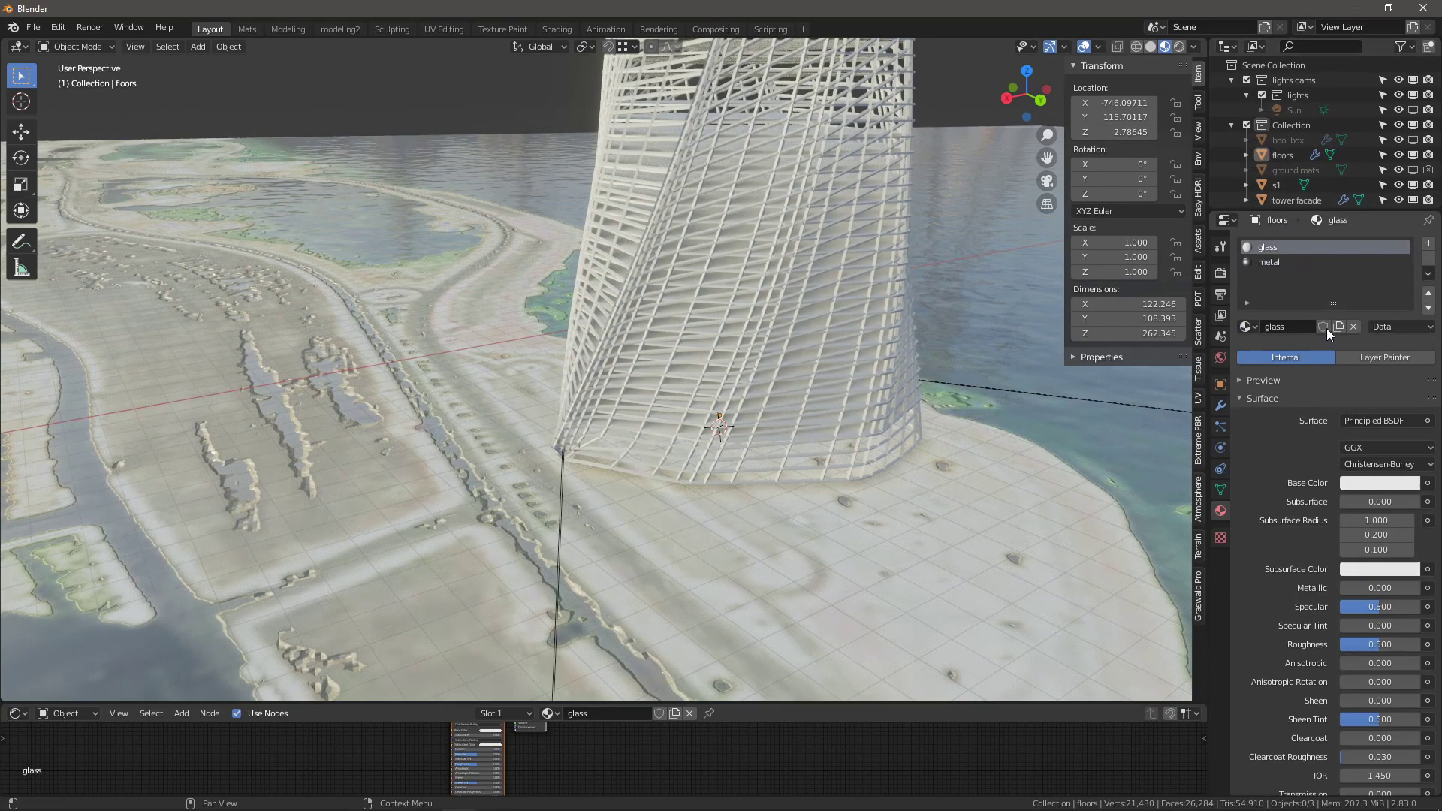
left_click(1359, 483)
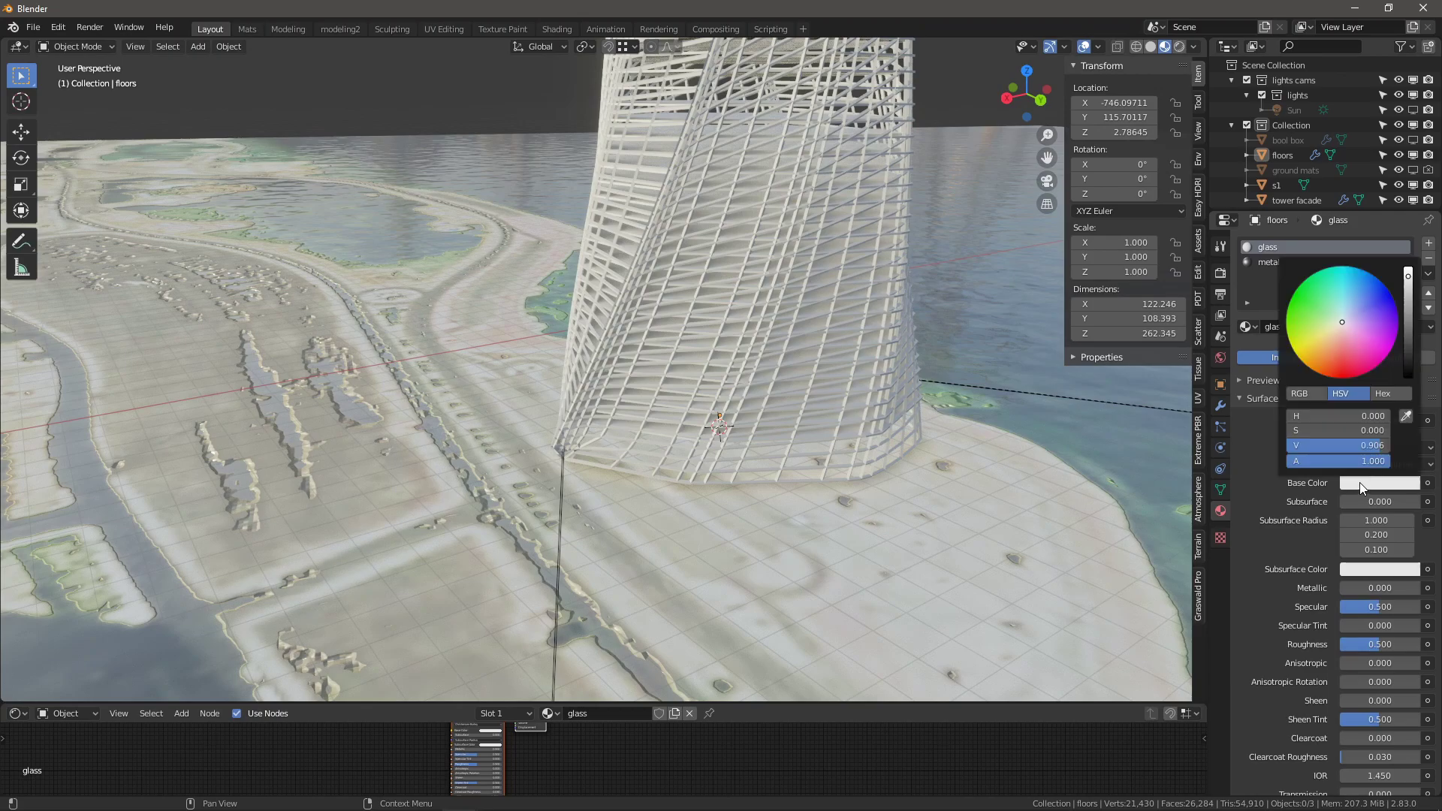
left_click(1407, 319)
scroll(1245, 673, "down", 4)
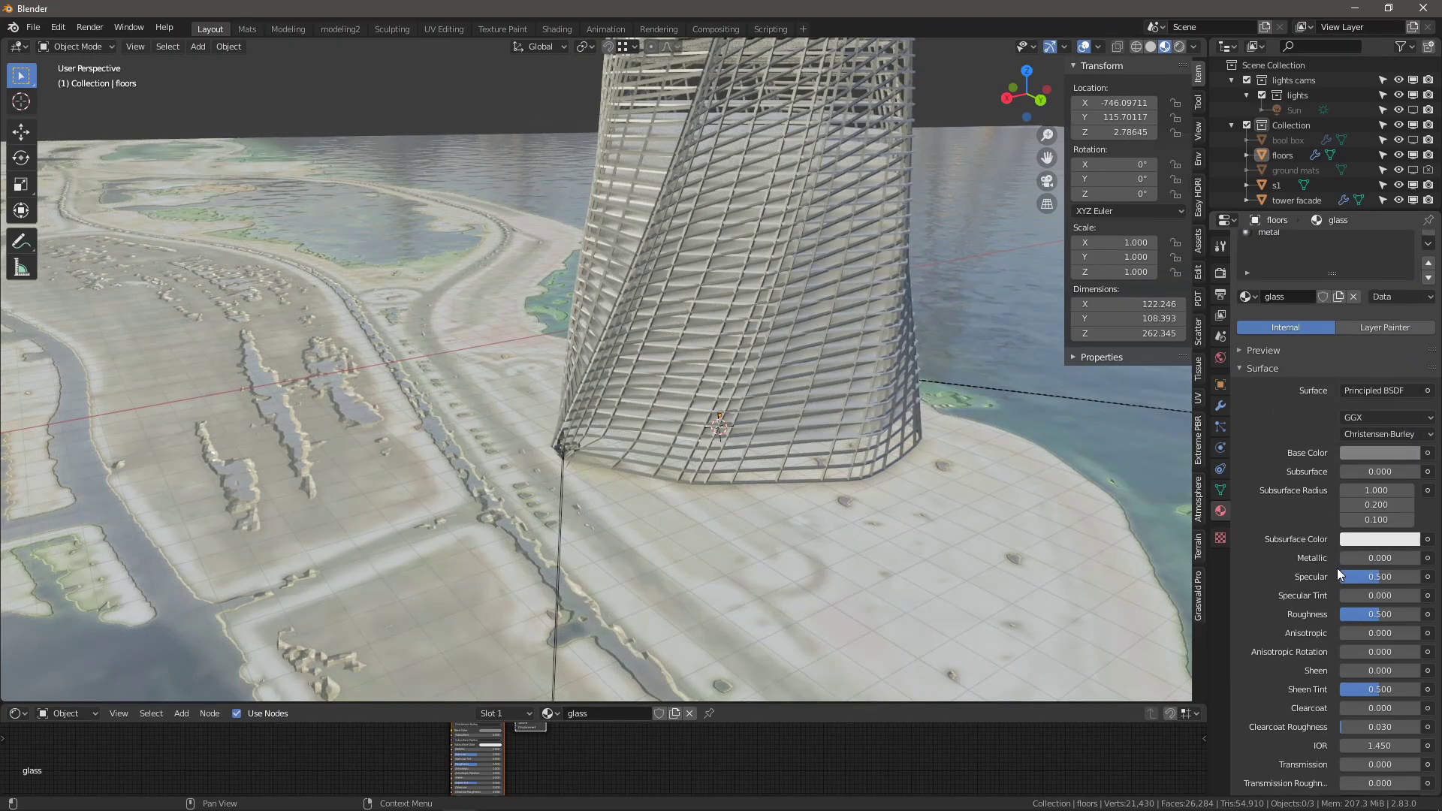
- Set the "glass" material's Transmission to 1.000 and its Alpha to 0.670
scroll(1340, 572, "down", 6)
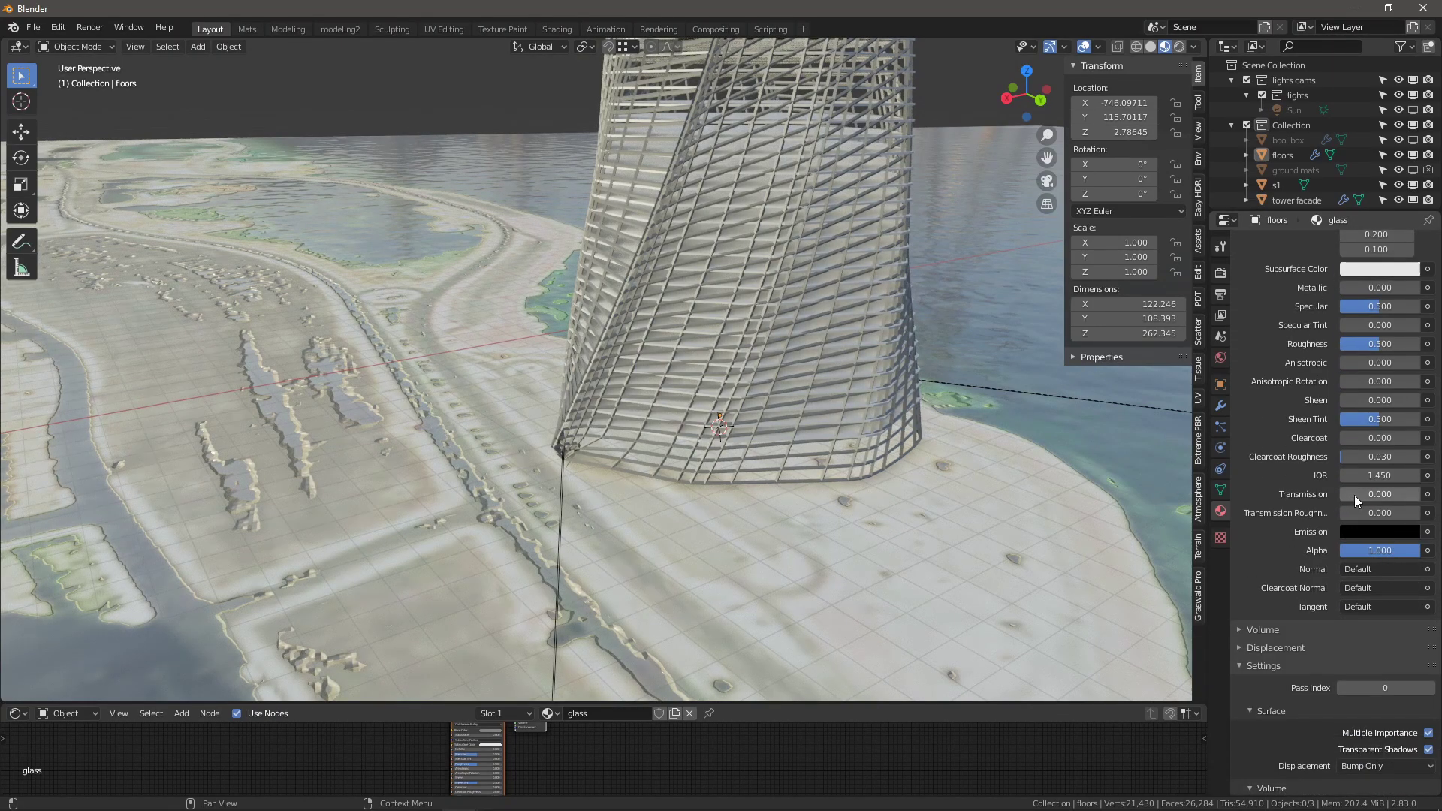
left_click_drag(1353, 494, 1419, 494)
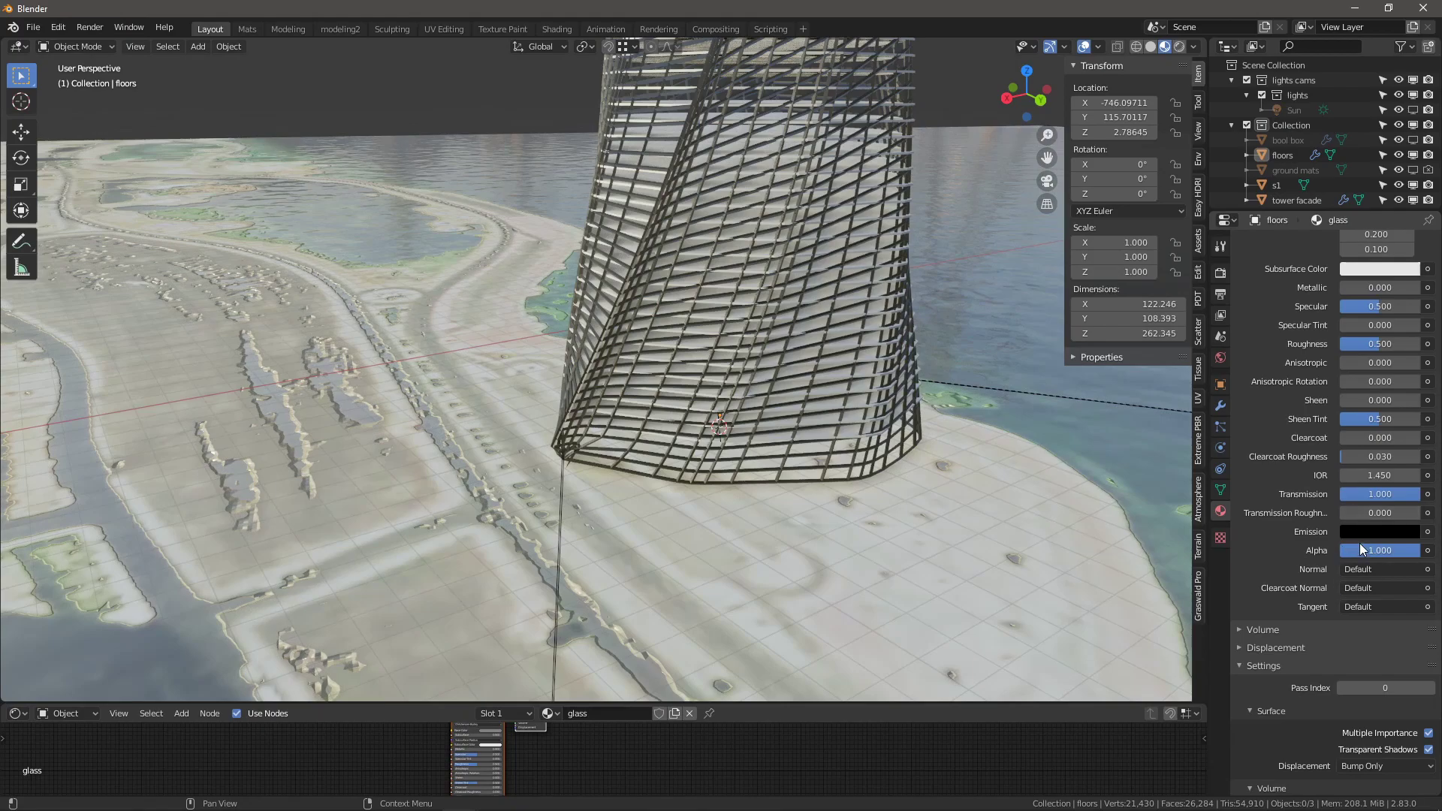
mouse_move(1377, 549)
left_mouse_down()
mouse_move(1328, 549)
mouse_move(1394, 555)
left_mouse_up()
scroll(1394, 561, "down", 4)
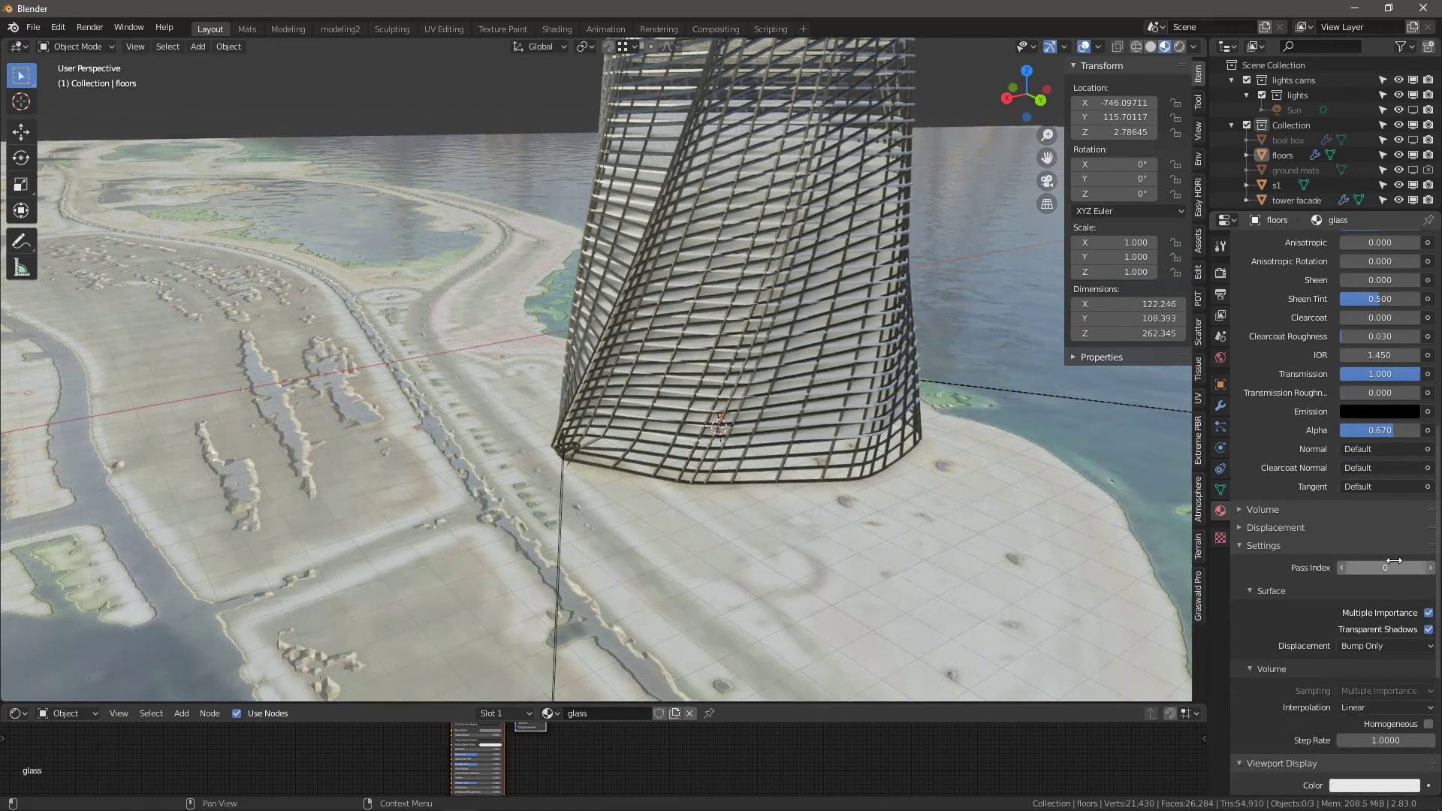
scroll(1394, 561, "down", 5)
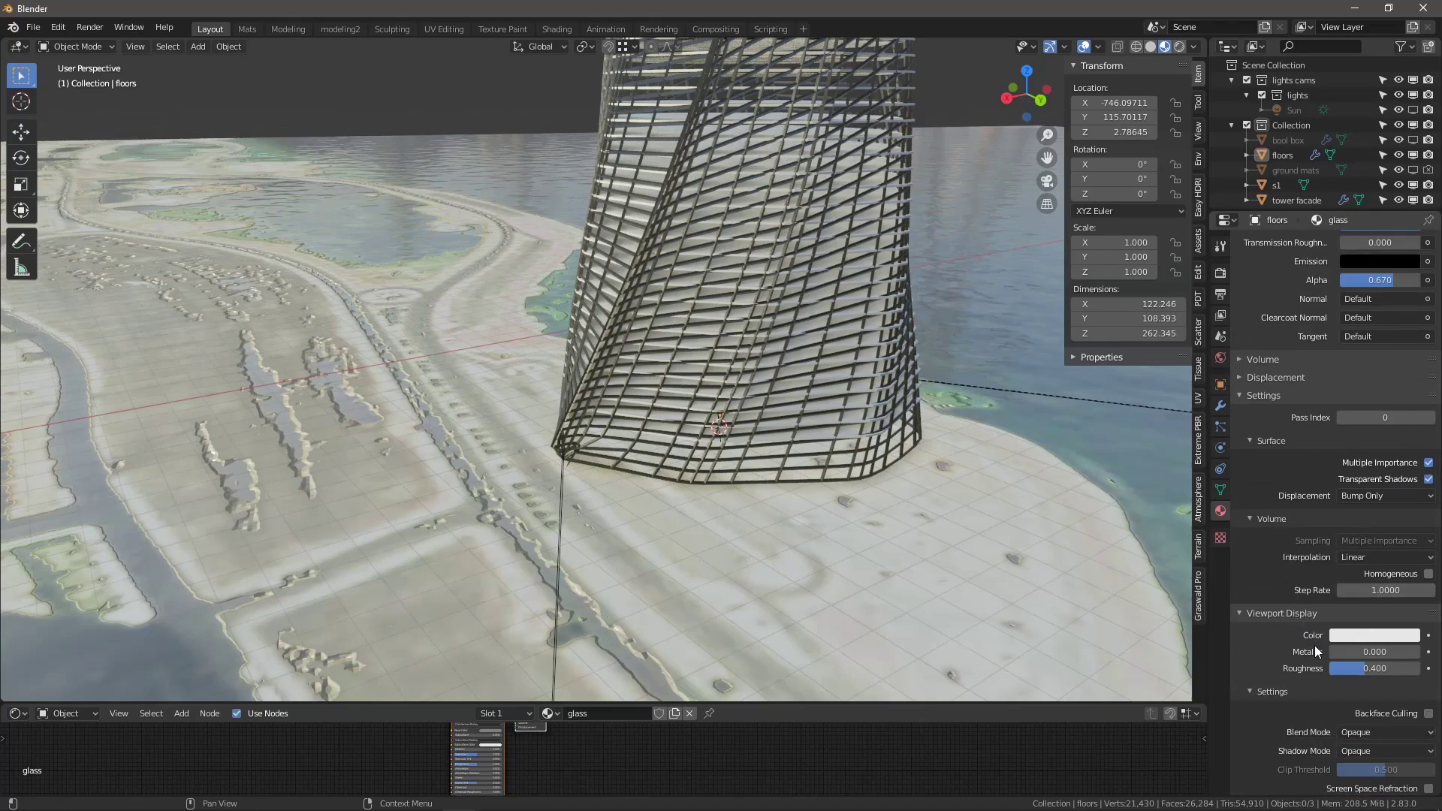
scroll(1349, 637, "down", 2)
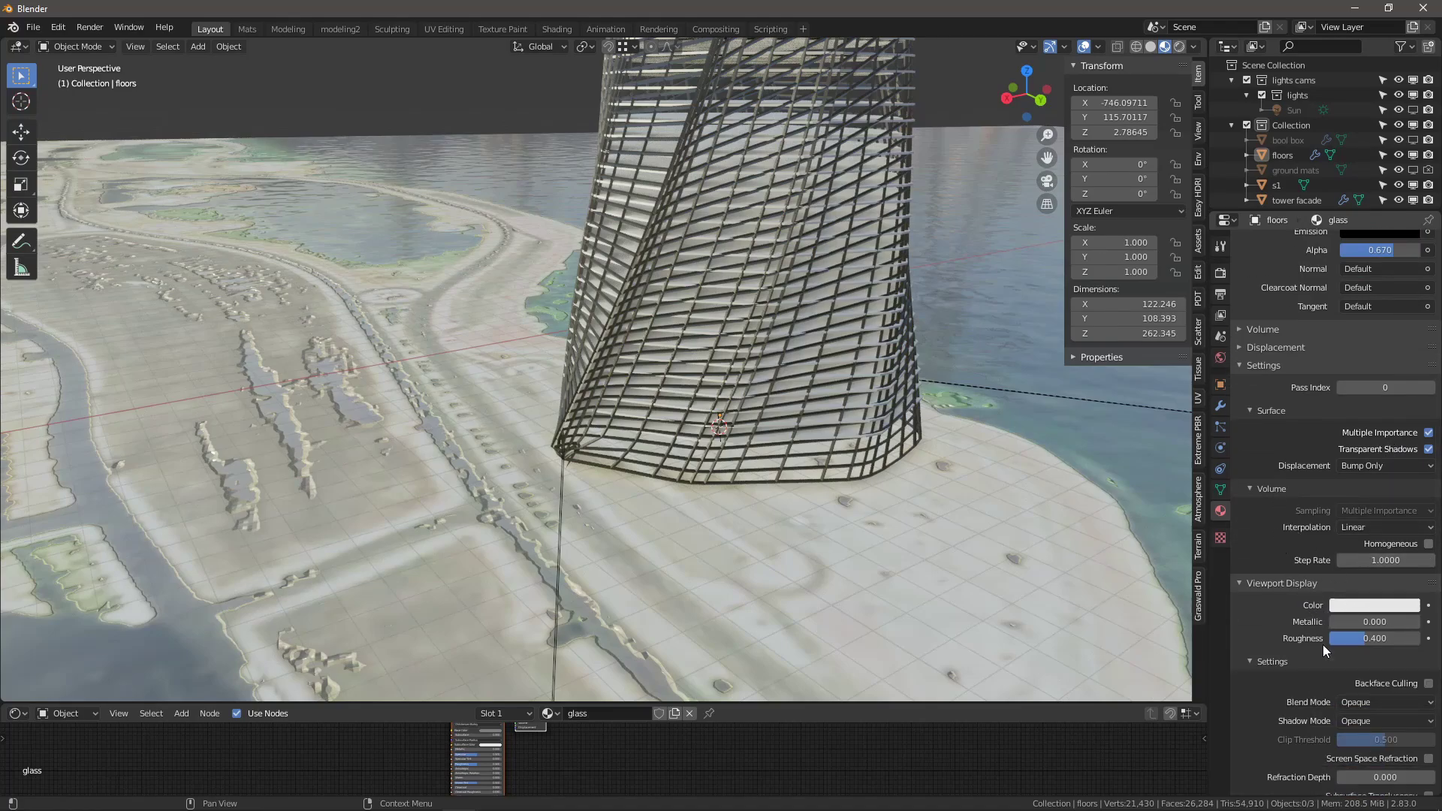
- Set the "glass" material's viewport Blend Mode to Alpha Blend
left_click(1368, 671)
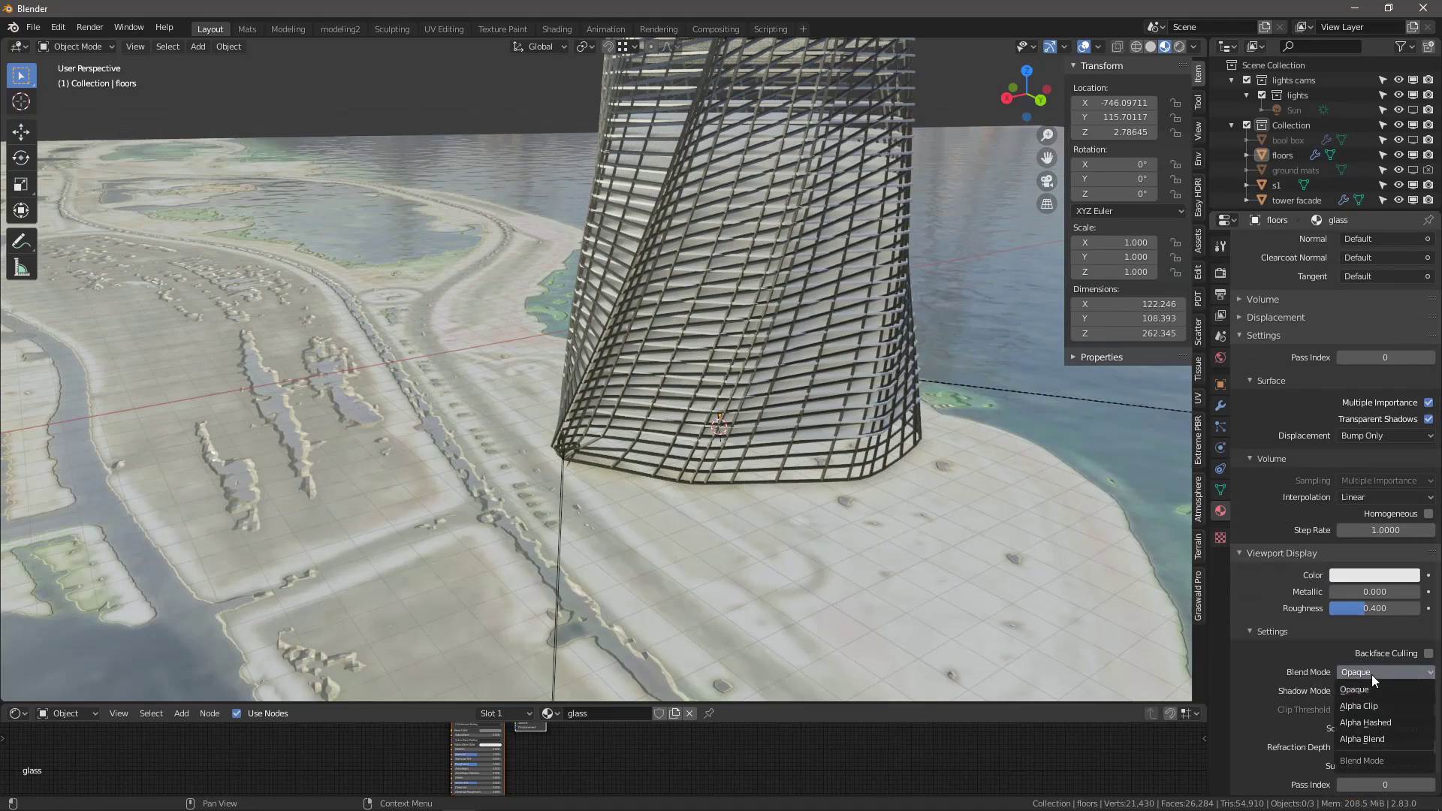
left_click(1388, 739)
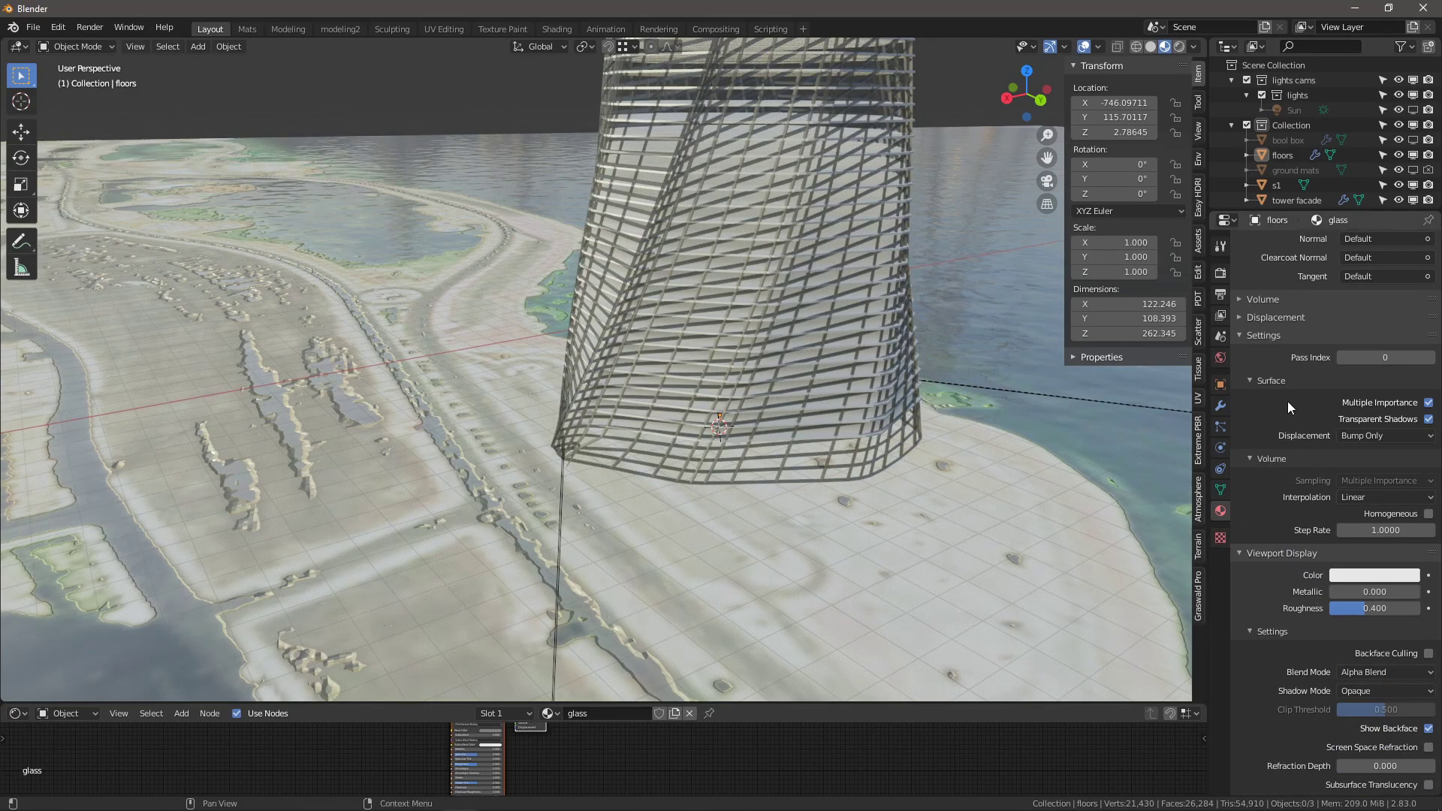
scroll(1281, 383, "up", 1)
- In the Wireframe modifier of "floors", turn off Replace Original and set the Material Offset to 1
left_click(1220, 407)
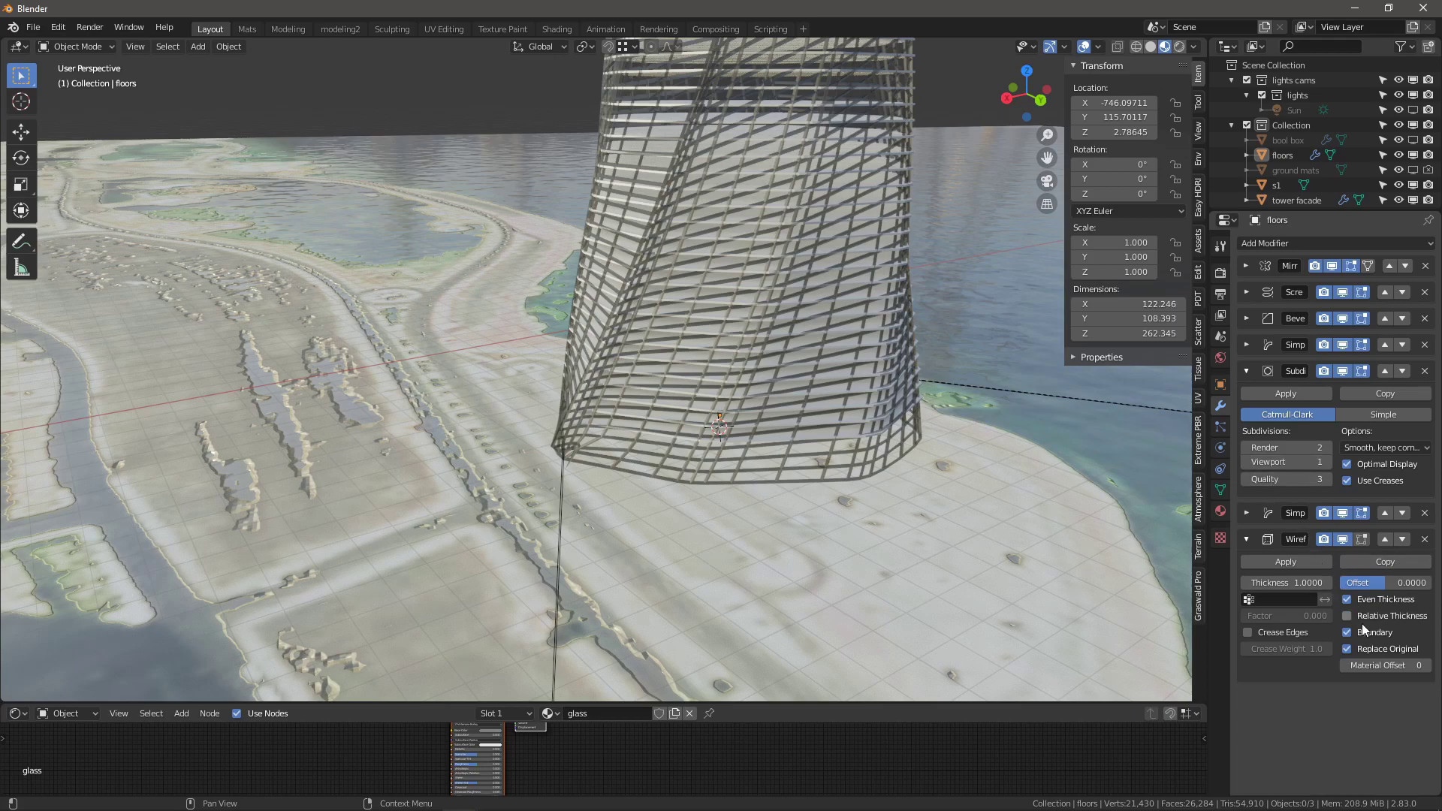
left_click(1344, 650)
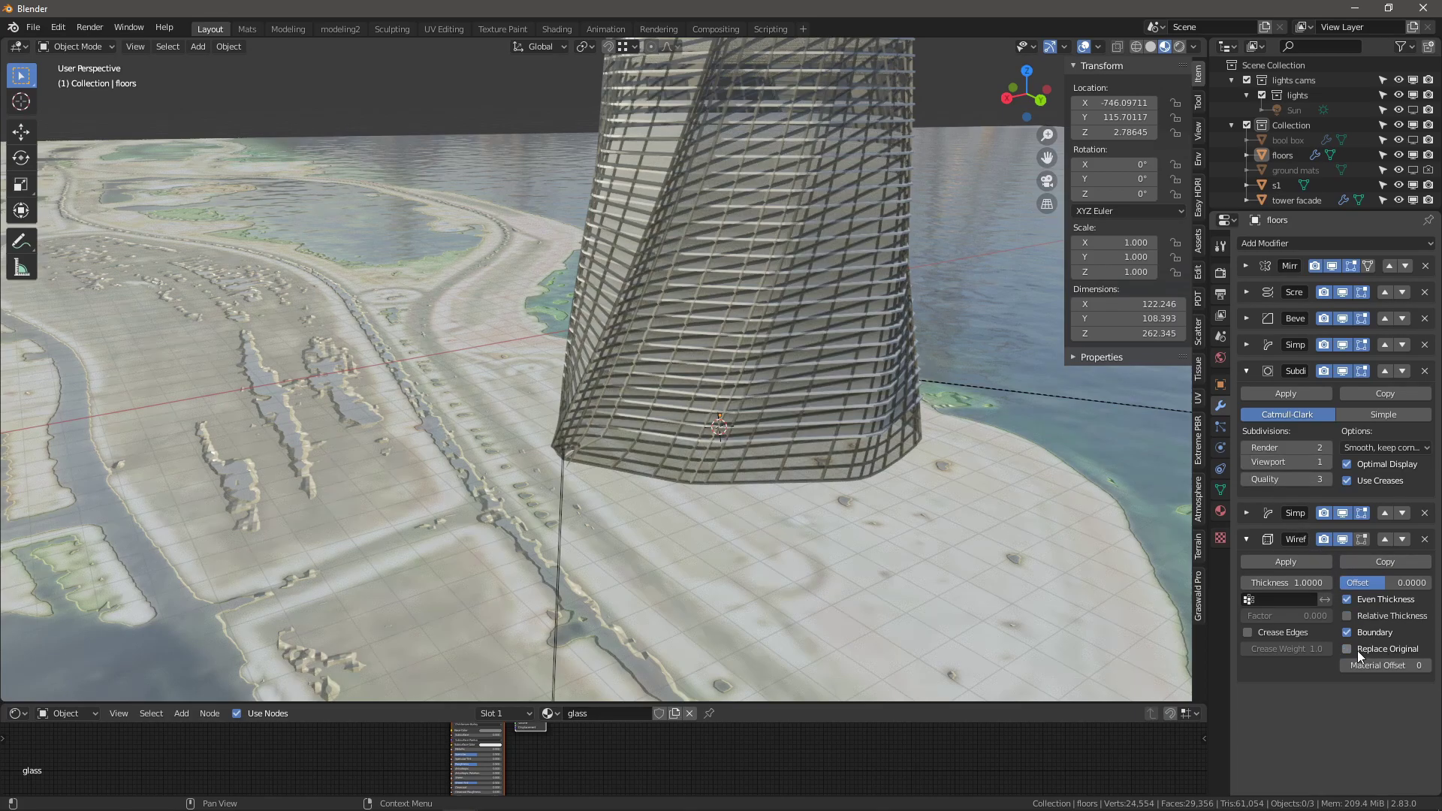
left_click(1425, 665)
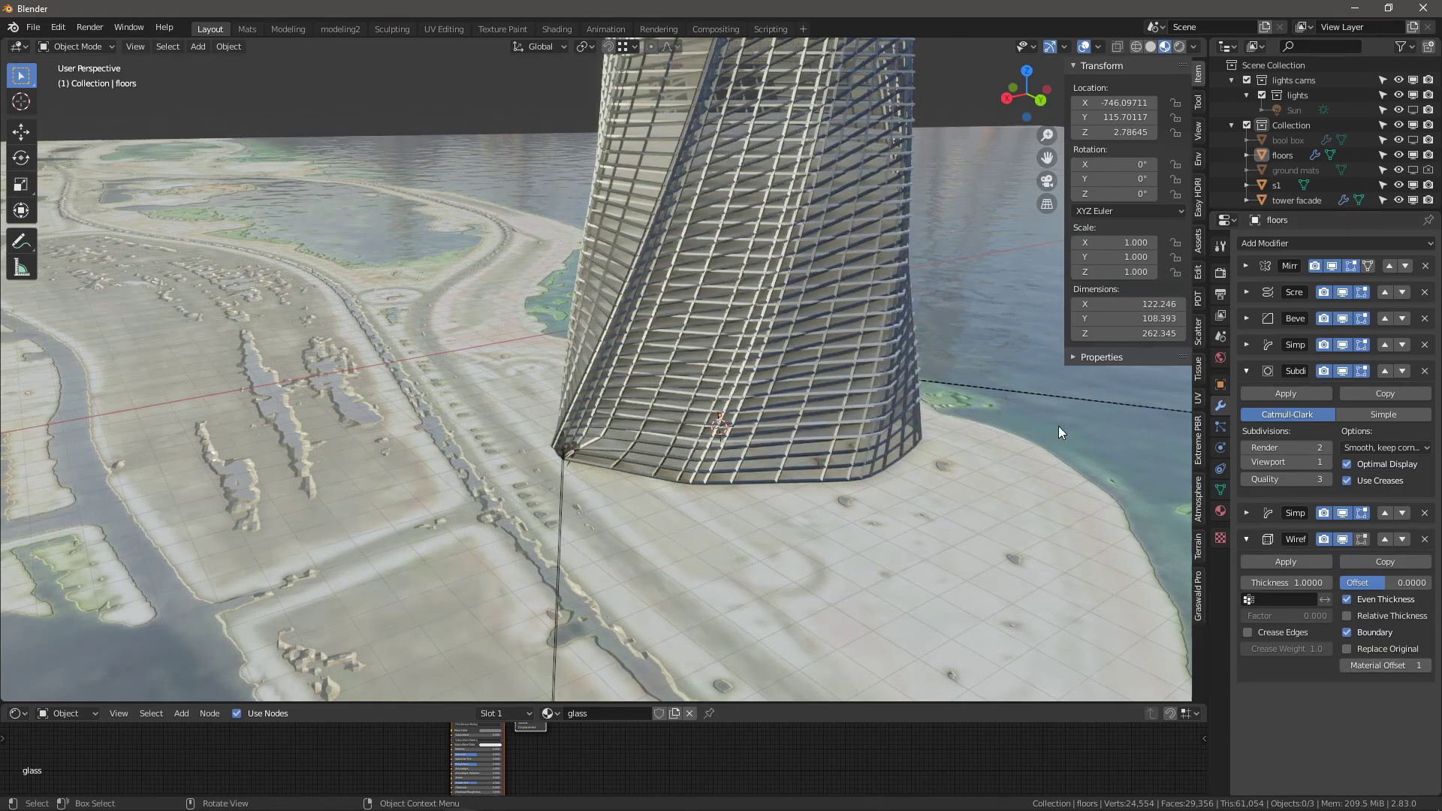
scroll(835, 366, "up", 4)
mouse_move(835, 366)
middle_mouse_down()
mouse_move(831, 340)
mouse_move(858, 317)
mouse_move(877, 330)
middle_mouse_up()
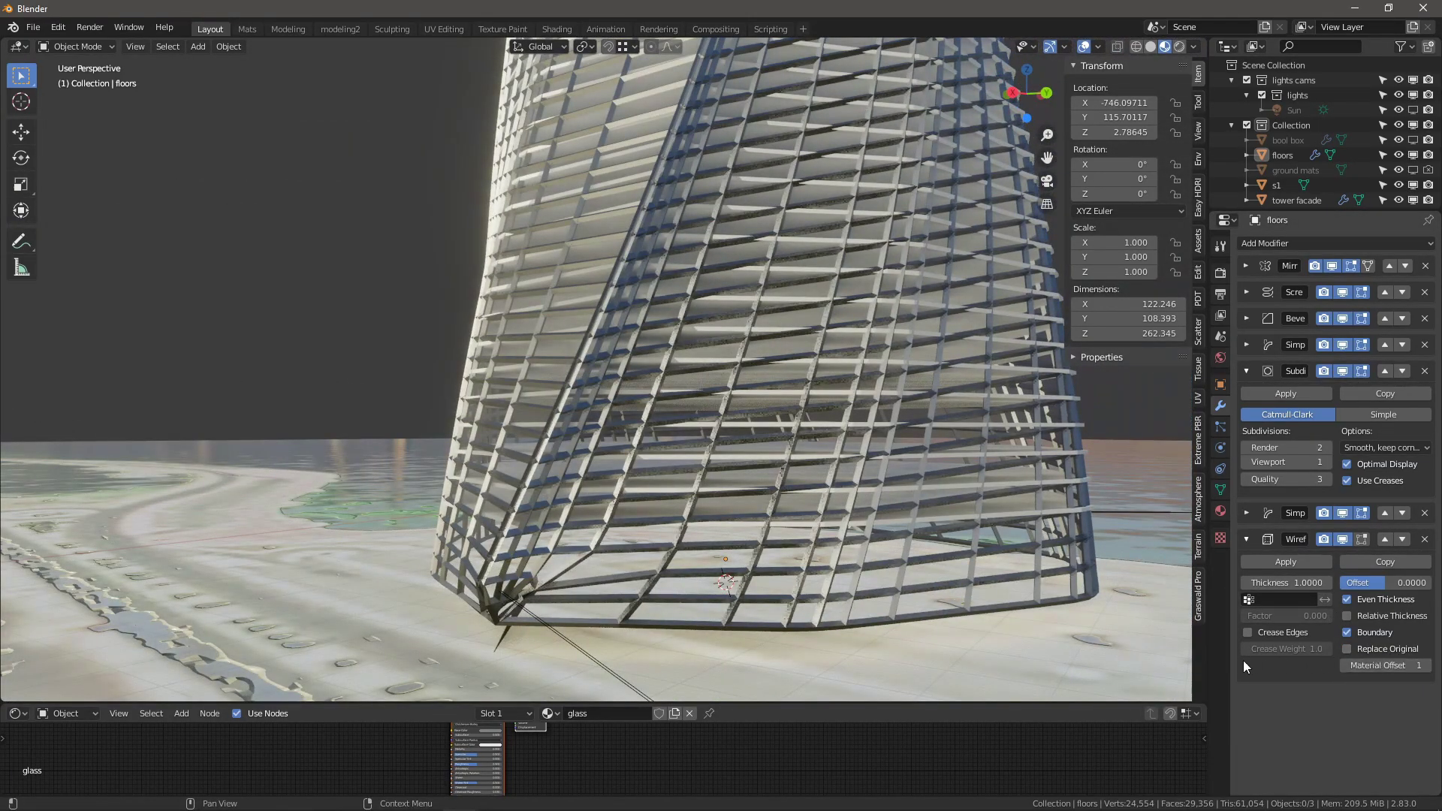
scroll(755, 400, "up", 2)
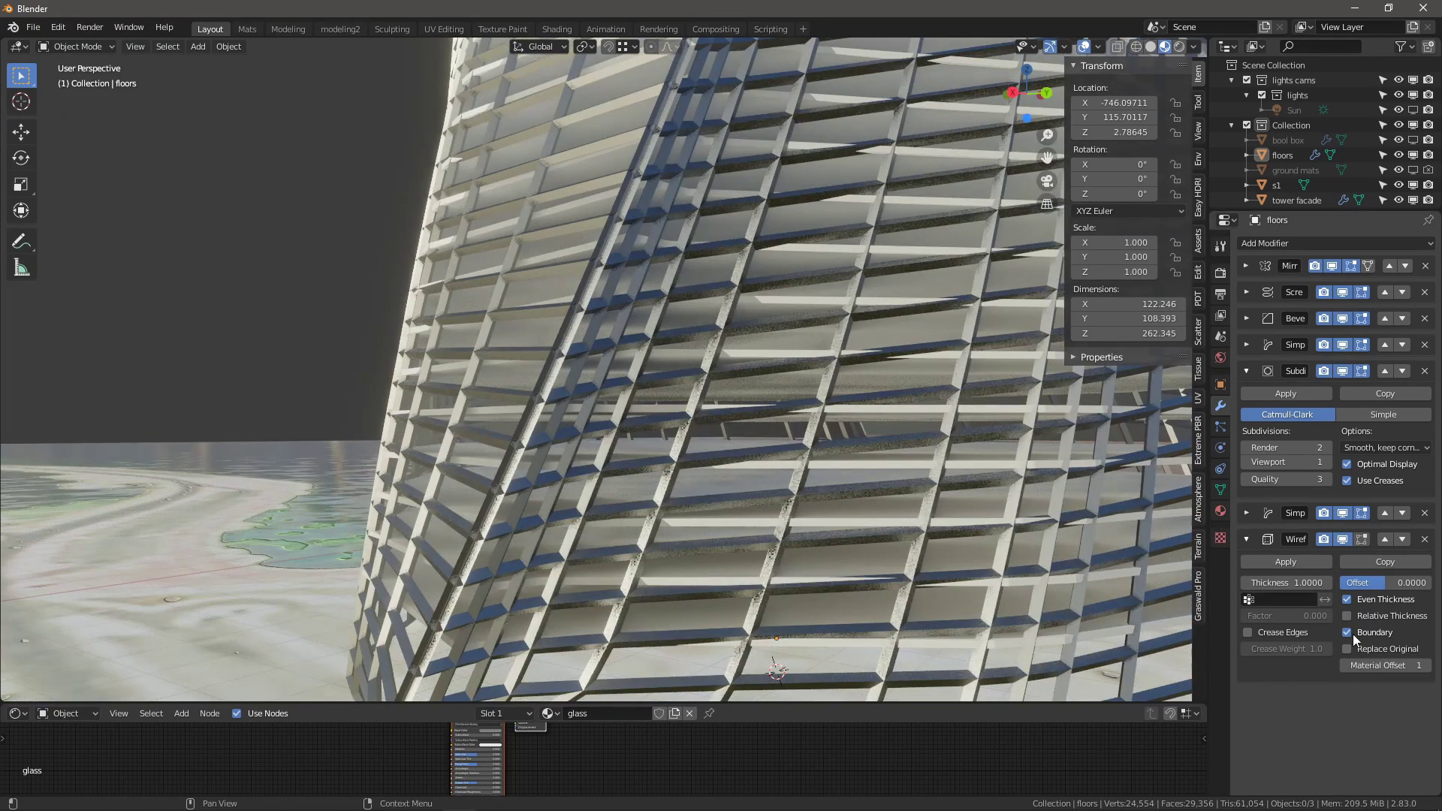
- Change the "glass" material's Shadow Mode from Opaque in its viewport display settings
left_click(1220, 511)
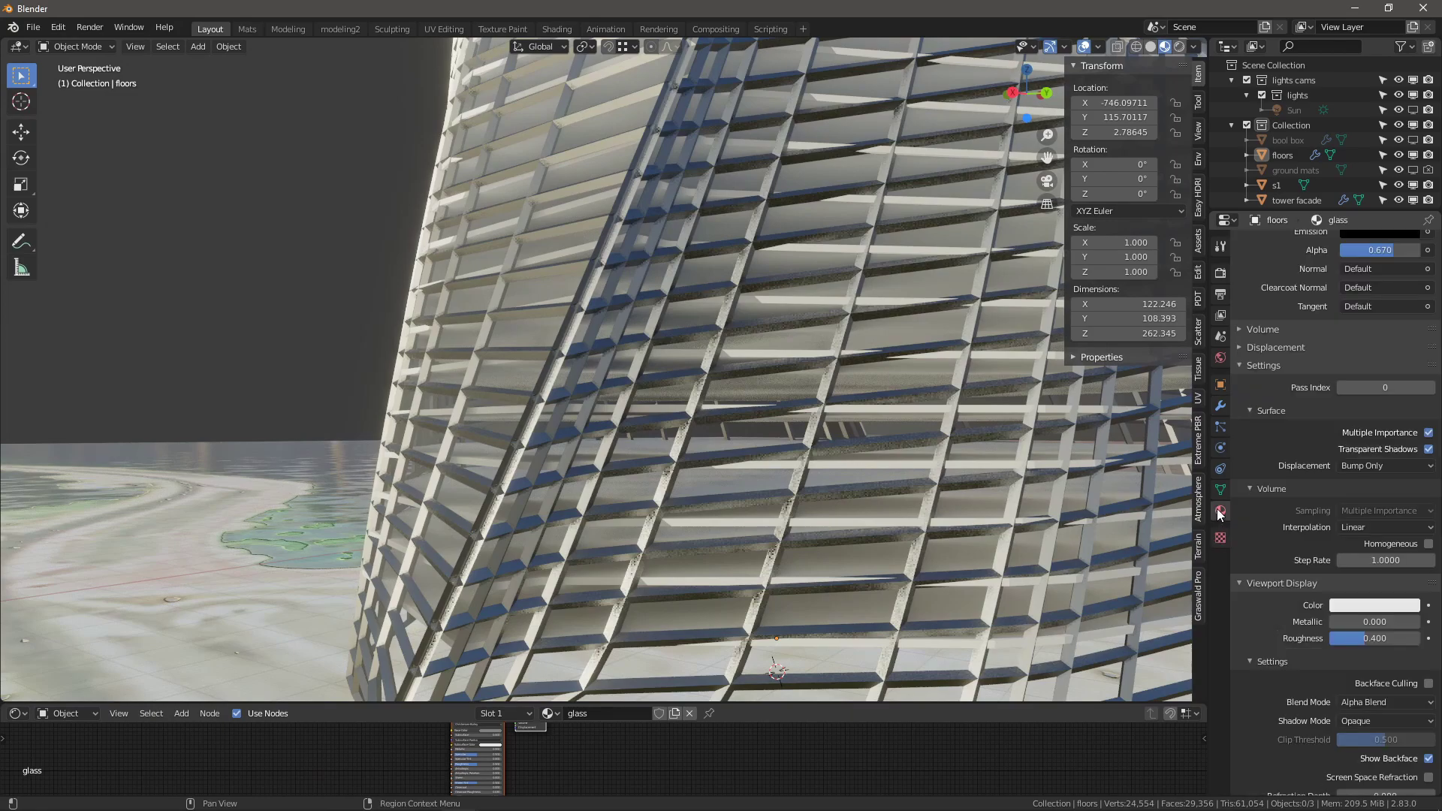
scroll(1303, 462, "up", 6)
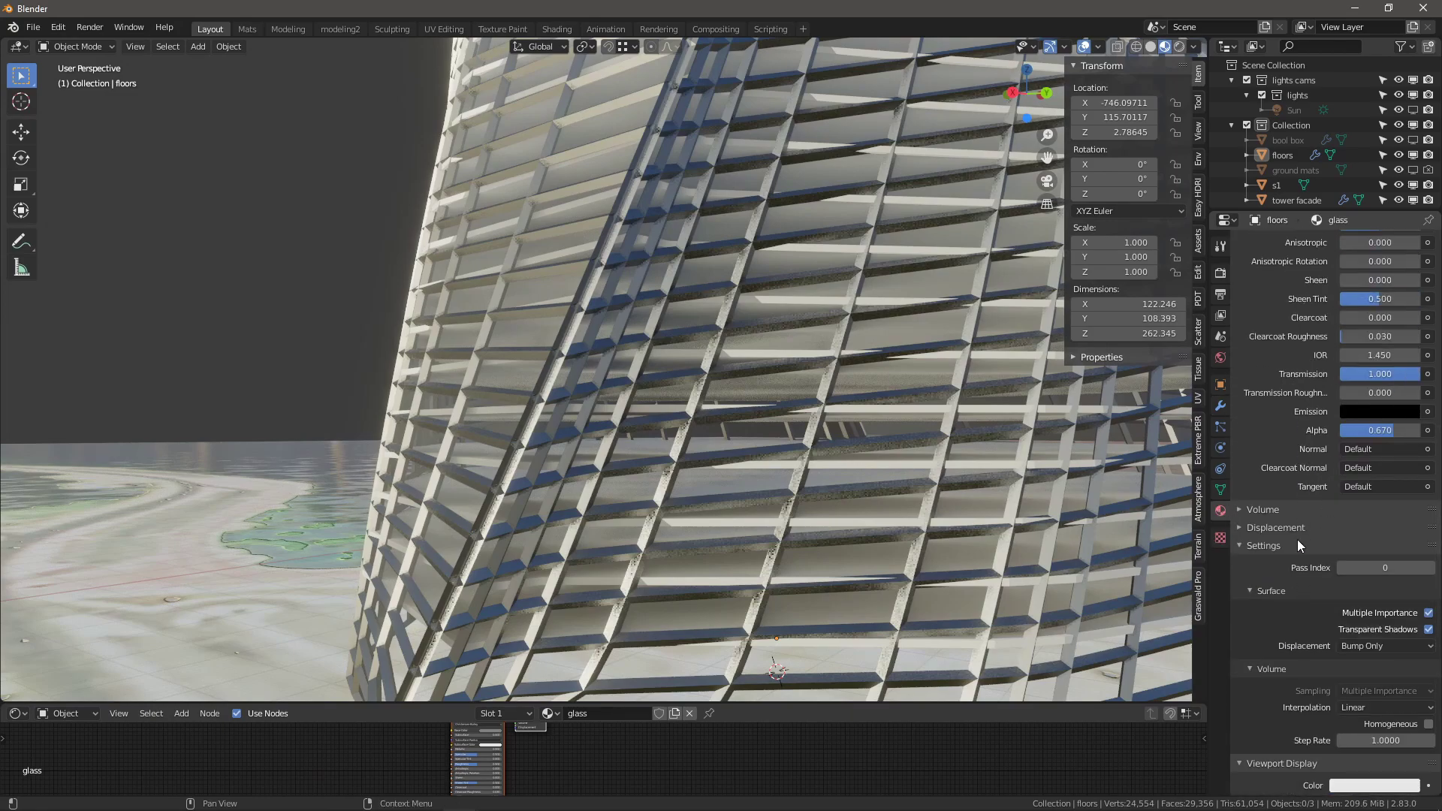
scroll(1301, 616, "down", 2)
scroll(1326, 647, "down", 4)
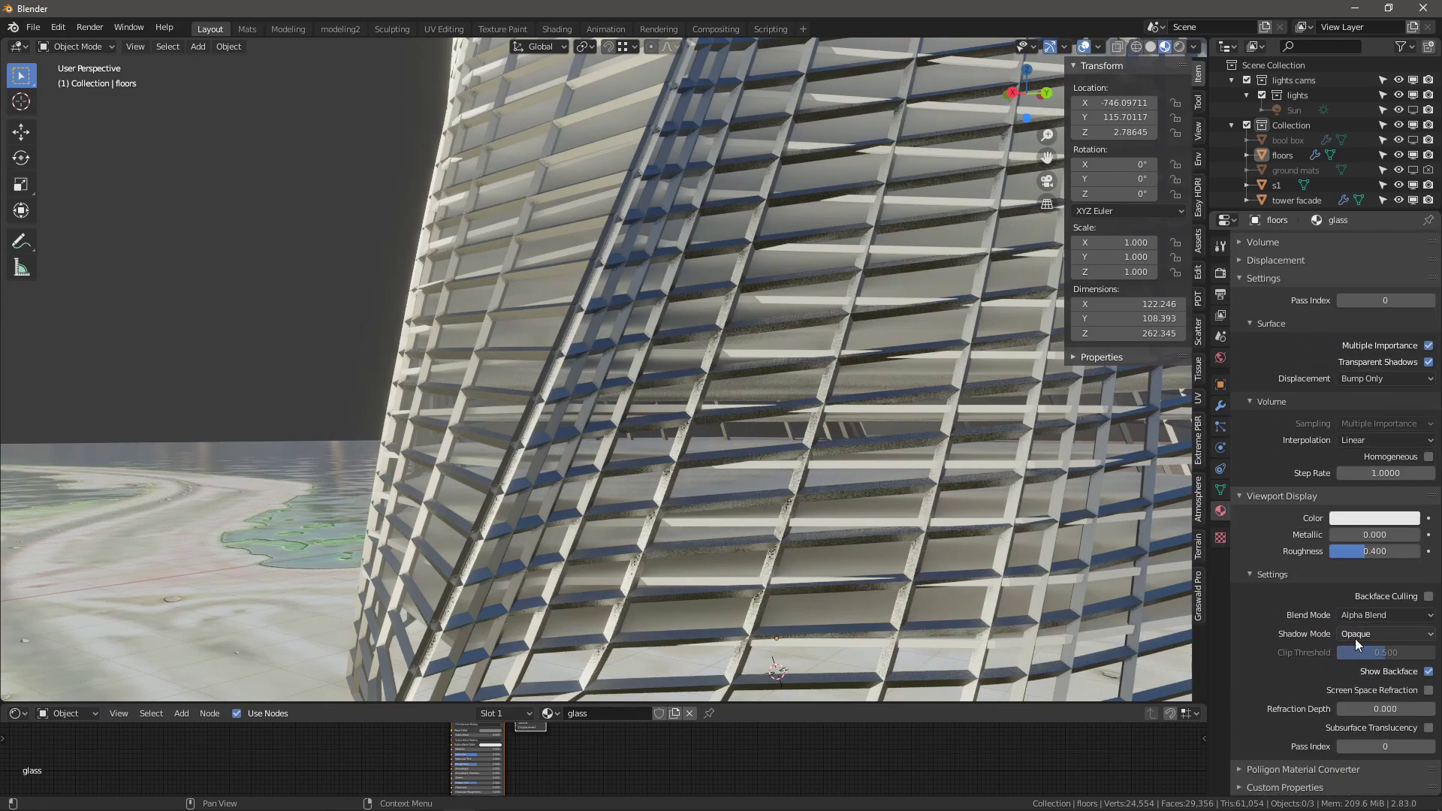
left_click(1356, 638)
left_click(1365, 650)
- Set the "glass" material's Alpha to 0.936 and its Roughness to 0.000, and inspect the whole tower
scroll(1344, 363, "up", 8)
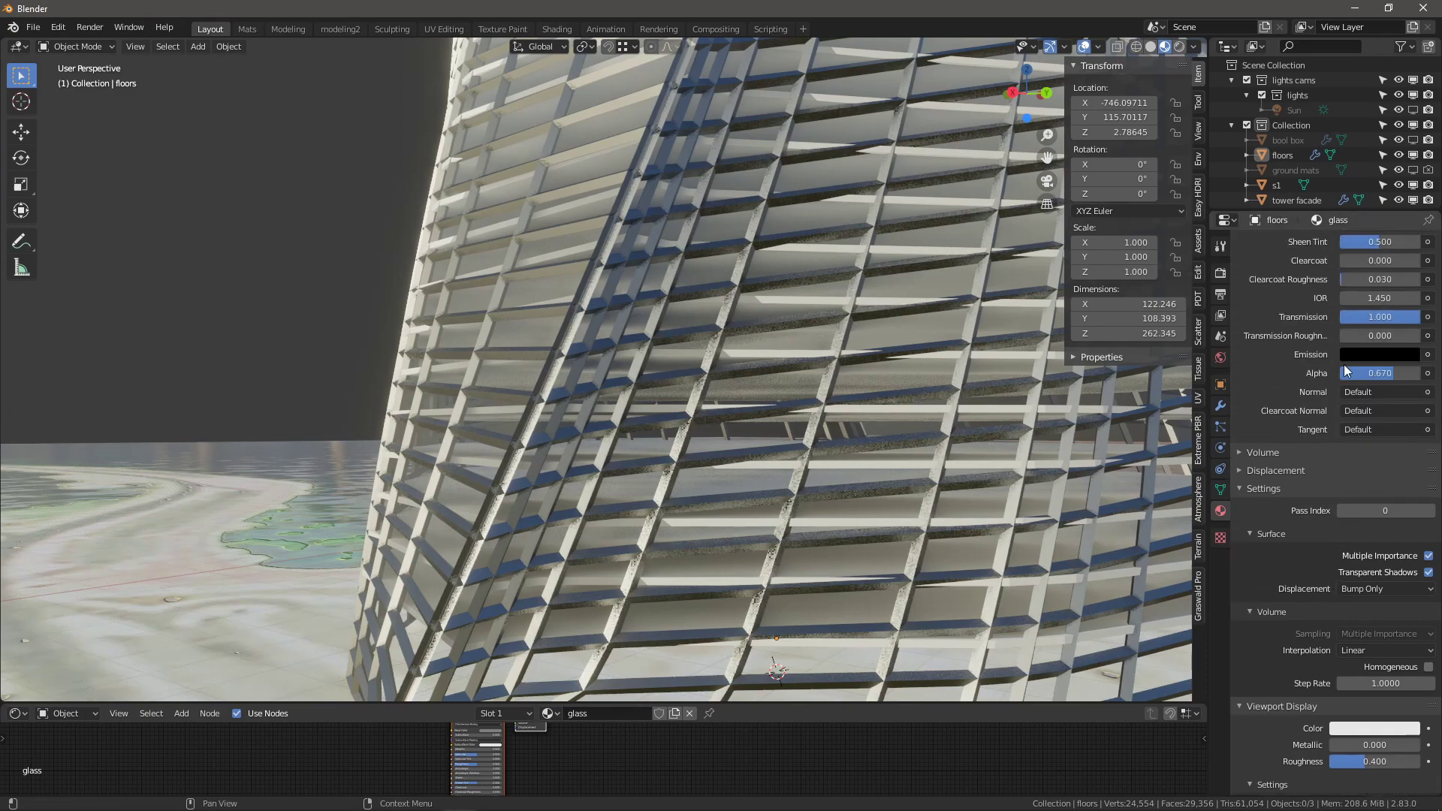
left_click_drag(1390, 402, 1411, 403)
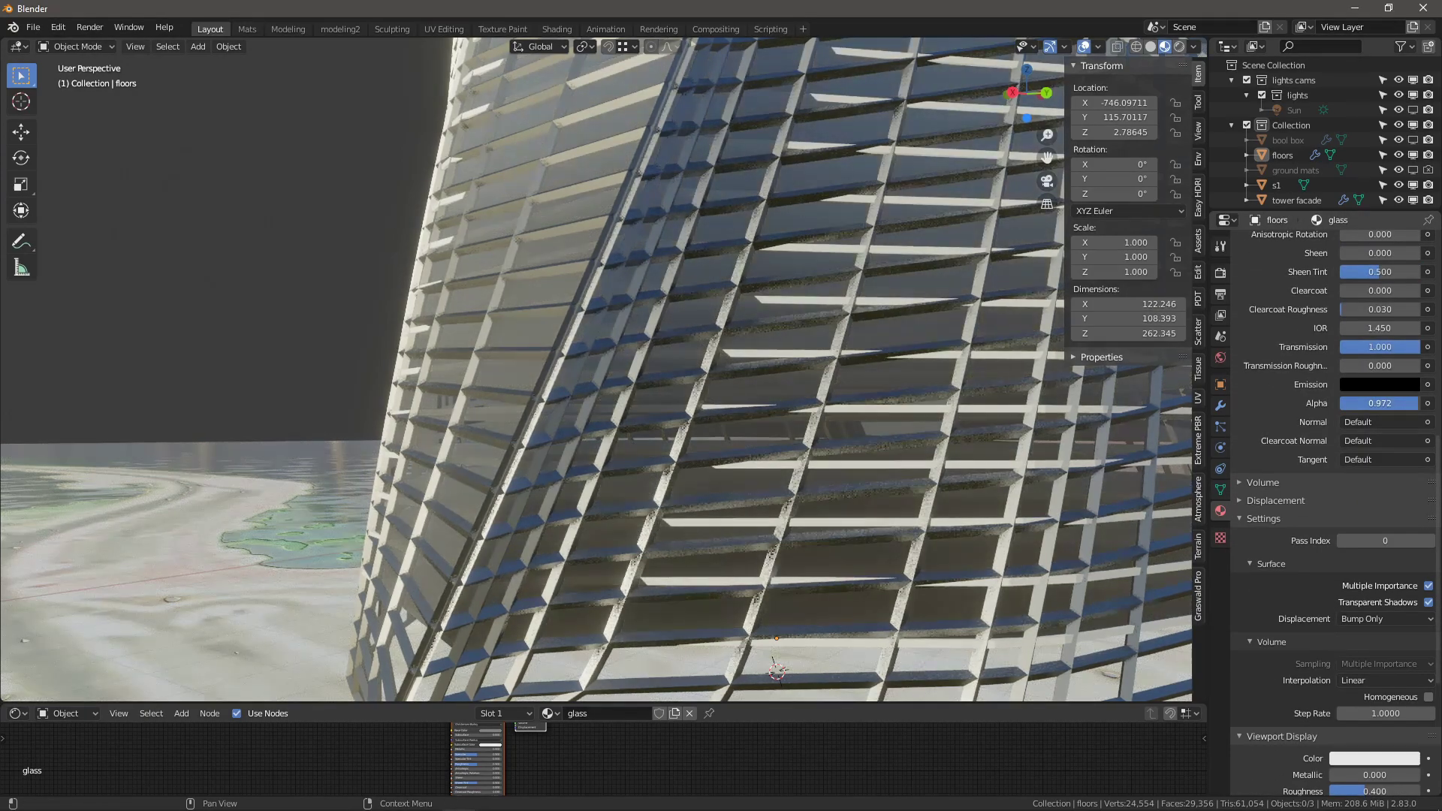
scroll(1352, 354, "up", 4)
scroll(1352, 354, "up", 1)
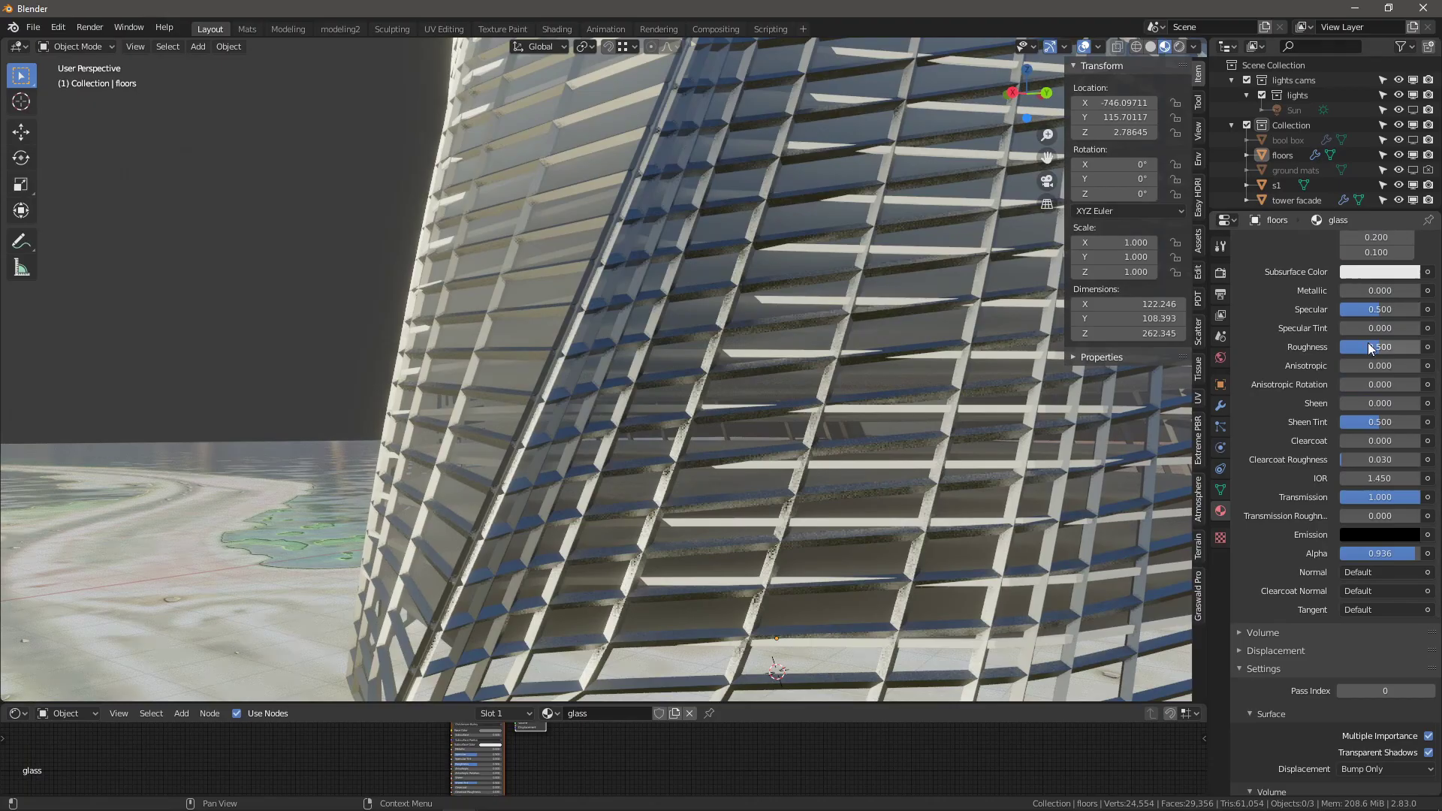
left_click_drag(1367, 346, 1329, 346)
scroll(611, 451, "down", 4)
middle_click_drag(612, 451, 946, 474)
scroll(945, 473, "down", 6)
middle_click_drag(630, 338, 565, 313)
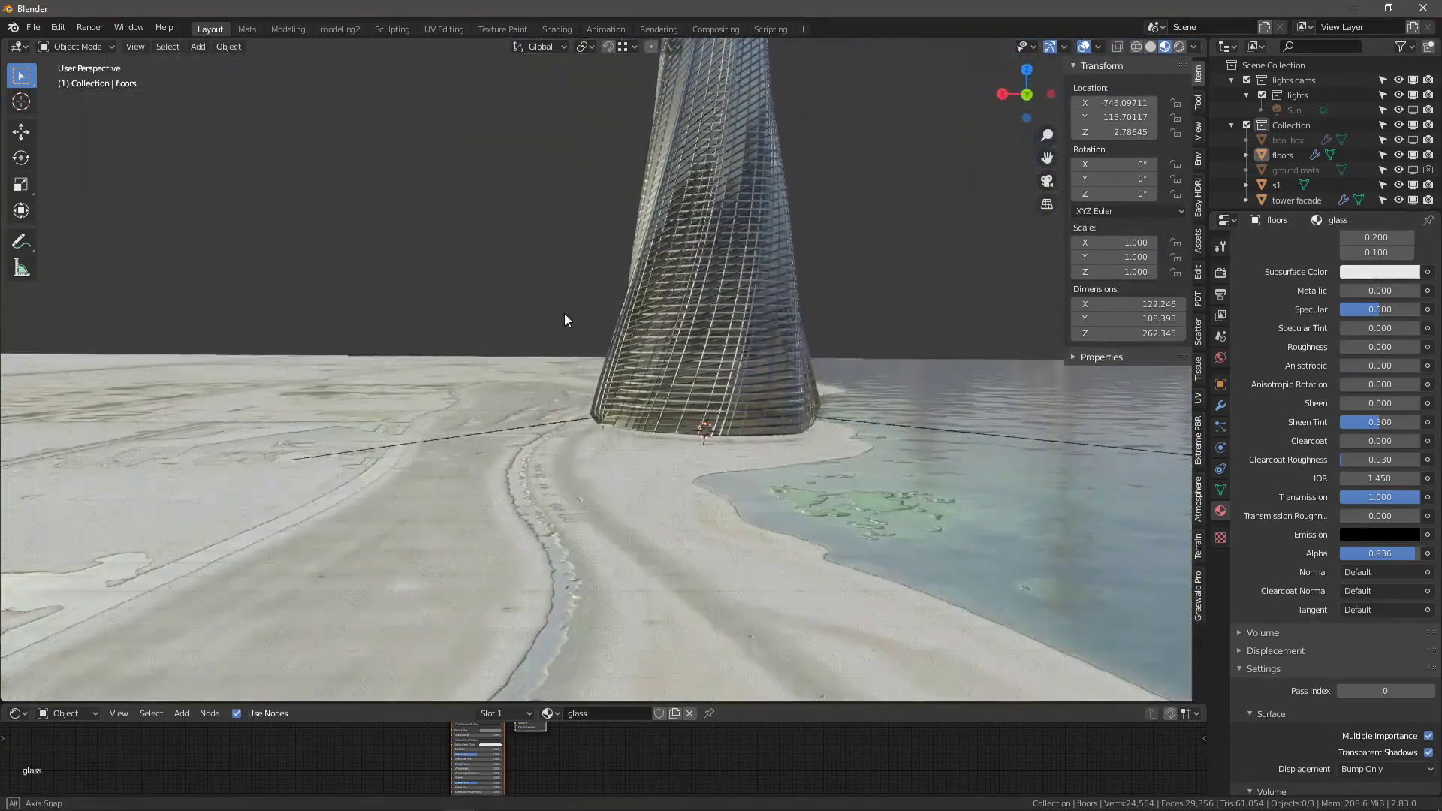
middle_click_drag(682, 362, 569, 474, "shift")
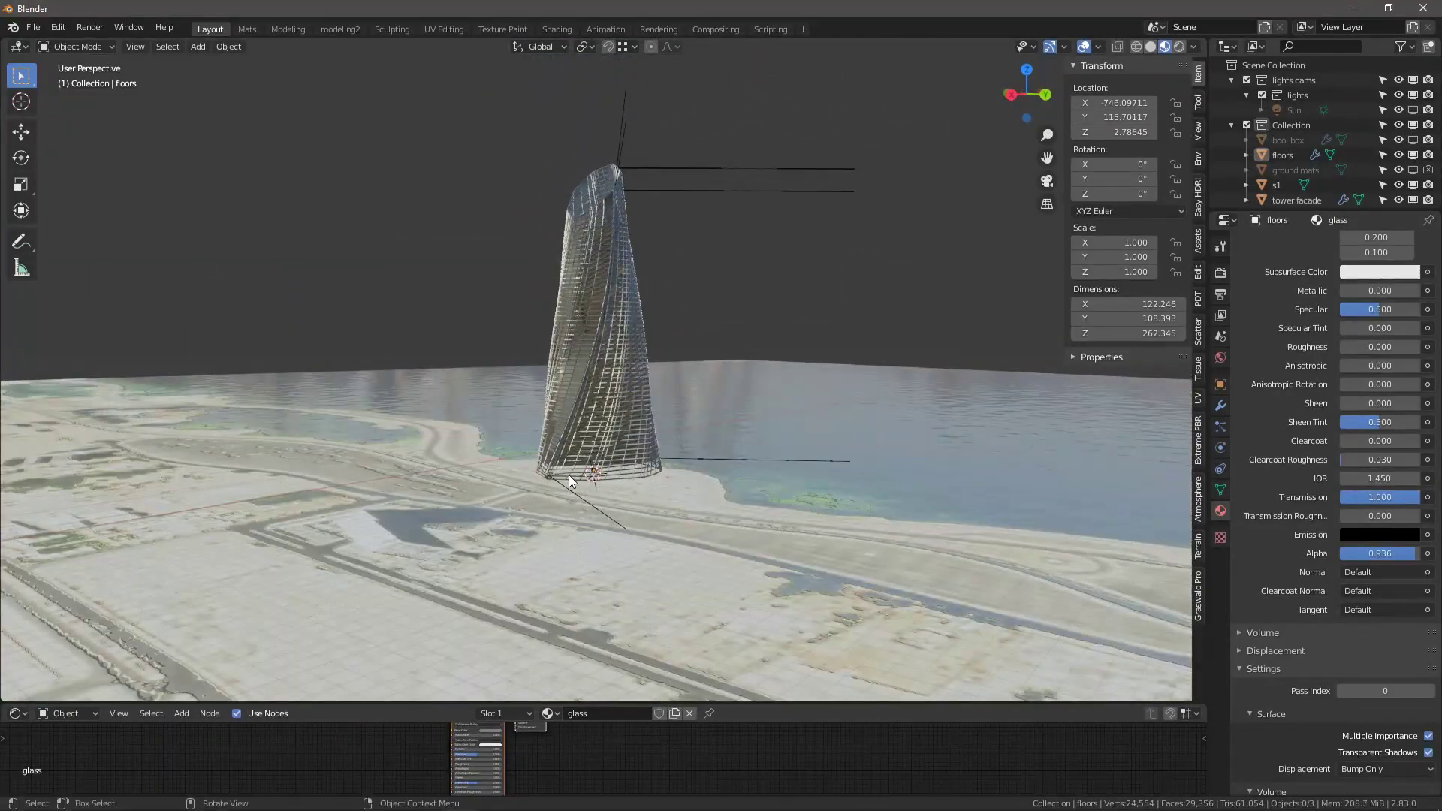